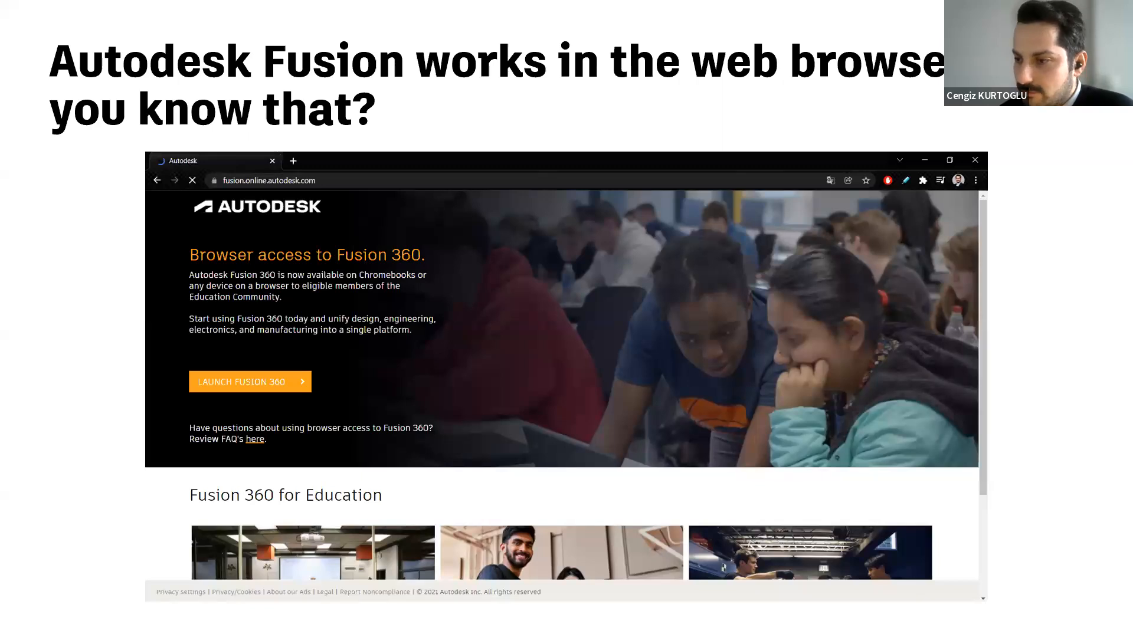
Switch to the web browser and go from the Autodesk error page back to the Fusion home page.
key(alt+Tab)
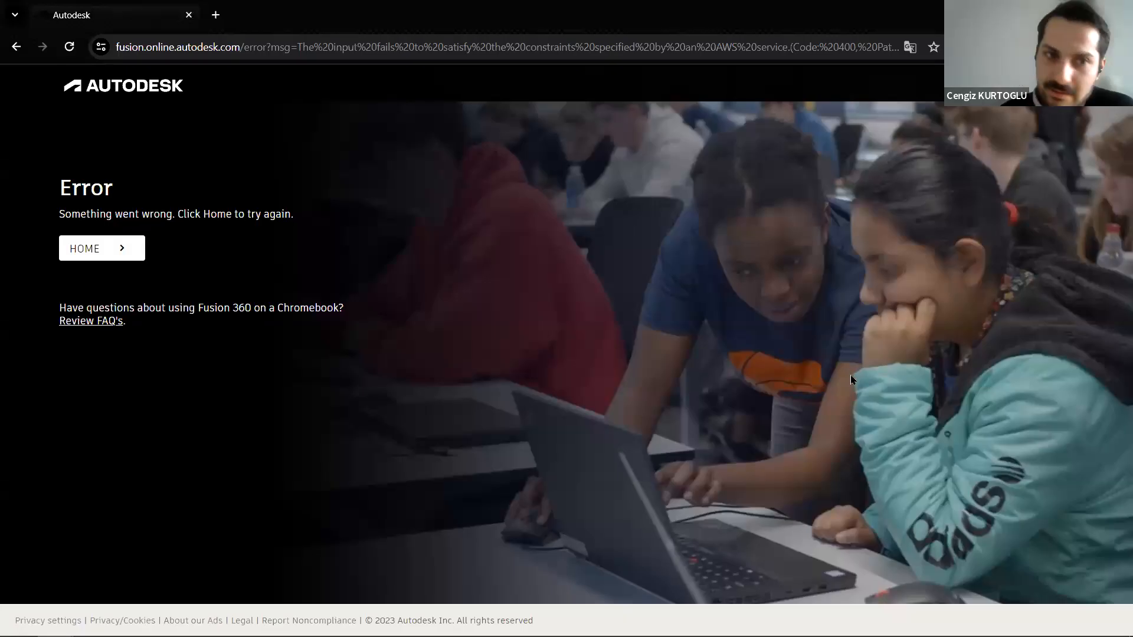
click(125, 254)
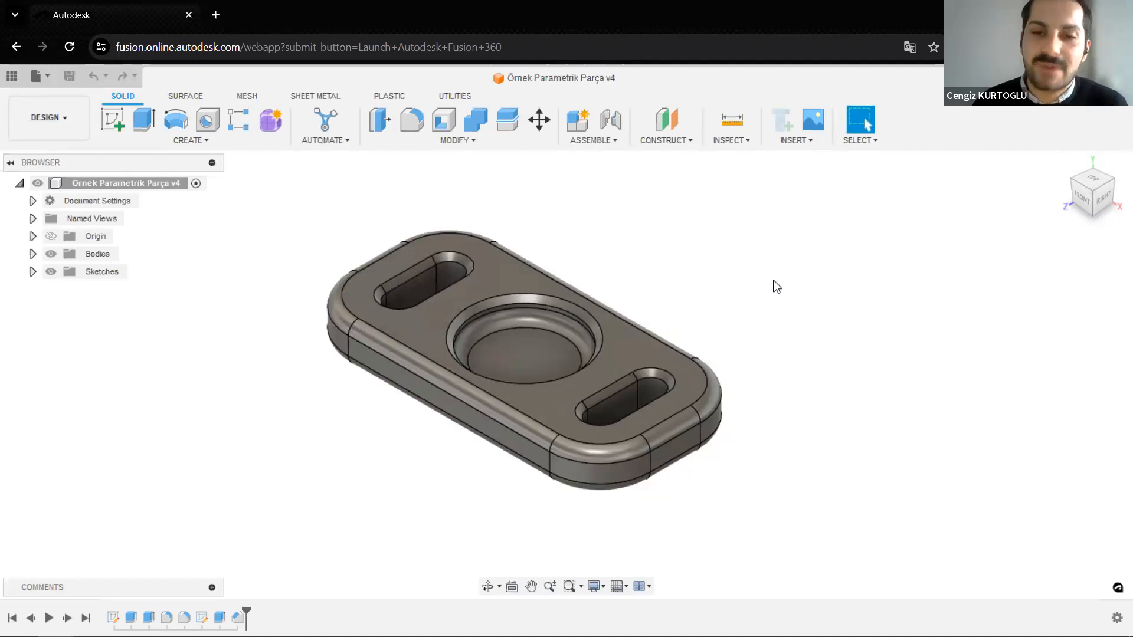
middle_drag(829, 303, 780, 297)
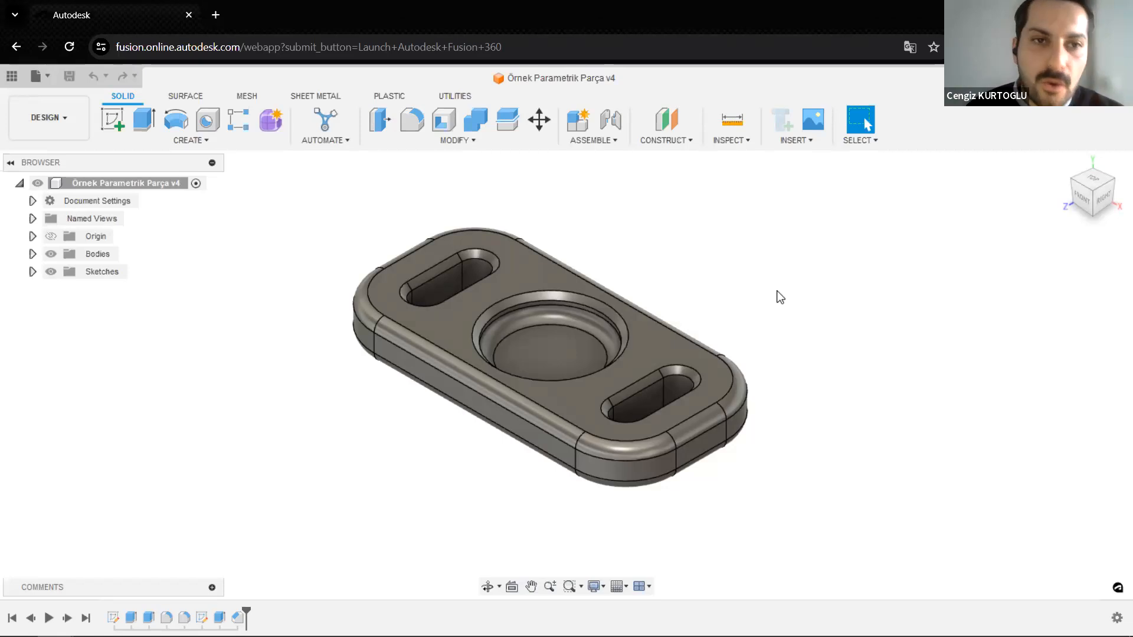
middle_drag(772, 279, 763, 267)
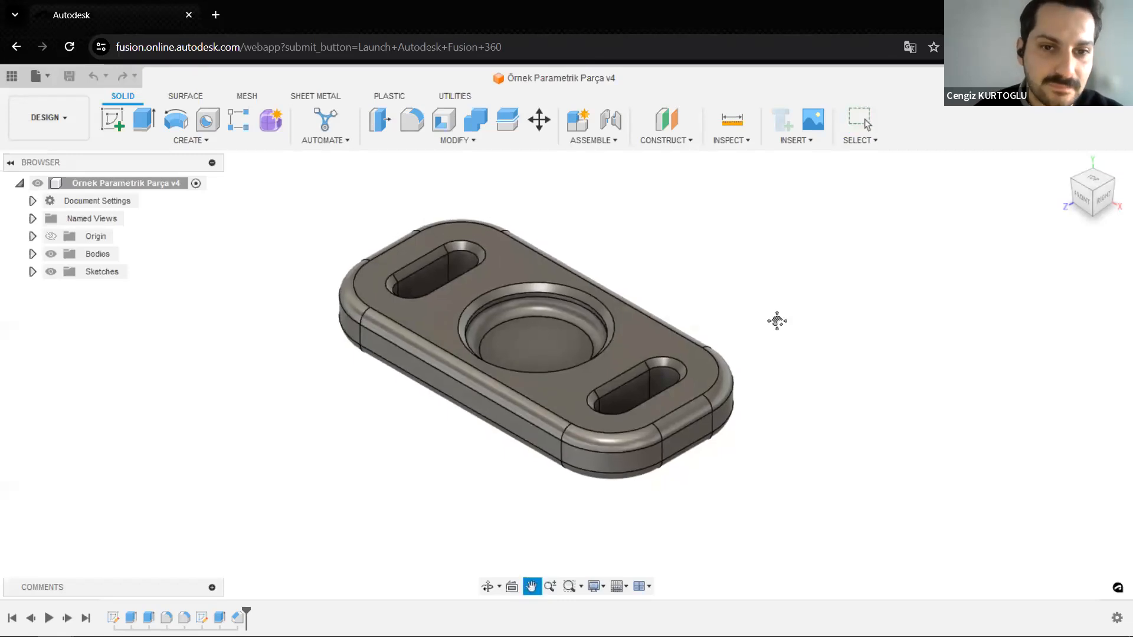
key(Escape)
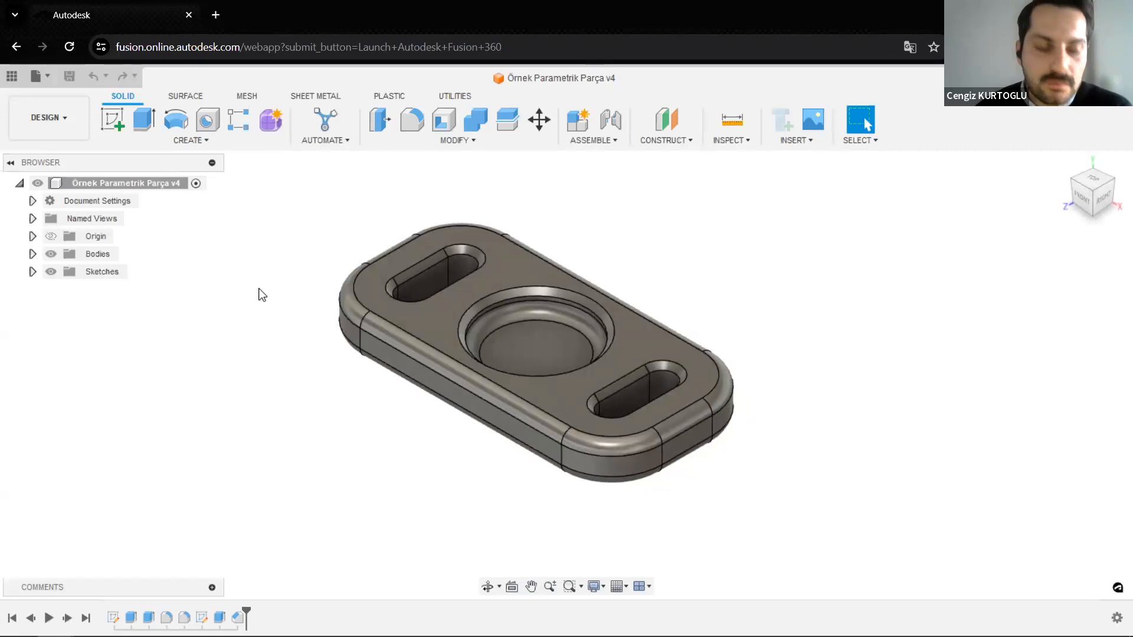
drag(746, 308, 738, 319)
key(Escape)
middle_drag(692, 291, 686, 292)
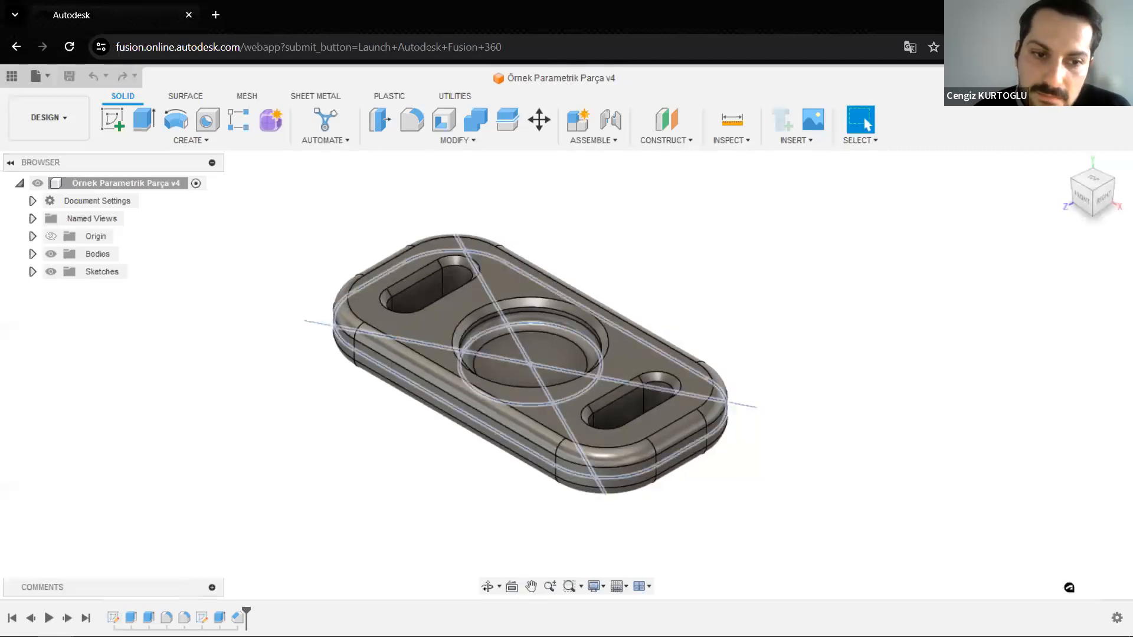
In the plate's first sketch, set the overall length dimension to 700 mm and finish the sketch.
right_click(113, 617)
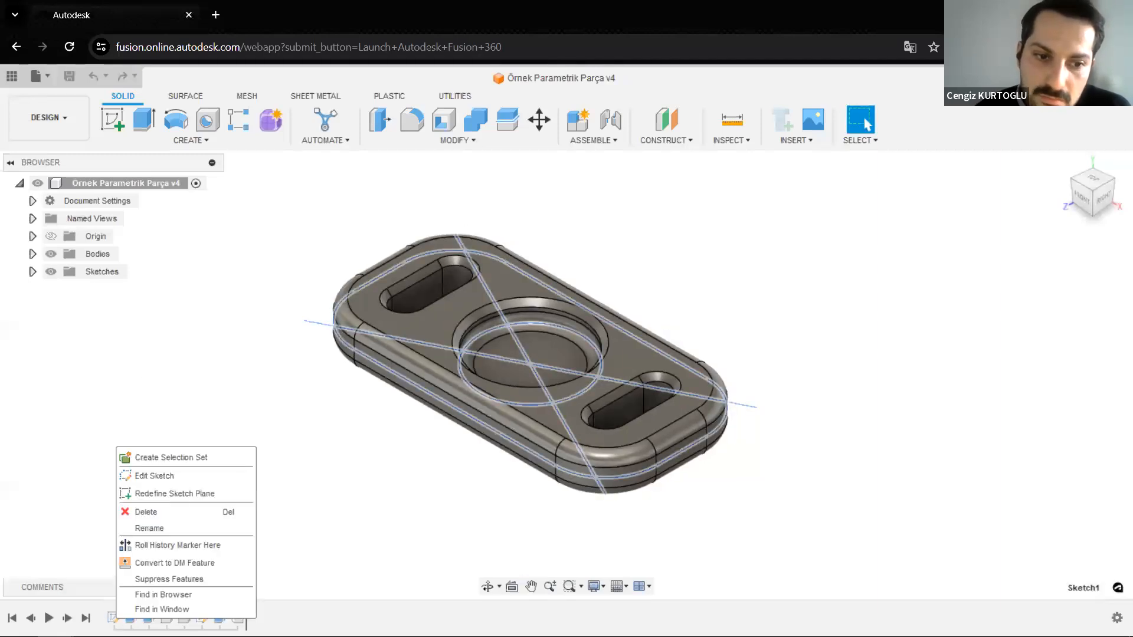
click(153, 476)
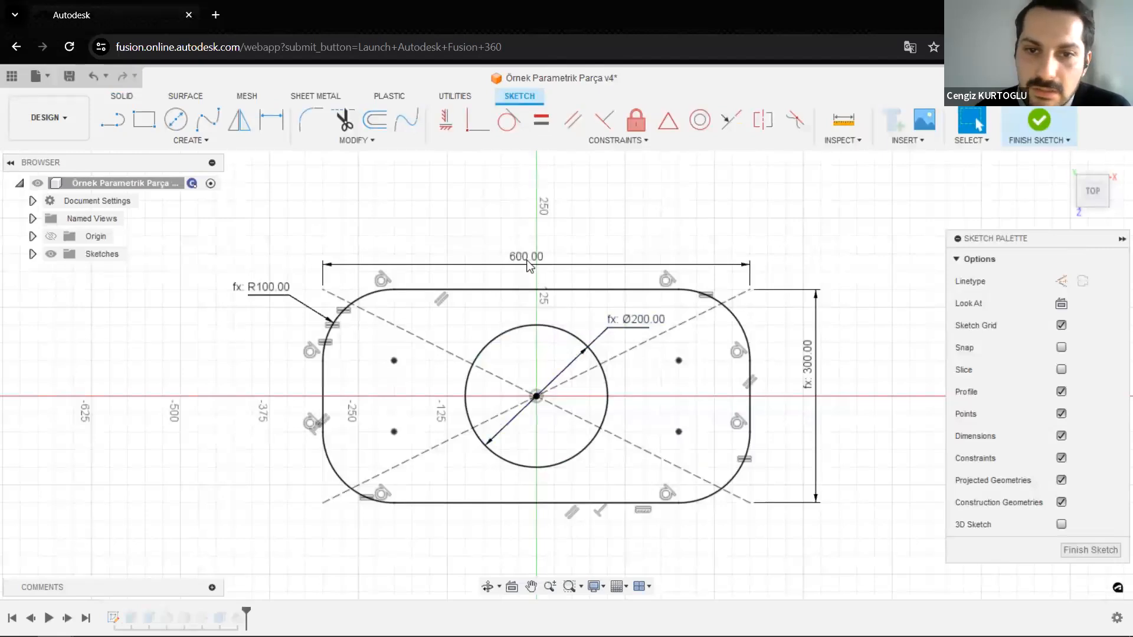
drag(528, 250, 526, 245)
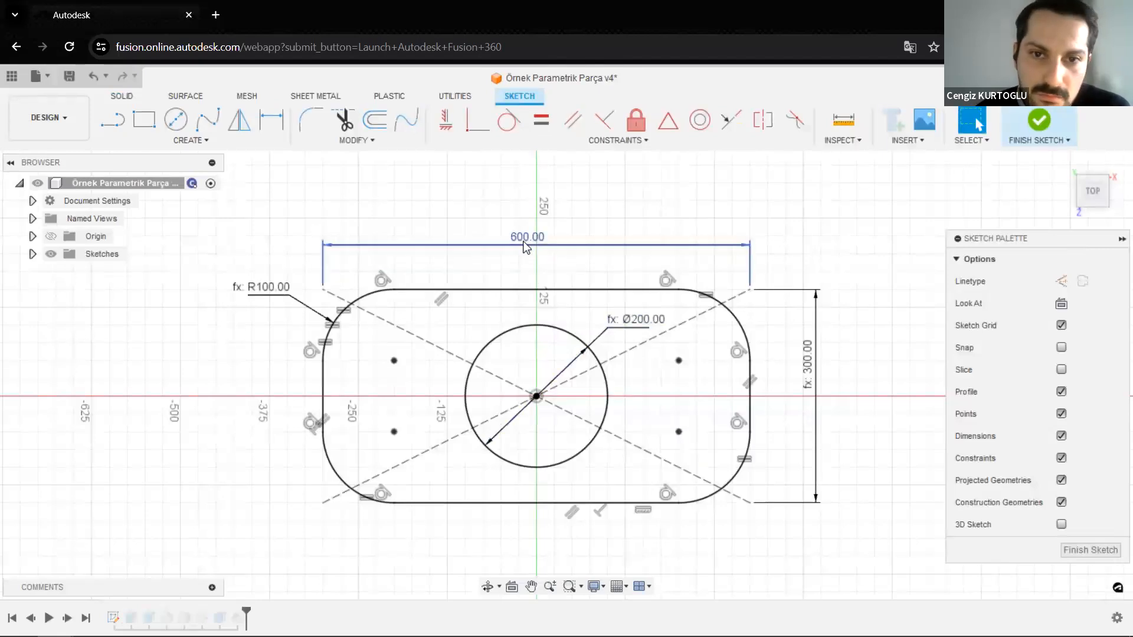
double_click(525, 242)
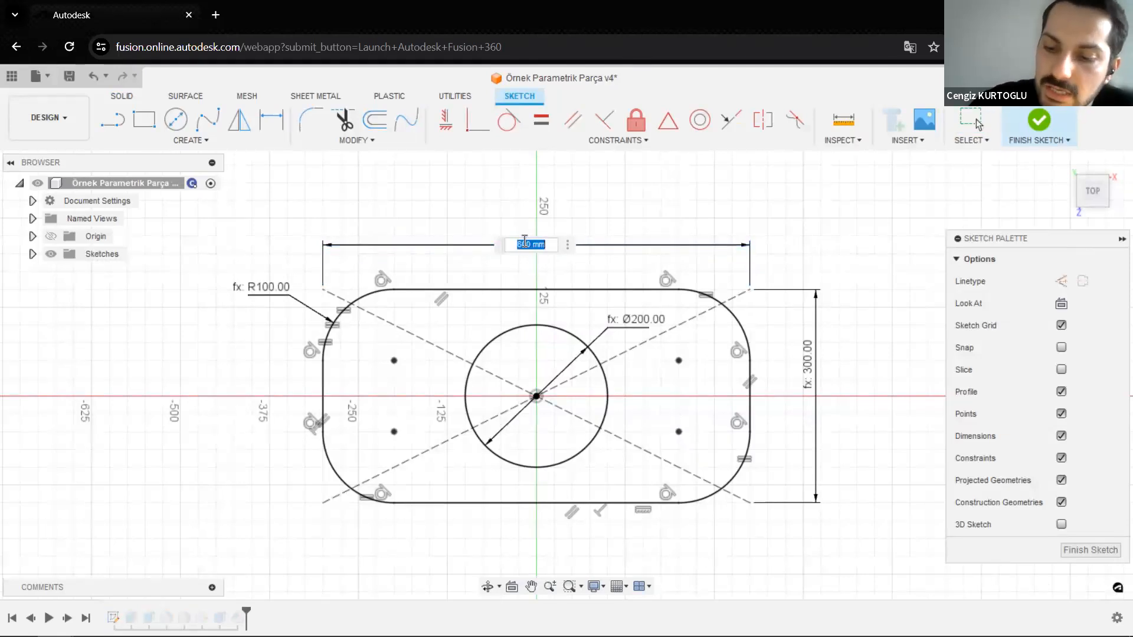
text(7)
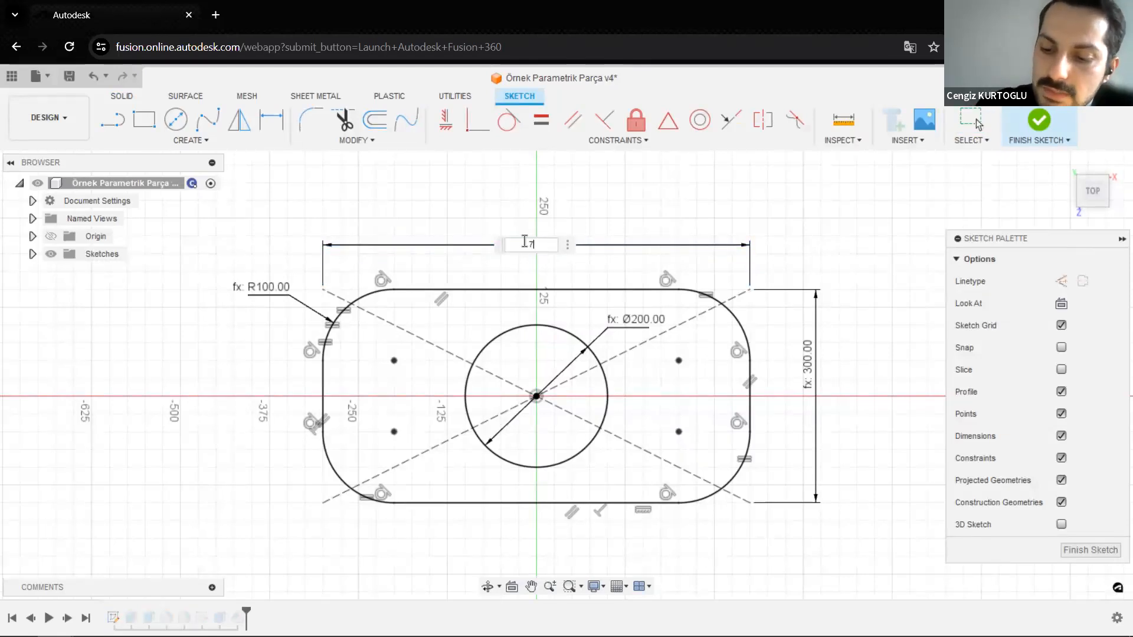
text(00)
key(Return)
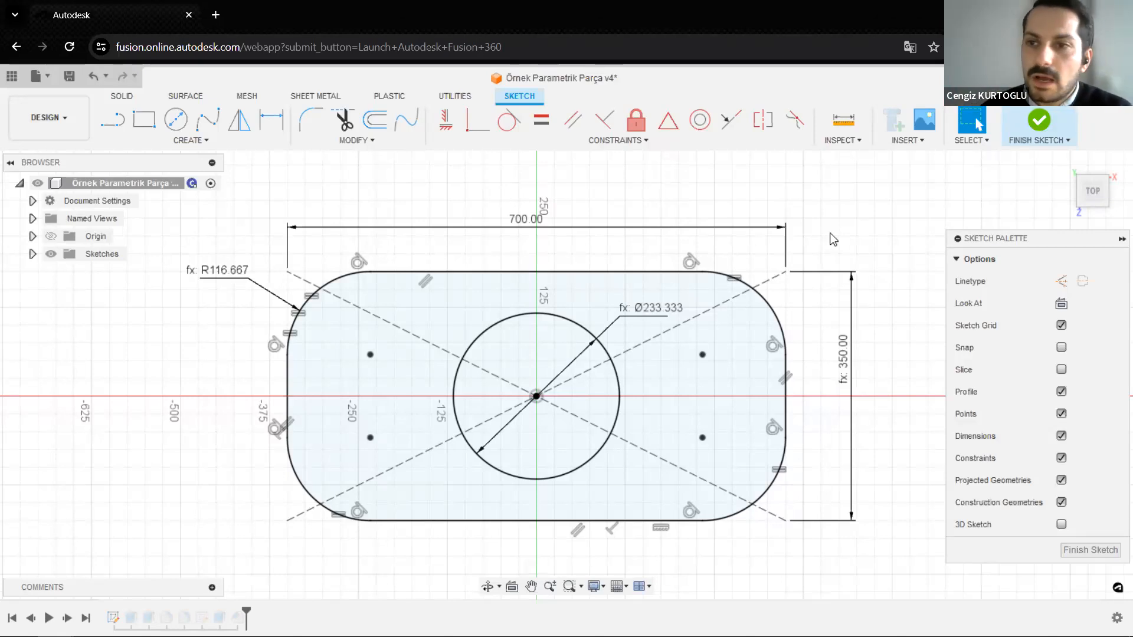
click(1042, 121)
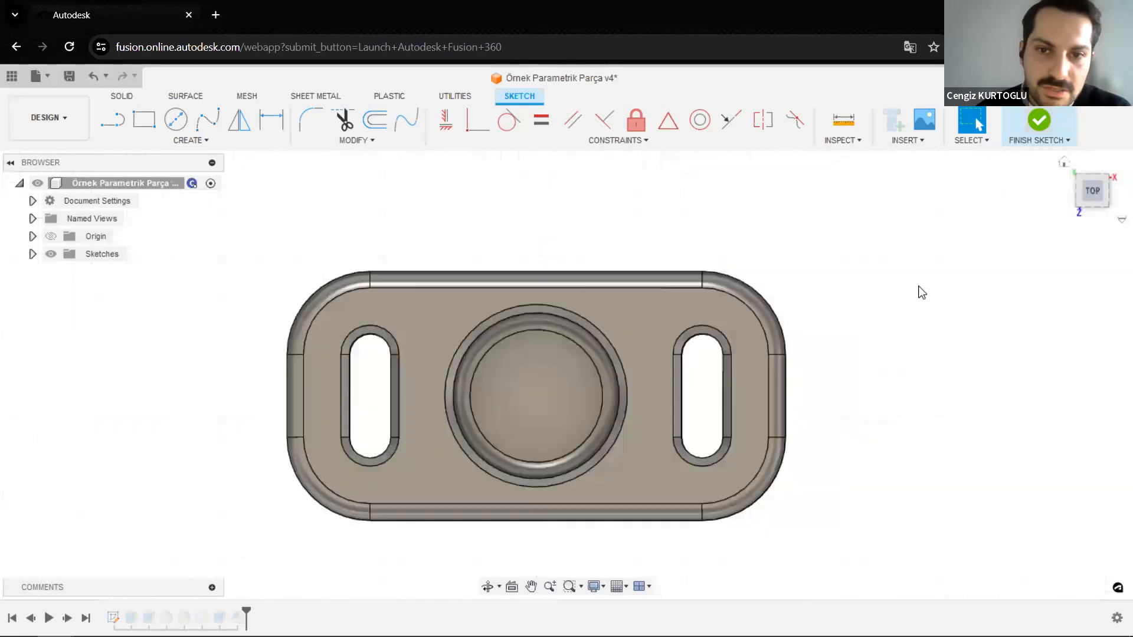
click(1064, 163)
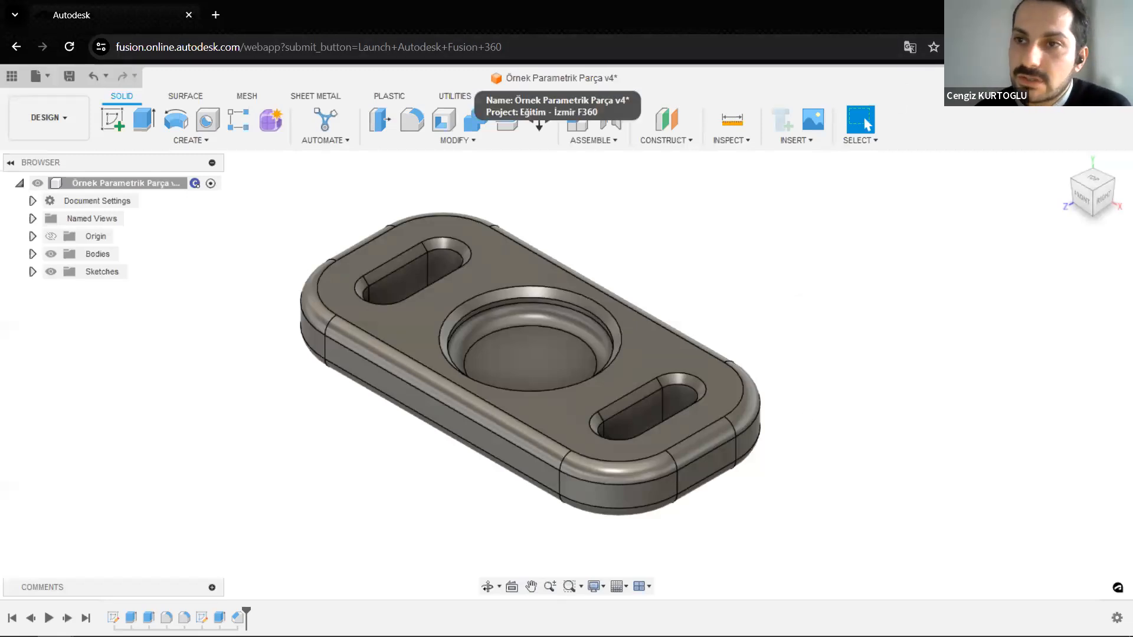
Switch from the browser to the slotted plate demonstration and set model parameter d1 to 70 mm.
click(1048, 12)
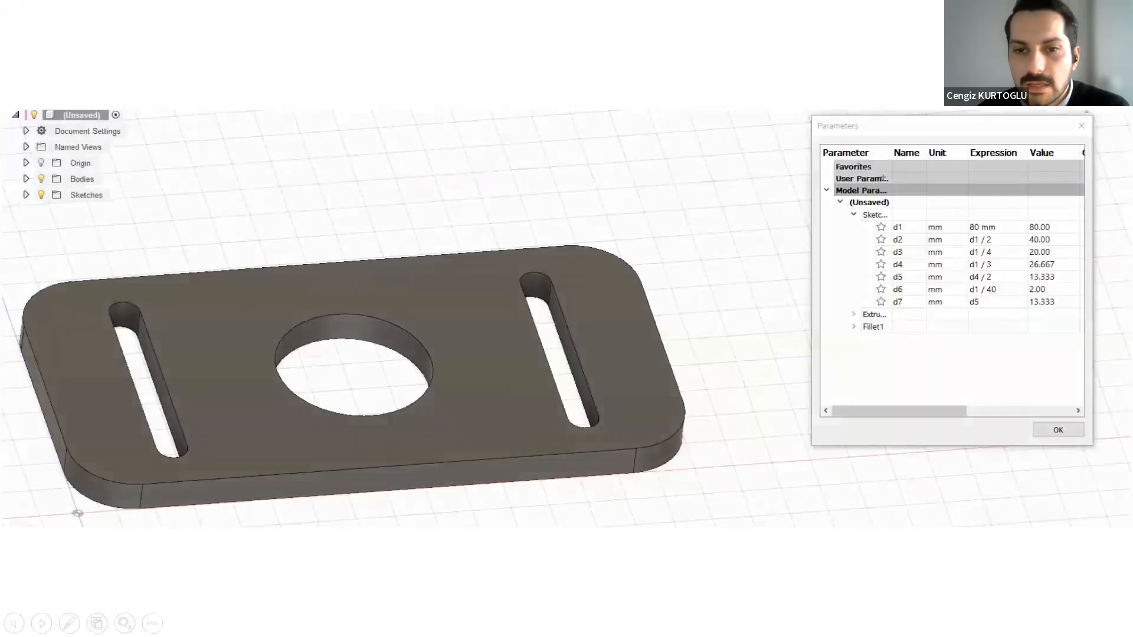
click(1003, 229)
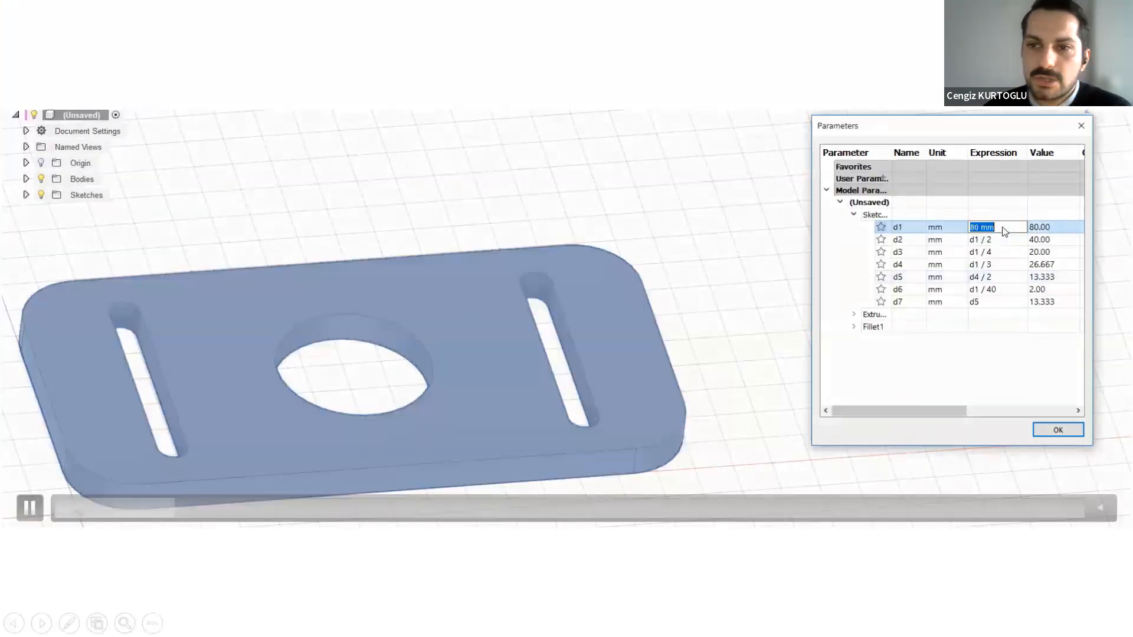
text(70)
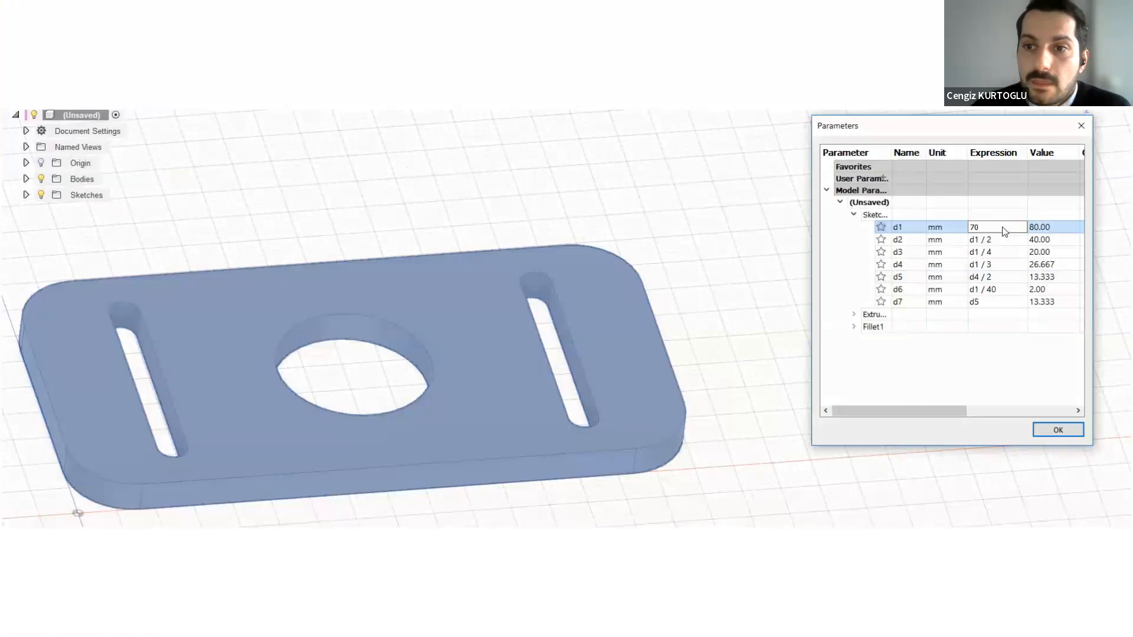
key(Return)
click(1012, 184)
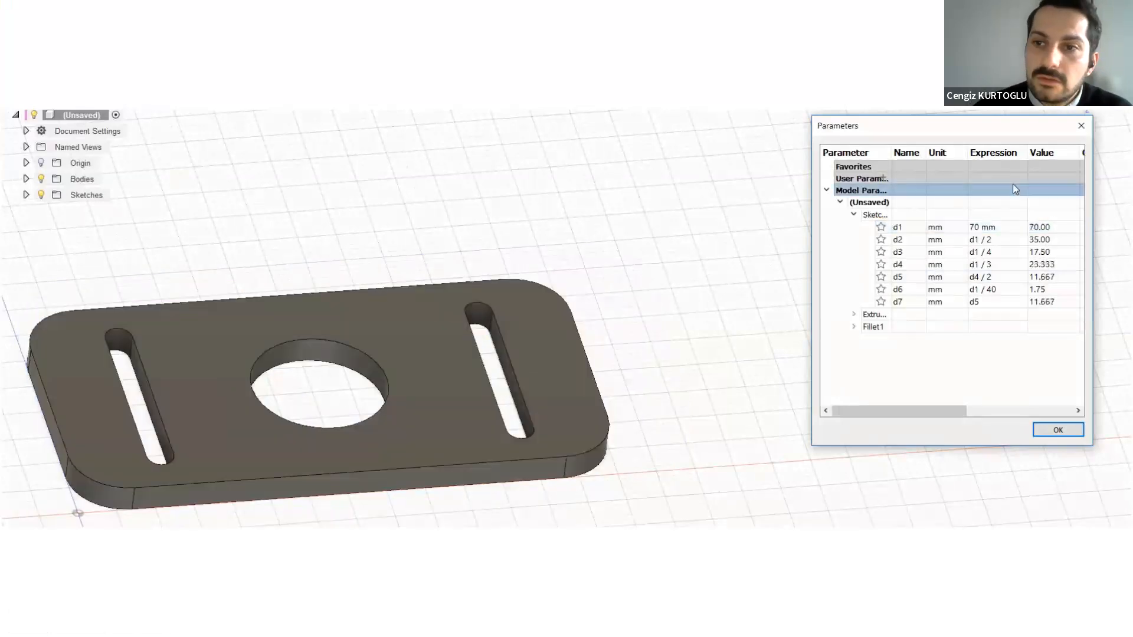
Set the slotted plate's model parameter d1 to 95 mm.
click(1013, 229)
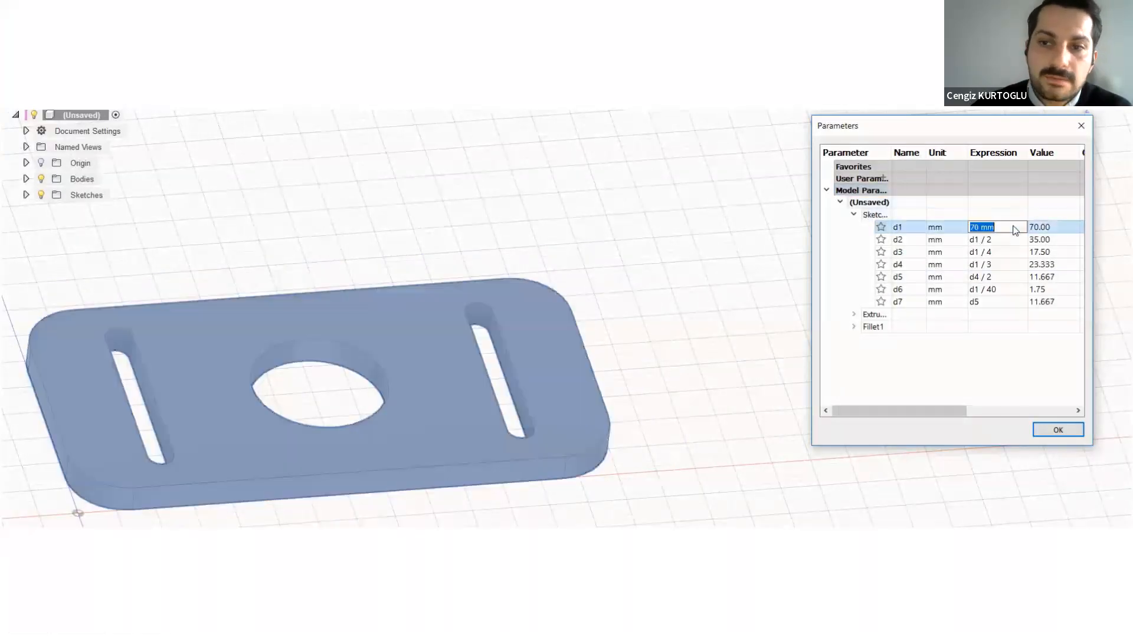
text(95)
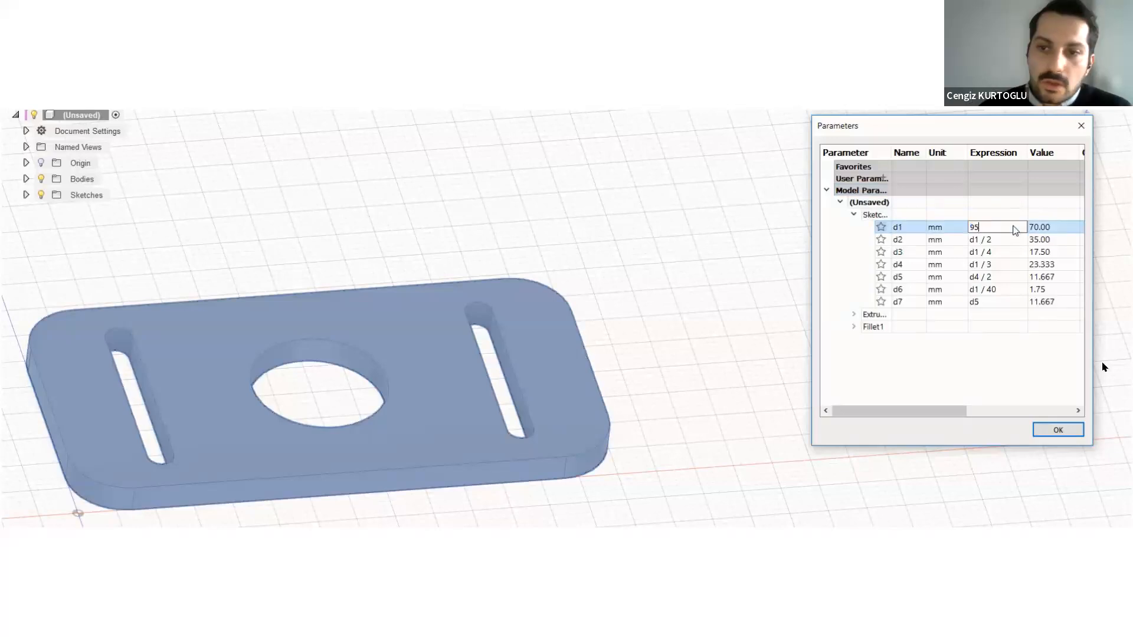
key(Return)
click(1022, 194)
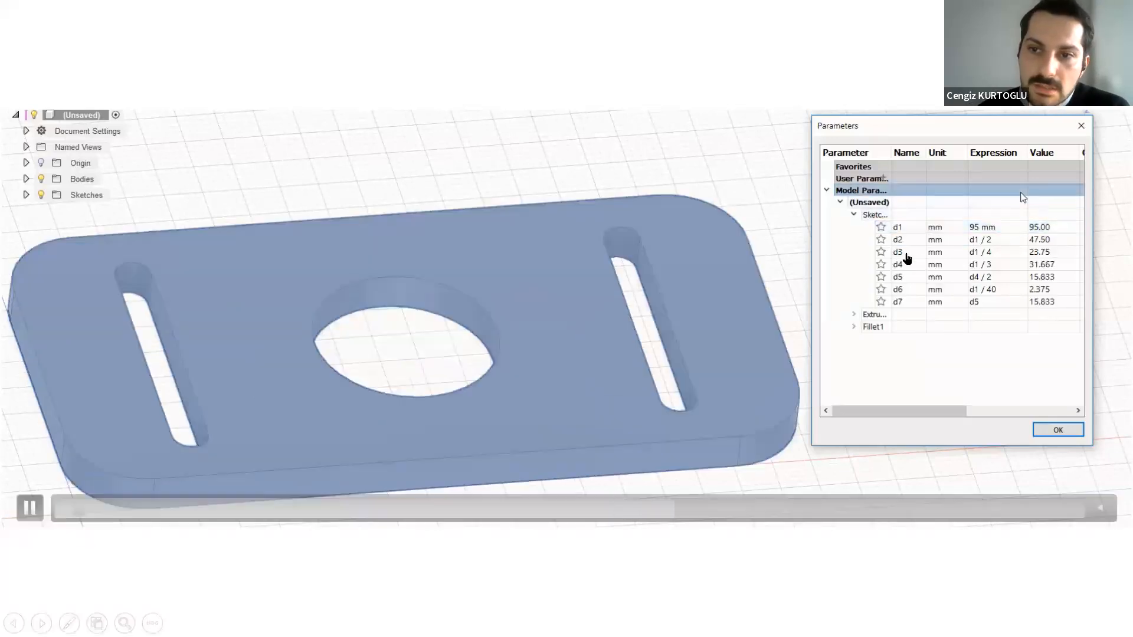
Set the slotted plate's model parameter d1 to 80 mm.
click(1013, 228)
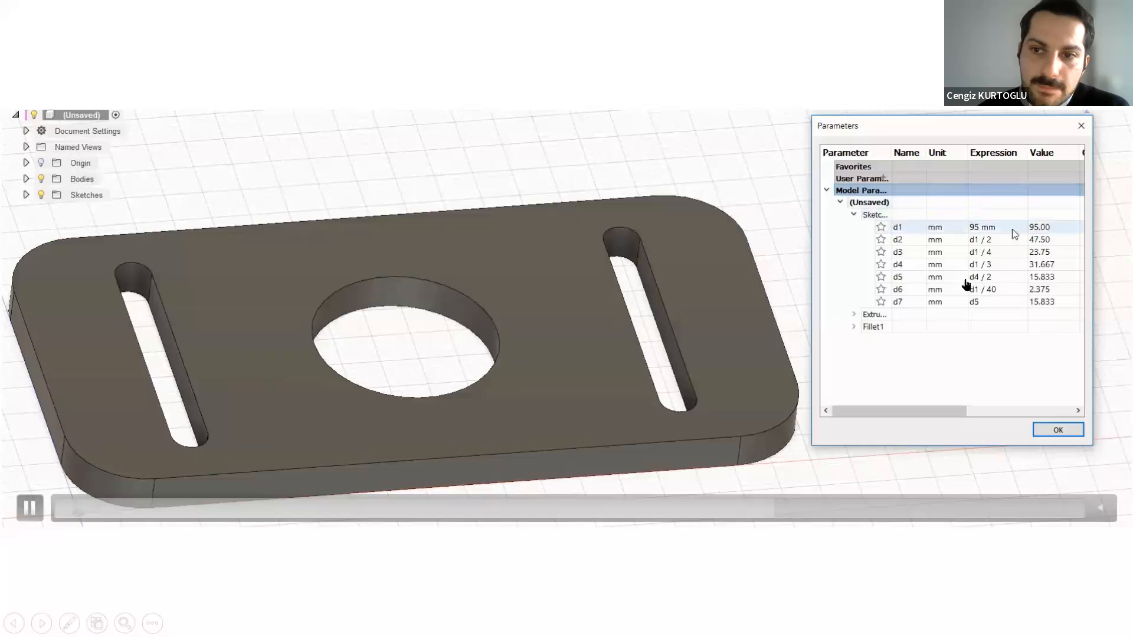
text(80)
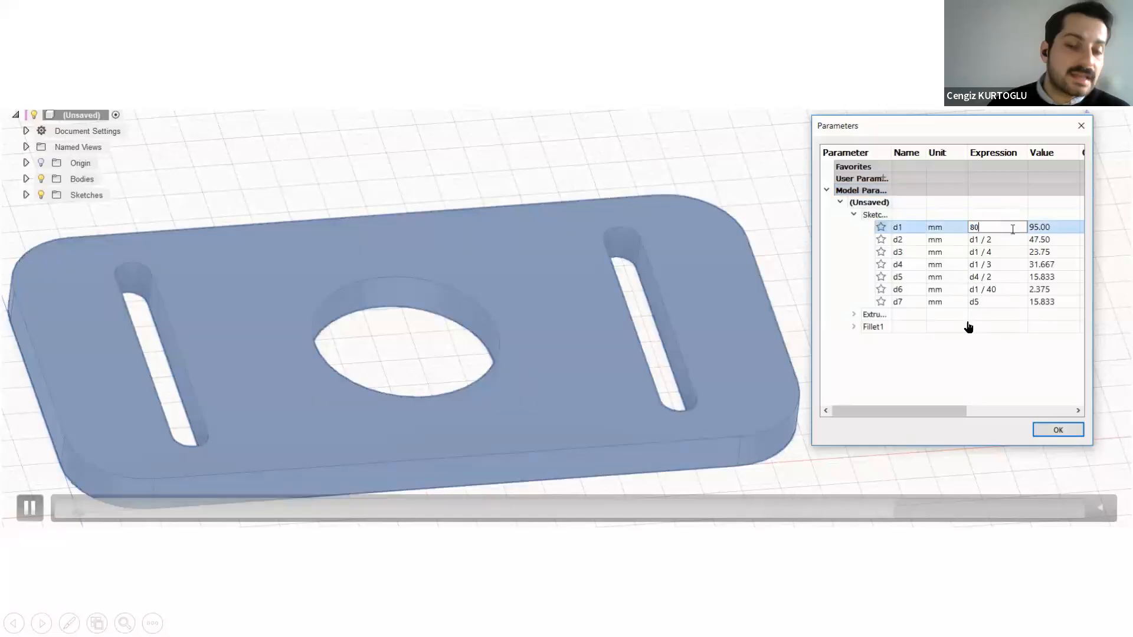
key(Return)
click(977, 190)
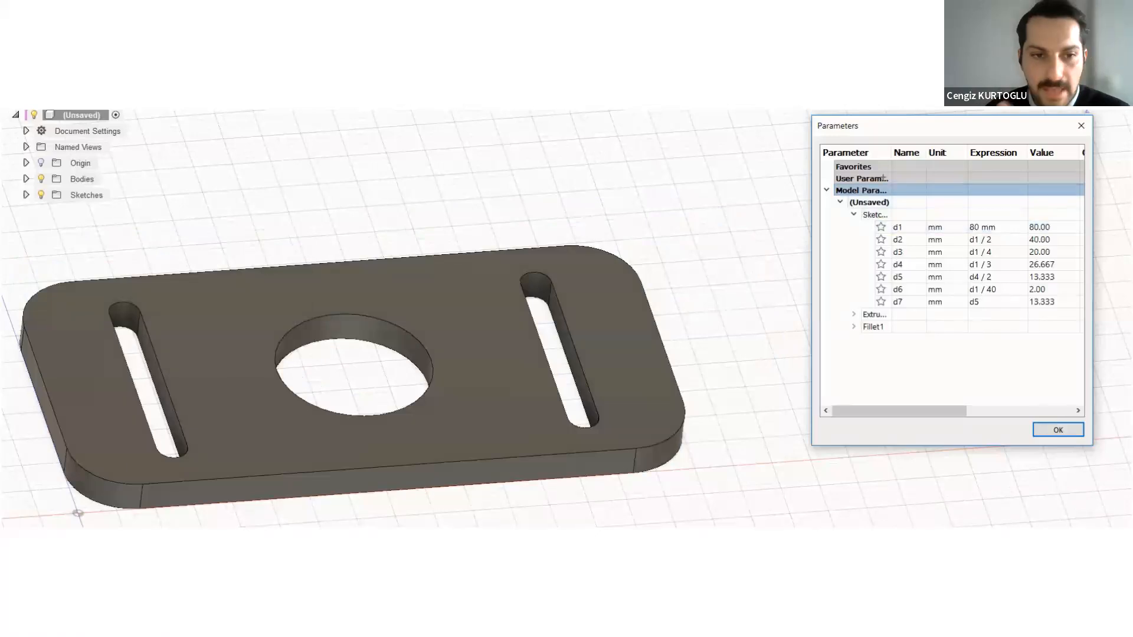
Change the slotted plate's model parameter d1 to 70 mm again.
click(1003, 229)
click(1004, 229)
text(70)
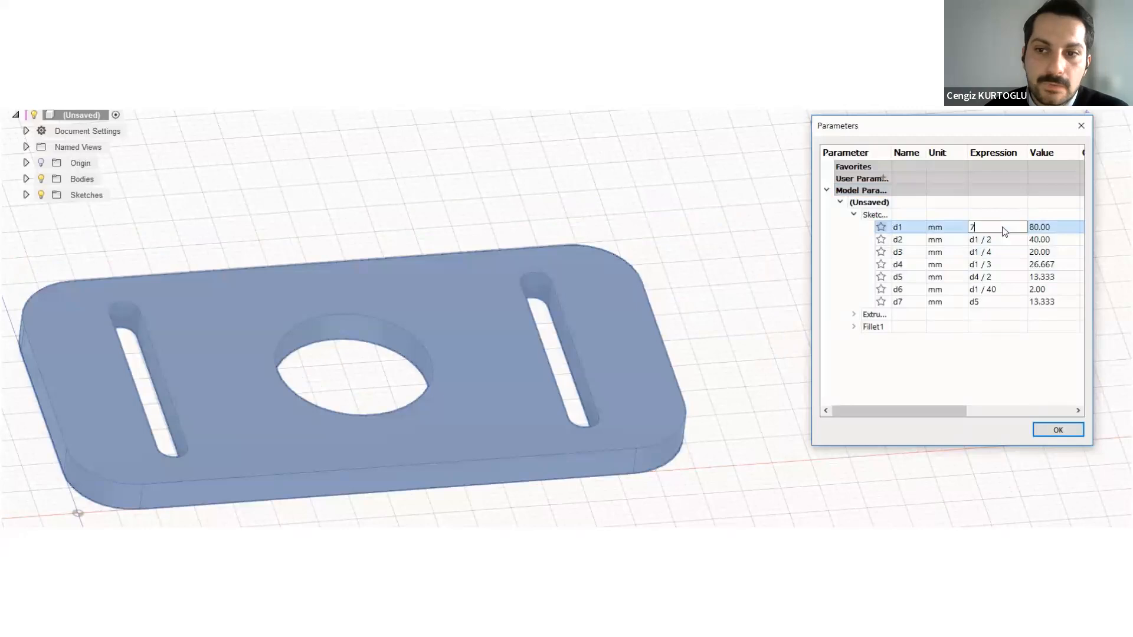
key(Return)
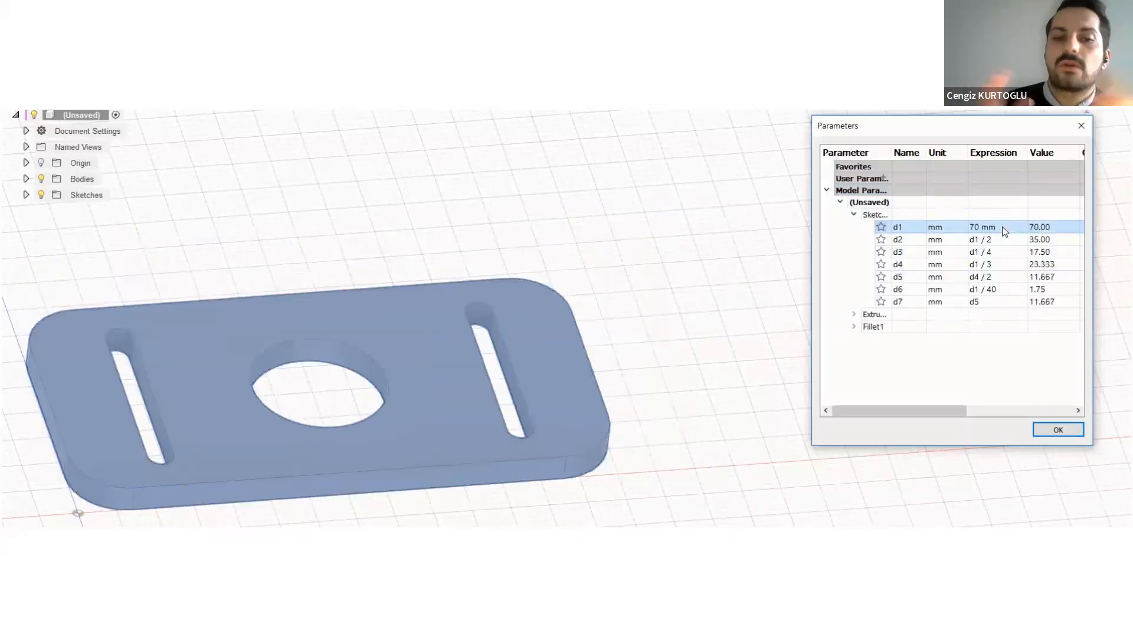
click(1013, 187)
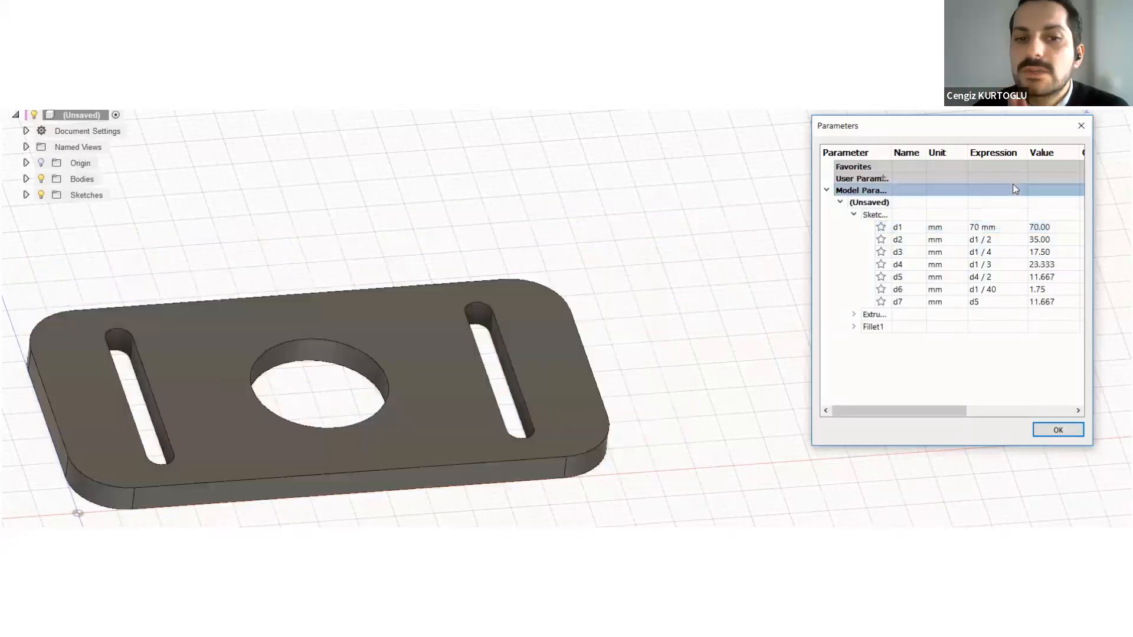
Change the slotted plate's model parameter d1 to 95 mm again.
click(1013, 228)
text(95)
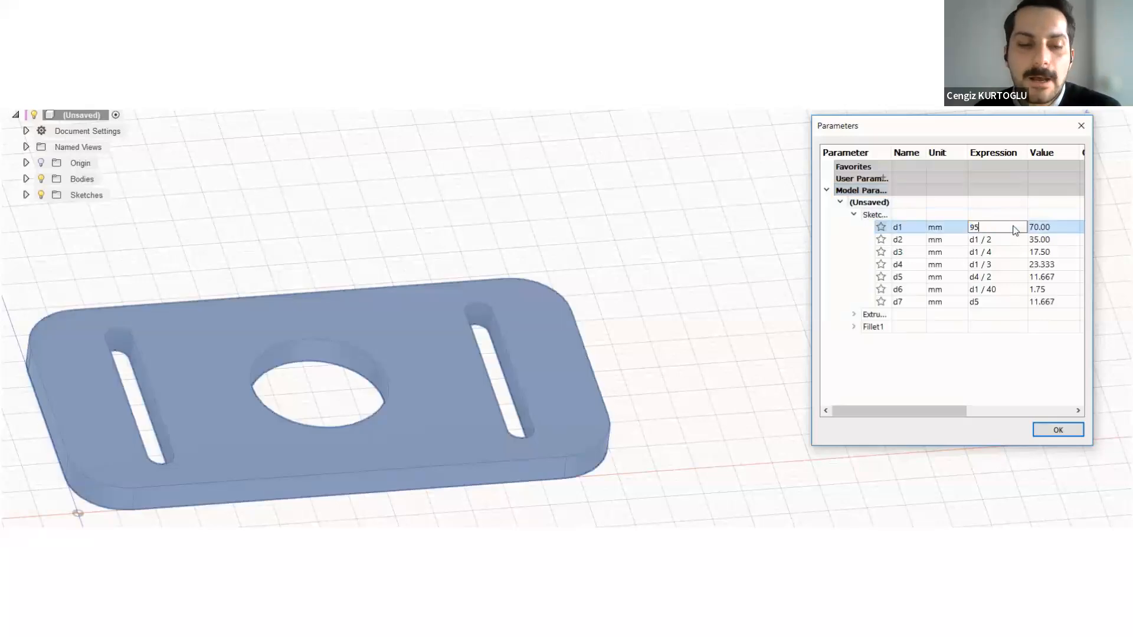
key(Return)
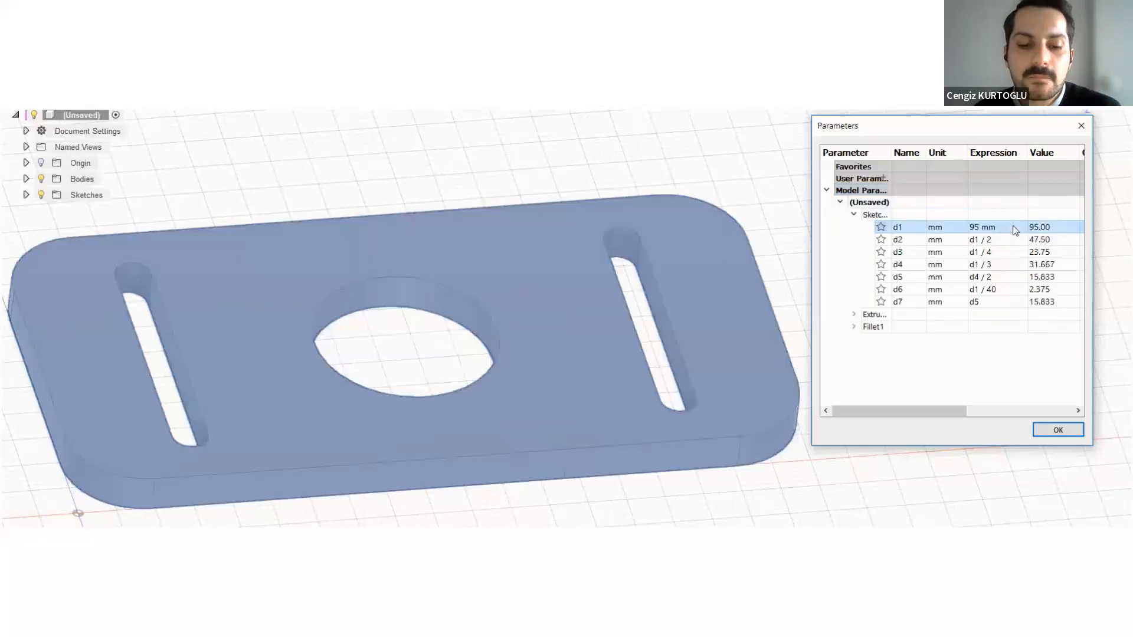
click(1021, 193)
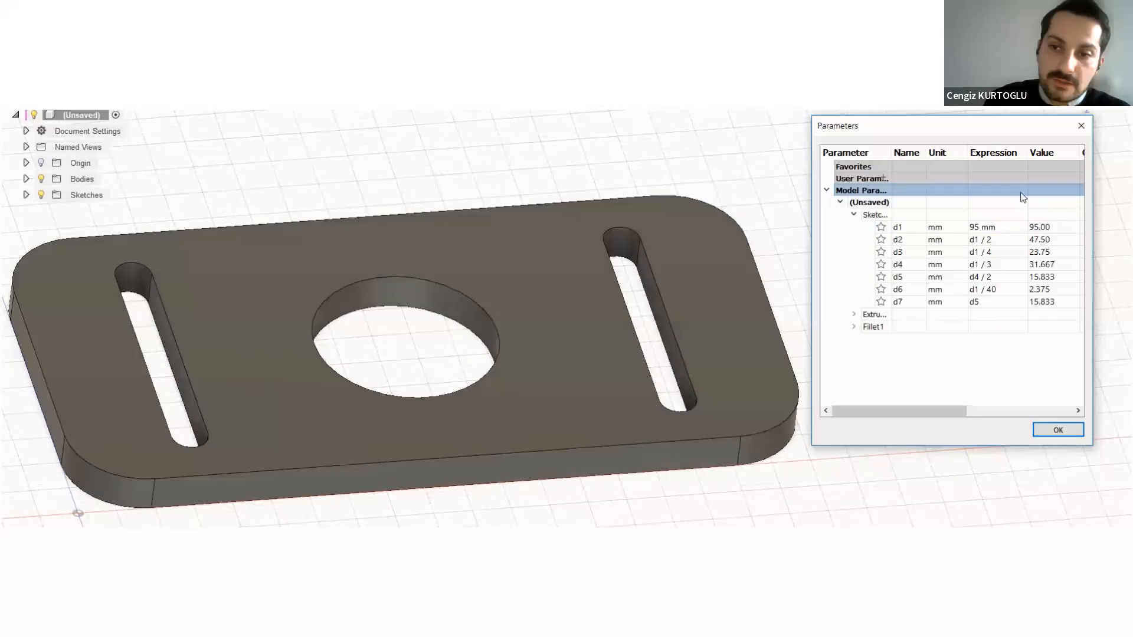
Restore the slotted plate's model parameter d1 to 80 mm.
click(1013, 229)
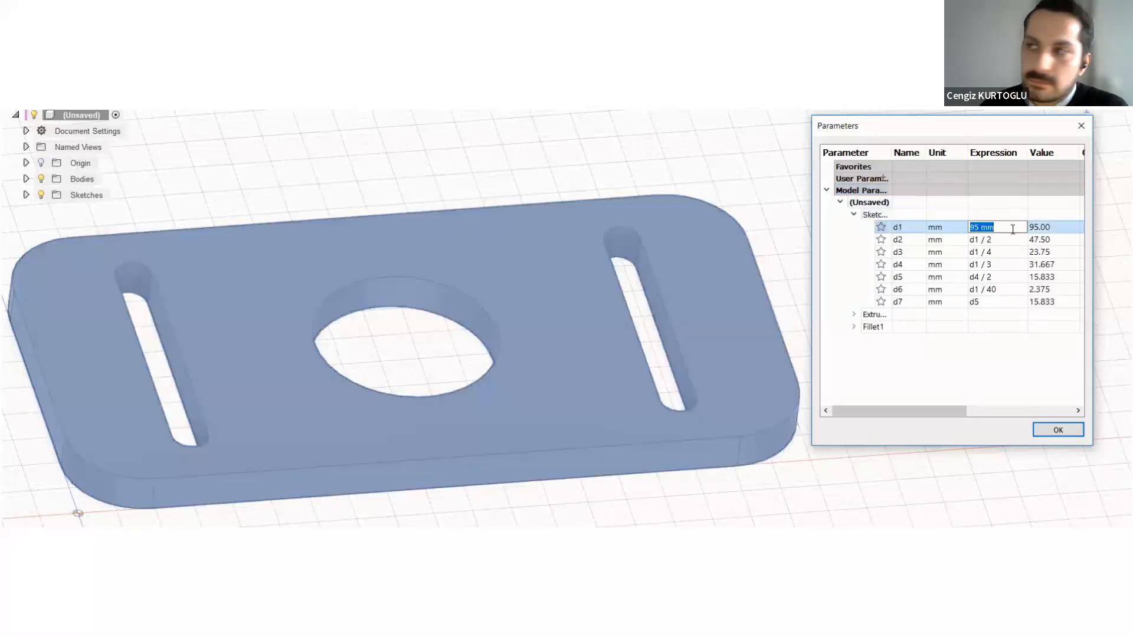
text(80)
key(Return)
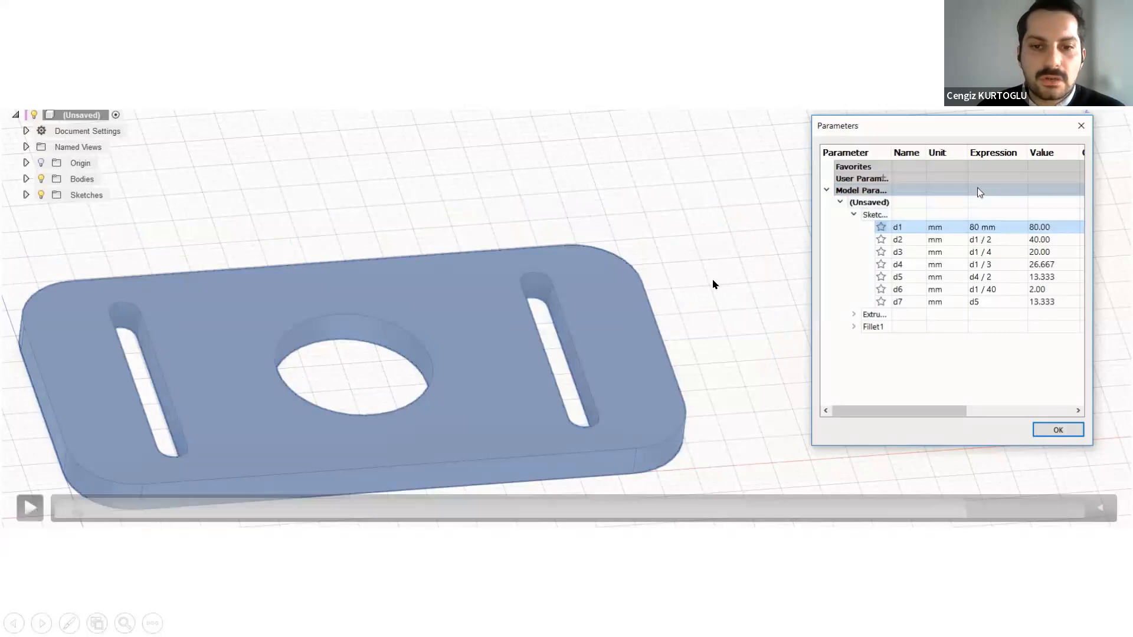
Switch to the Autodesk Fusion 360 desktop application showing the Örnek Parametrik Parça v4 model.
key(alt+Tab)
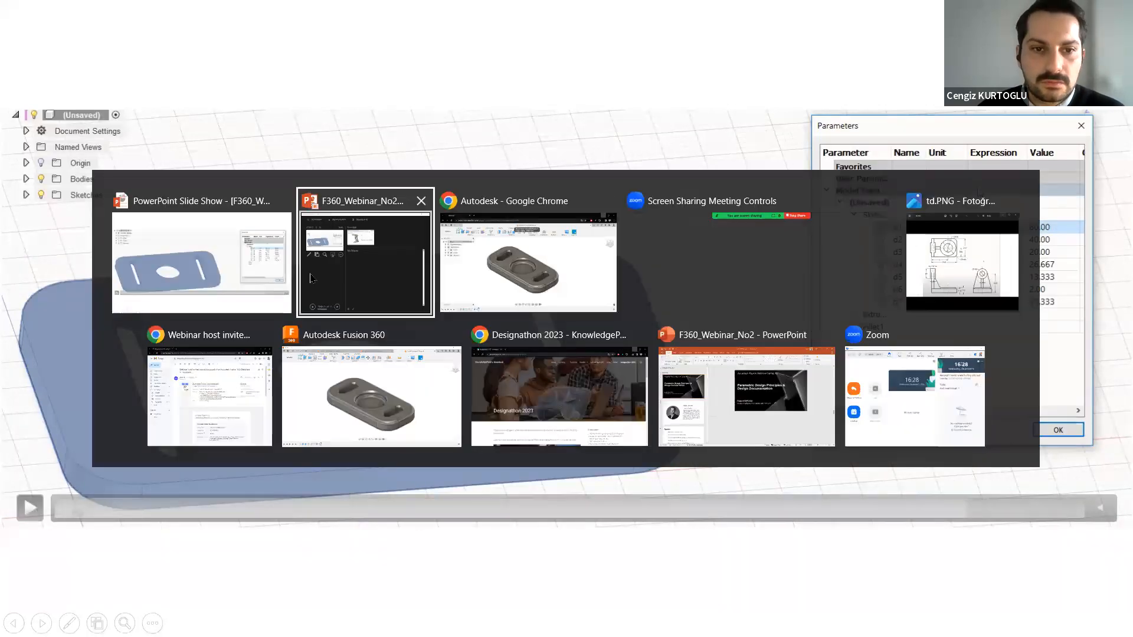
click(339, 421)
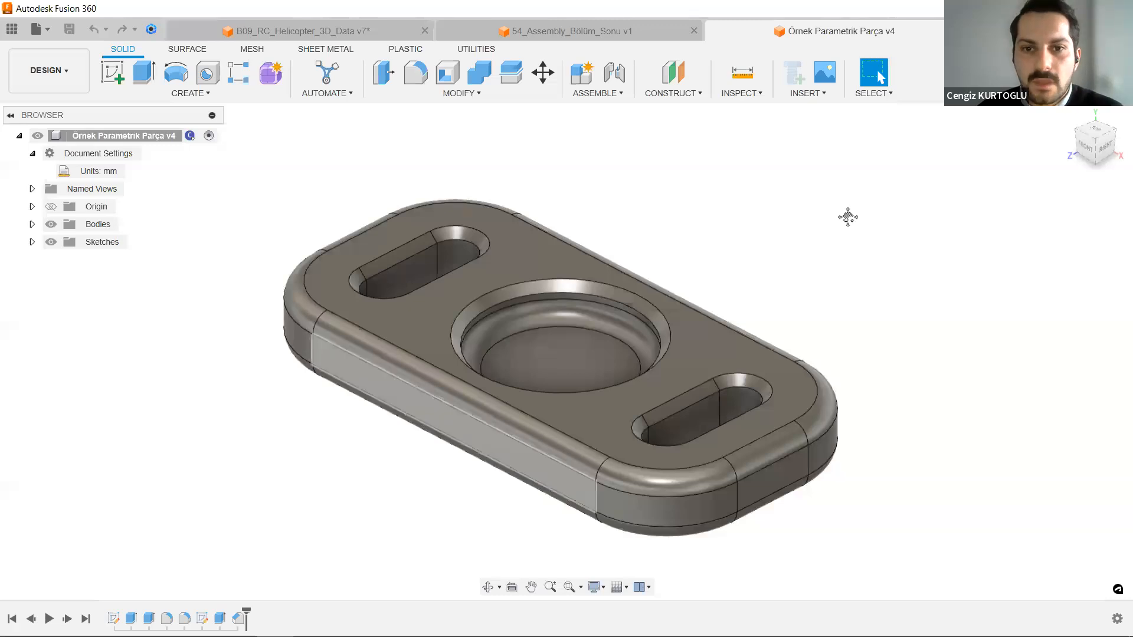
shift+middle_drag(848, 217, 907, 263)
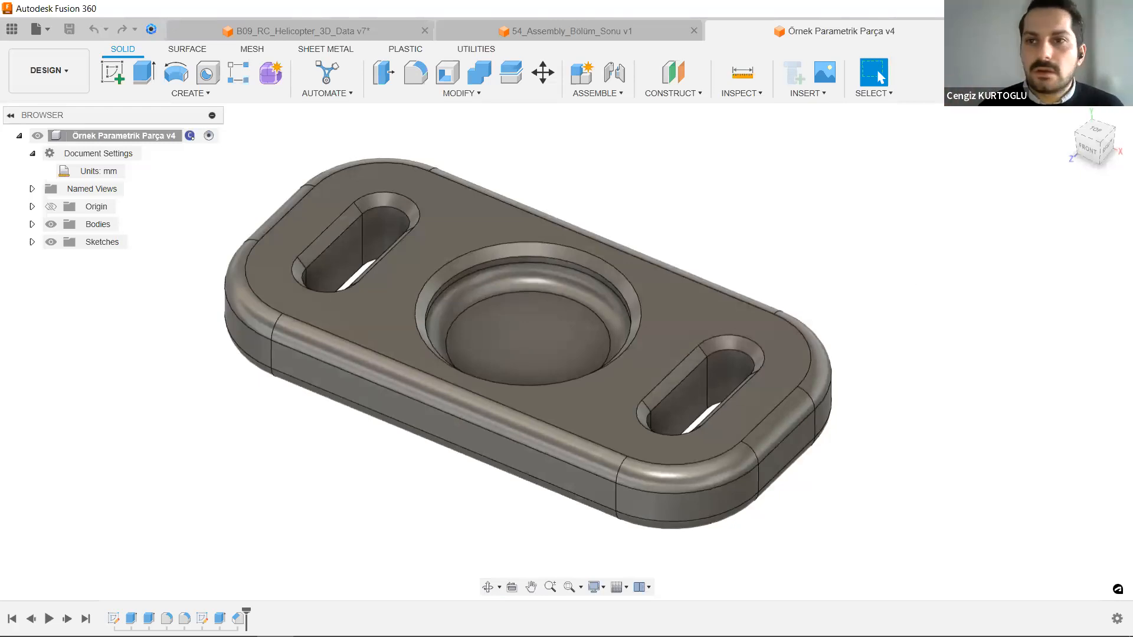
In a new design, start a sketch on the horizontal origin plane and activate the Center Rectangle tool.
key(ctrl+n)
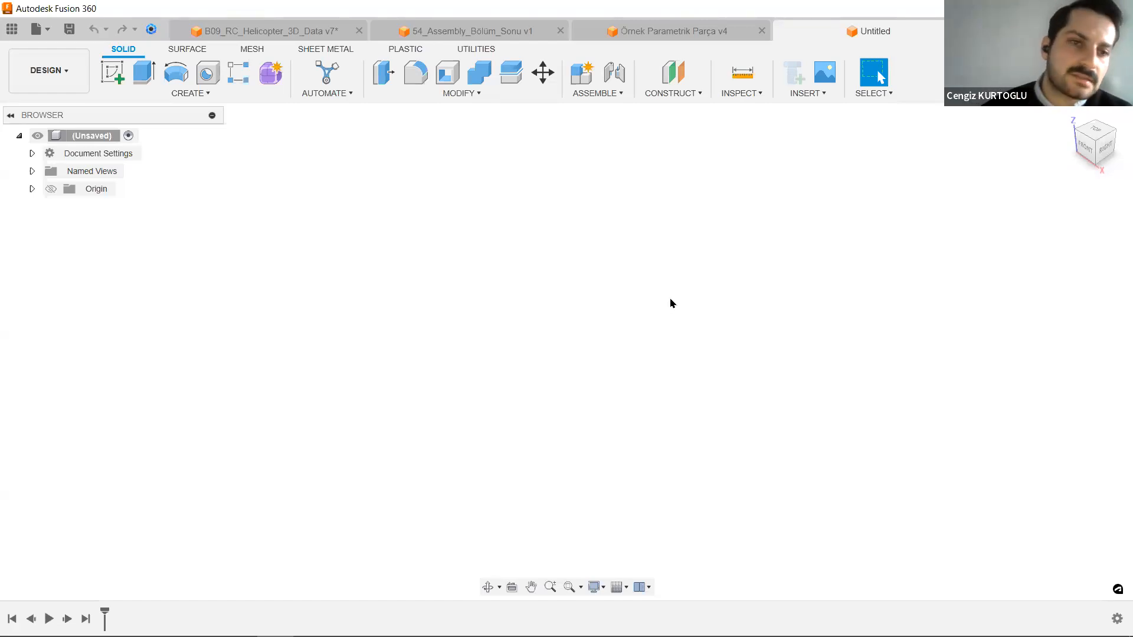
click(115, 78)
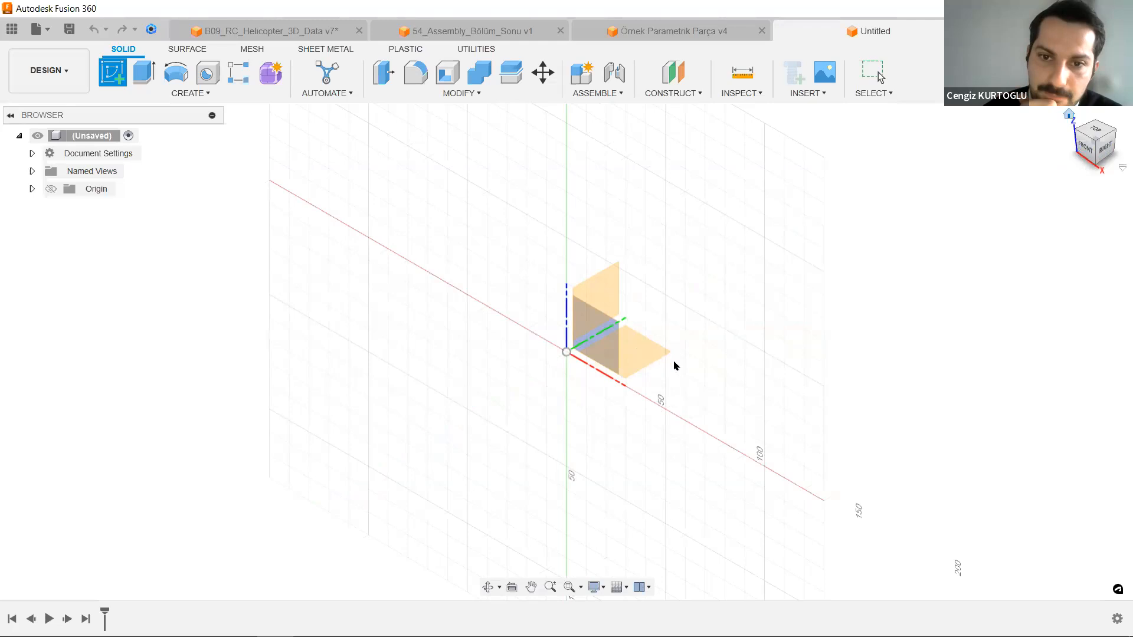
click(644, 355)
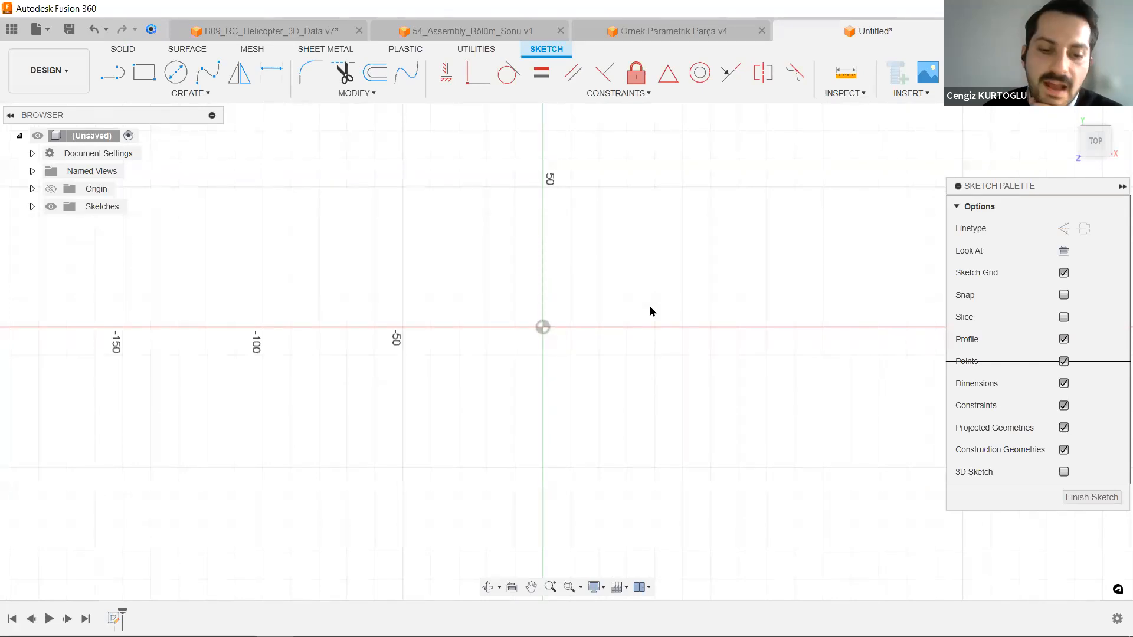
key(r)
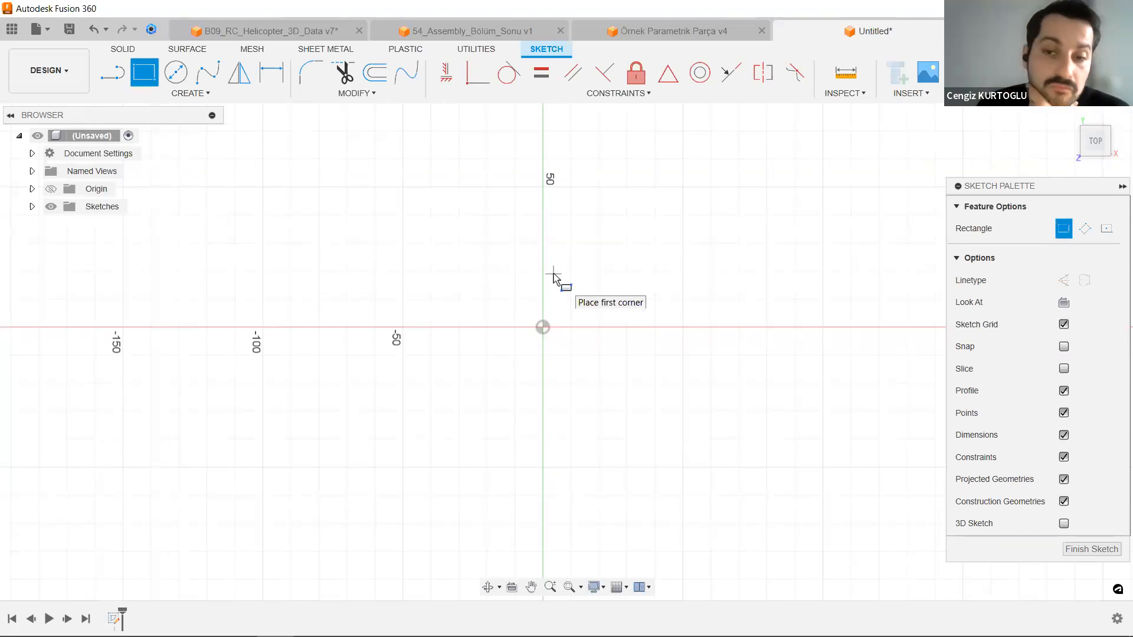
click(1107, 229)
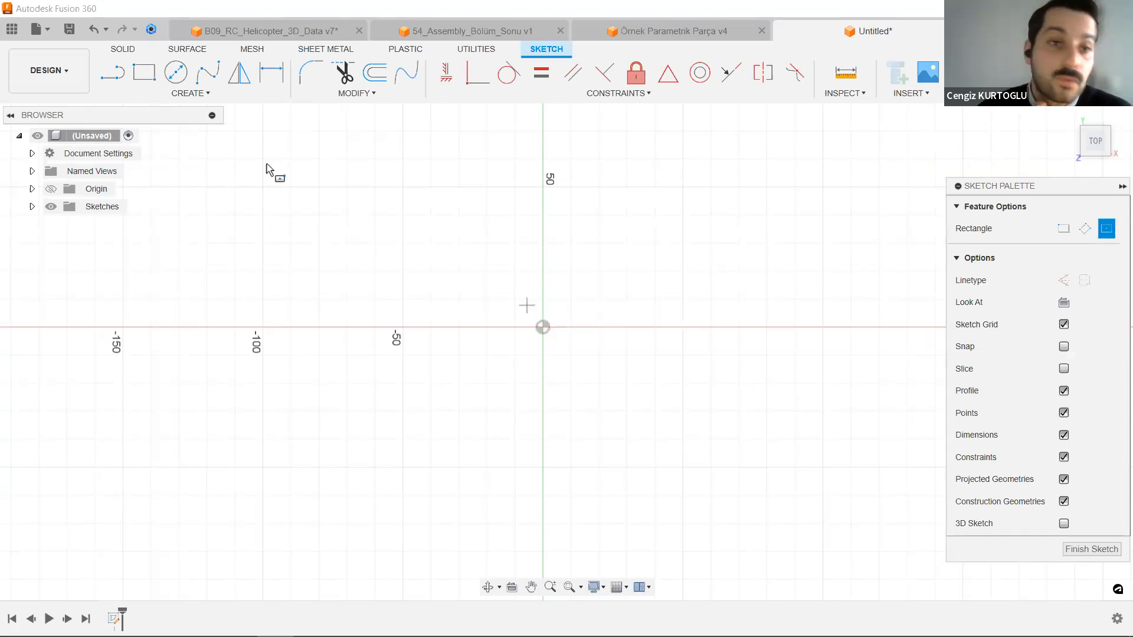
Assign Shift+R as the keyboard shortcut for the Center Rectangle command.
click(185, 95)
mouse_move(180, 145)
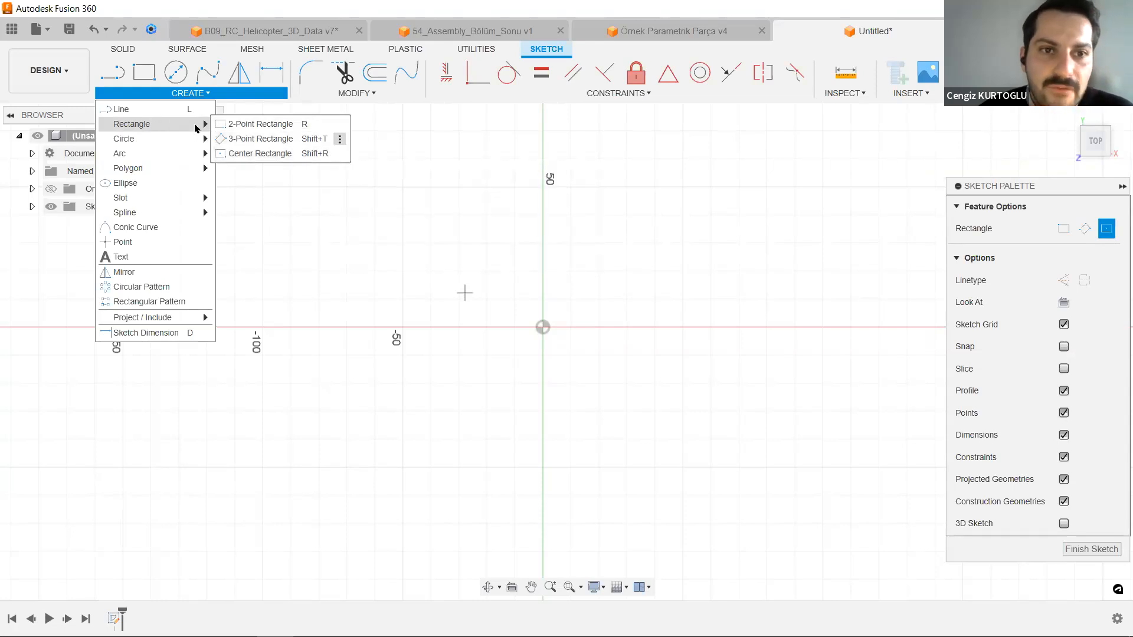
click(340, 154)
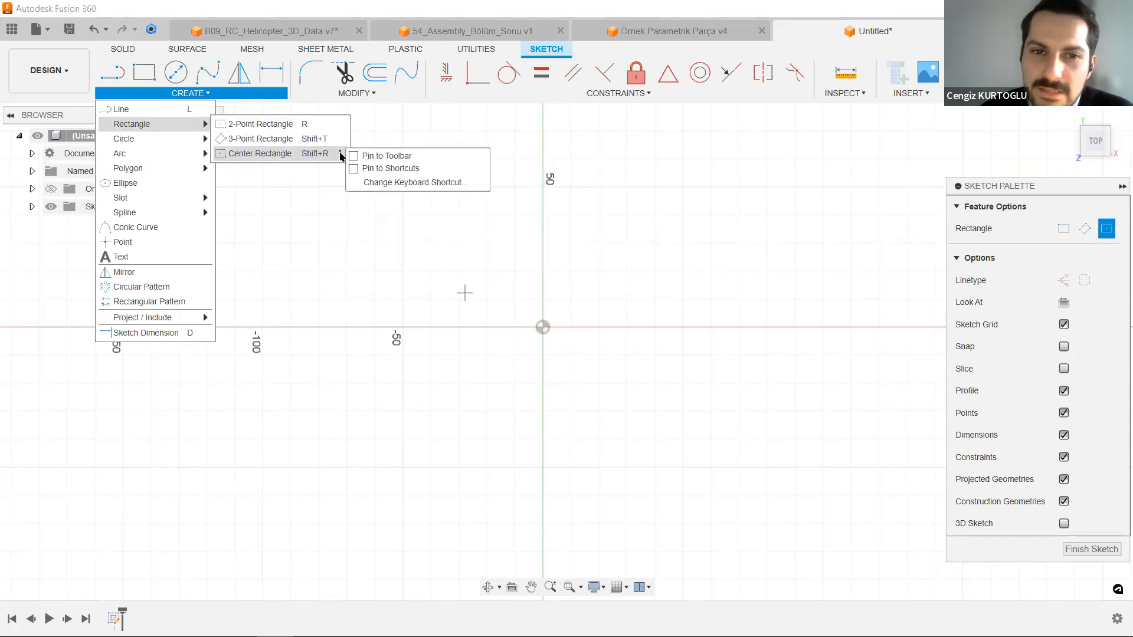
click(341, 155)
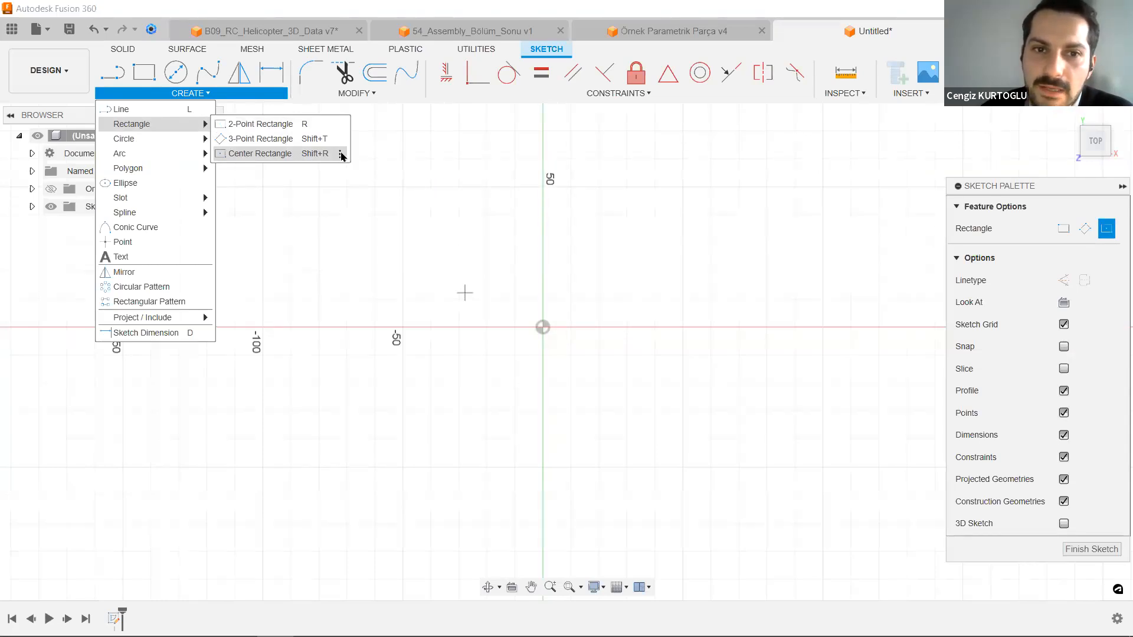
click(341, 155)
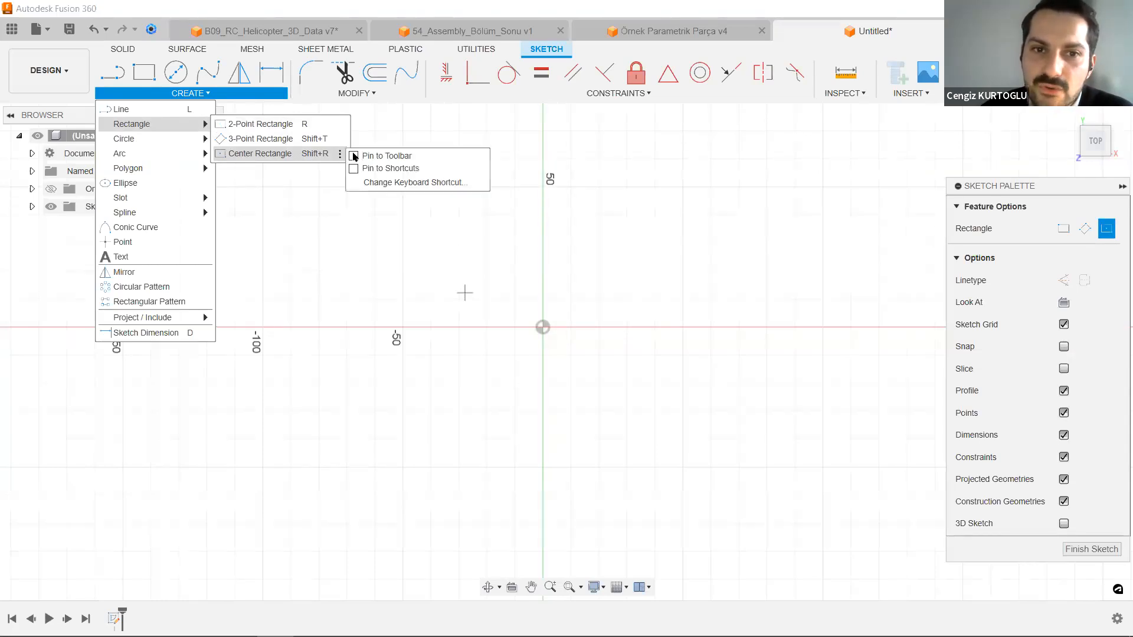
click(441, 182)
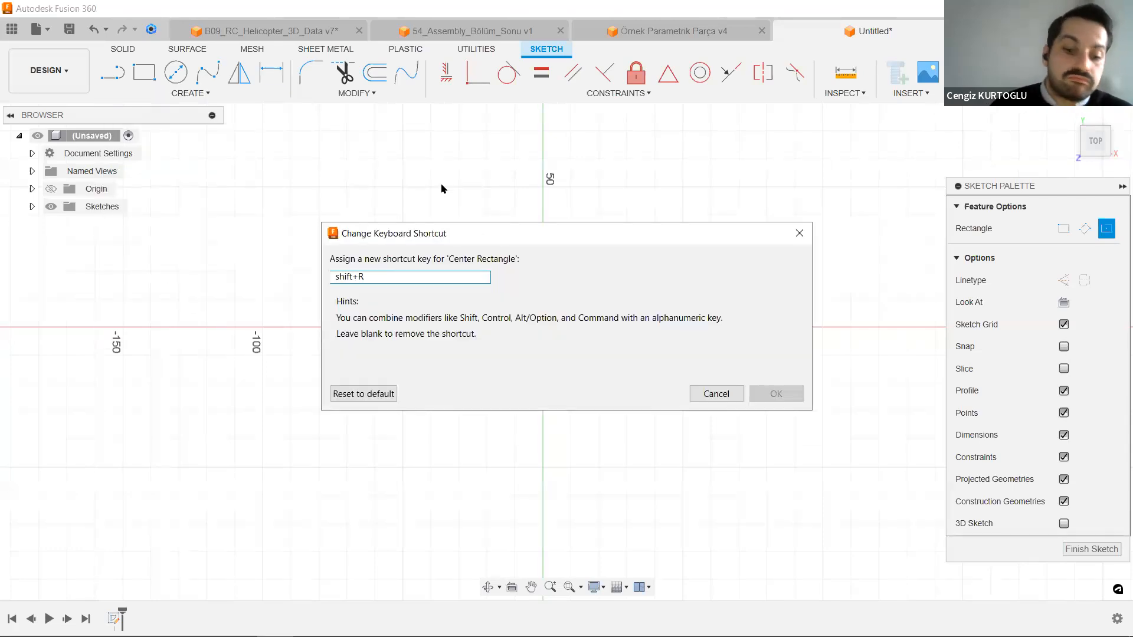
mouse_move(479, 238)
mouse_down()
mouse_move(481, 226)
mouse_move(463, 226)
mouse_up()
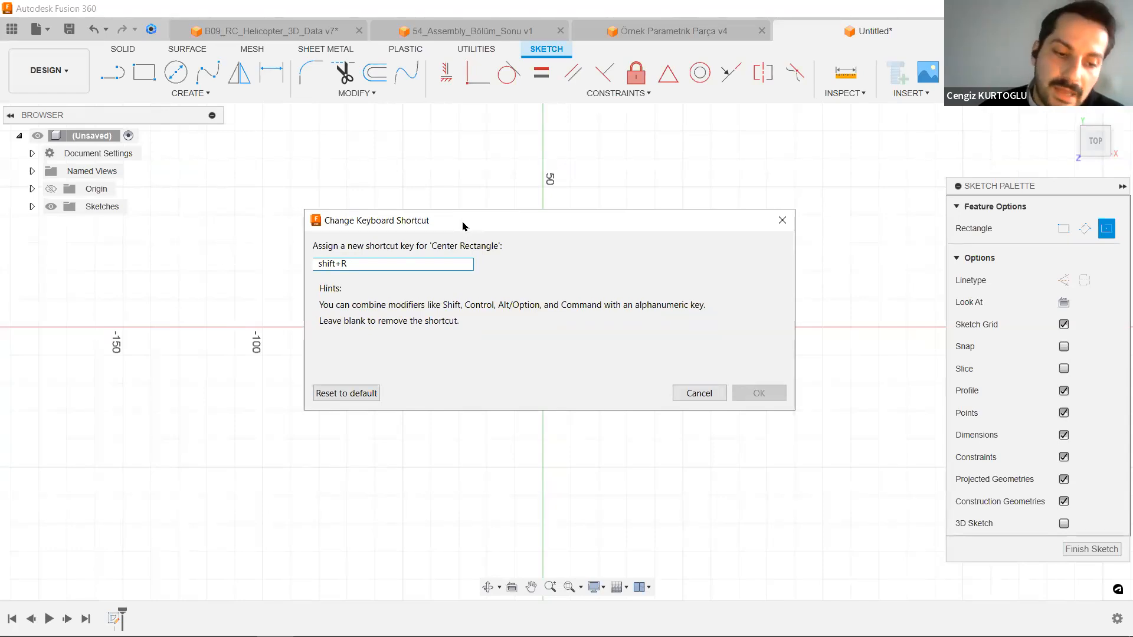
key(shift+r)
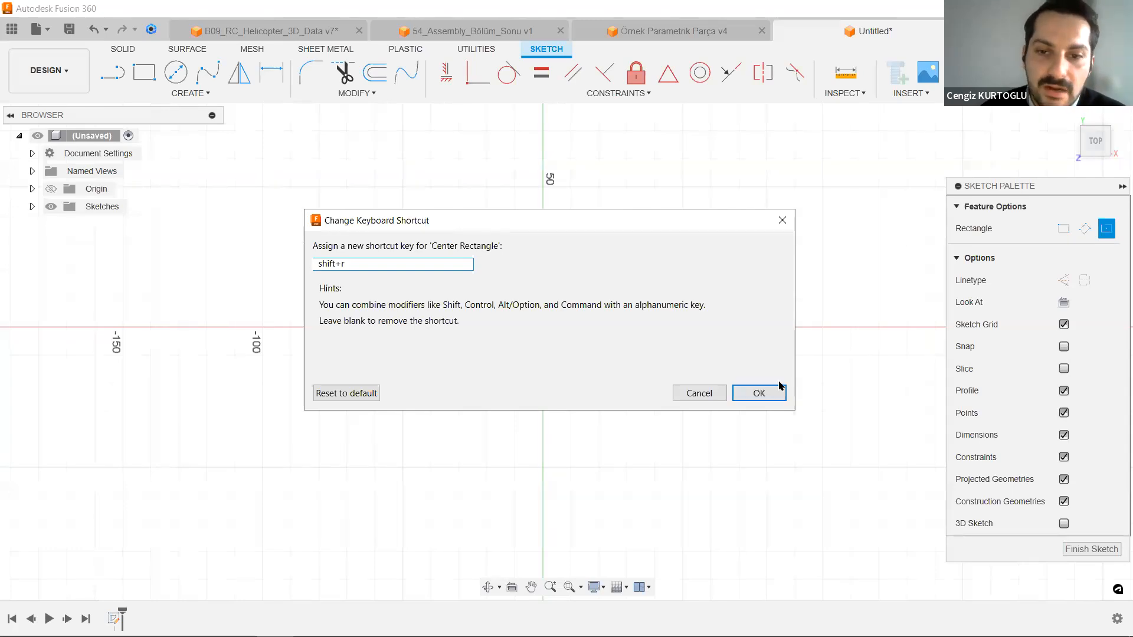
click(761, 394)
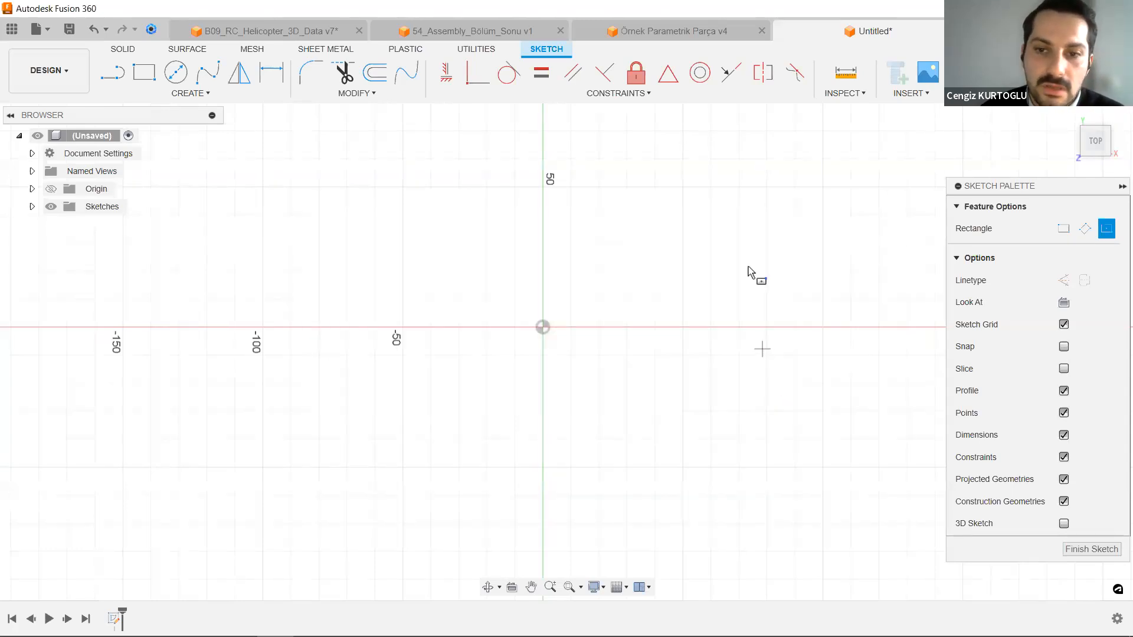
key(Escape)
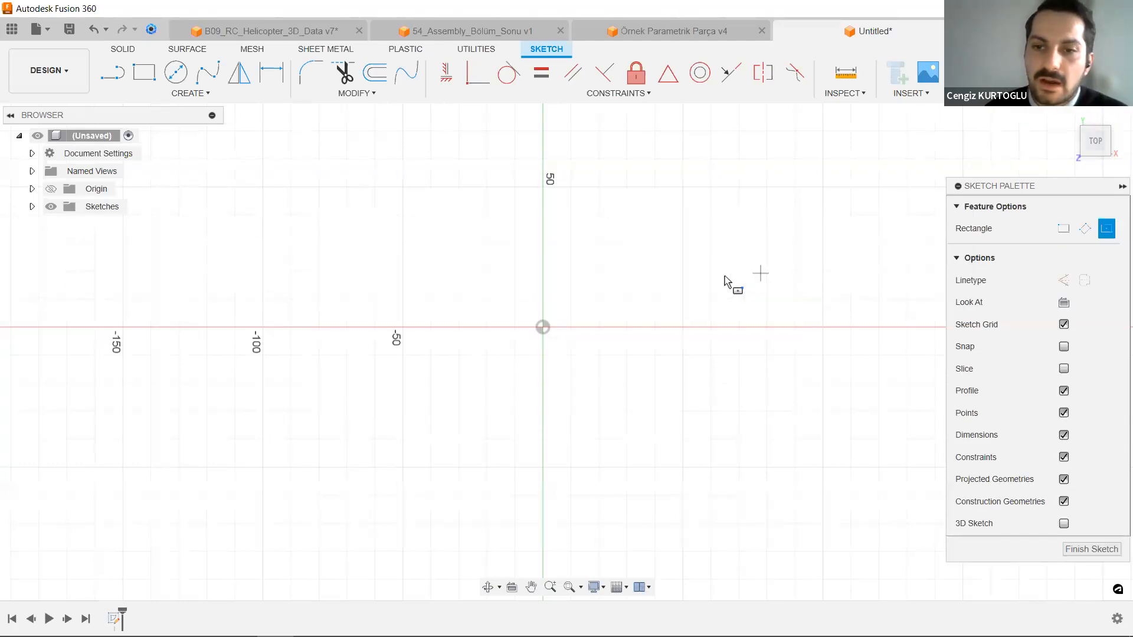
Draw a center rectangle about 181 mm wide and 105 mm high, centered on the sketch origin.
middle_drag(712, 268, 697, 261)
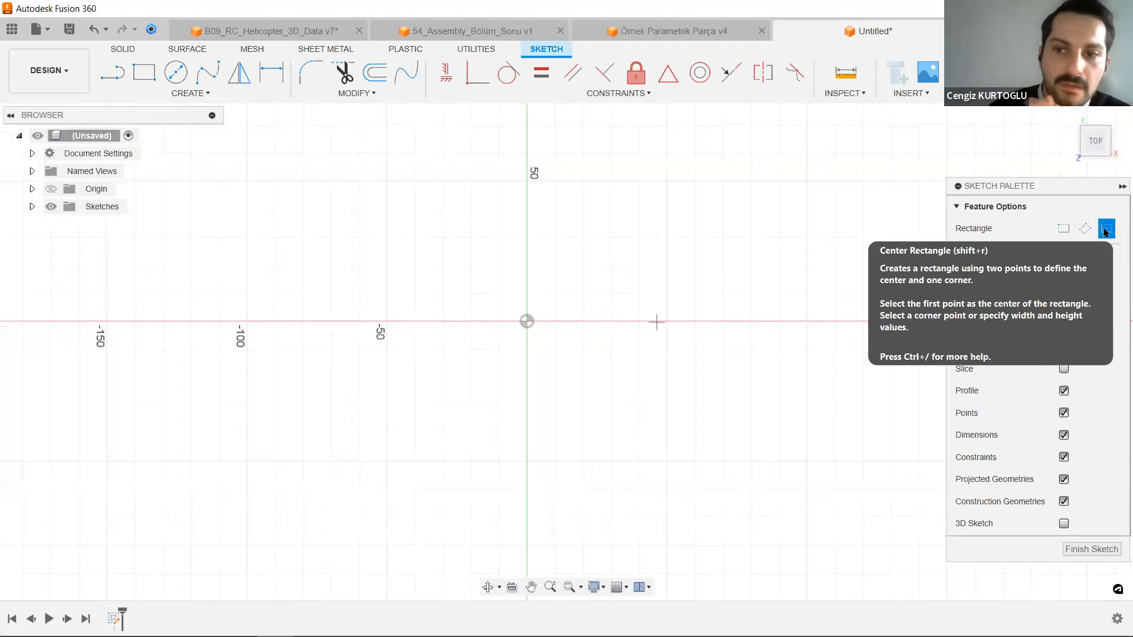
click(527, 322)
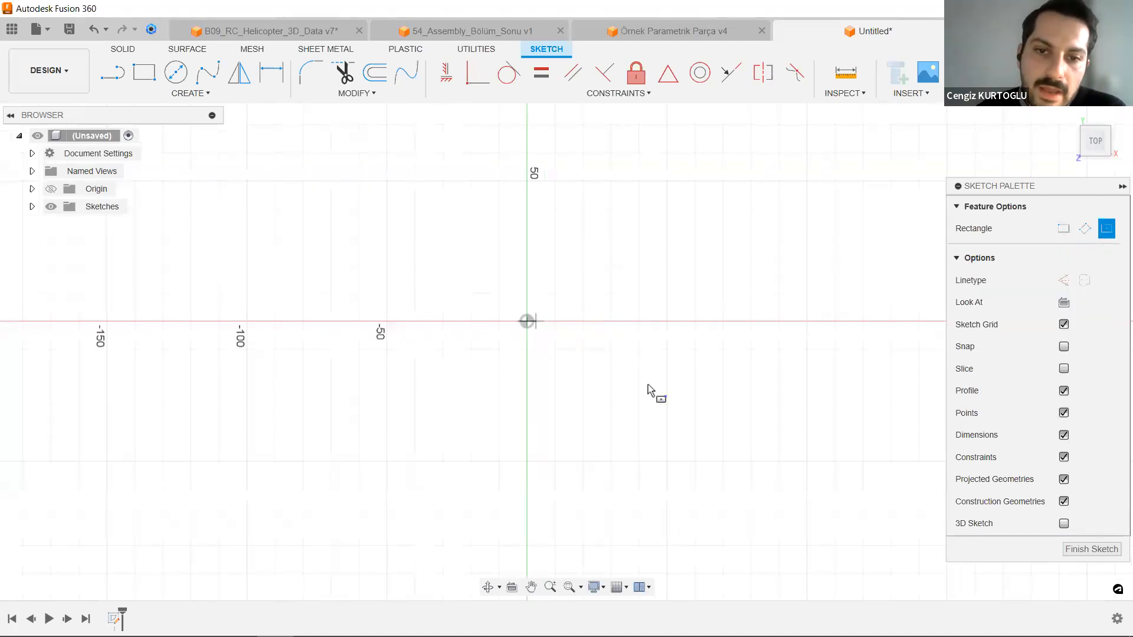
key(Tab)
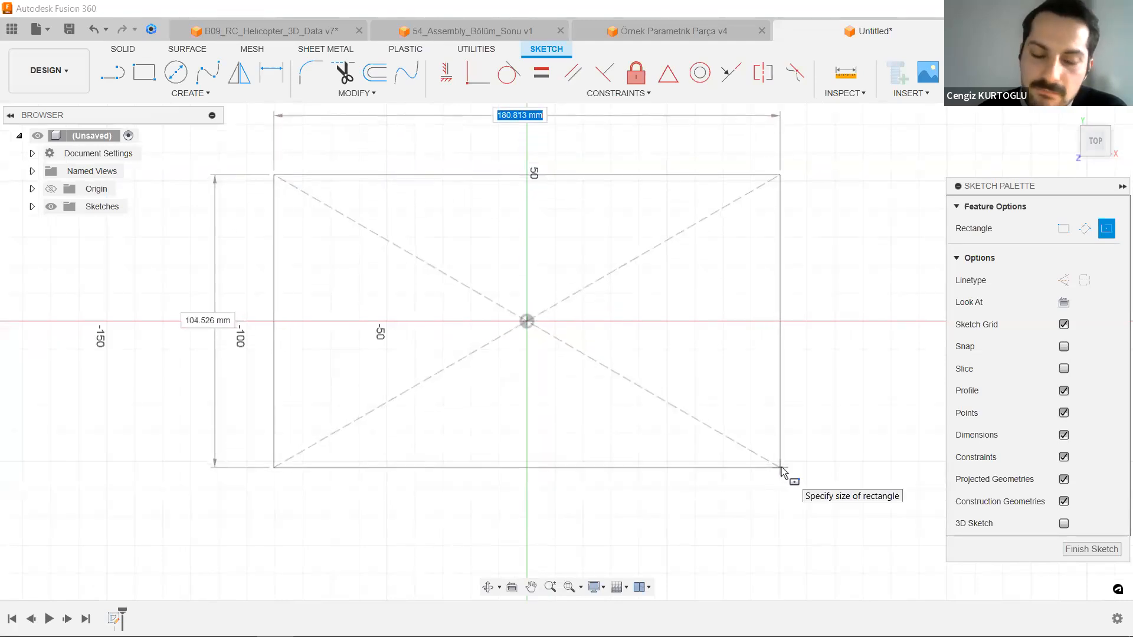
click(781, 469)
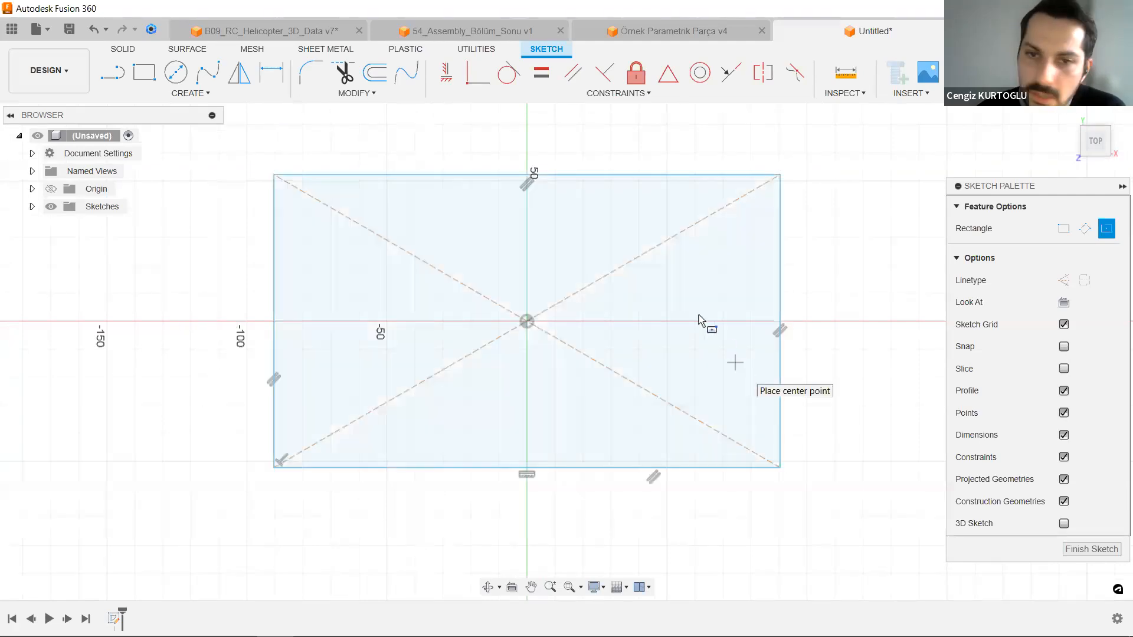
Dimension the rectangle's lower horizontal edge and set its width to 200 mm.
scroll(699, 322, down, 2)
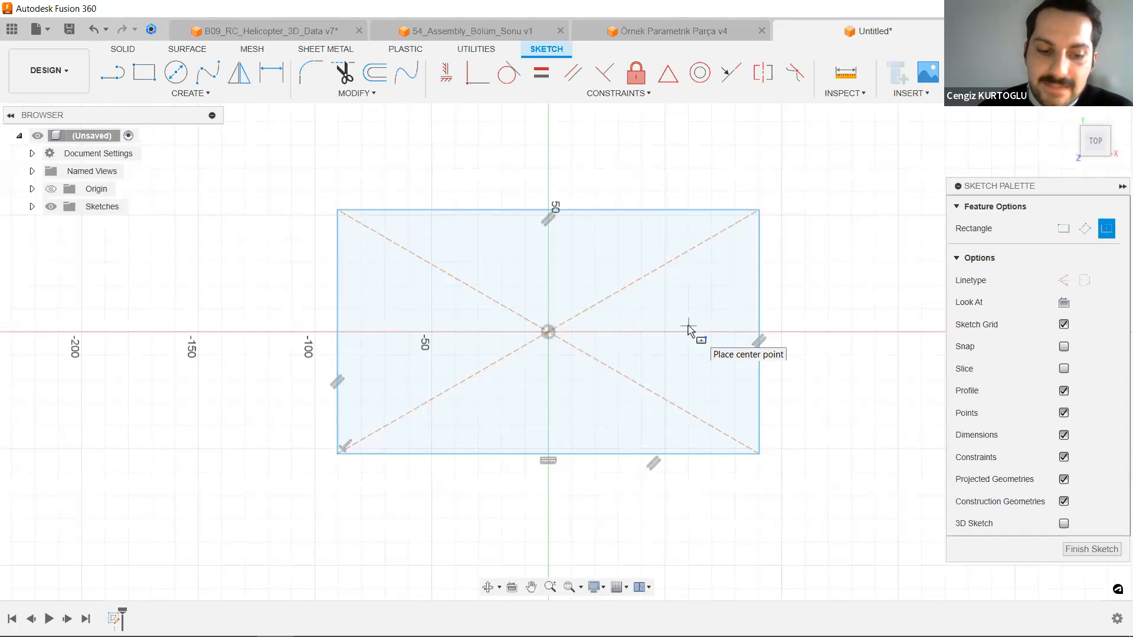
key(d)
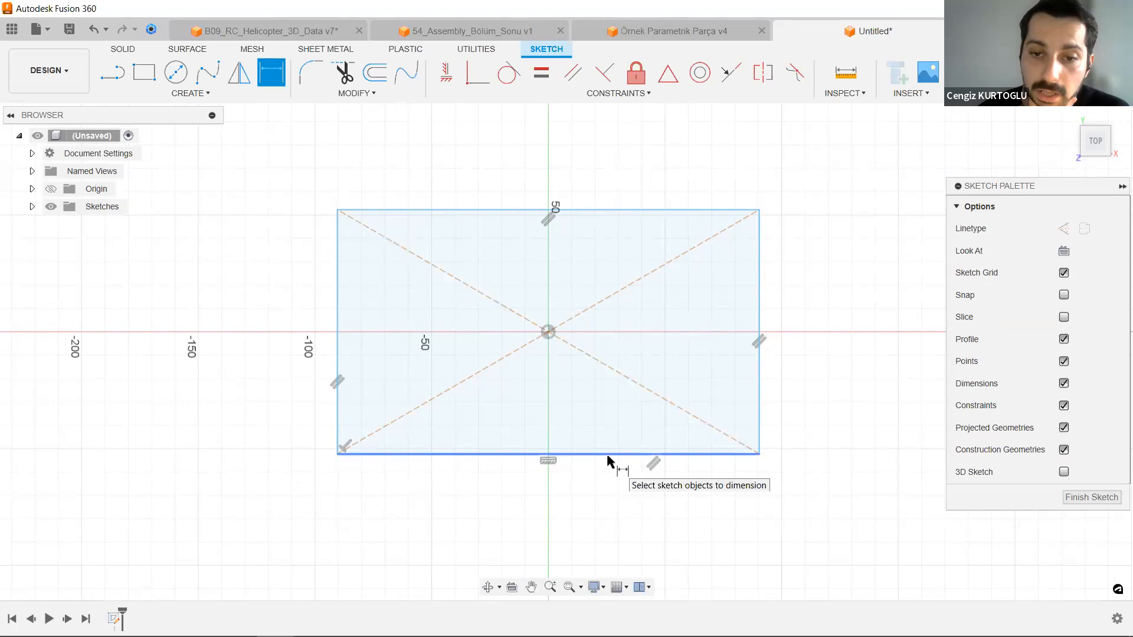
click(606, 453)
click(582, 517)
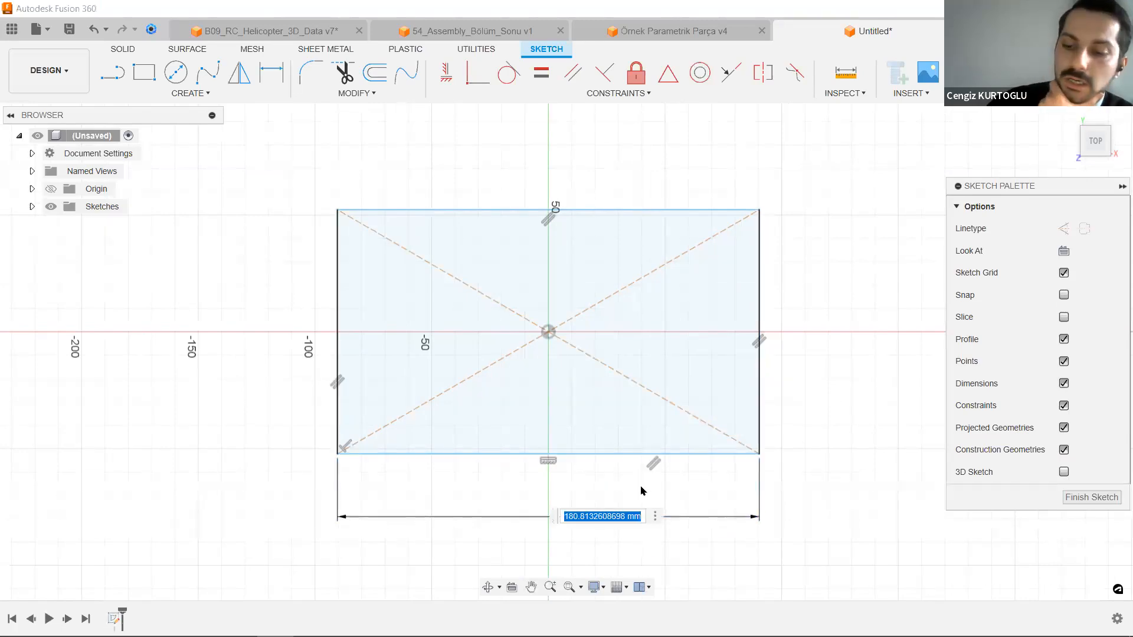
text(200)
key(Return)
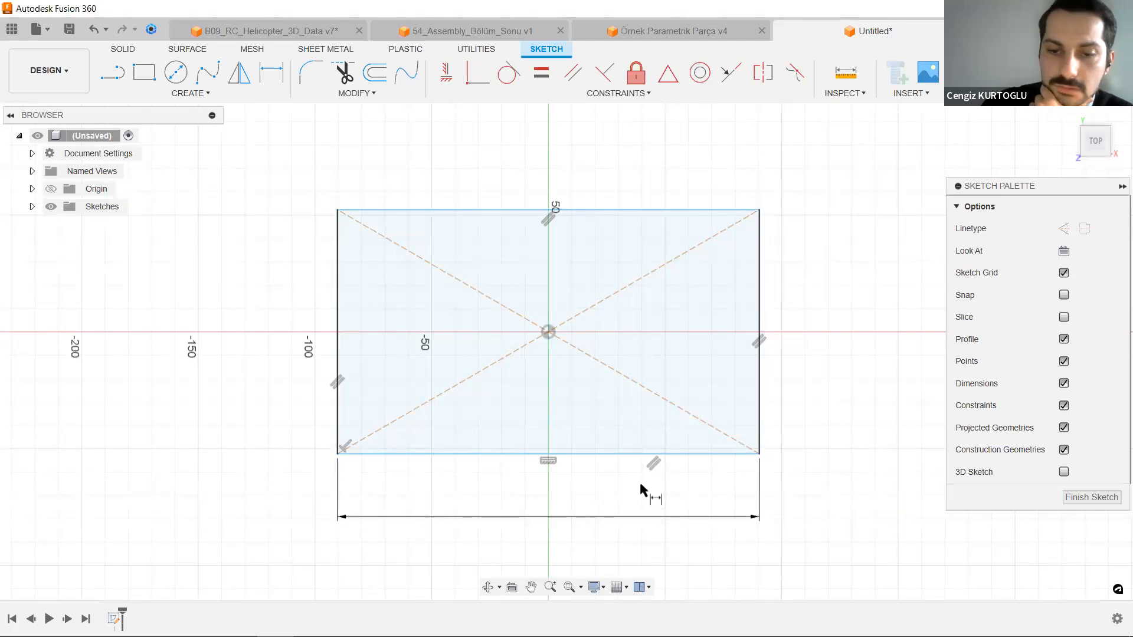
Dimension the rectangle's height on its right edge as d1/2, referencing the width dimension.
scroll(638, 468, down, 2)
middle_drag(667, 399, 623, 360)
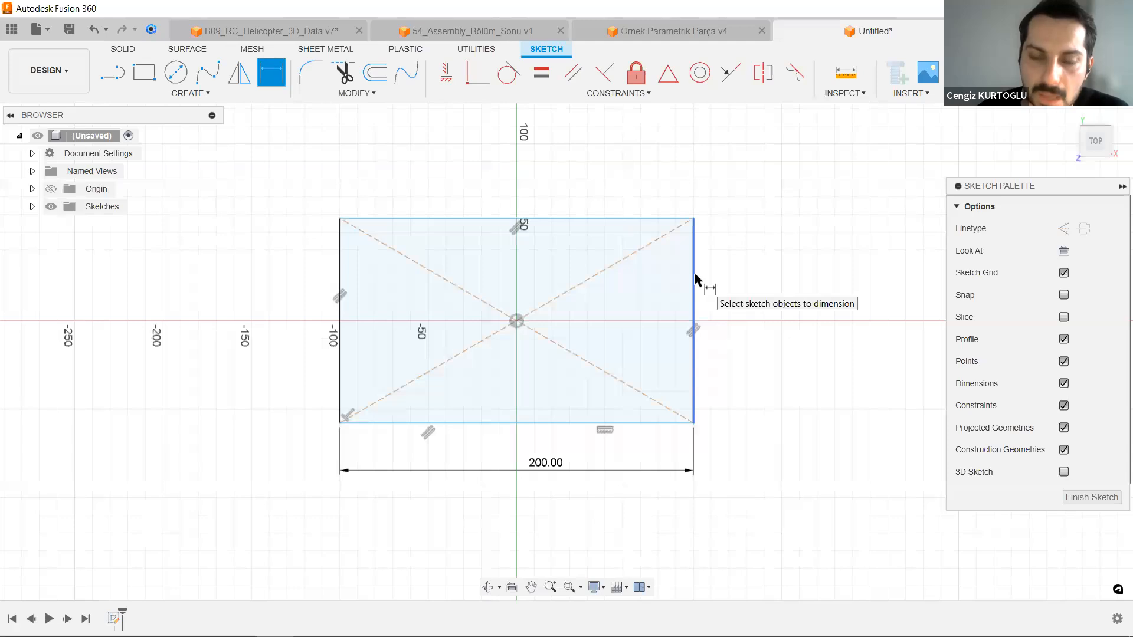
click(695, 281)
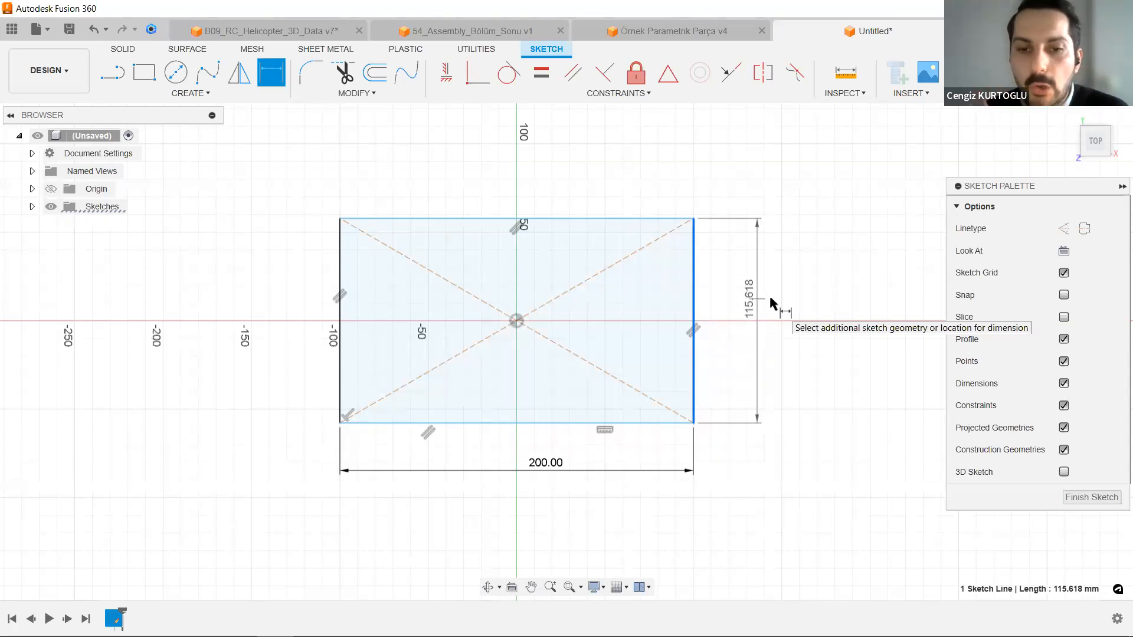
click(769, 294)
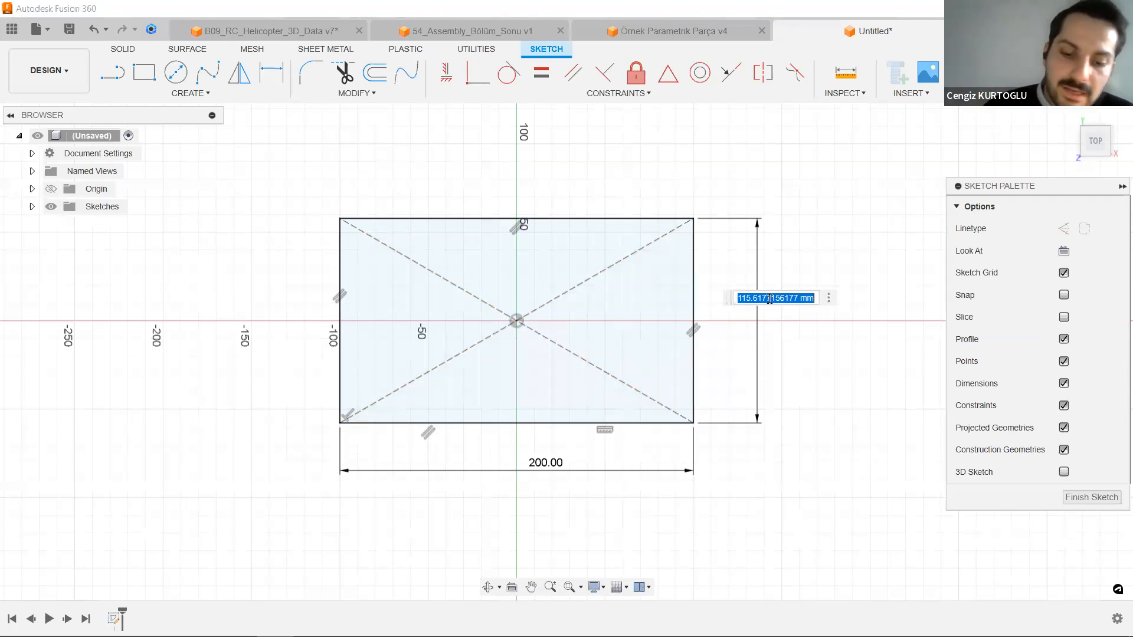
click(546, 464)
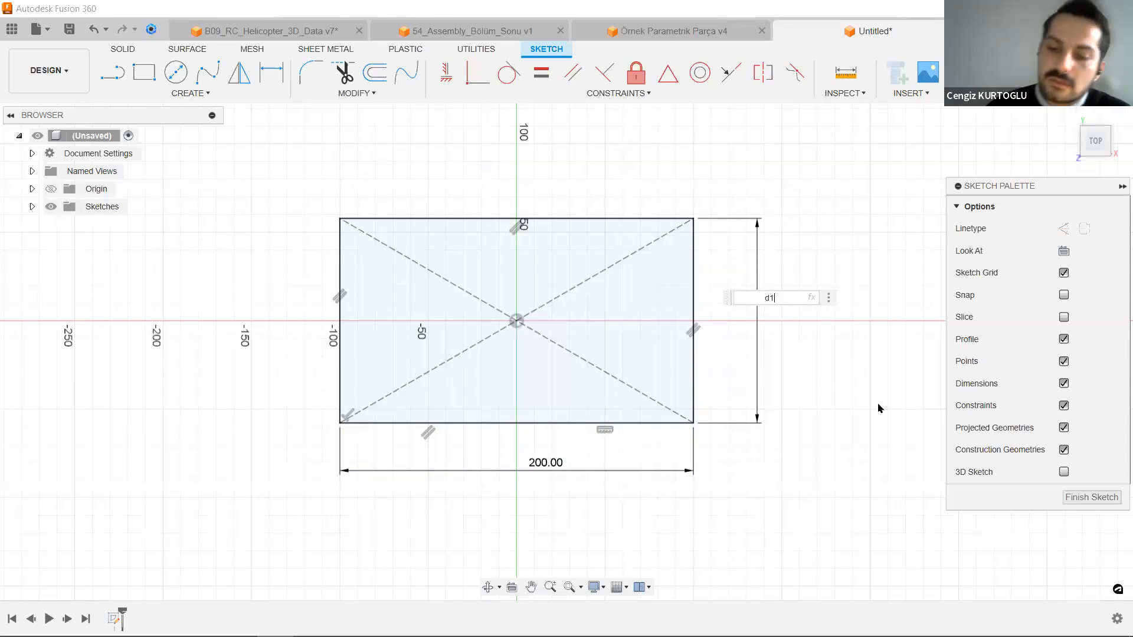
text(/2)
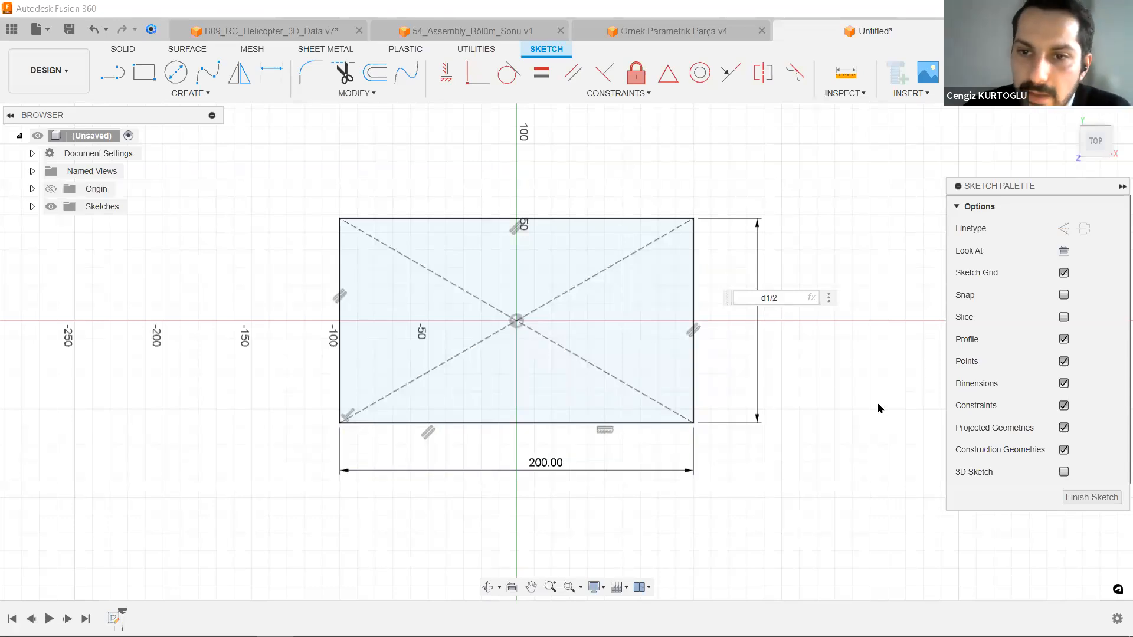
key(Return)
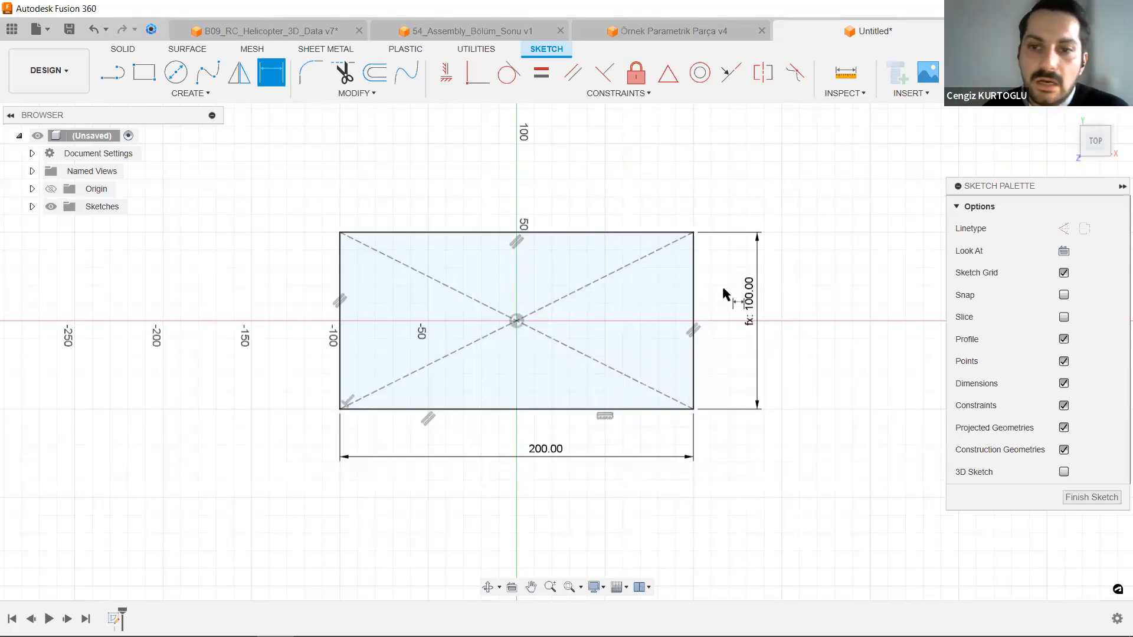
Change the rectangle's height dimension expression to d1 / 2.2.
double_click(749, 298)
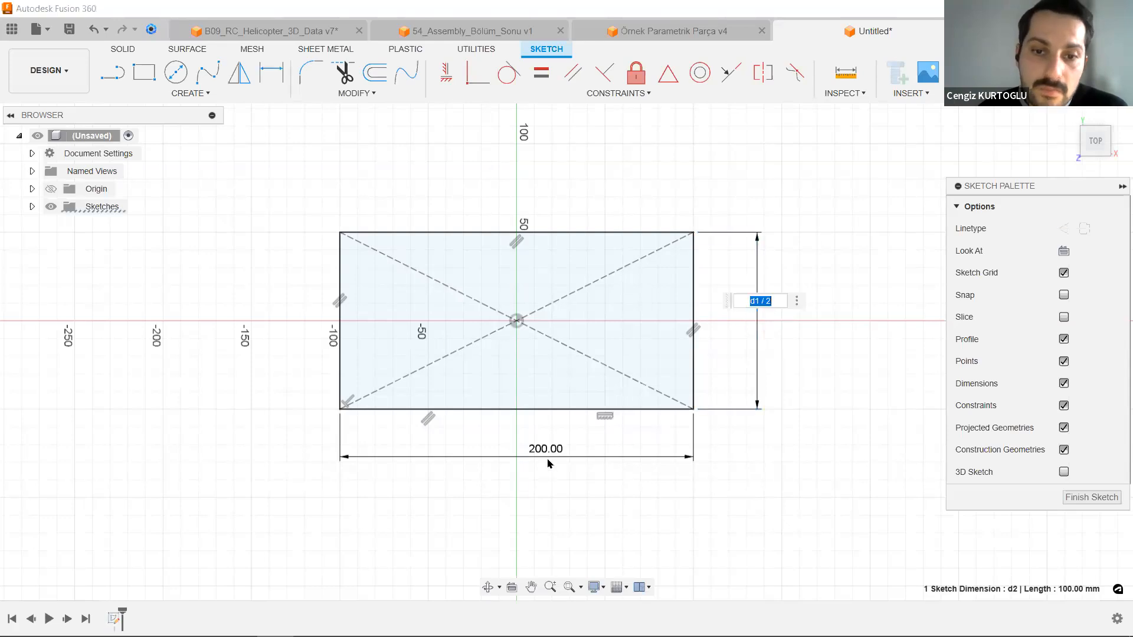
mouse_move(545, 456)
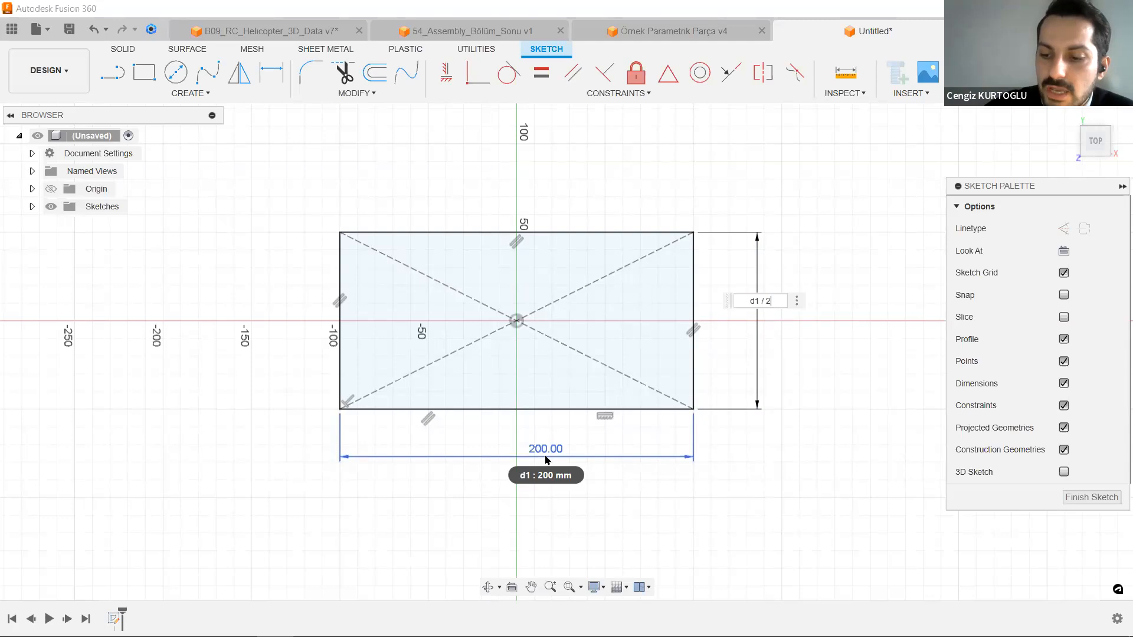
text(2)
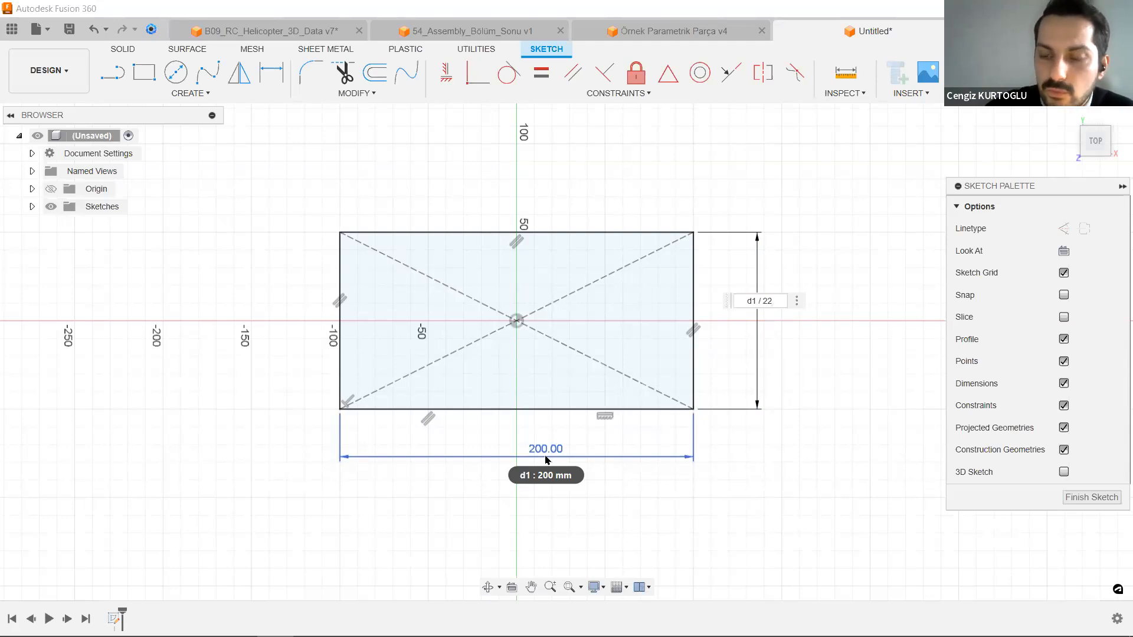
text(.)
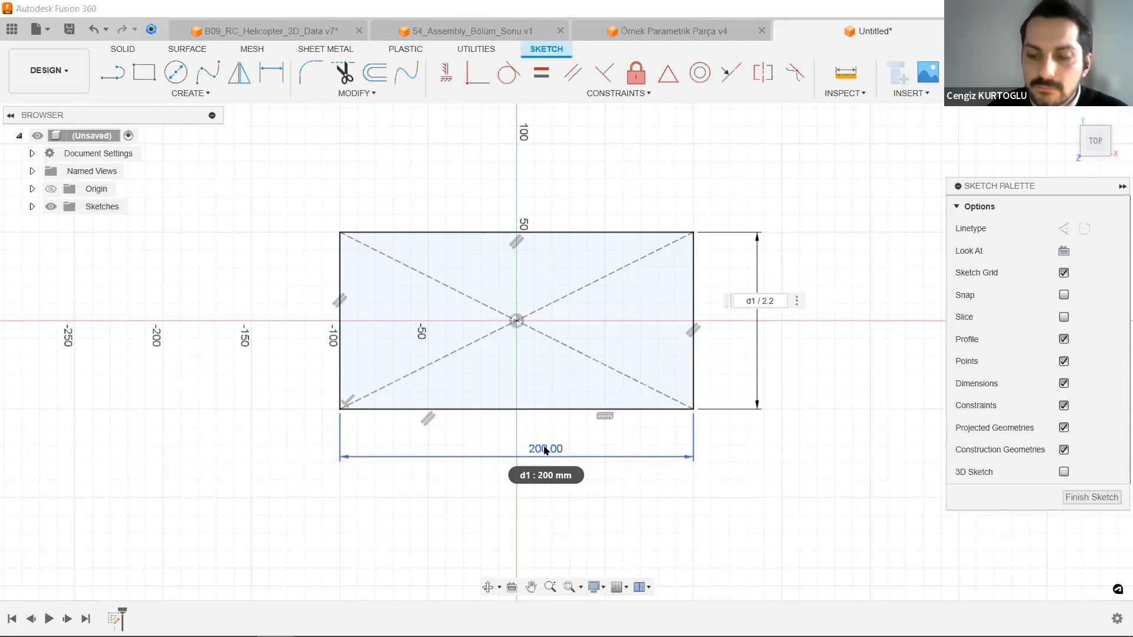
key(Return)
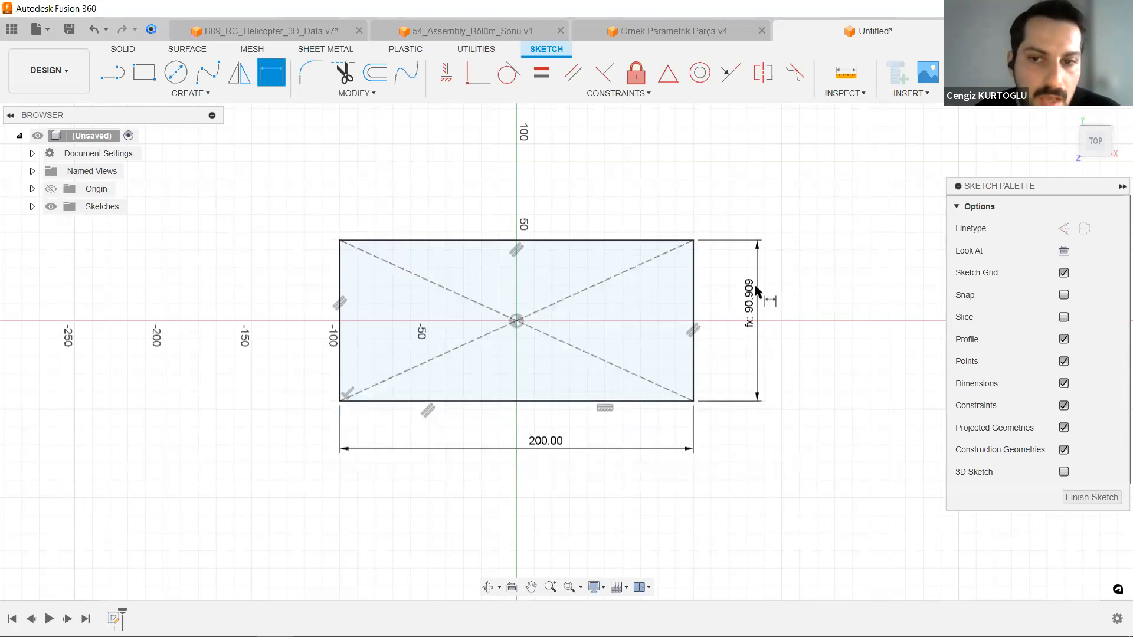
Change the rectangle's height dimension expression to d1 / 1.8.
double_click(761, 298)
click(777, 299)
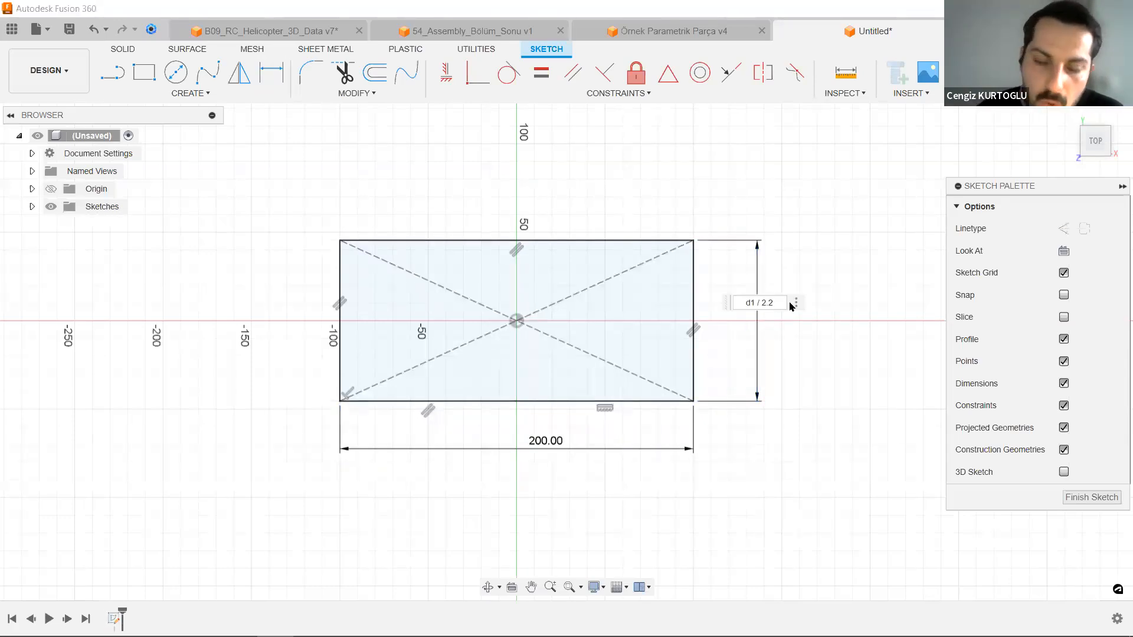
key(BackSpace)
key(BackSpace)
key(BackSpace)
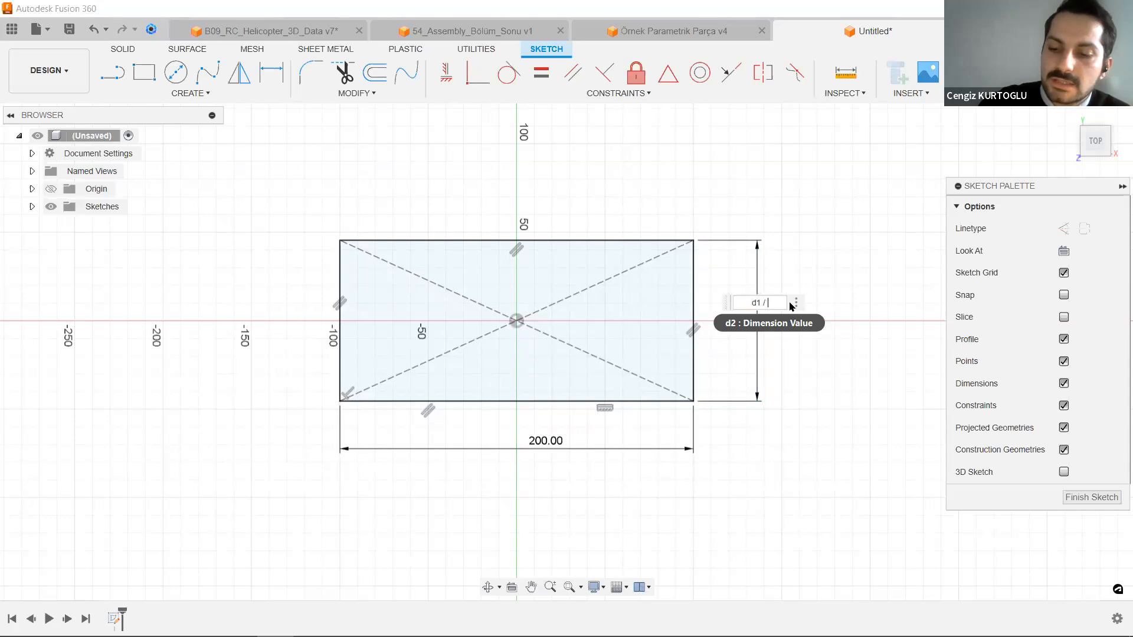
text(1.8)
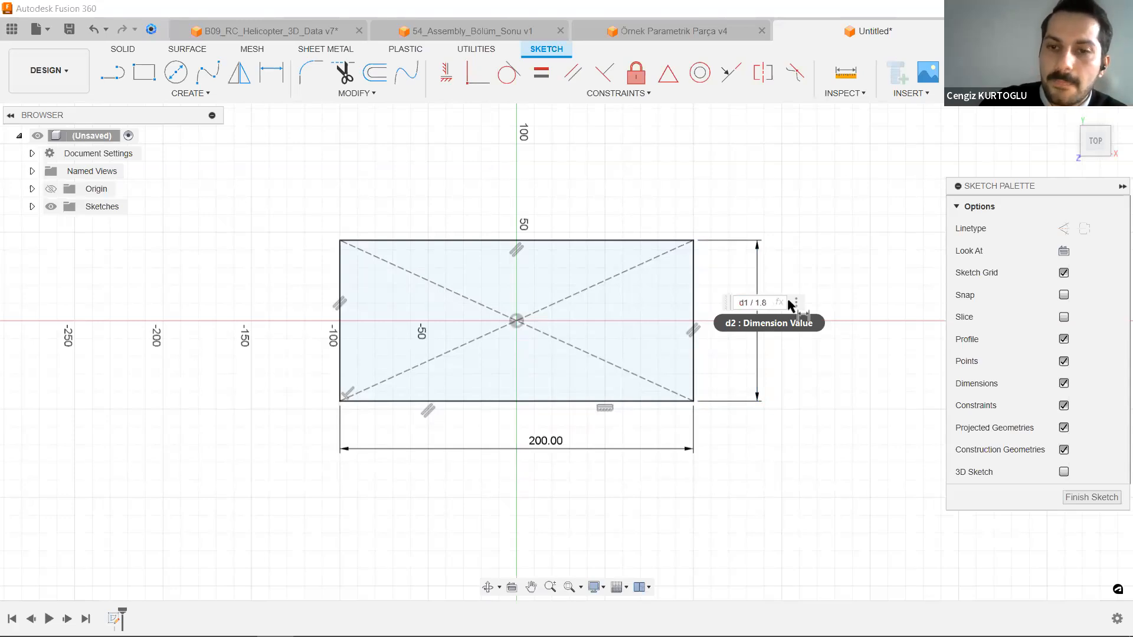
key(Return)
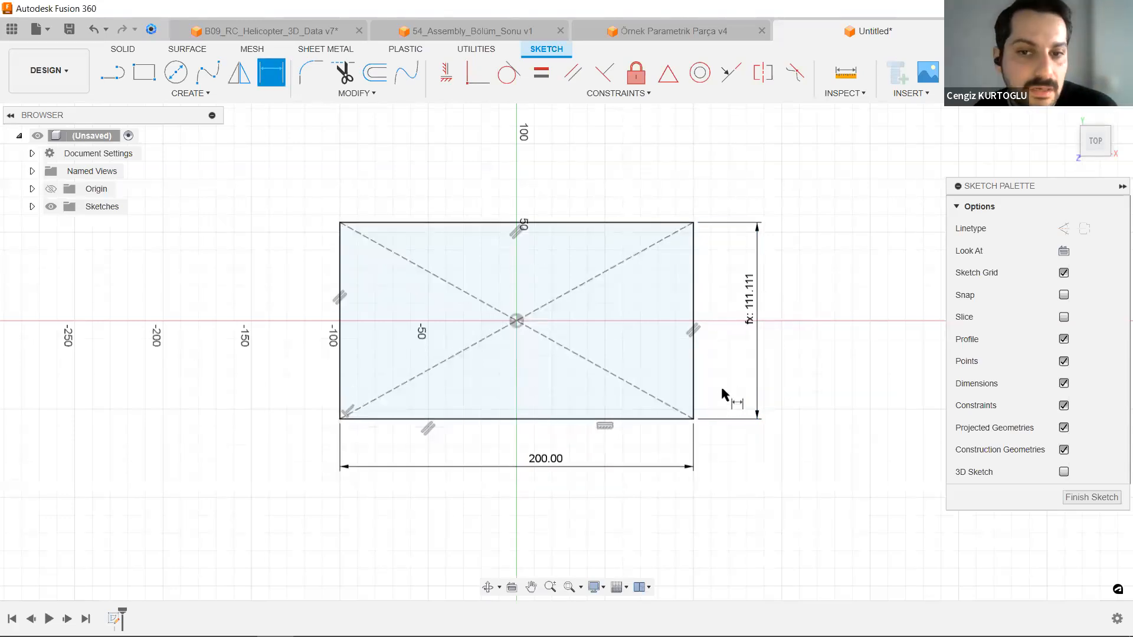
Move the rectangle's width dimension slightly lower and set the width to 250 mm.
drag(557, 466, 551, 474)
double_click(557, 465)
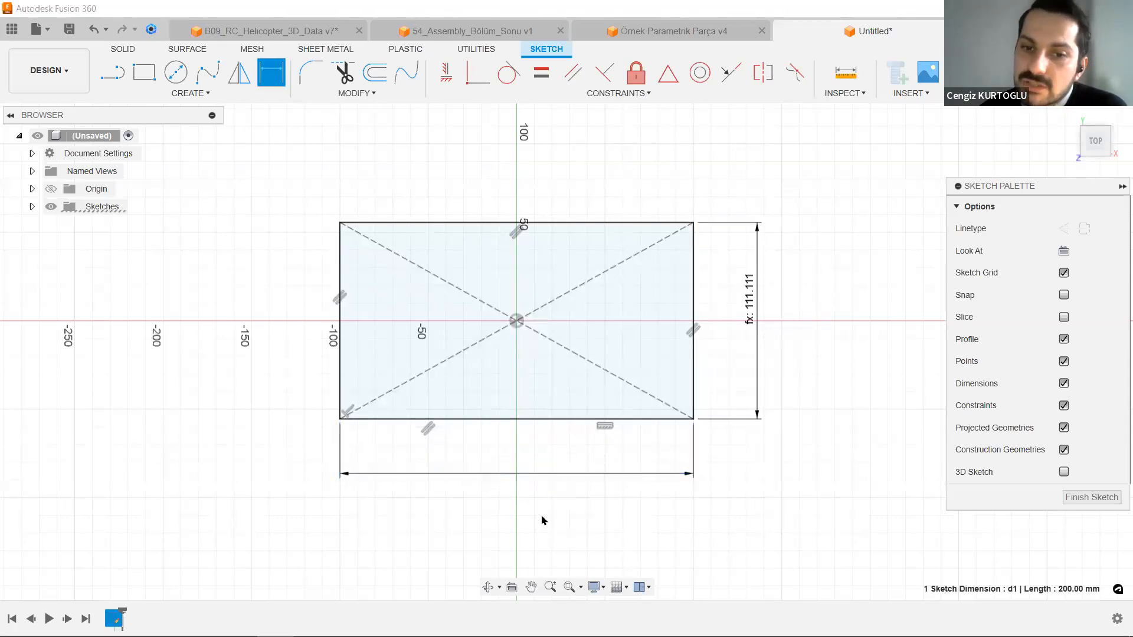
text(2)
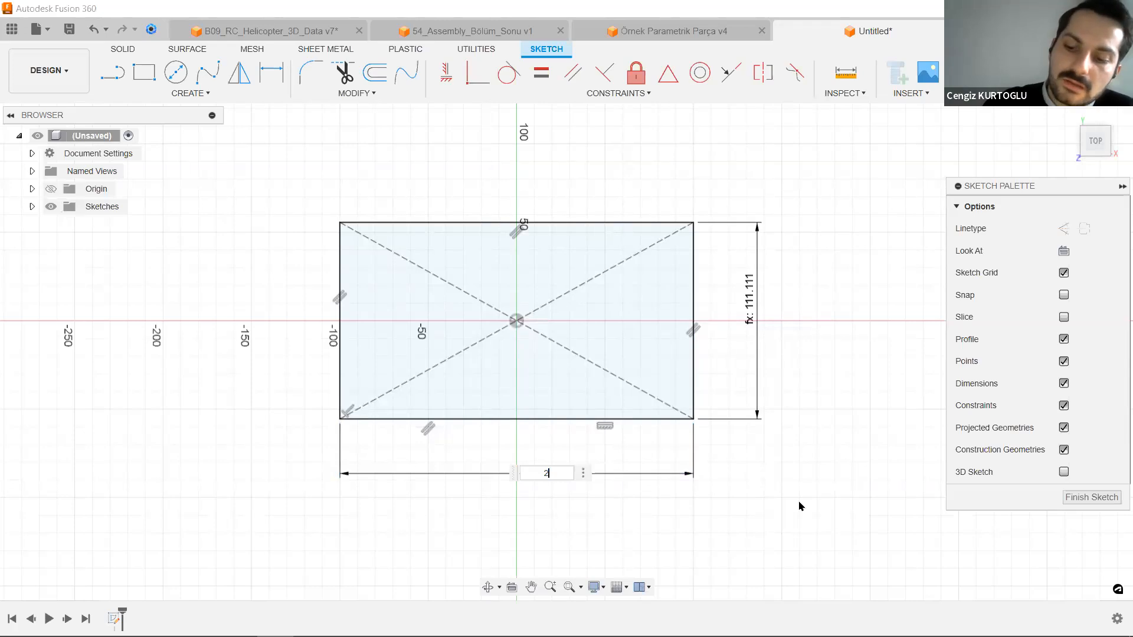
text(50)
key(Return)
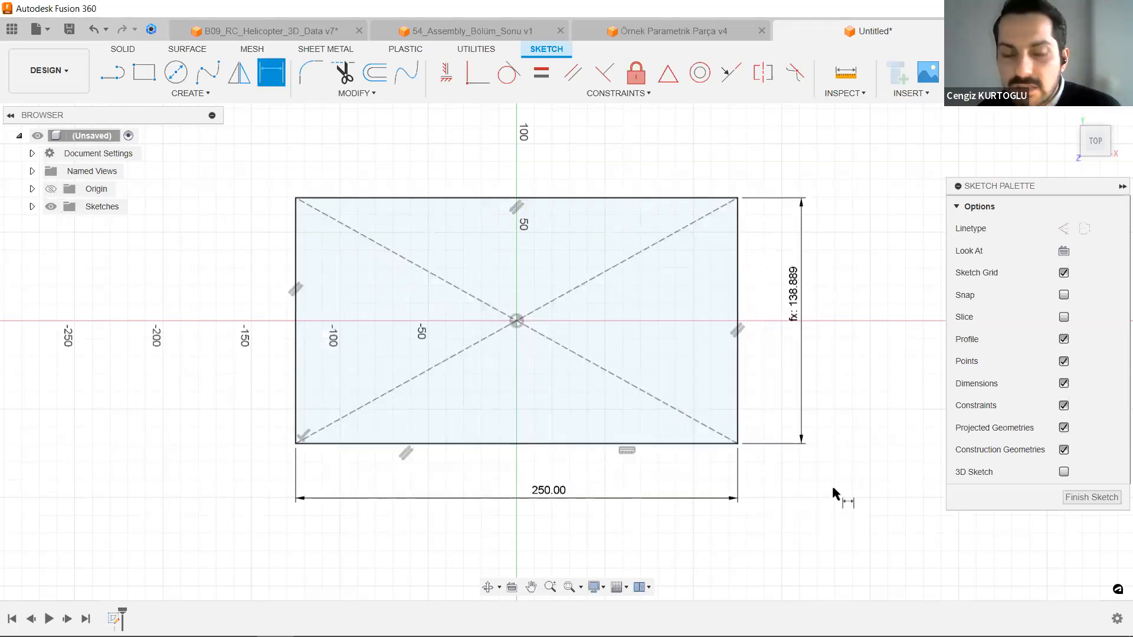
Draw an 80 mm diameter circle centered on the sketch origin and place its diameter label above the rectangle.
middle_drag(859, 399, 853, 406)
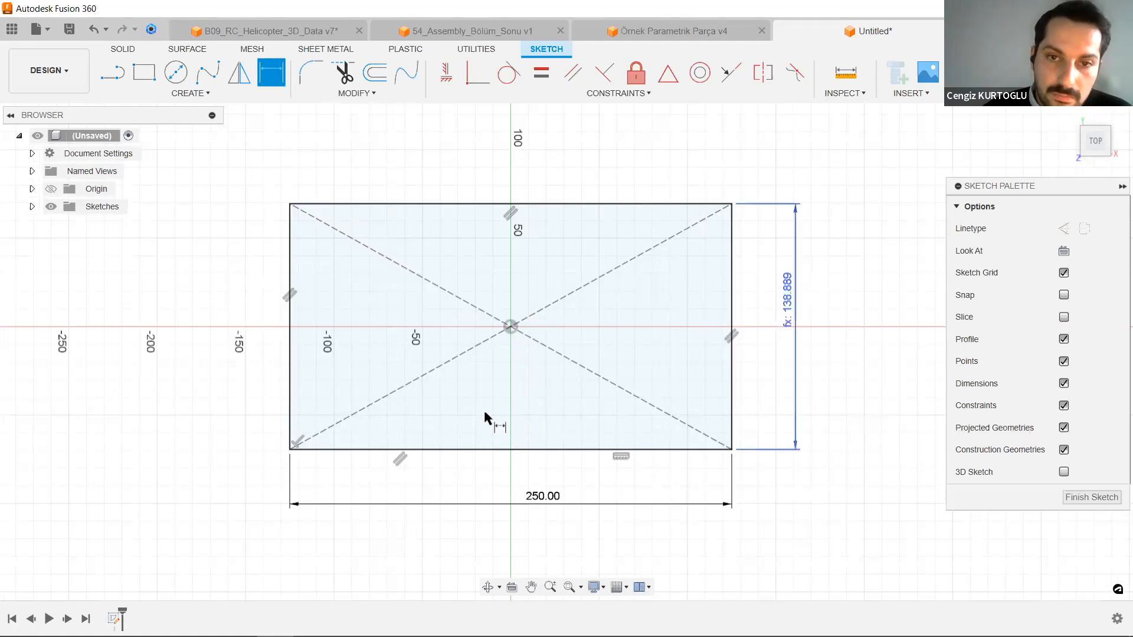
key(c)
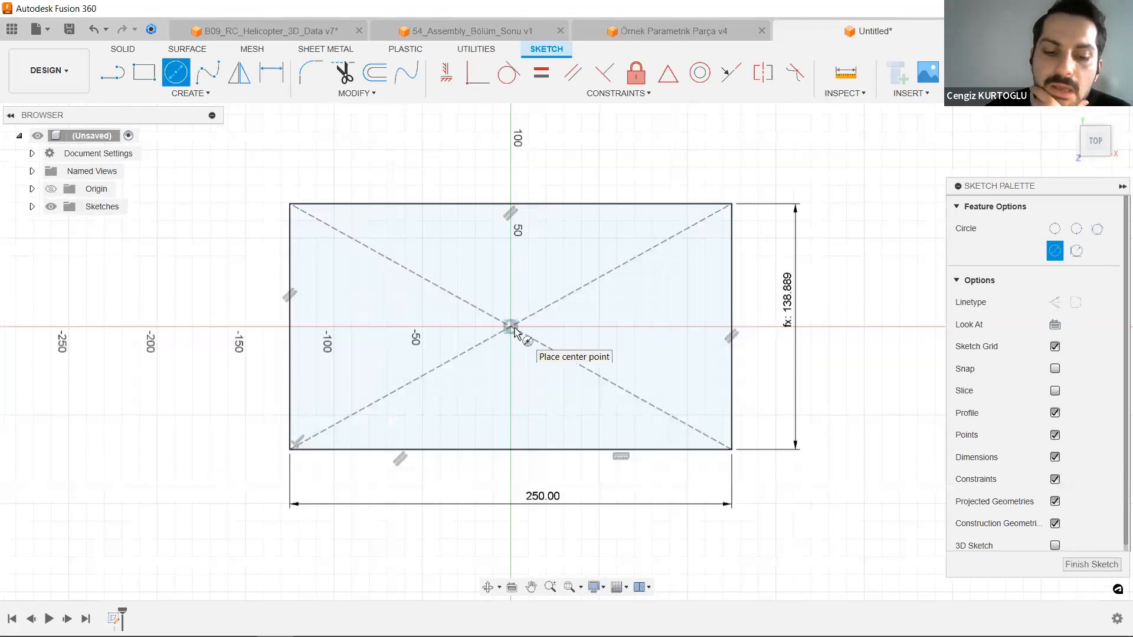
click(511, 327)
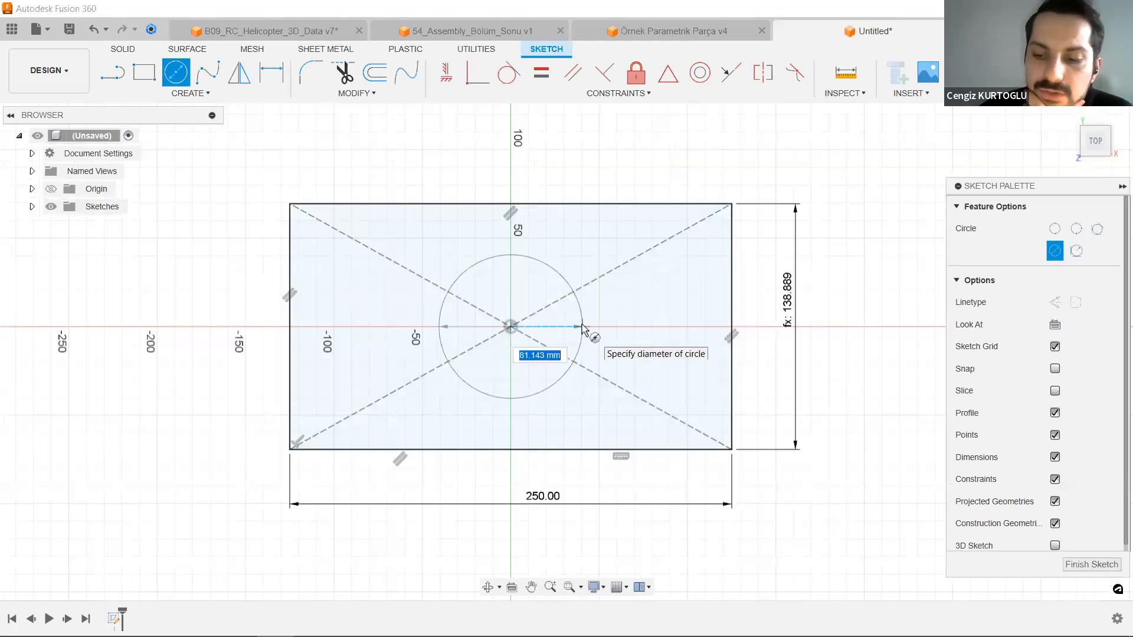
text(8)
key(Tab)
key(Return)
key(Return)
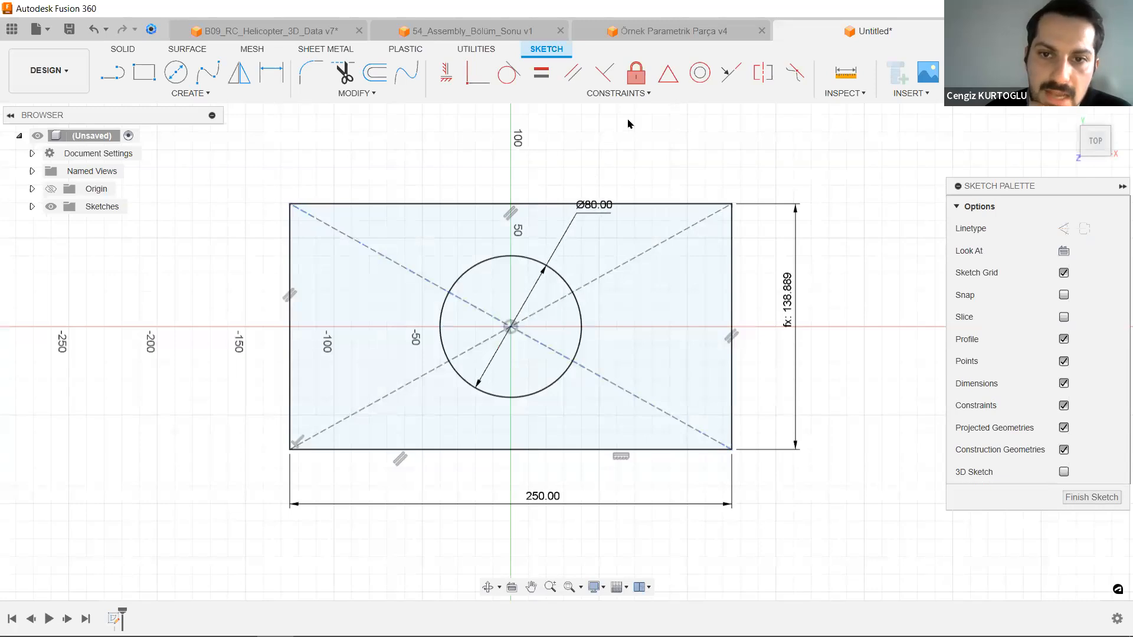
click(704, 93)
mouse_move(748, 170)
middle_down()
mouse_move(775, 154)
mouse_move(751, 155)
middle_up()
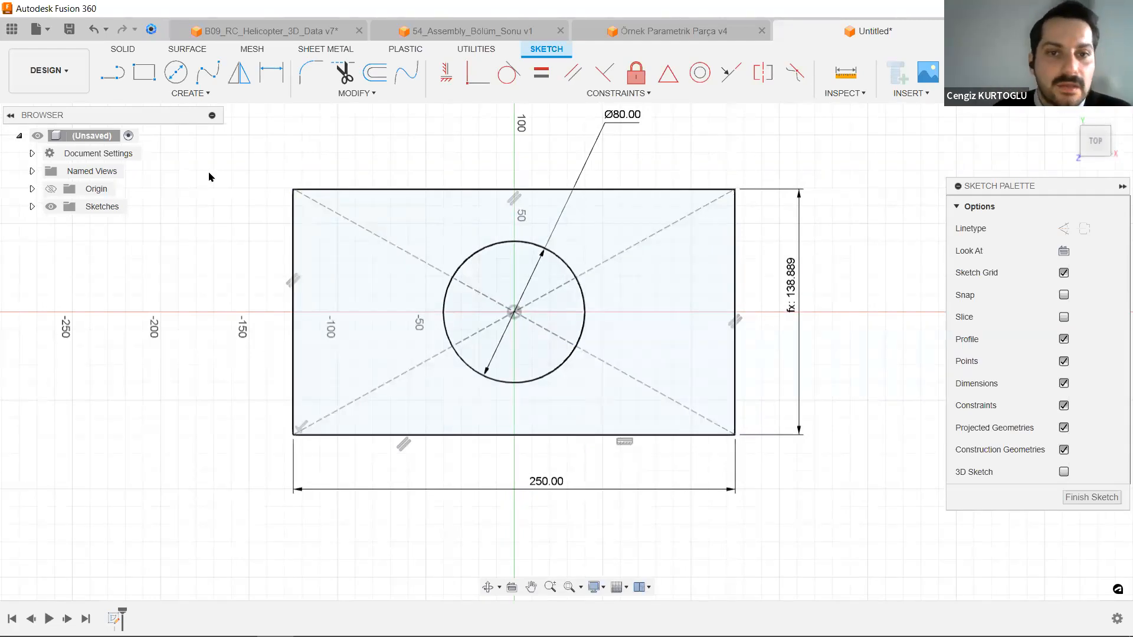
click(195, 93)
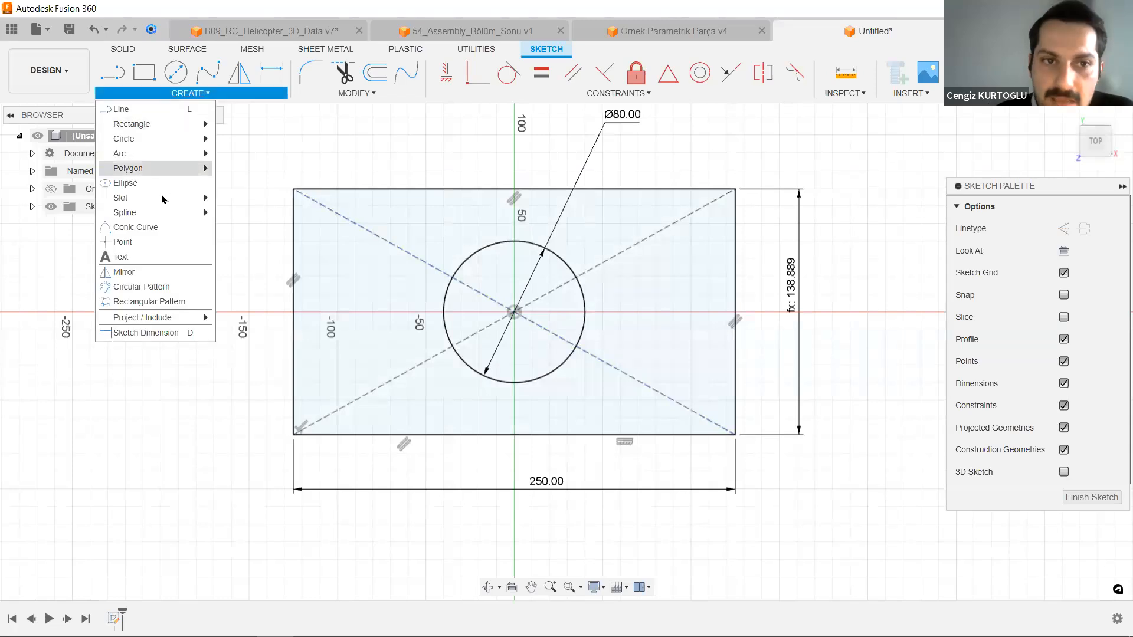
mouse_move(158, 196)
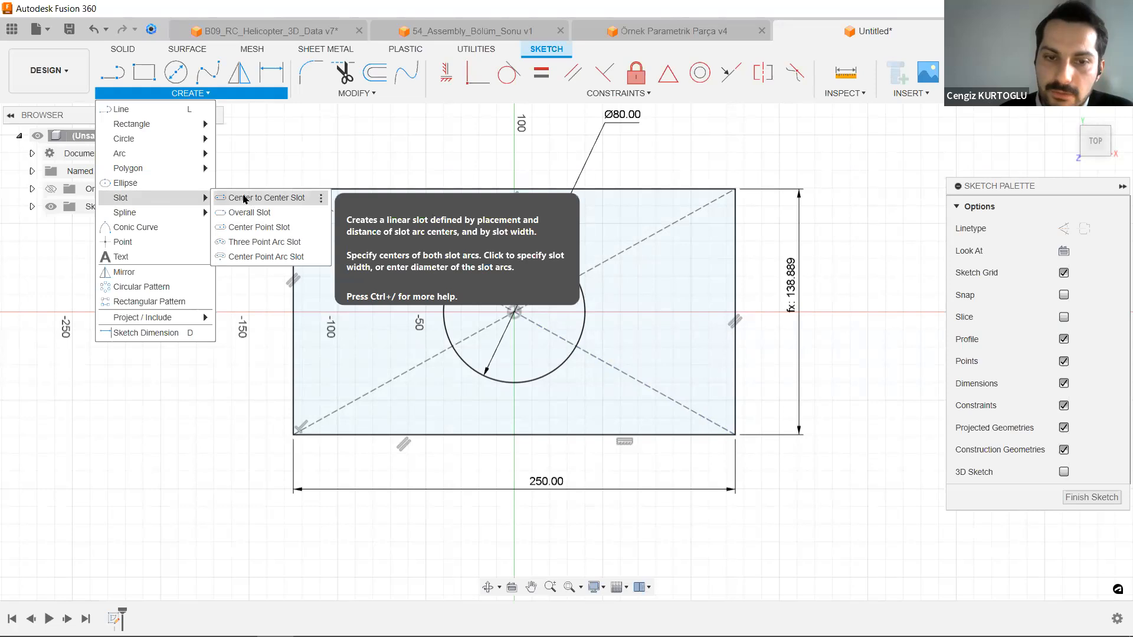
click(344, 138)
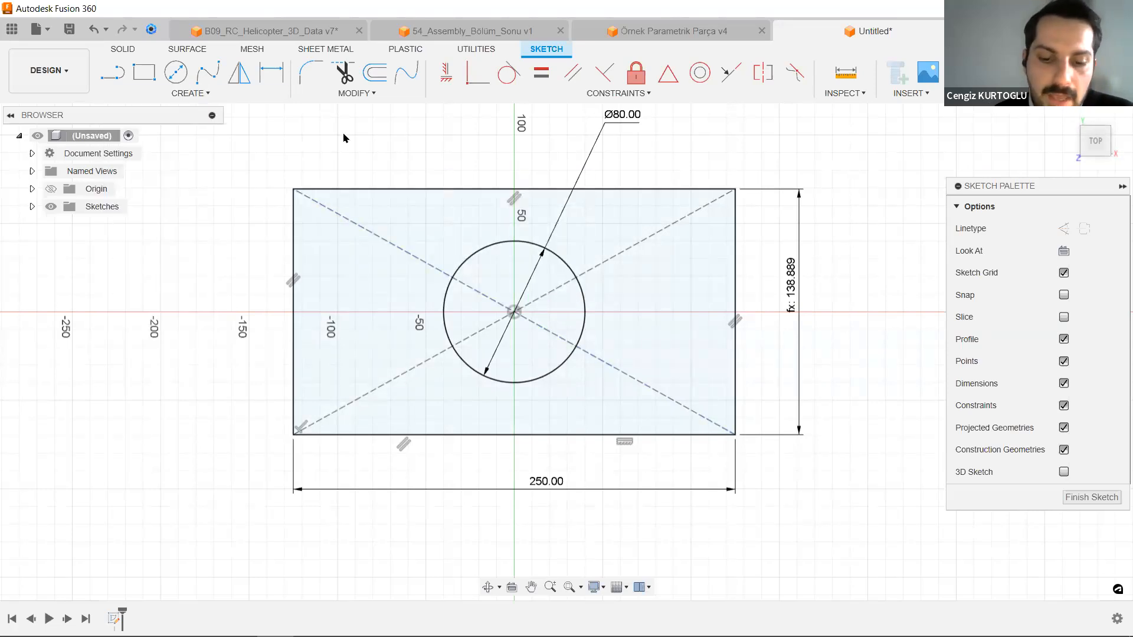
Draw a vertical line about 109 mm long between the two diagonals on the circle's left side and convert it to construction geometry.
key(l)
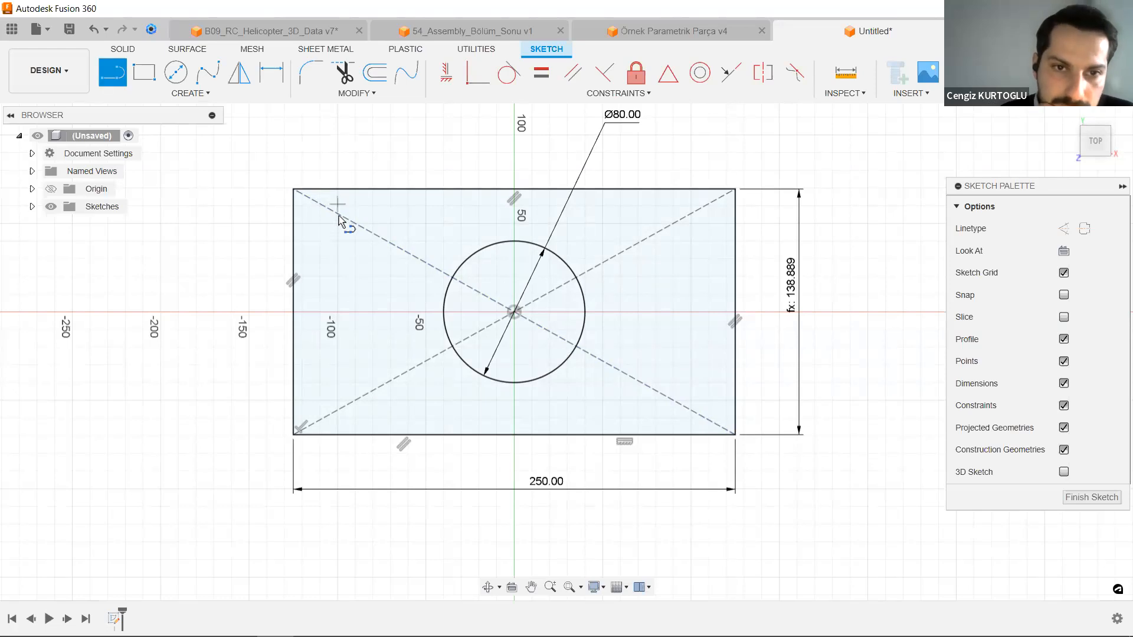
click(342, 217)
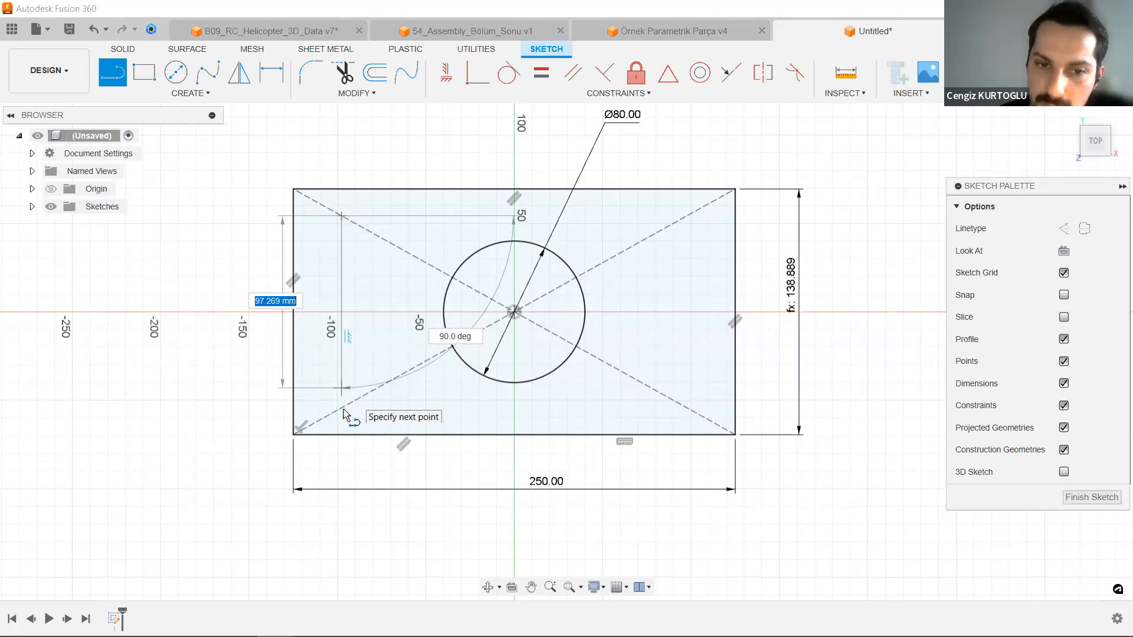
click(342, 408)
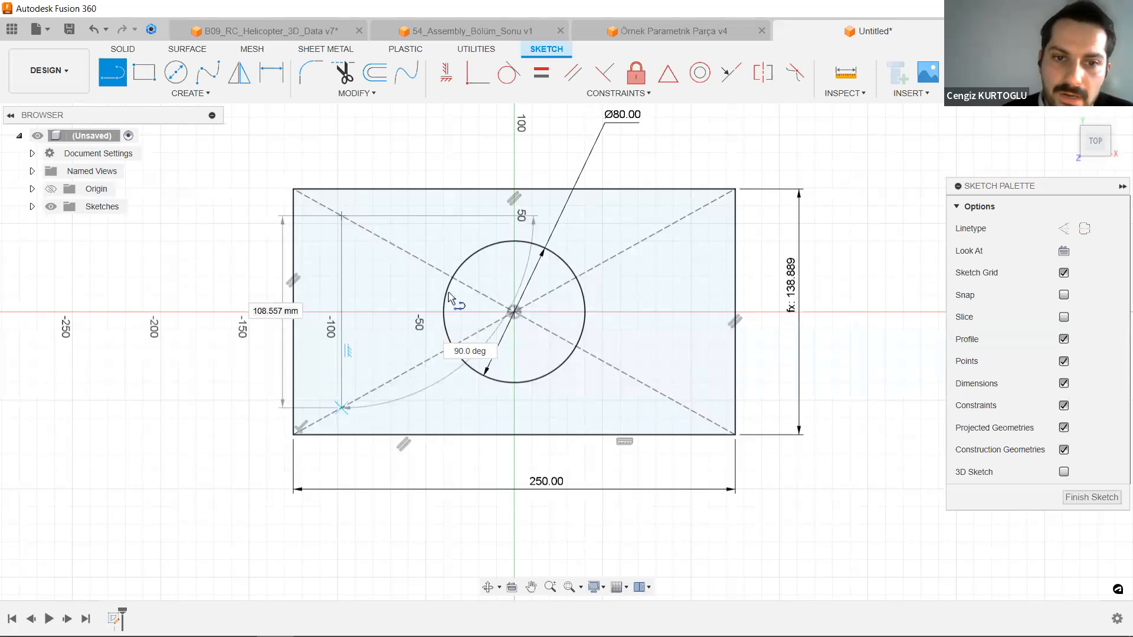
key(Escape)
click(341, 279)
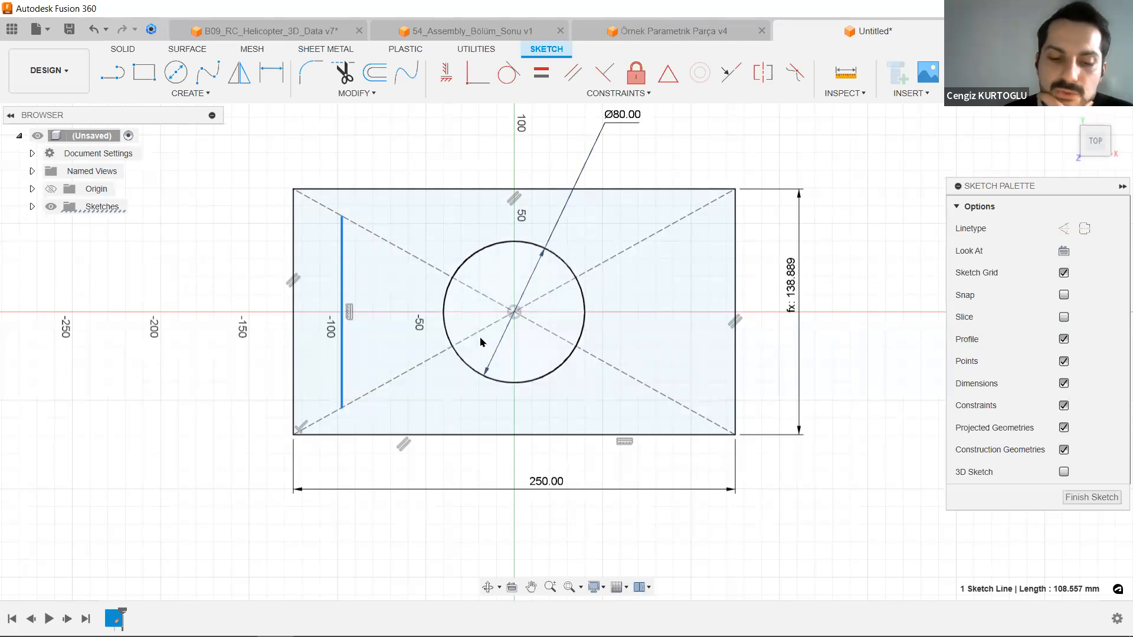
click(1061, 228)
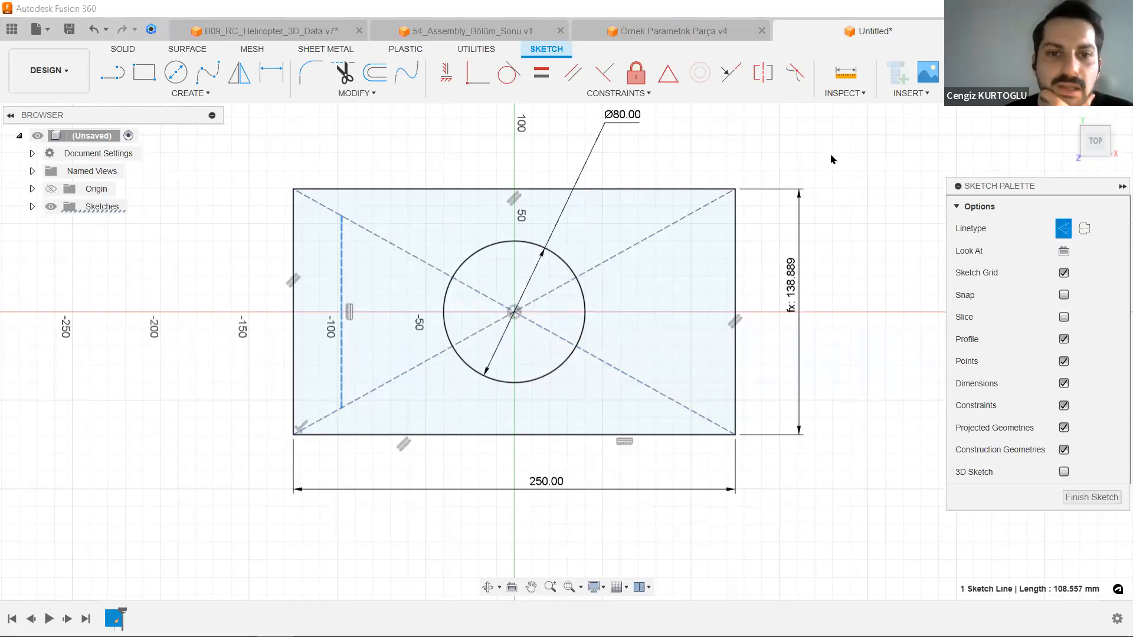
key(Escape)
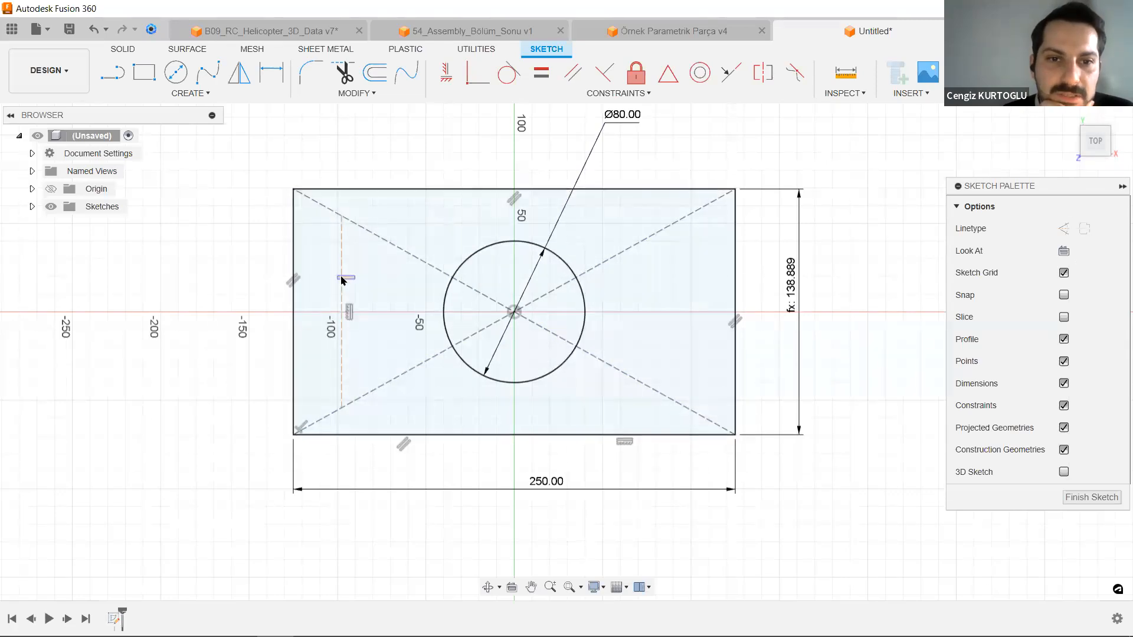
Slide the vertical construction line along the diagonals toward the circle, to about 82 mm from the origin.
click(342, 283)
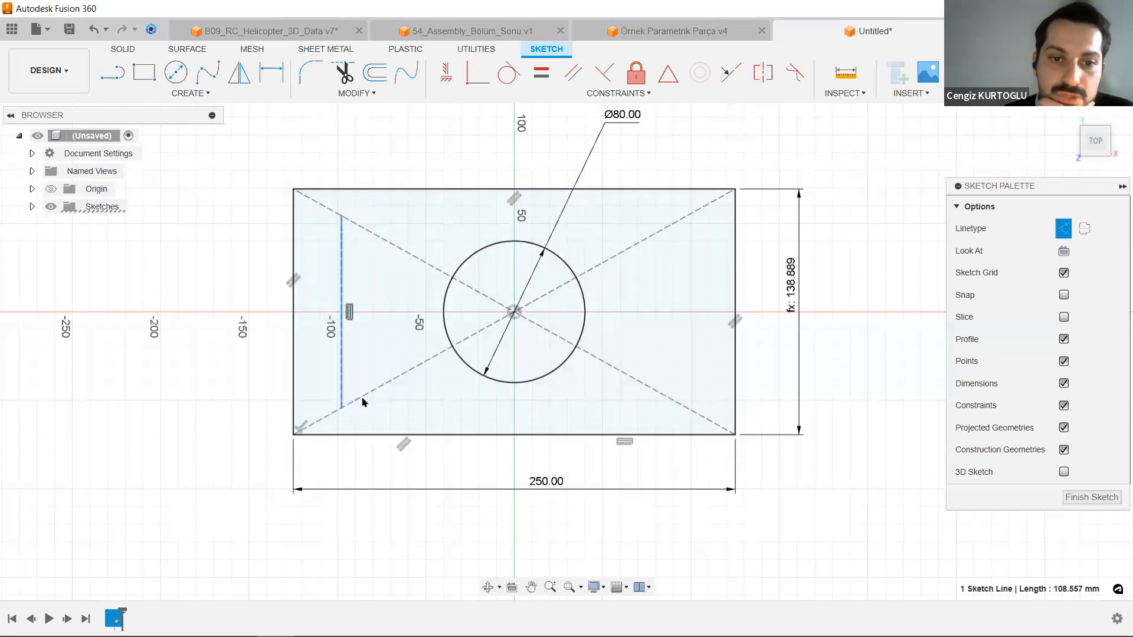
drag(342, 408, 369, 395)
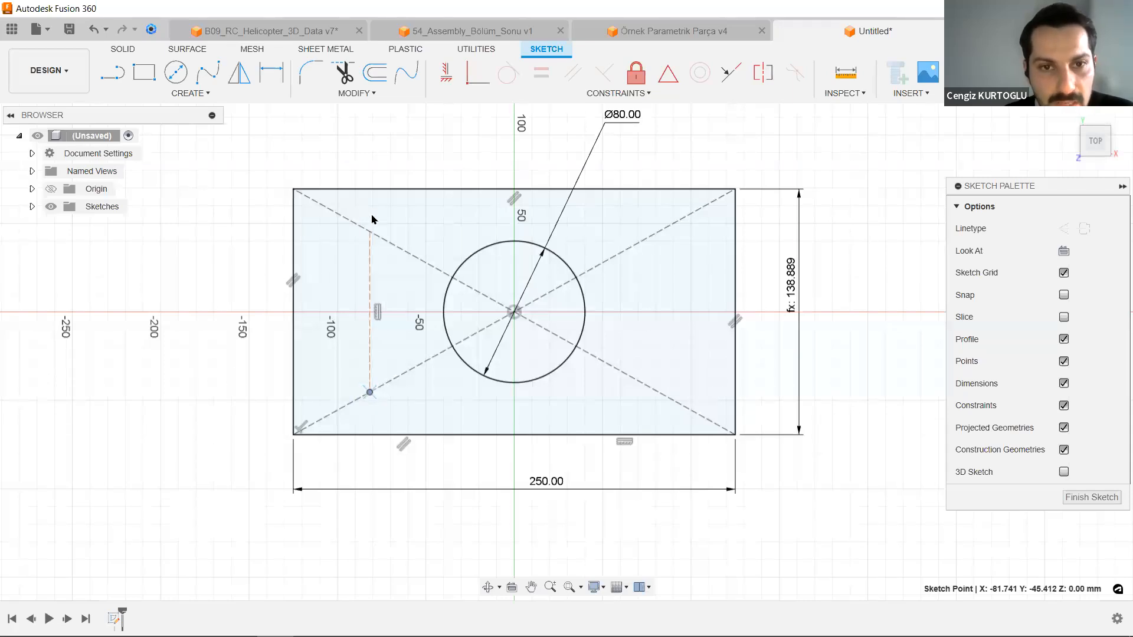
click(370, 391)
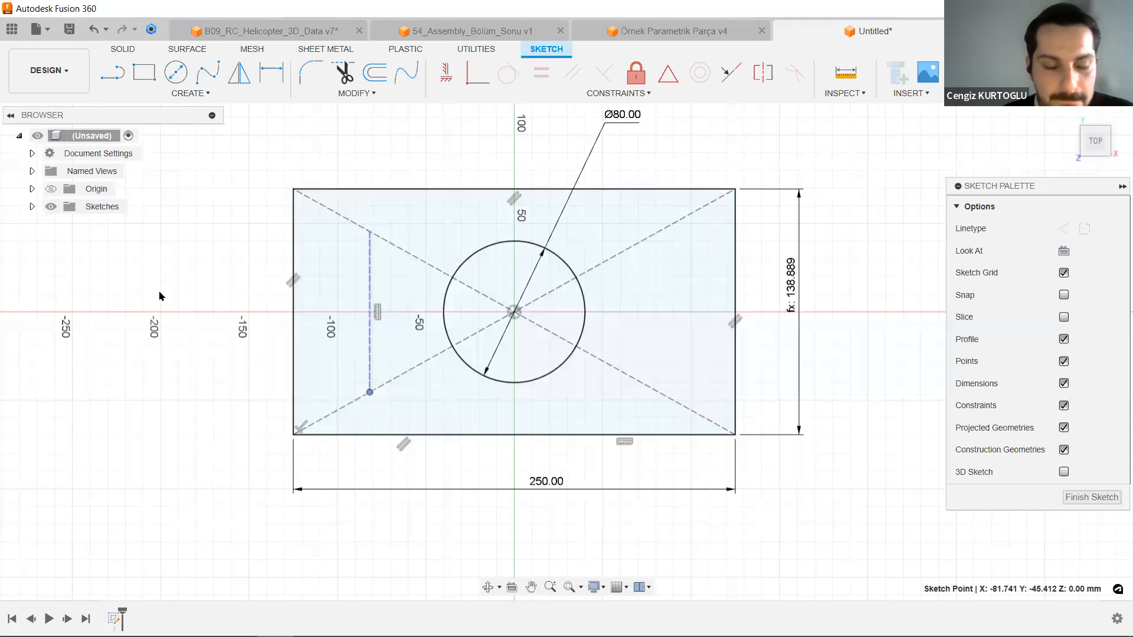
key(Escape)
Dimension the horizontal distance from the construction line to the circle's center, referencing the circle's diameter dimension as its value.
key(d)
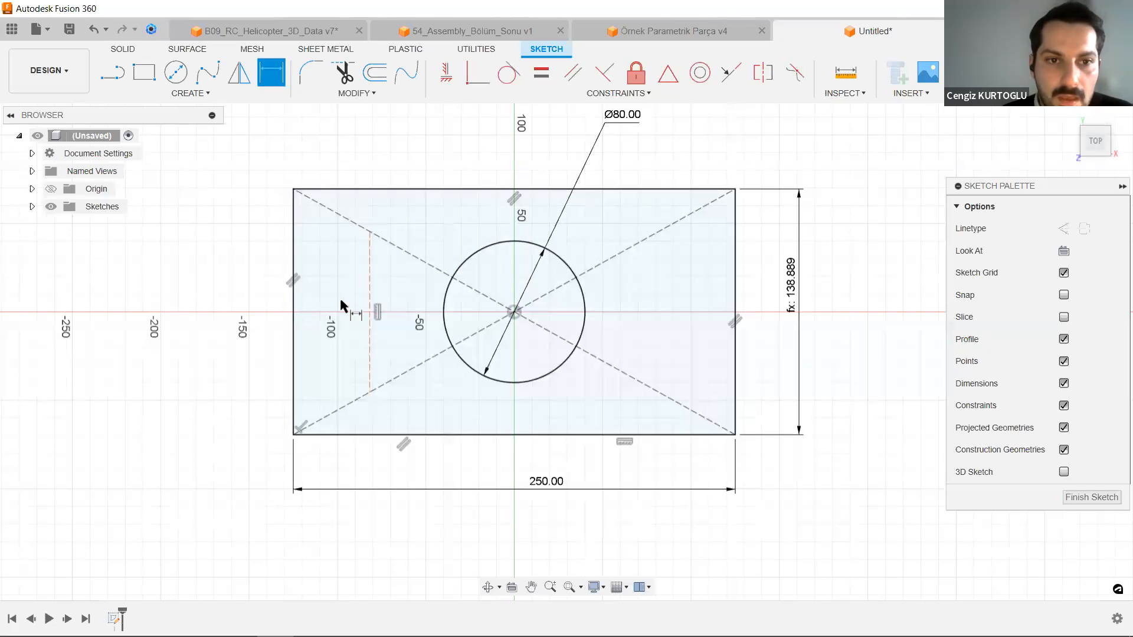
click(368, 282)
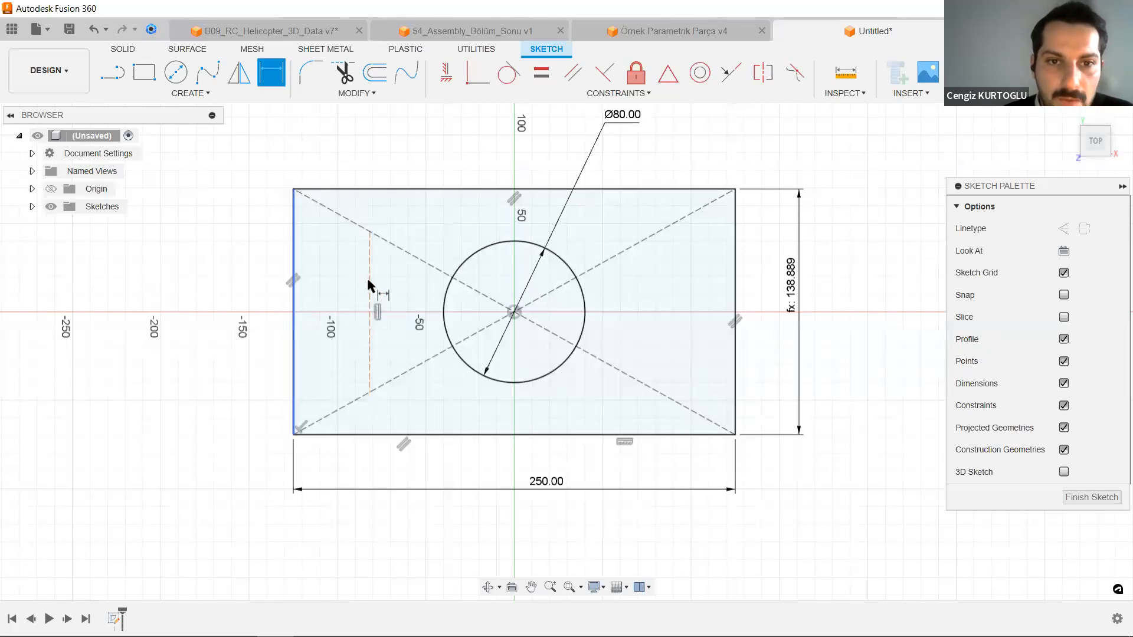
click(513, 312)
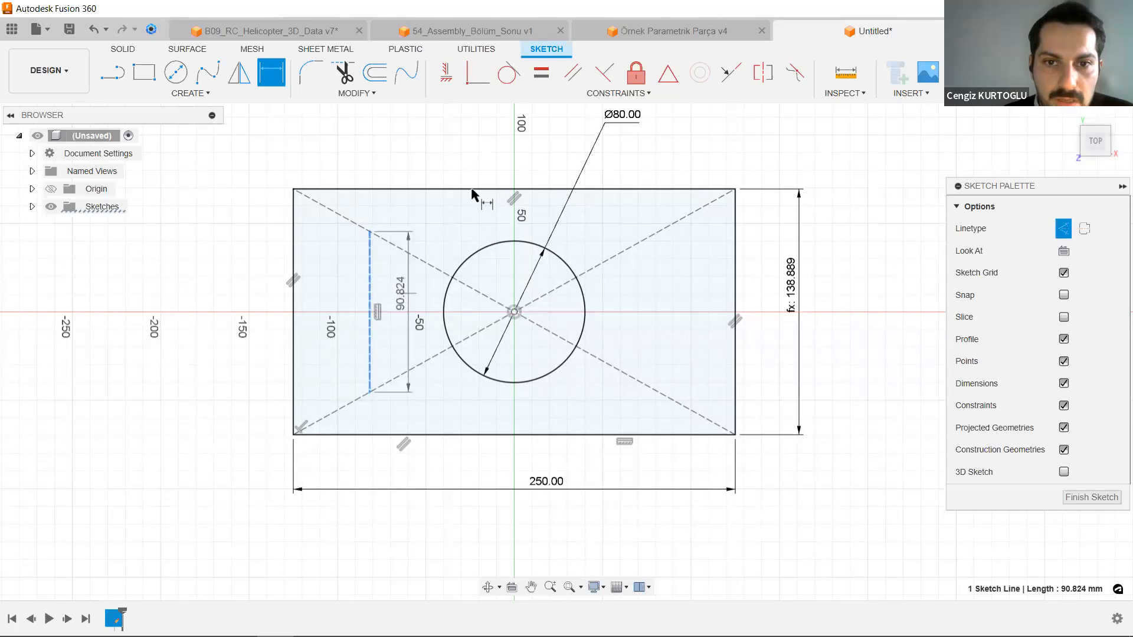
click(458, 145)
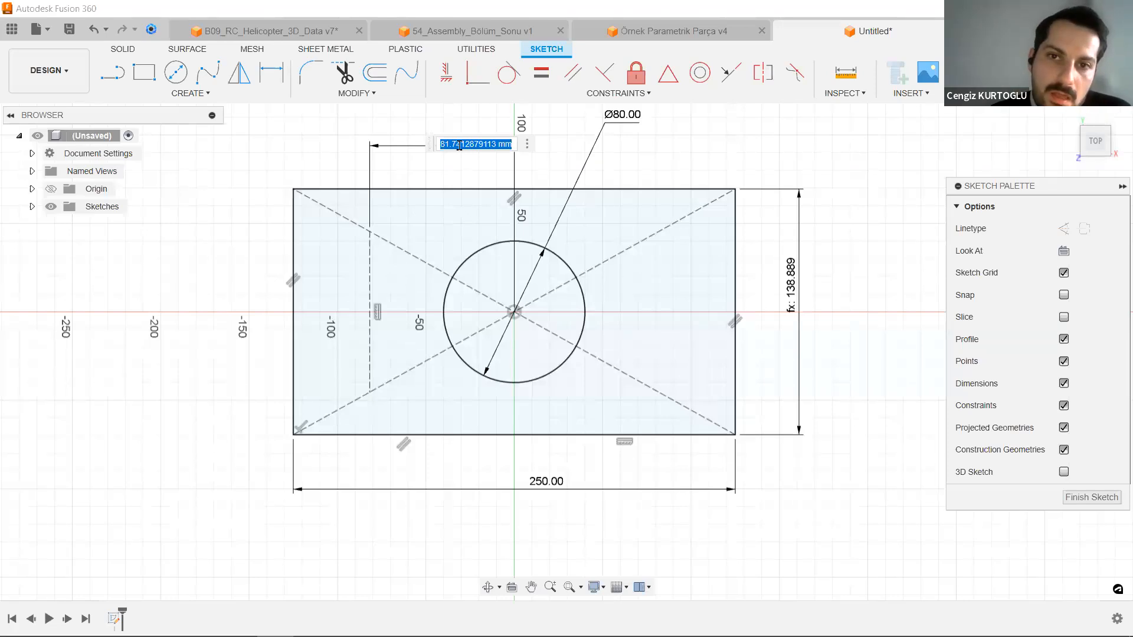
click(622, 114)
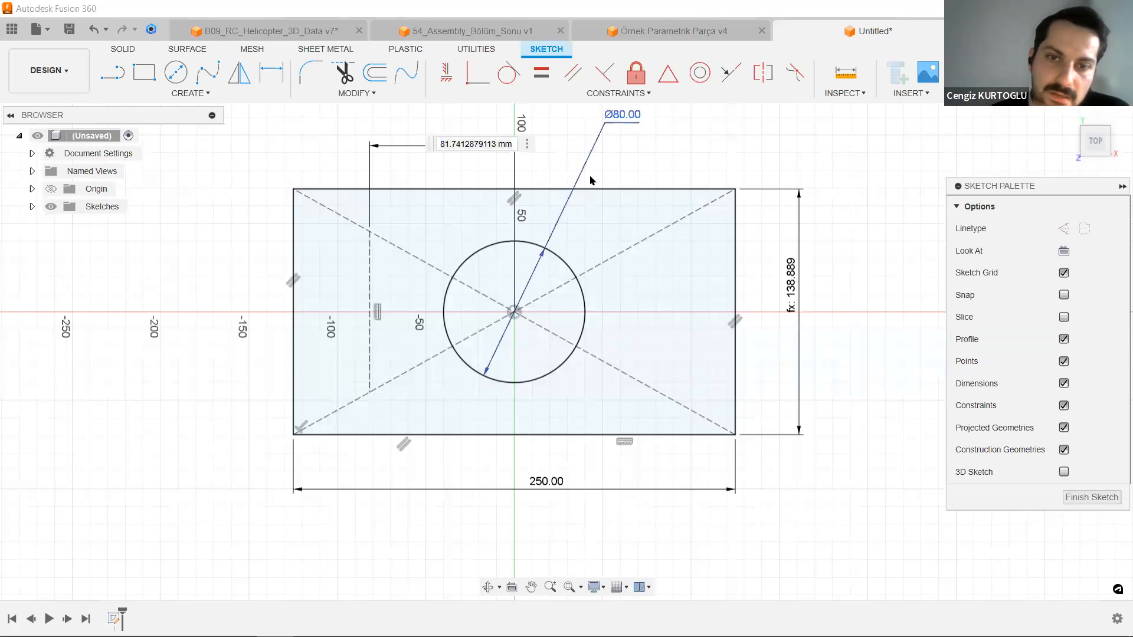
key(Return)
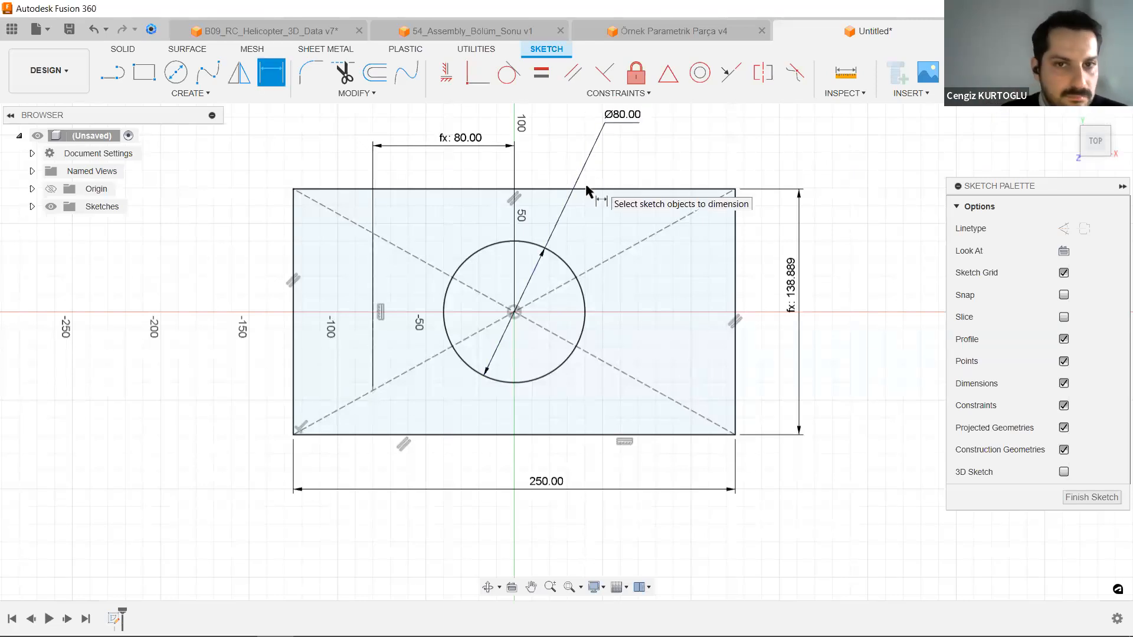
Set the circle's diameter to 100 mm.
double_click(622, 115)
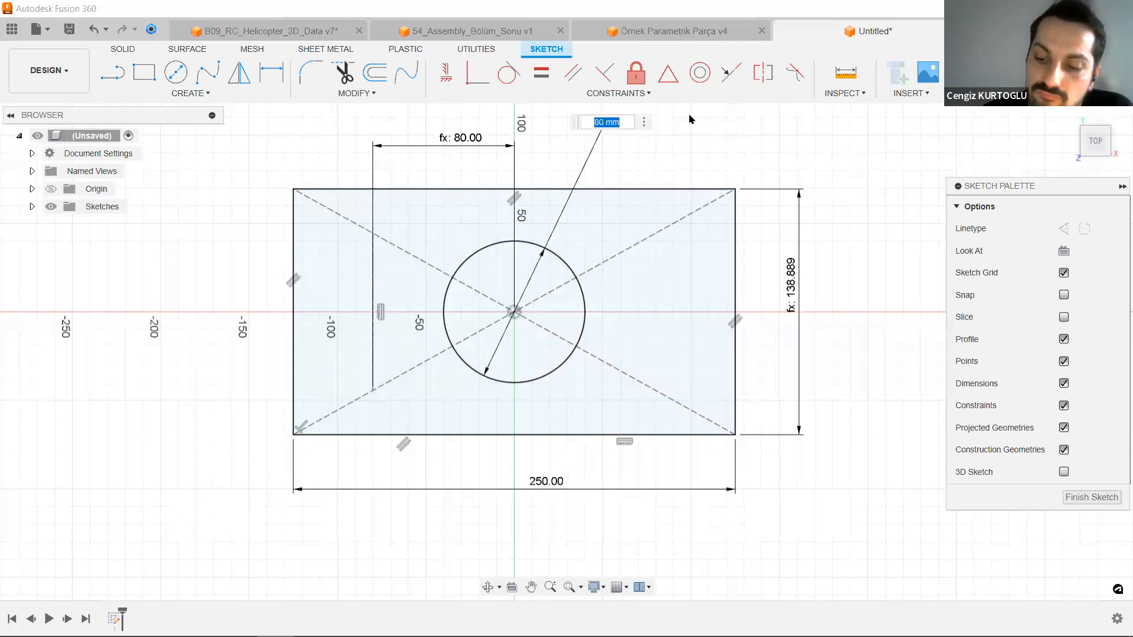
text(100)
key(Return)
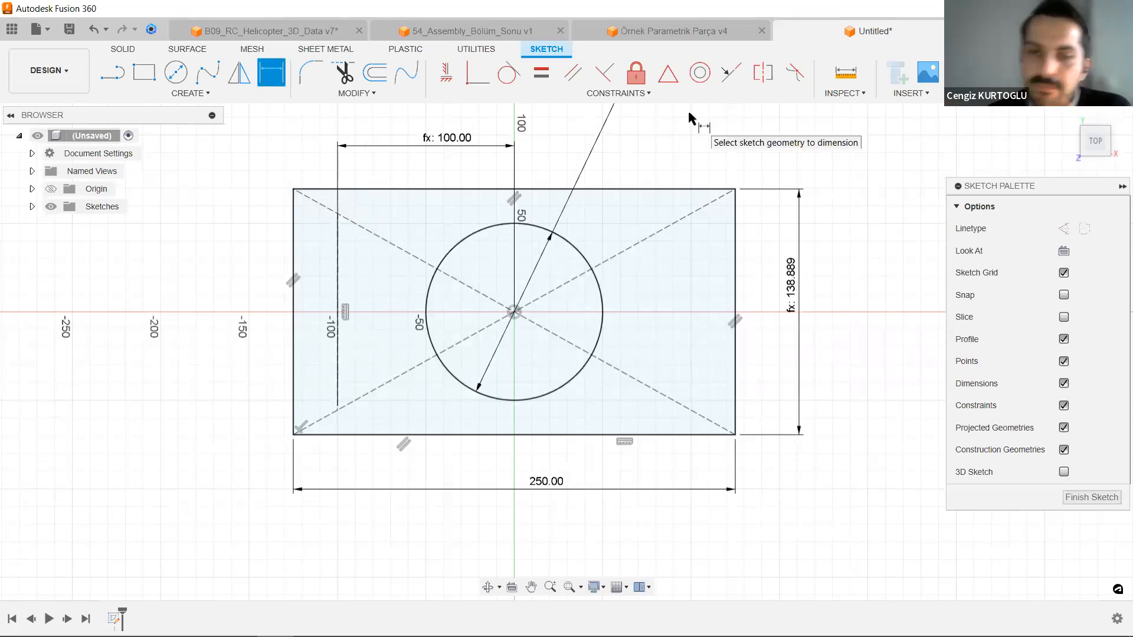
Set the circle's diameter back to 80 mm.
scroll(734, 161, down, 1)
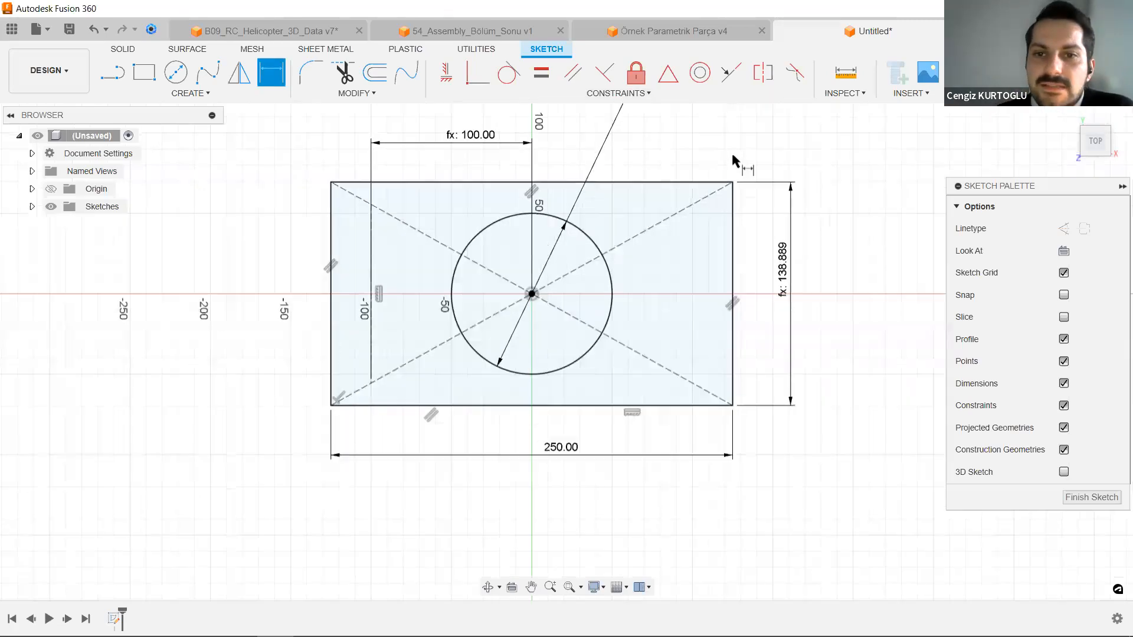
middle_drag(721, 187, 698, 242)
double_click(641, 138)
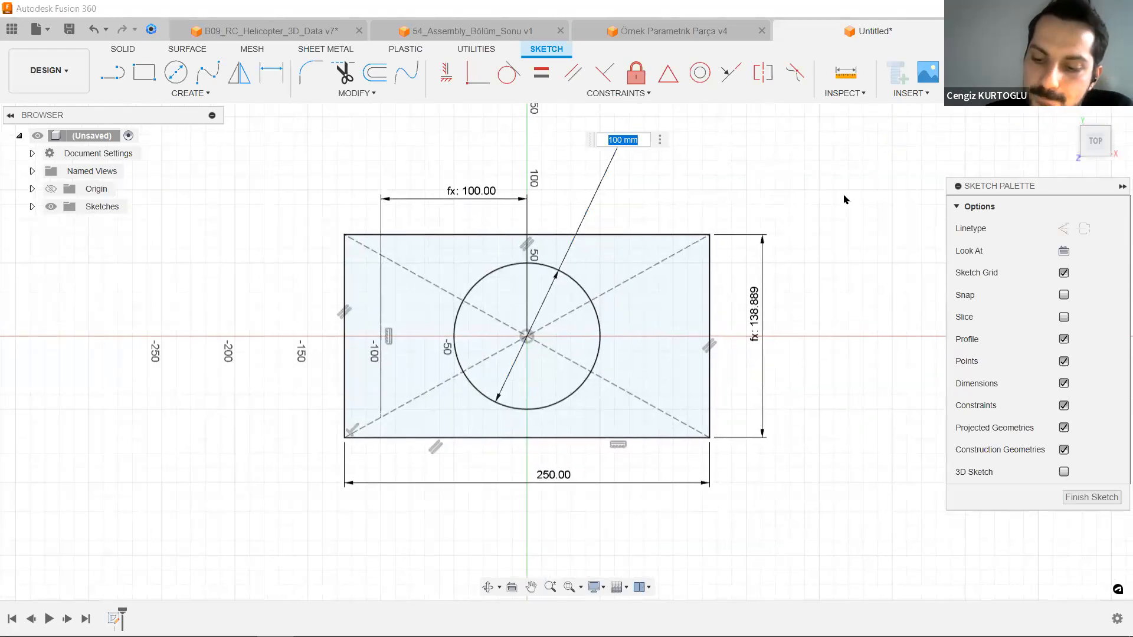
text(80)
key(Return)
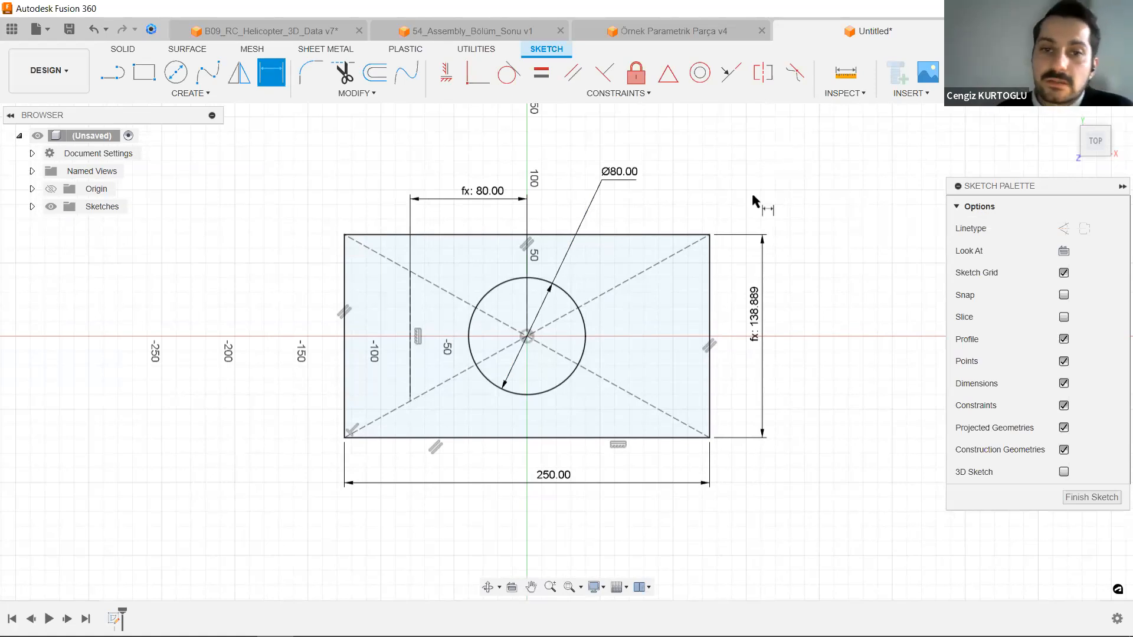
scroll(680, 329, up, 2)
middle_drag(679, 329, 668, 344)
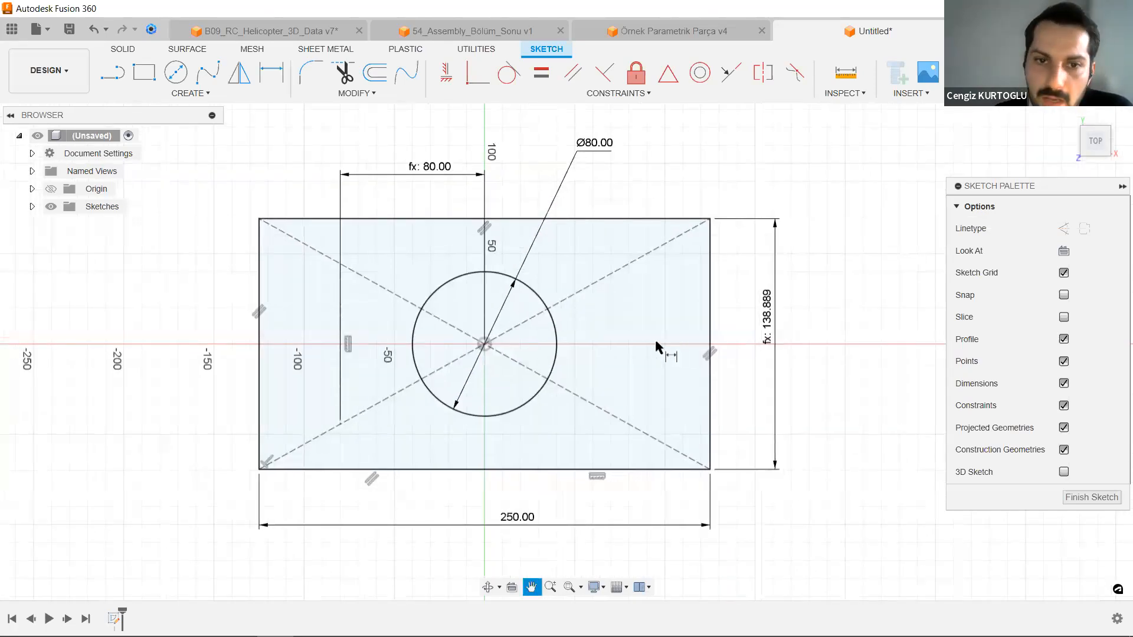
key(d)
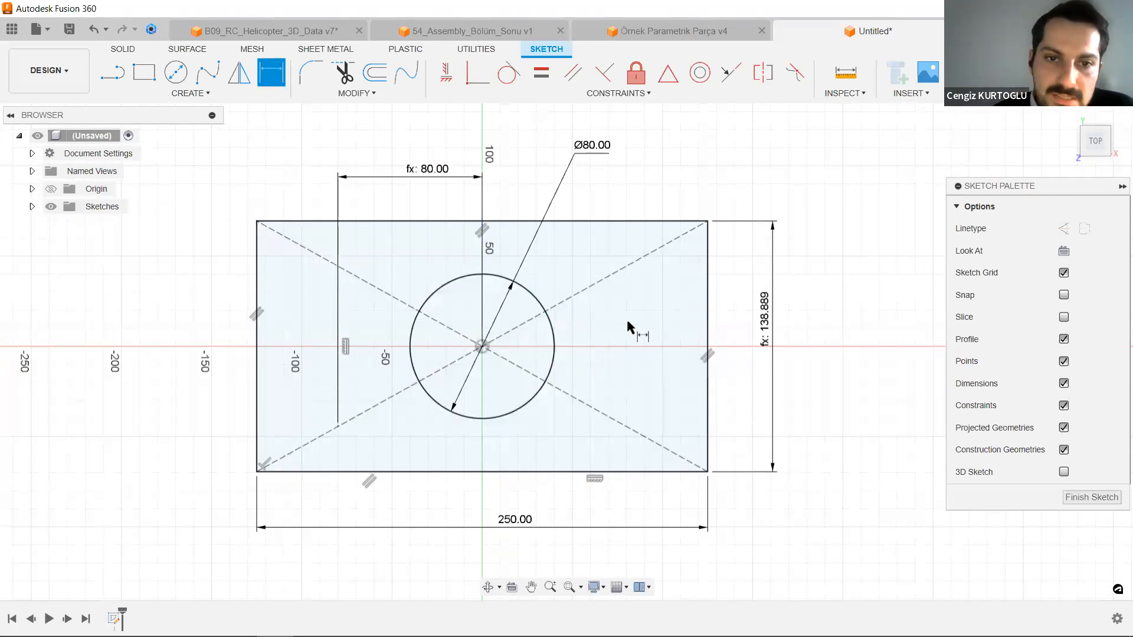
click(634, 263)
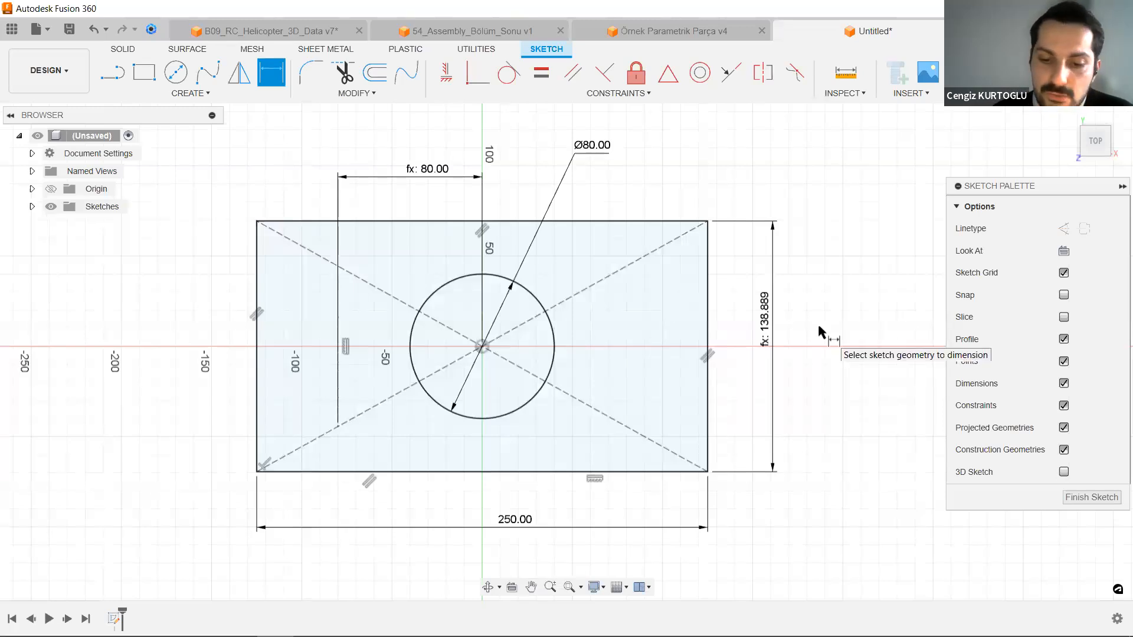
Draw a vertical line from the circle's center to the midpoint of the rectangle's lower edge and convert it to a construction line.
key(l)
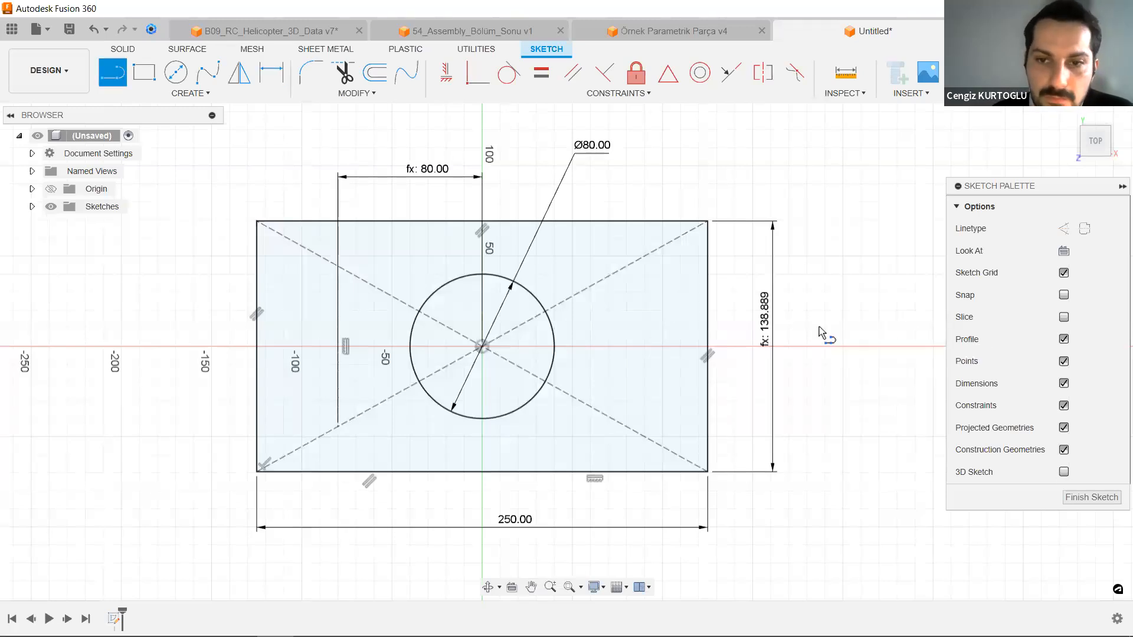
click(482, 347)
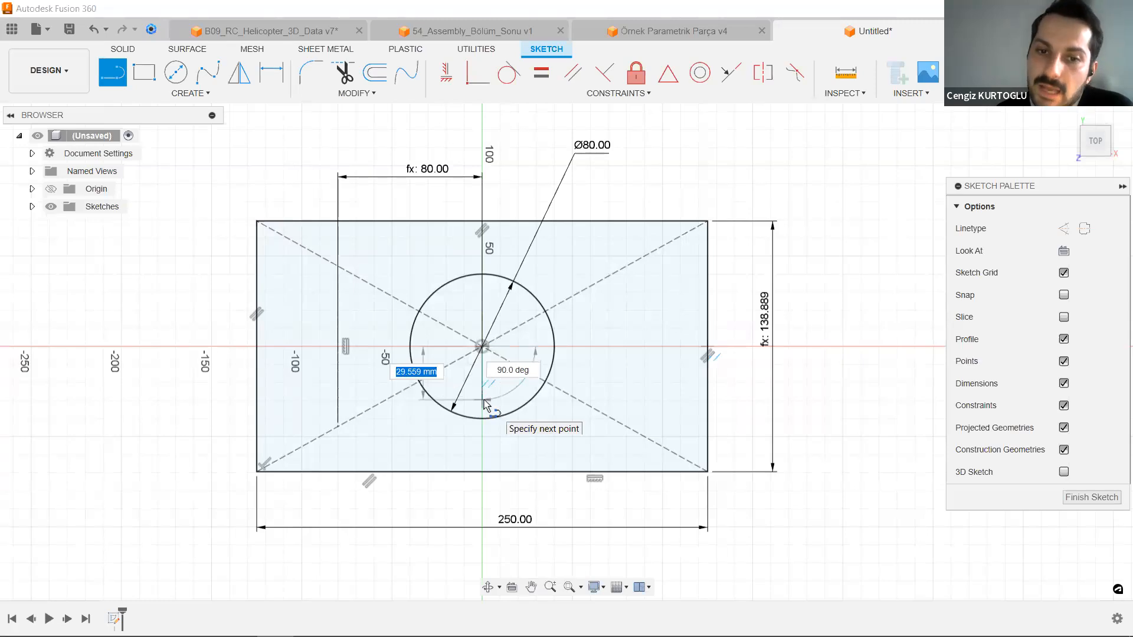
click(482, 471)
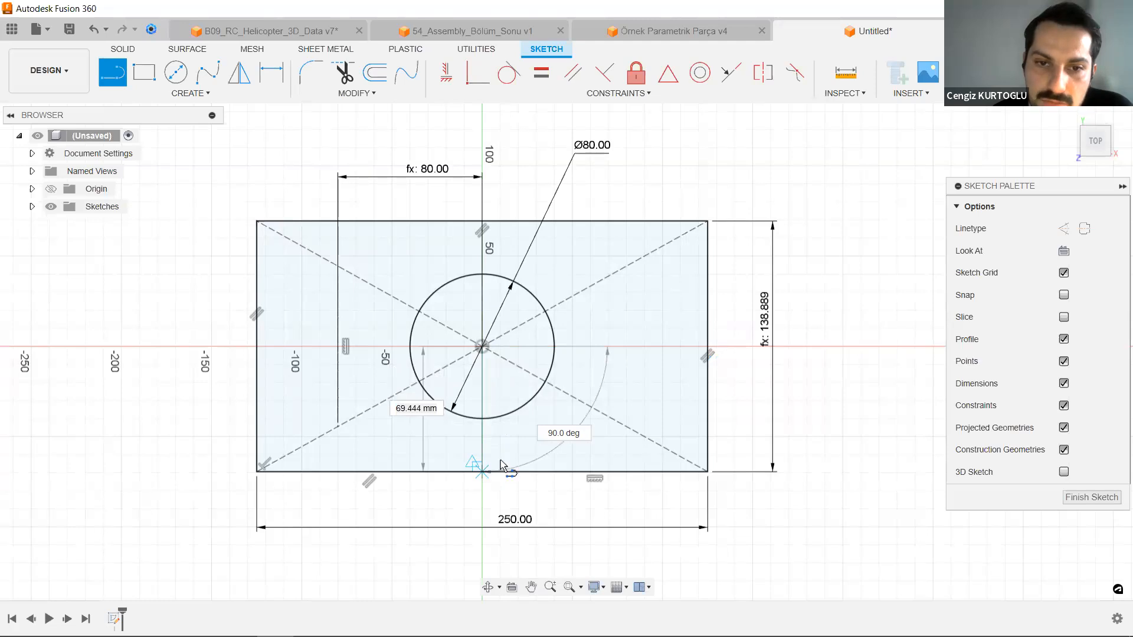
key(Escape)
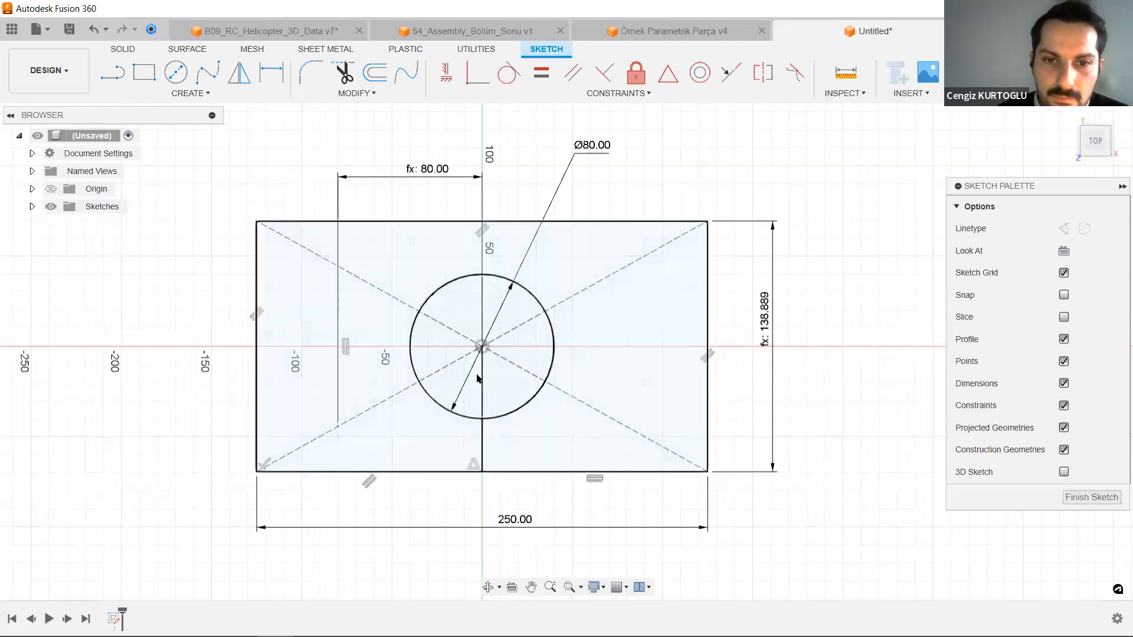
click(481, 386)
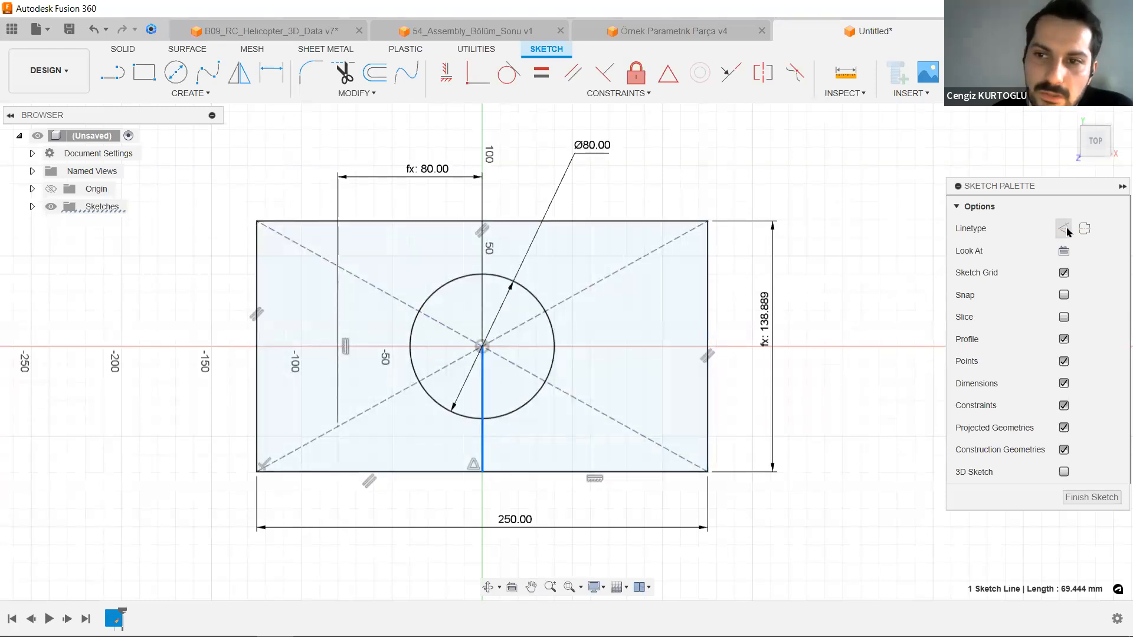
click(1063, 229)
click(879, 316)
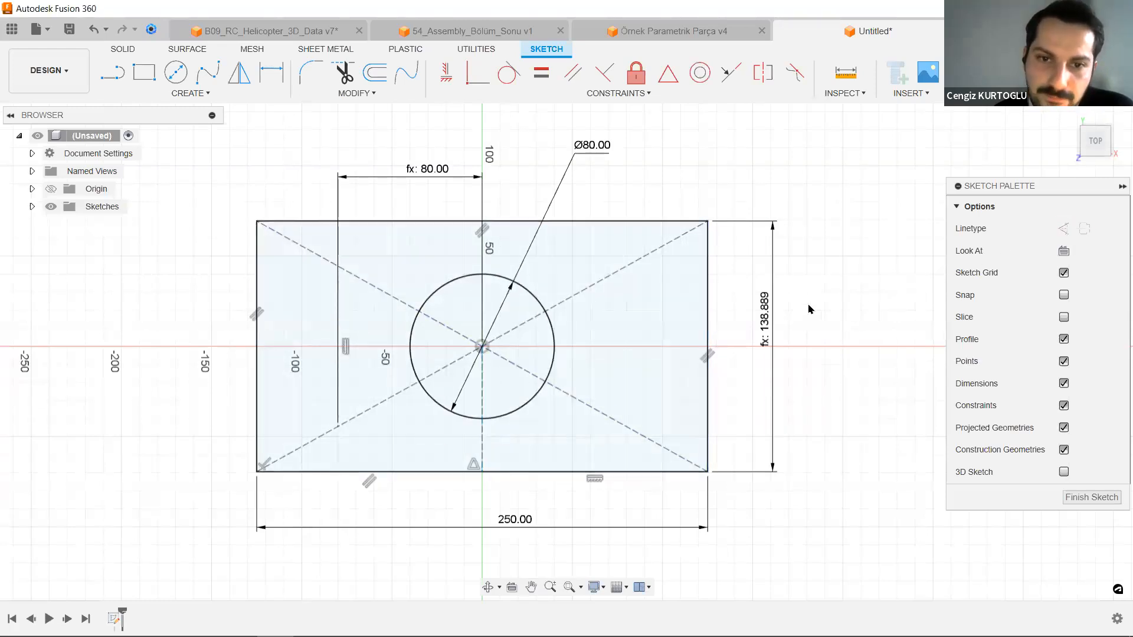
Mirror the vertical construction line left of the circle about the central construction line, and nudge its distance dimension slightly closer to the rectangle.
click(205, 95)
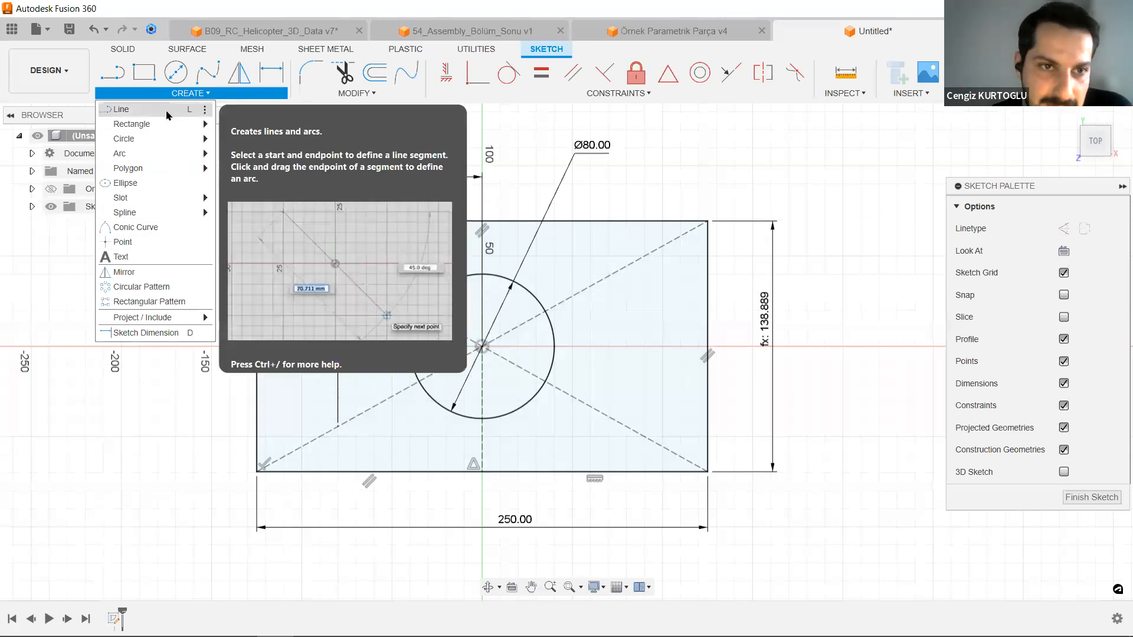
click(179, 273)
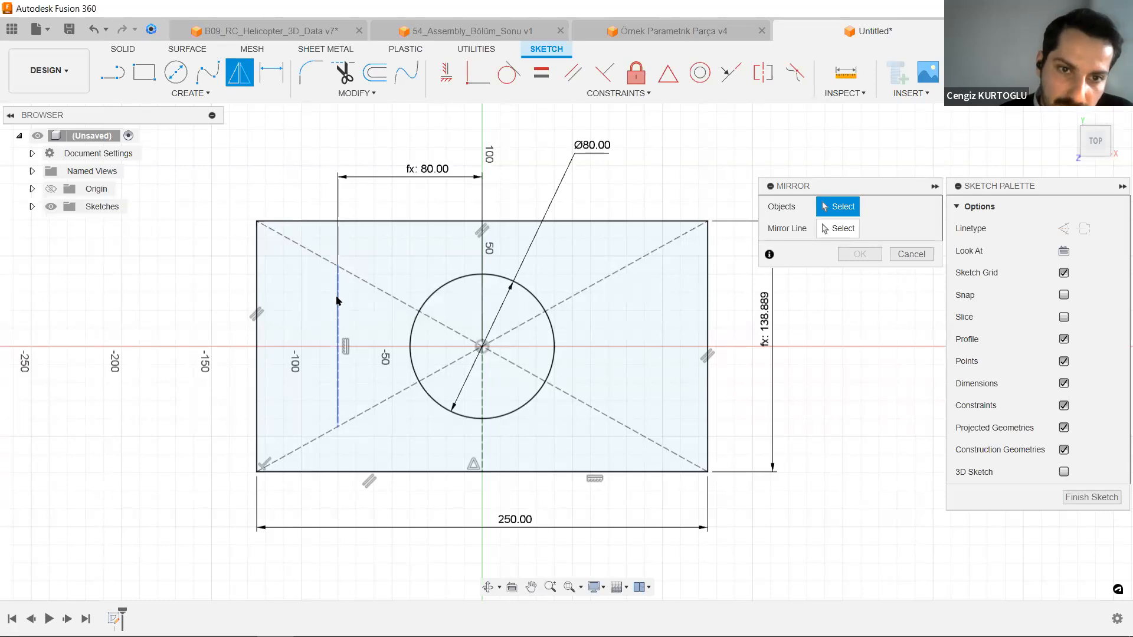
click(337, 372)
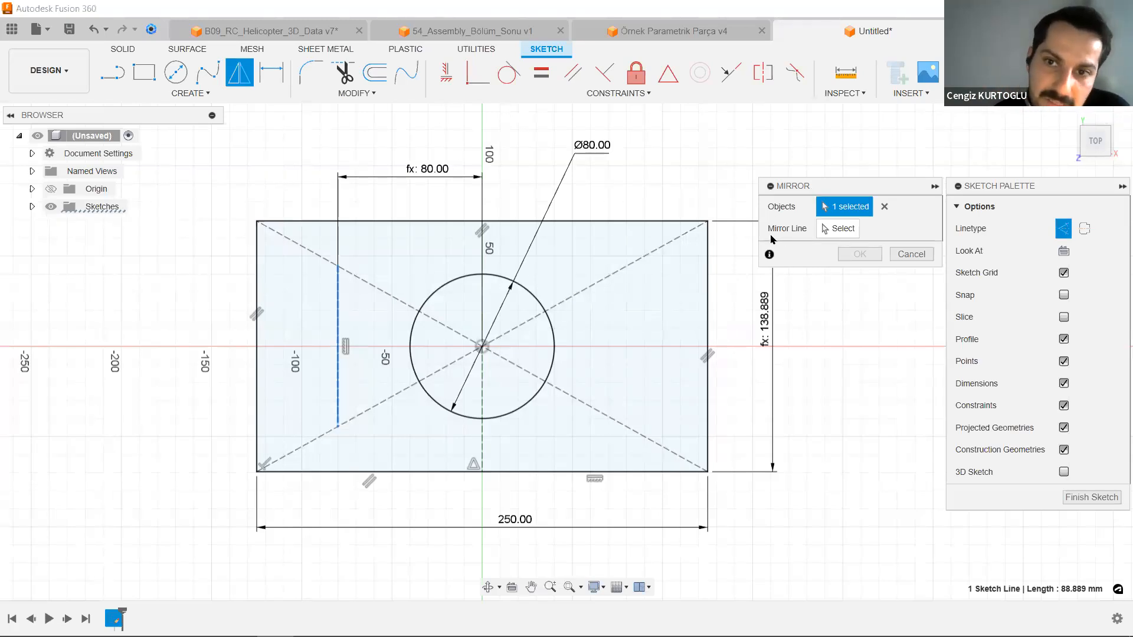
click(837, 234)
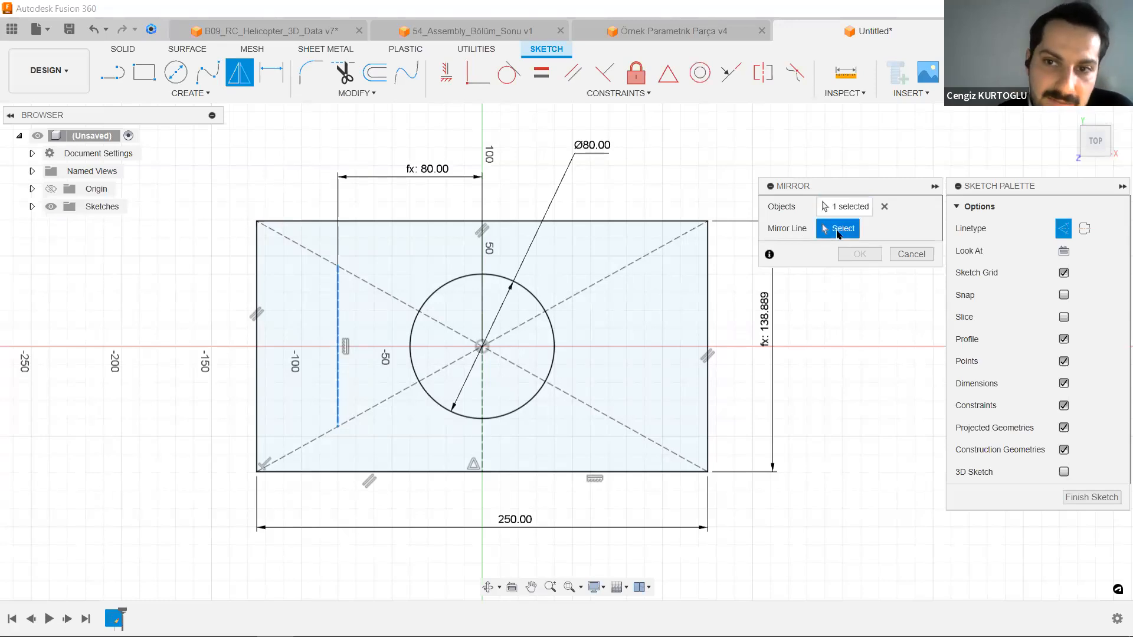
click(483, 443)
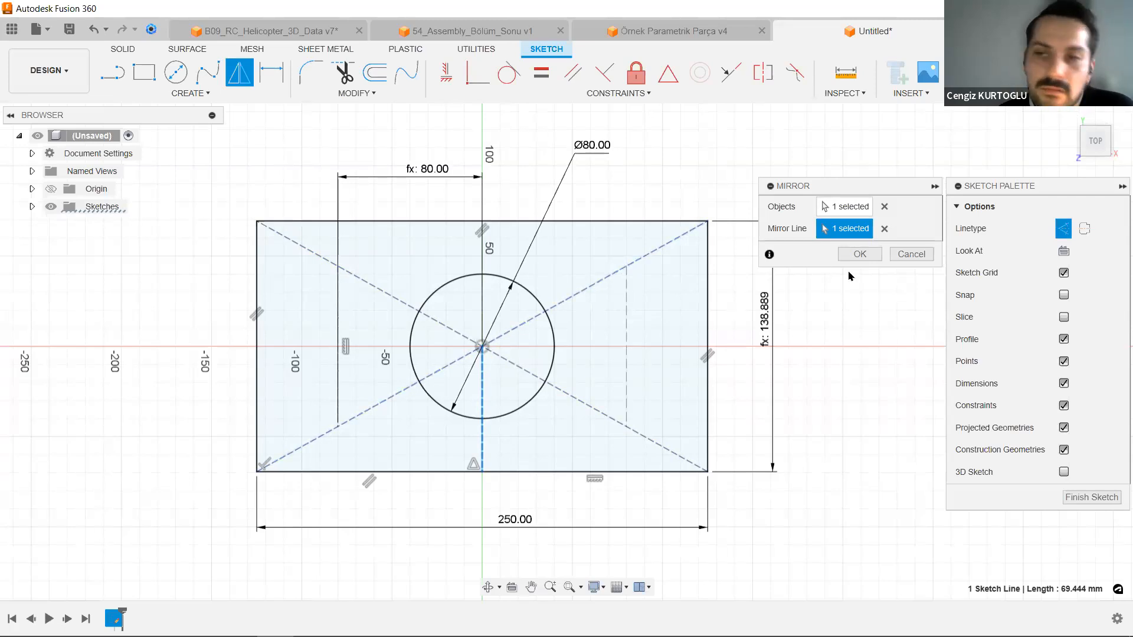
click(859, 254)
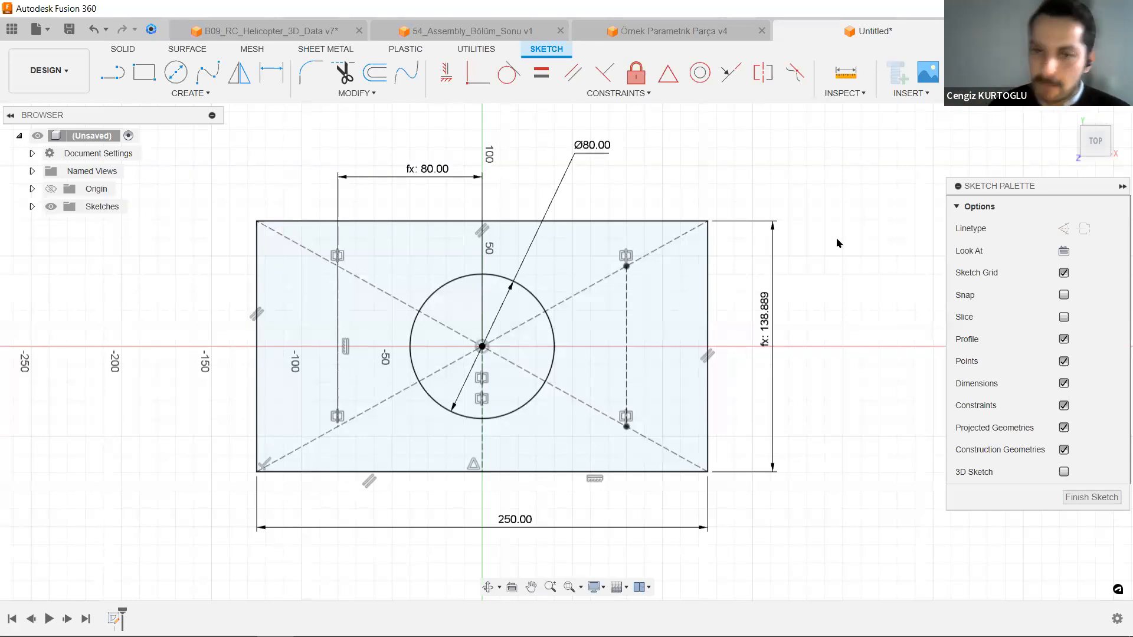
drag(436, 177, 433, 181)
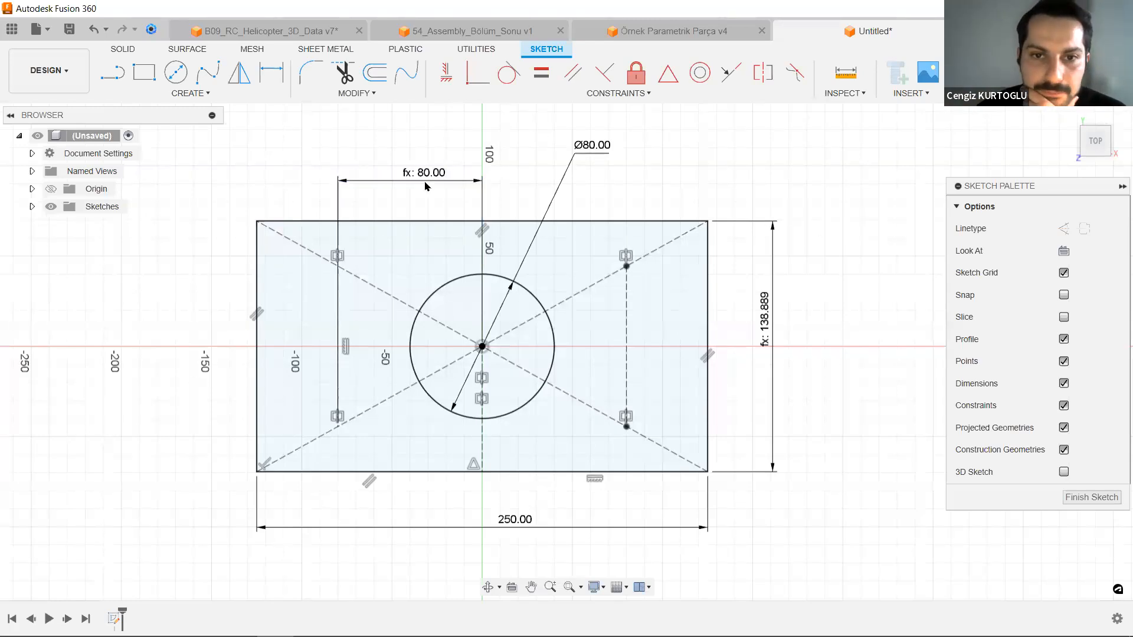
Draw a center-to-center slot between the left construction line's endpoints and widen it to an end radius of about 14.4 mm.
click(189, 93)
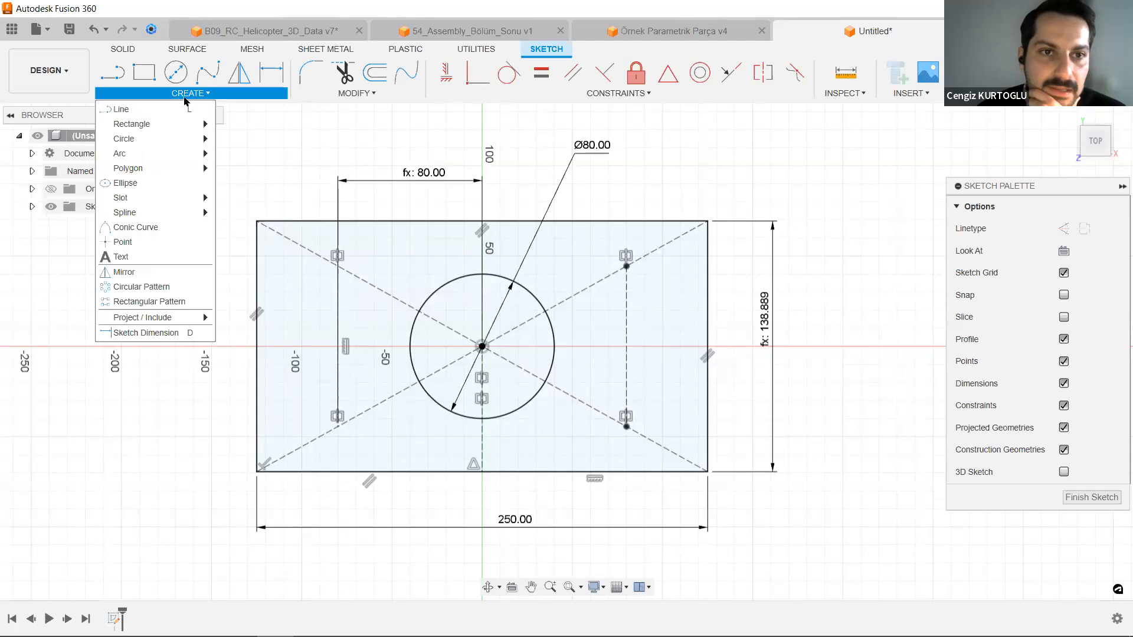
mouse_move(163, 198)
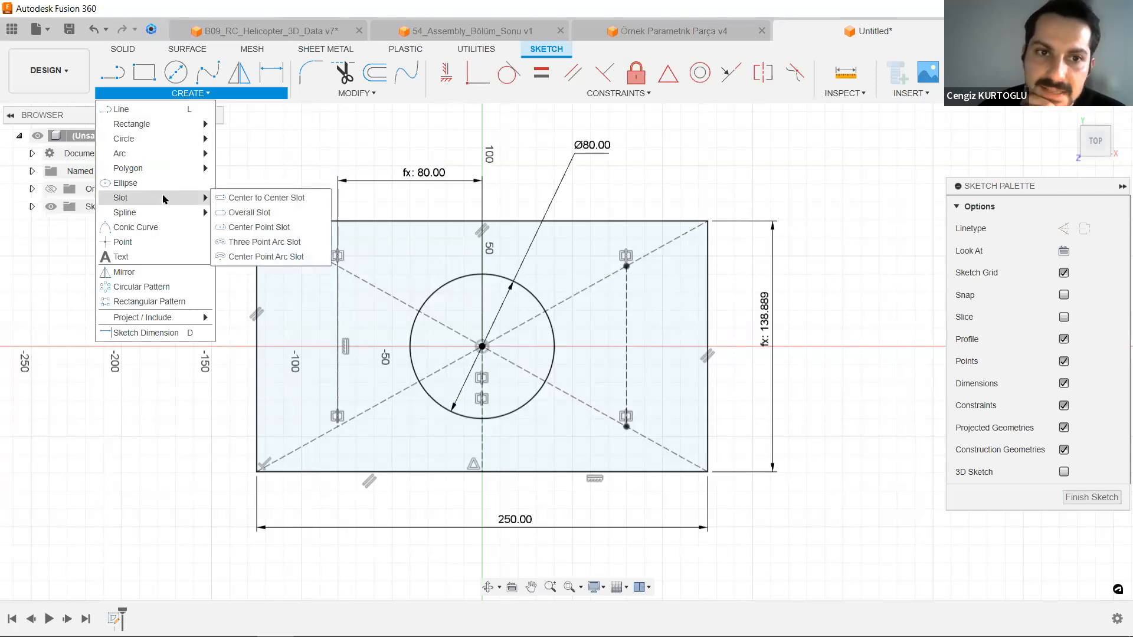
click(241, 198)
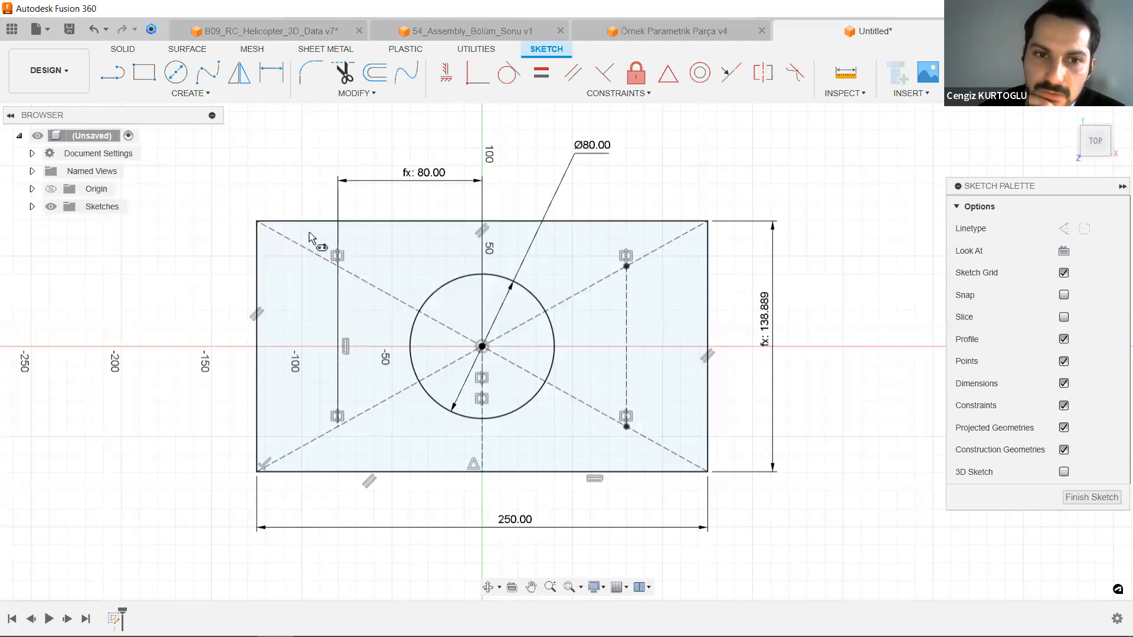
click(338, 268)
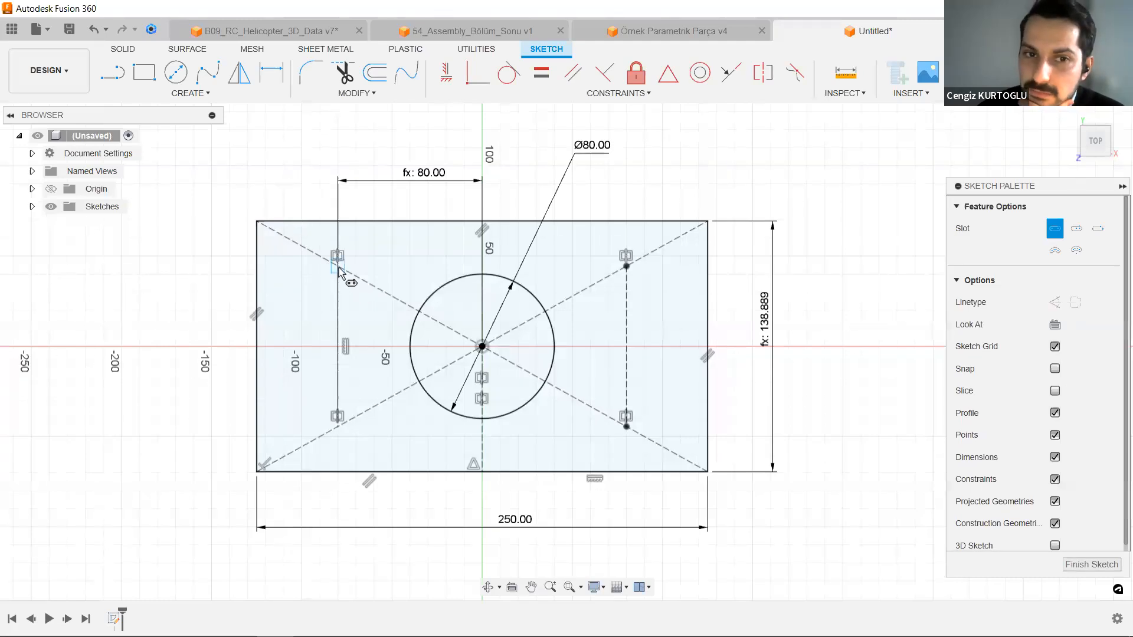
click(338, 426)
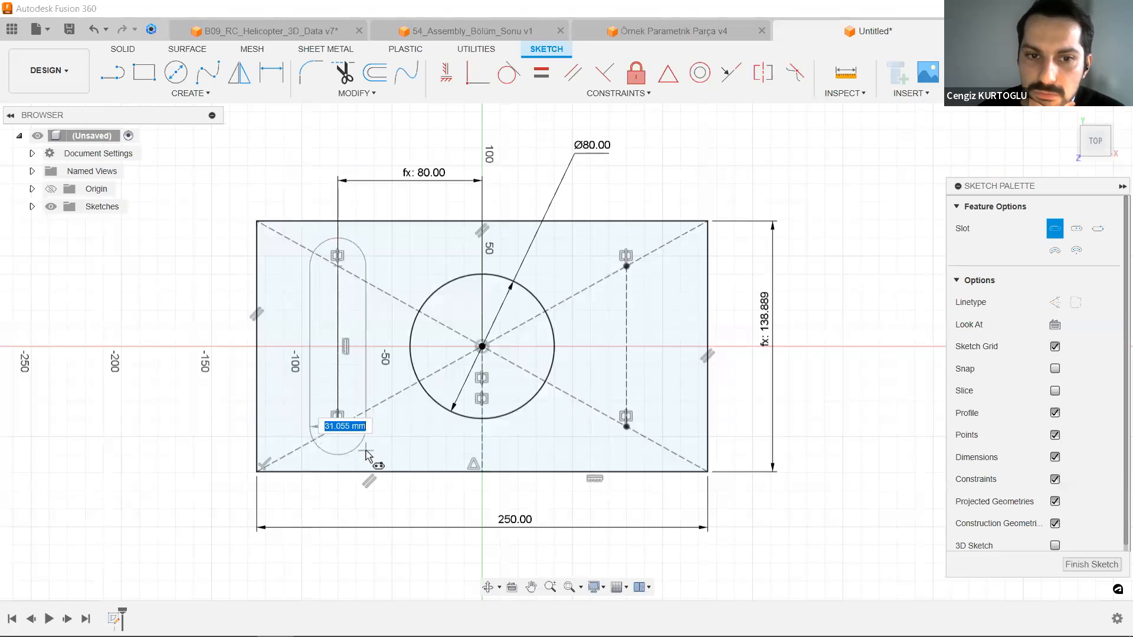
click(361, 453)
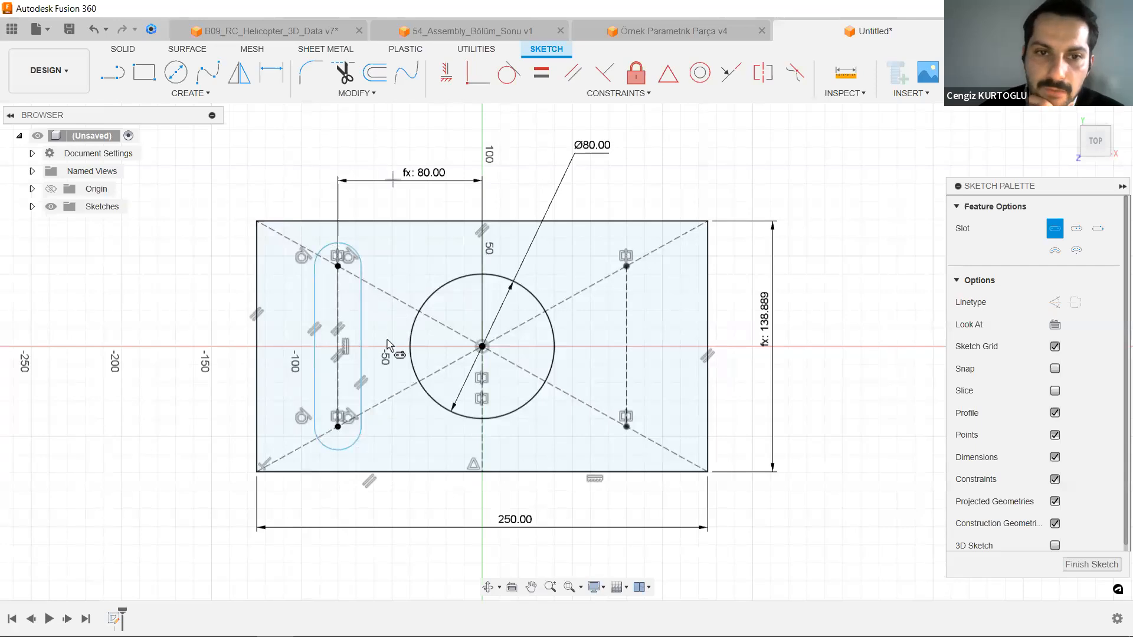
scroll(390, 335, up, 2)
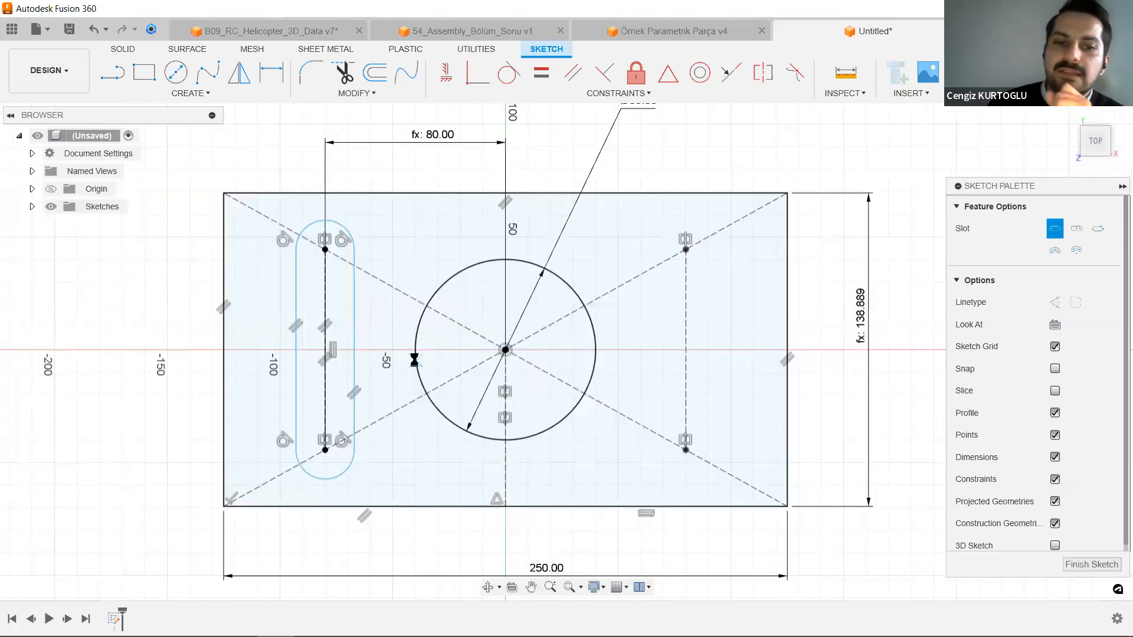
key(Escape)
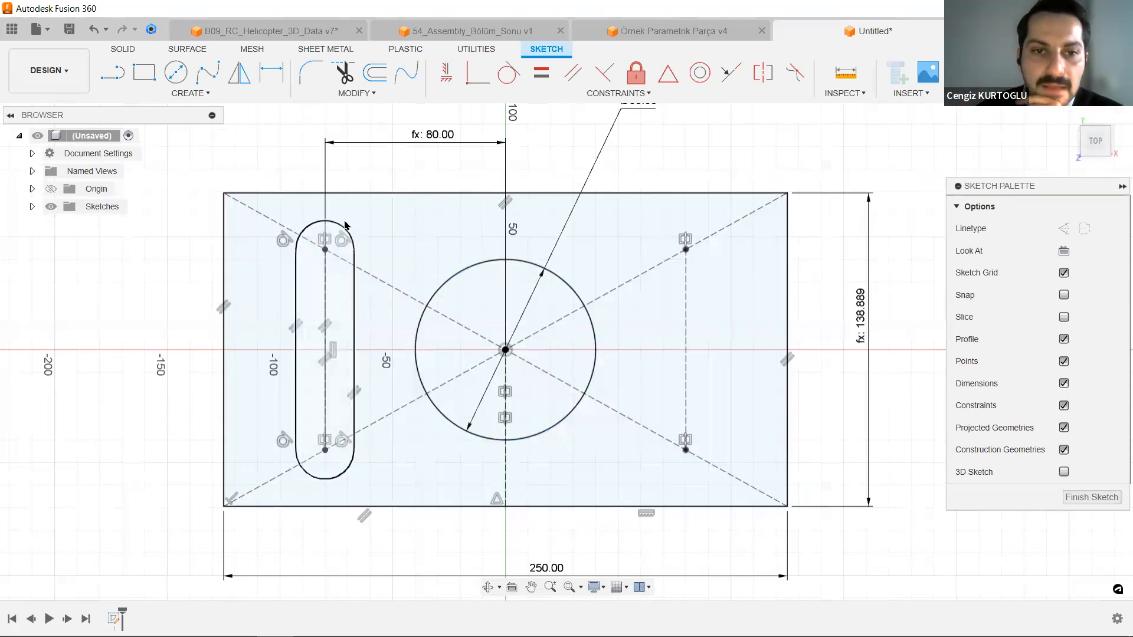
drag(344, 230, 294, 240)
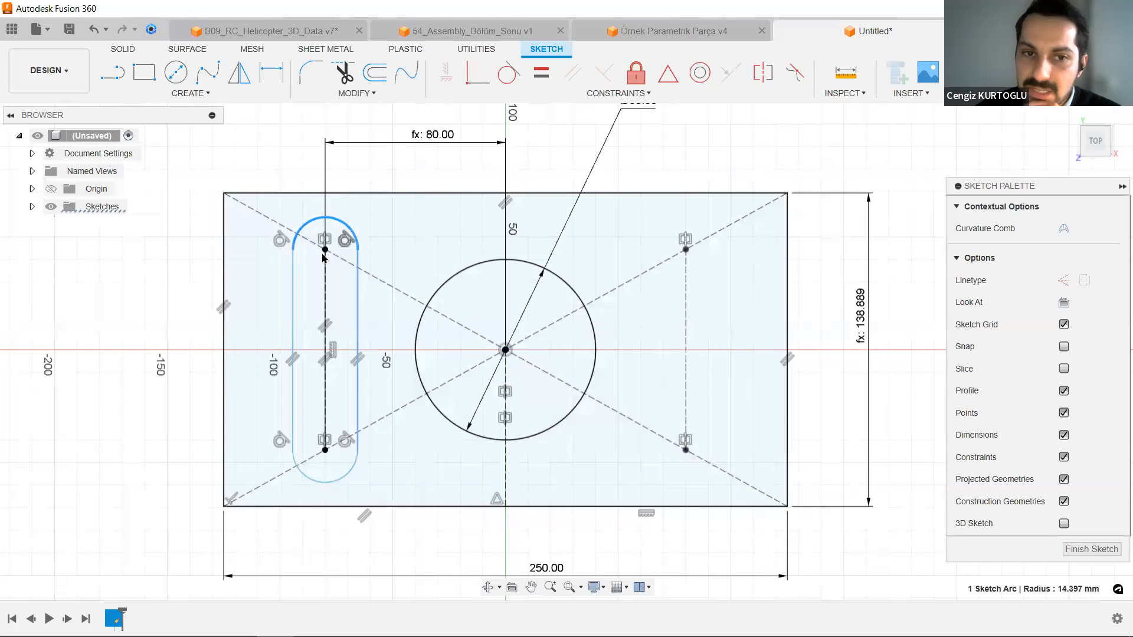
click(111, 302)
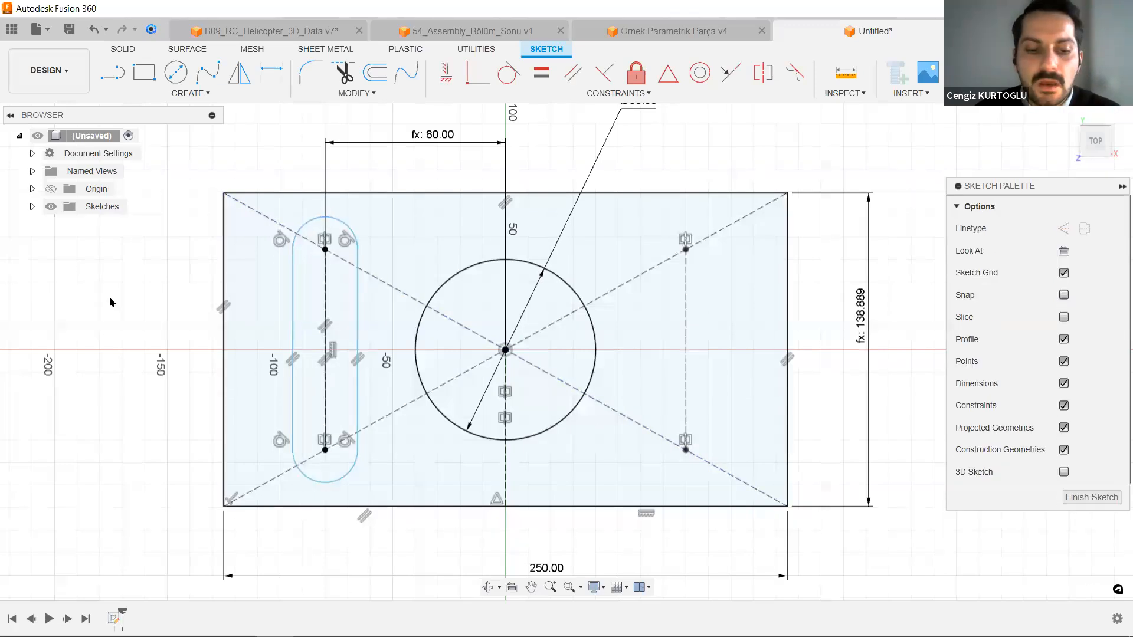
Dimension the radius of the slot's upper arc with the expression d3/5, referencing the circle's diameter dimension.
key(d)
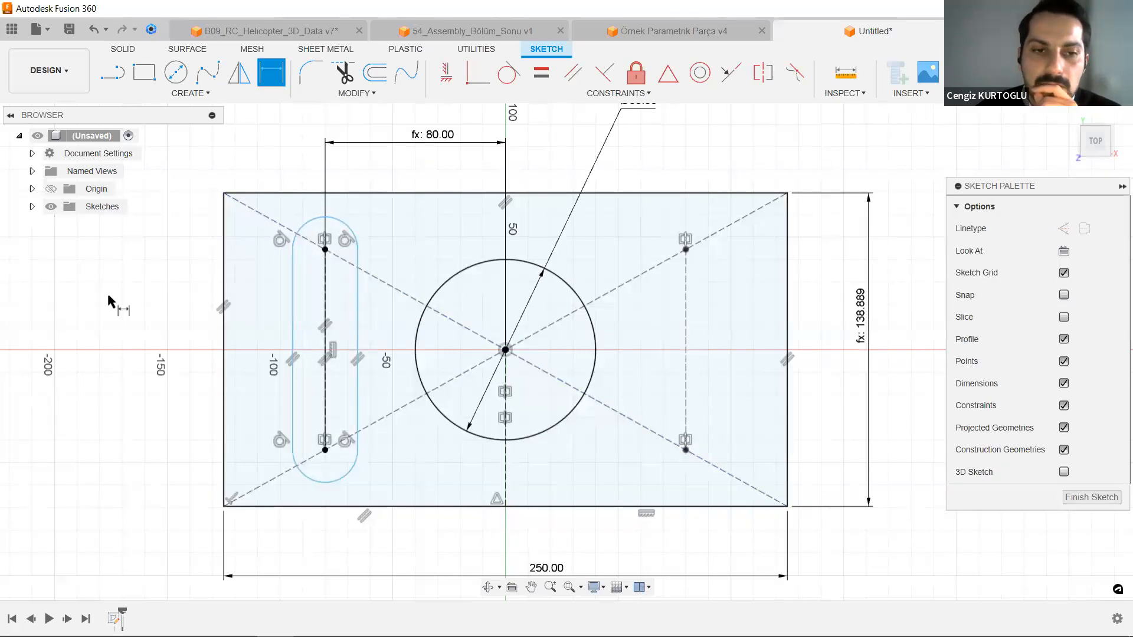
click(306, 229)
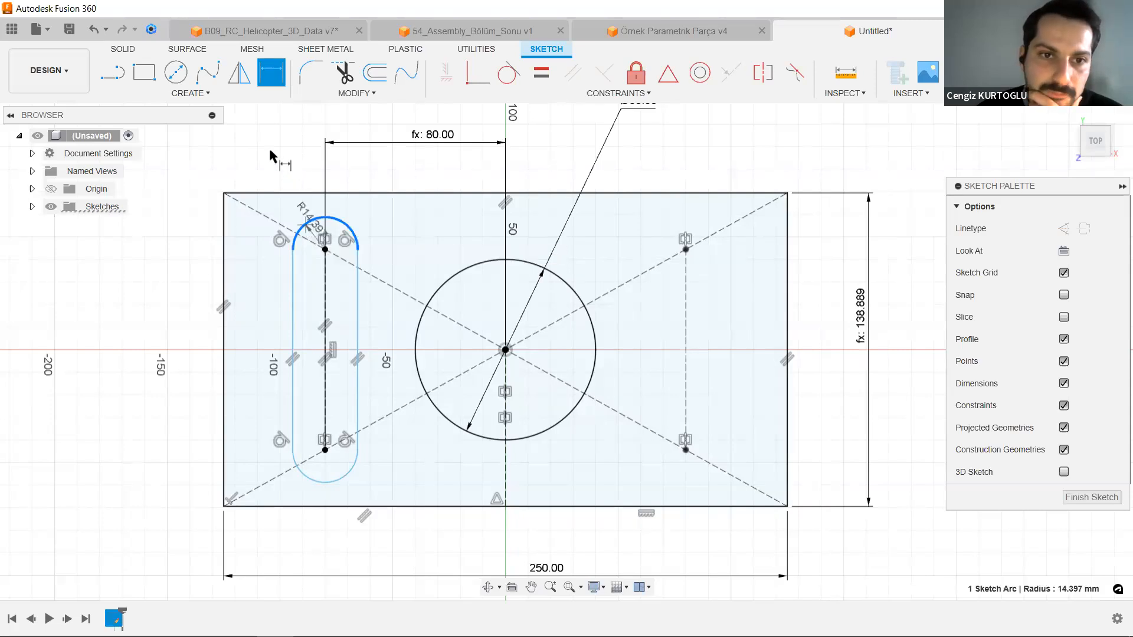
click(267, 152)
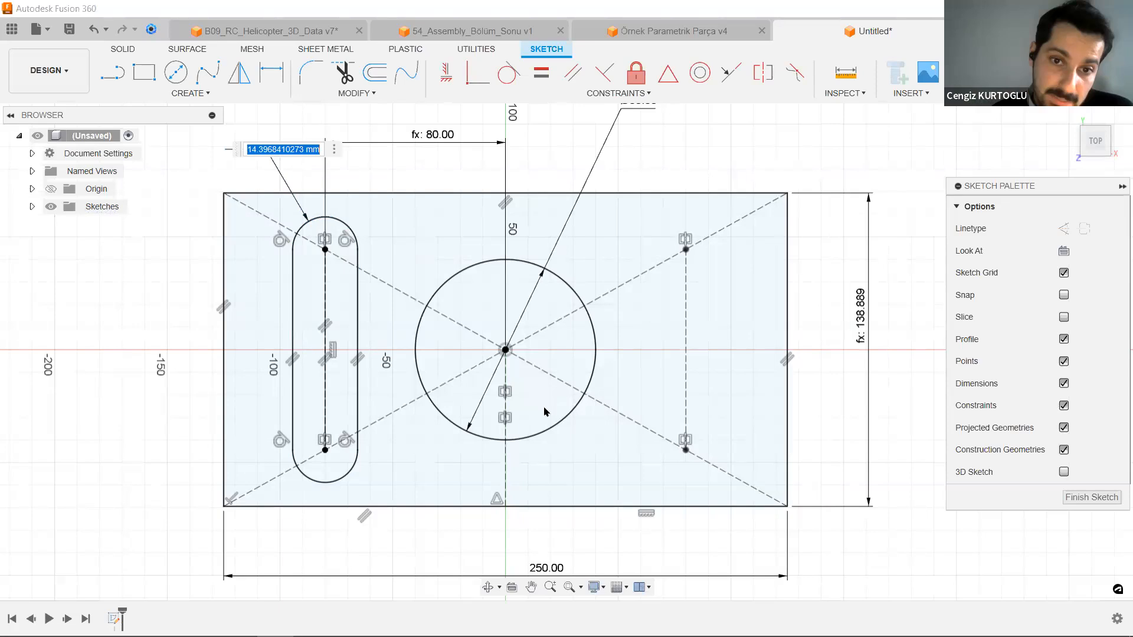
scroll(475, 357, down, 2)
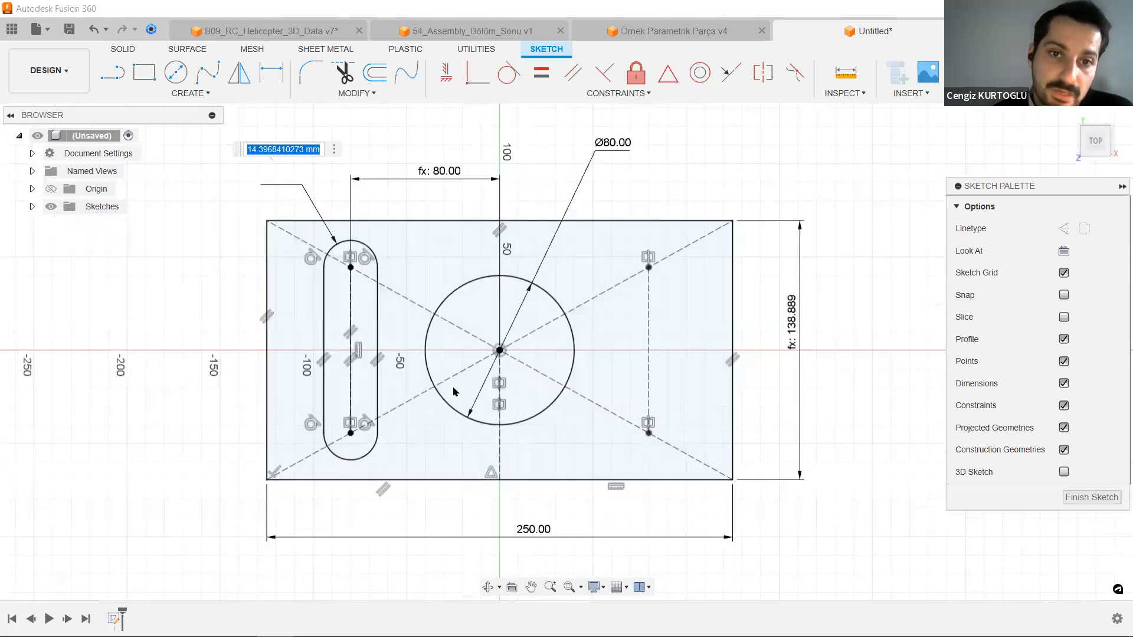
click(610, 147)
click(610, 148)
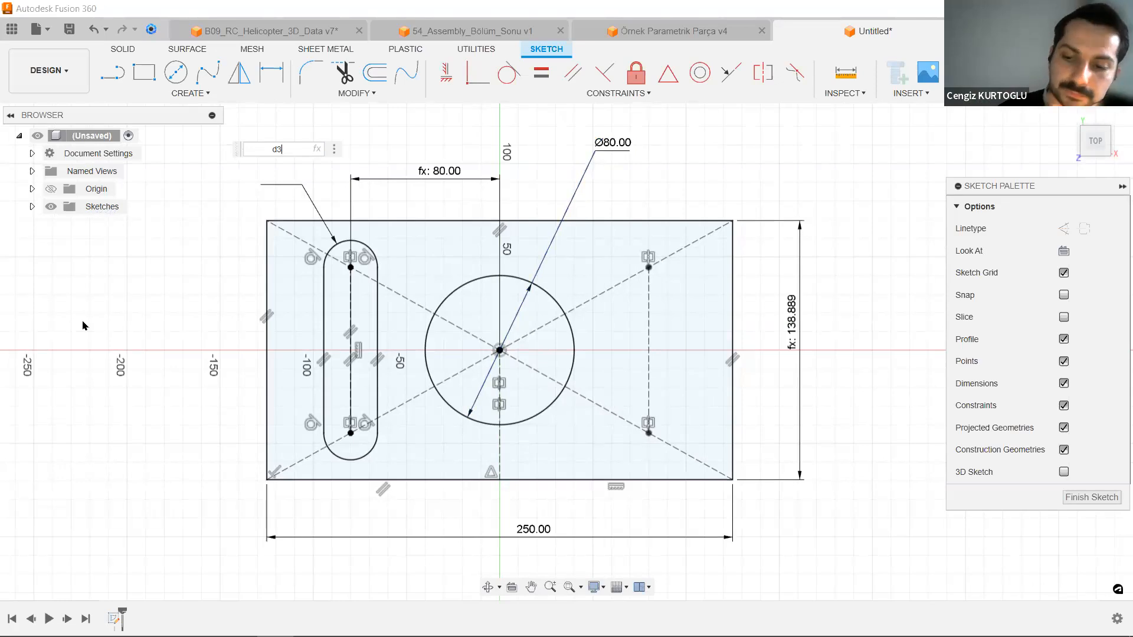
text(/5)
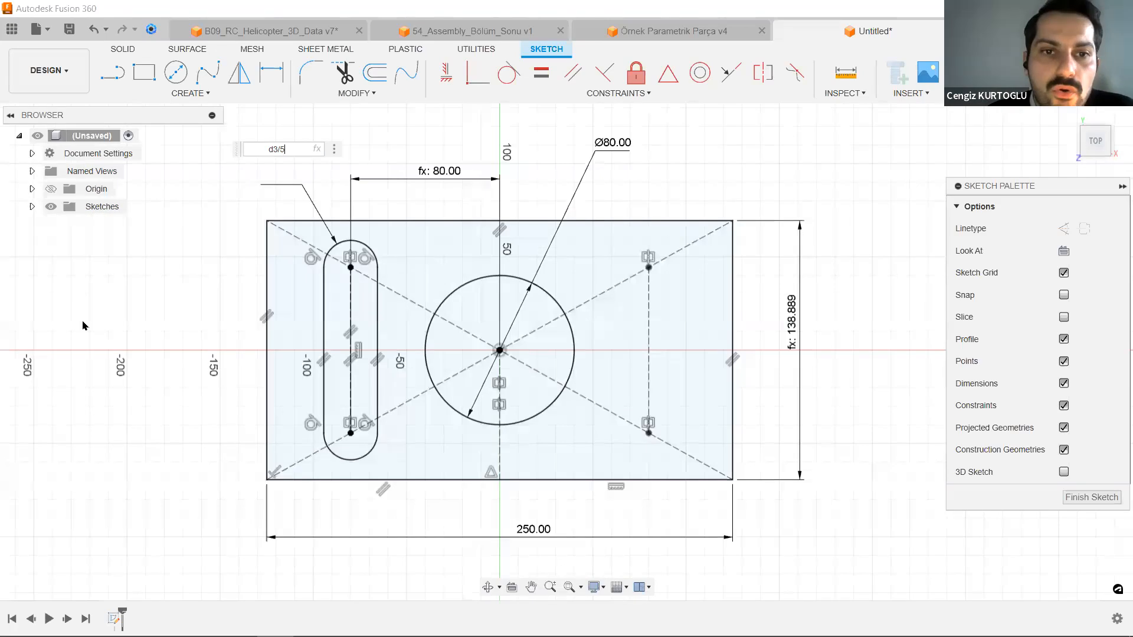
key(Return)
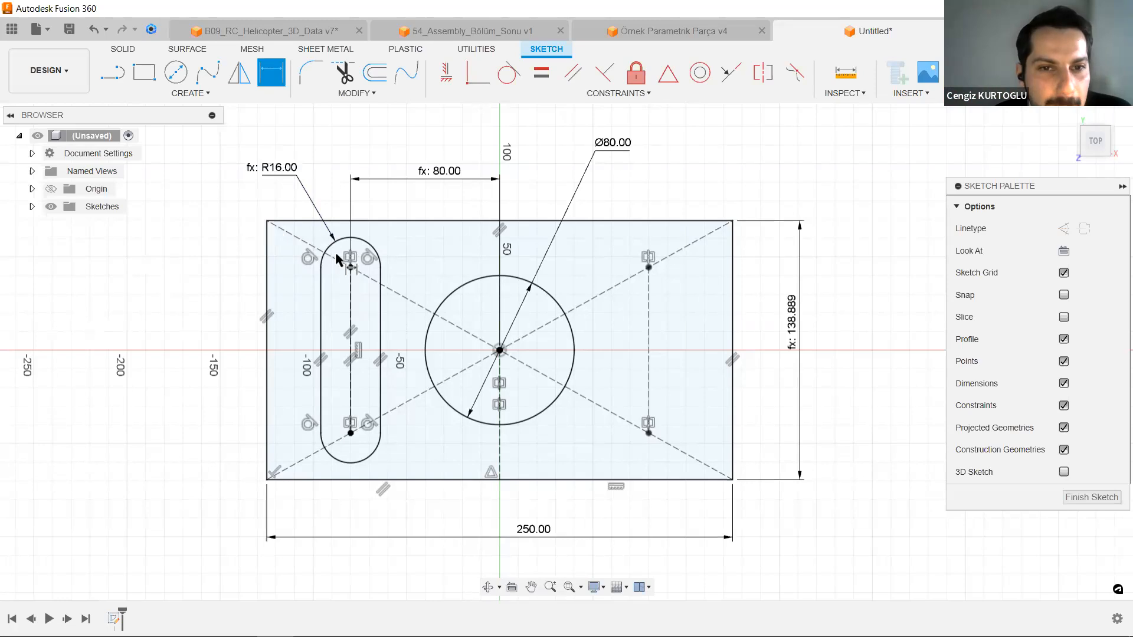
click(357, 239)
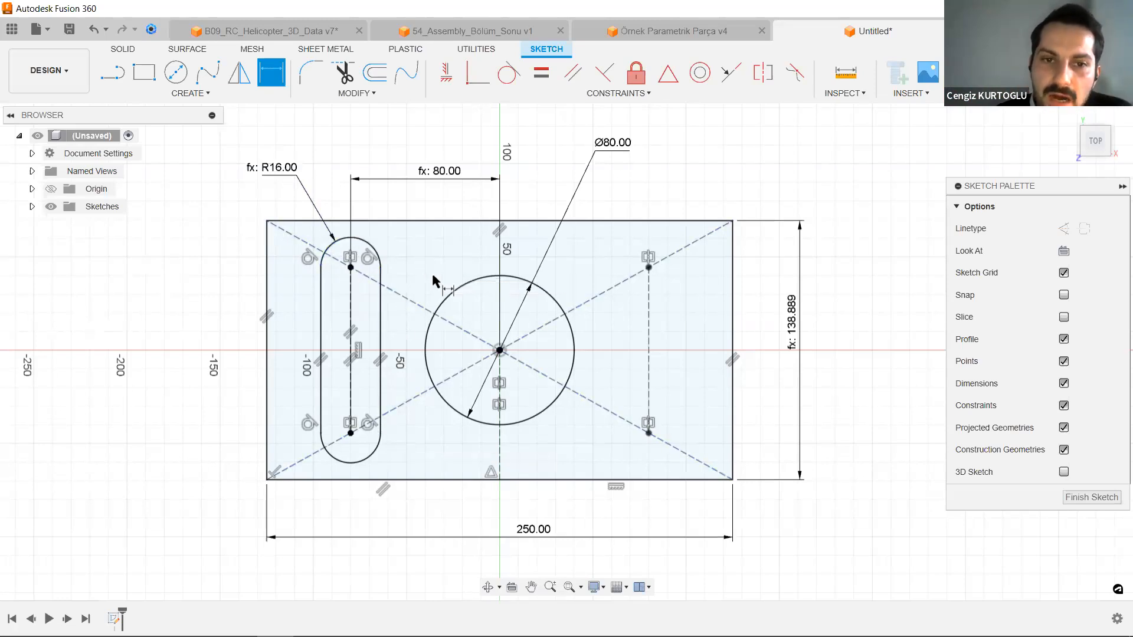
scroll(430, 272, up, 2)
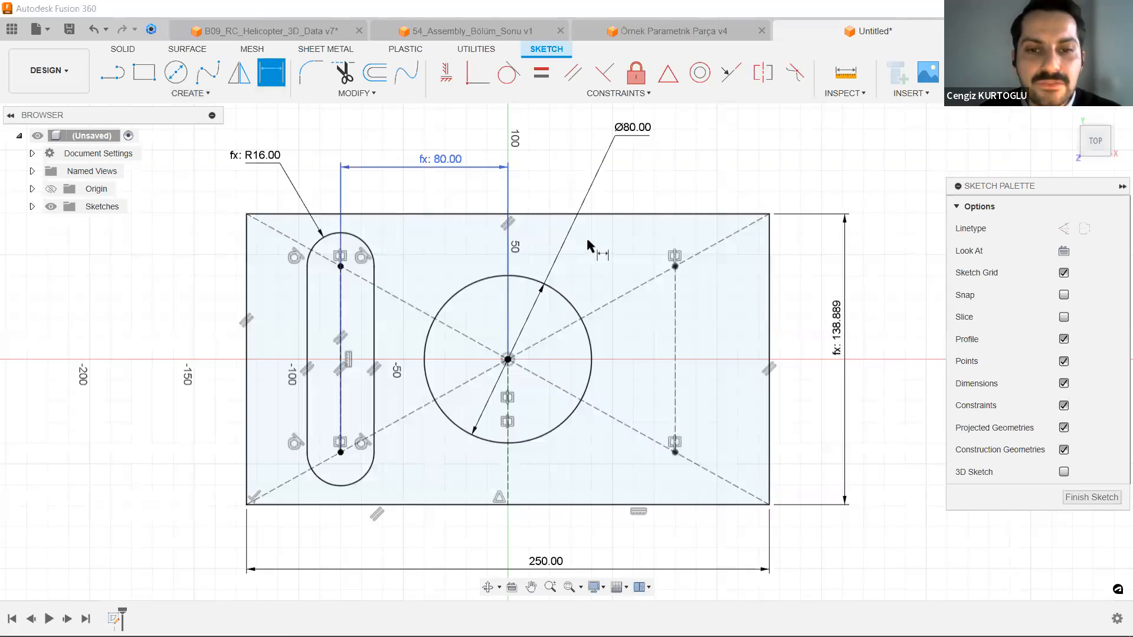
Mirror the complete slot outline to the other side of the circle about the central vertical construction line.
key(s)
key(Escape)
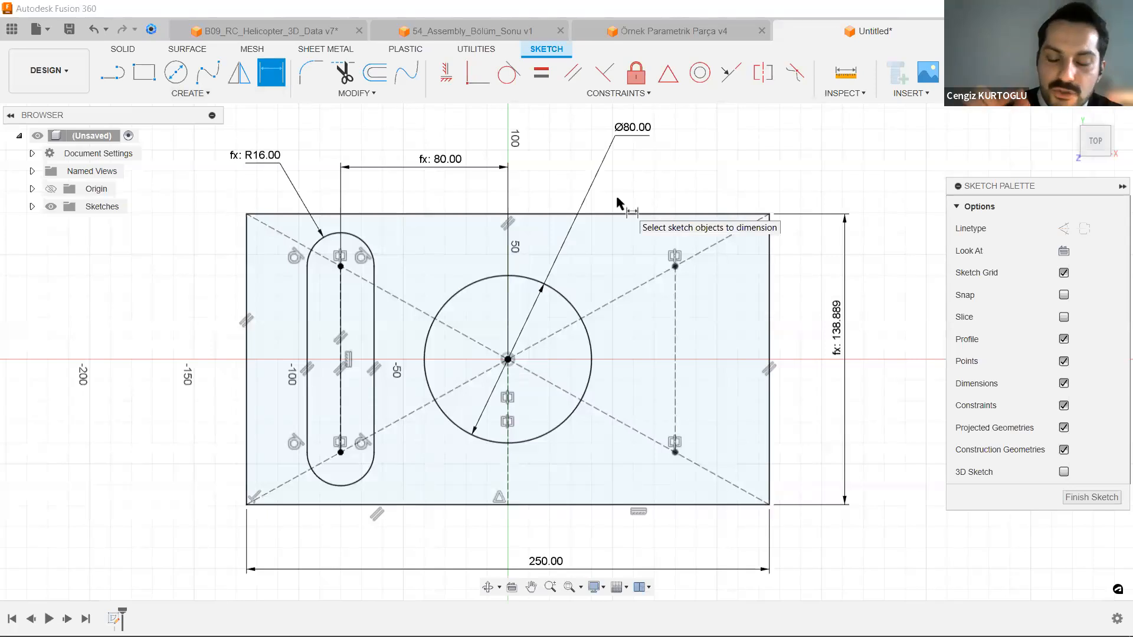
key(s)
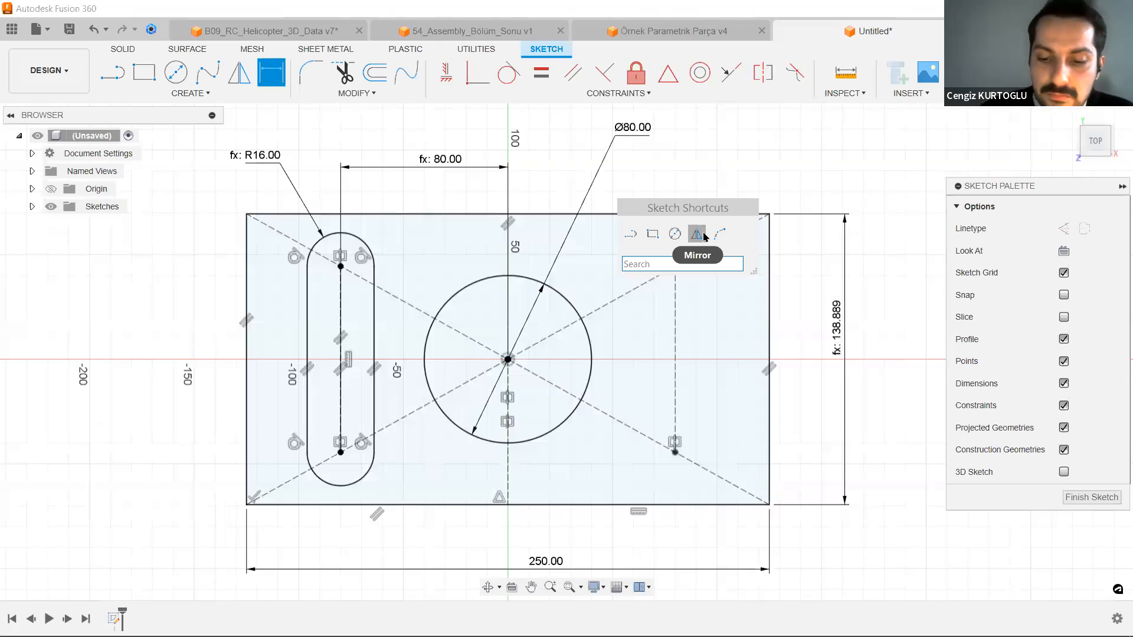
text(mir)
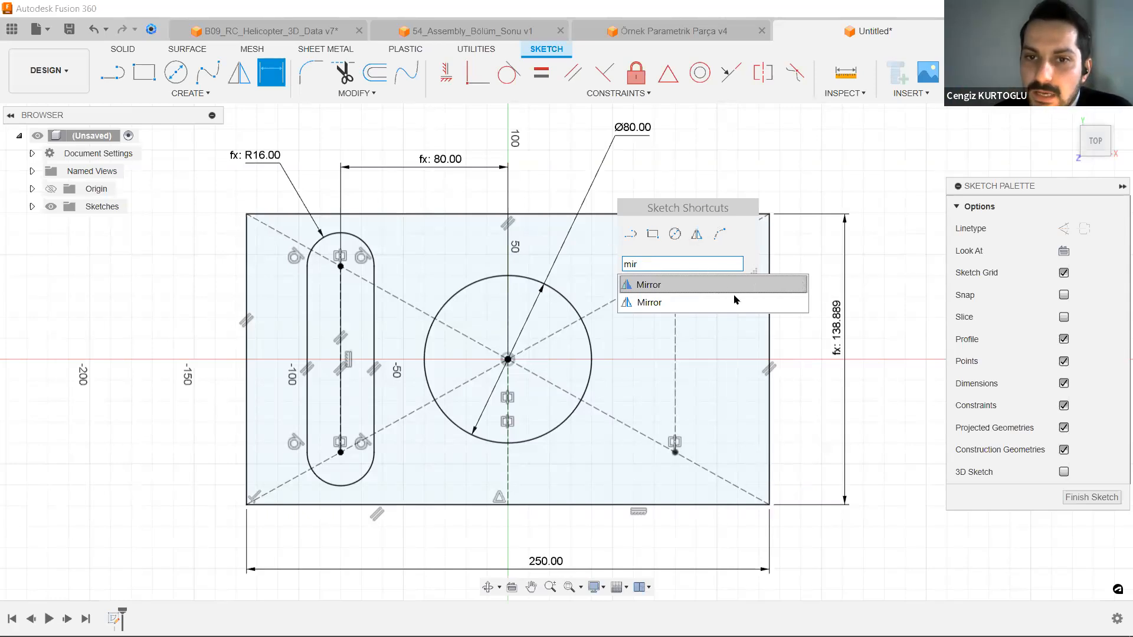
click(796, 287)
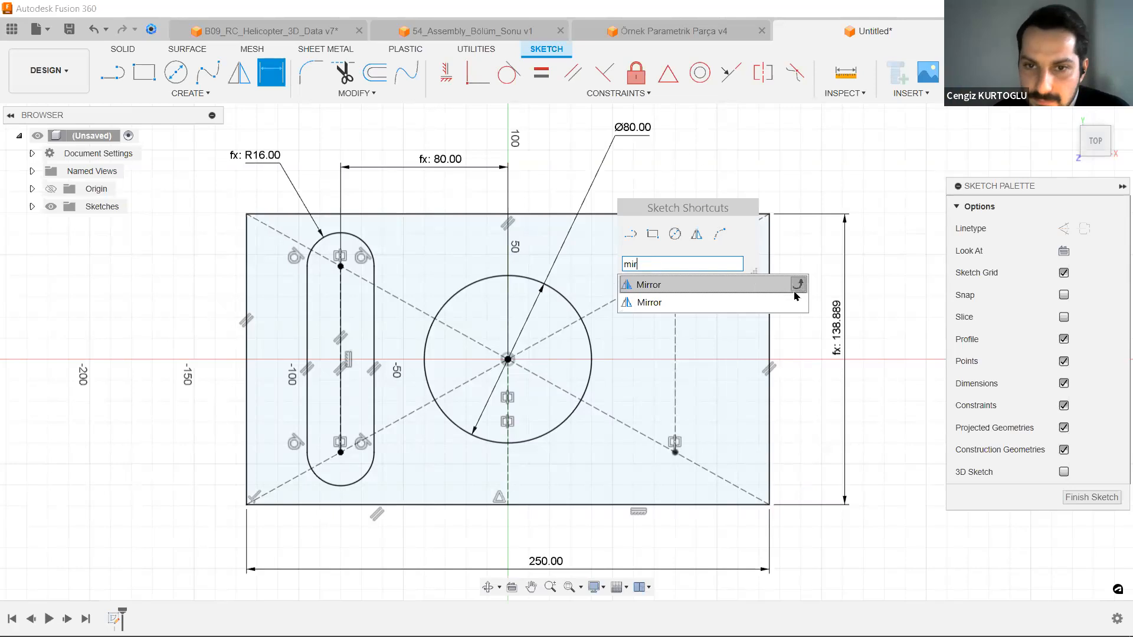
click(677, 303)
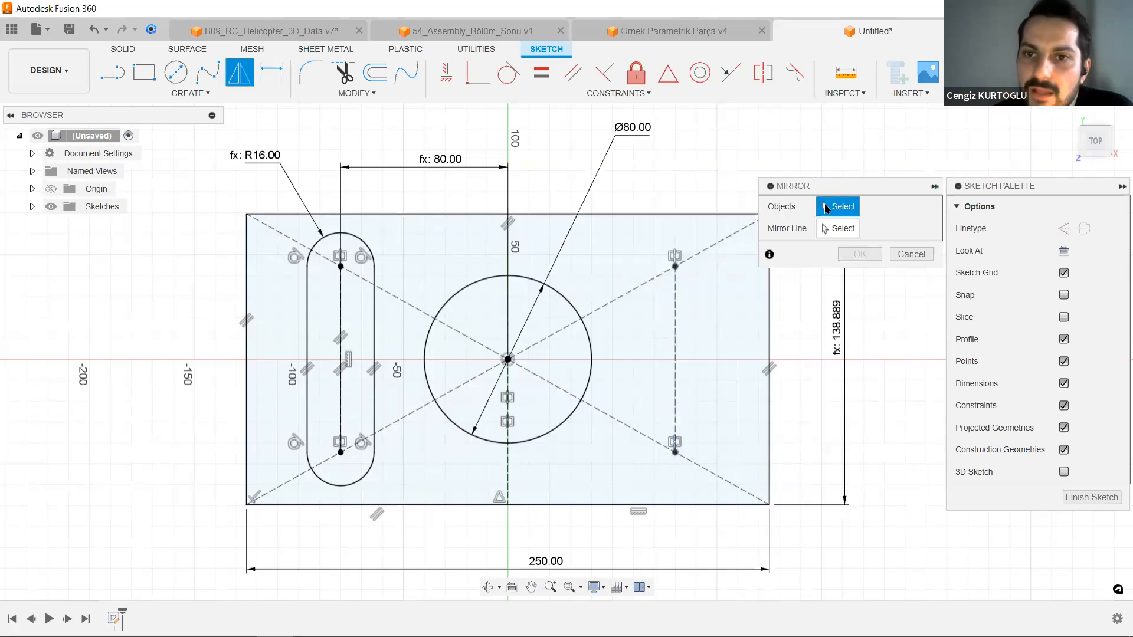
double_click(352, 241)
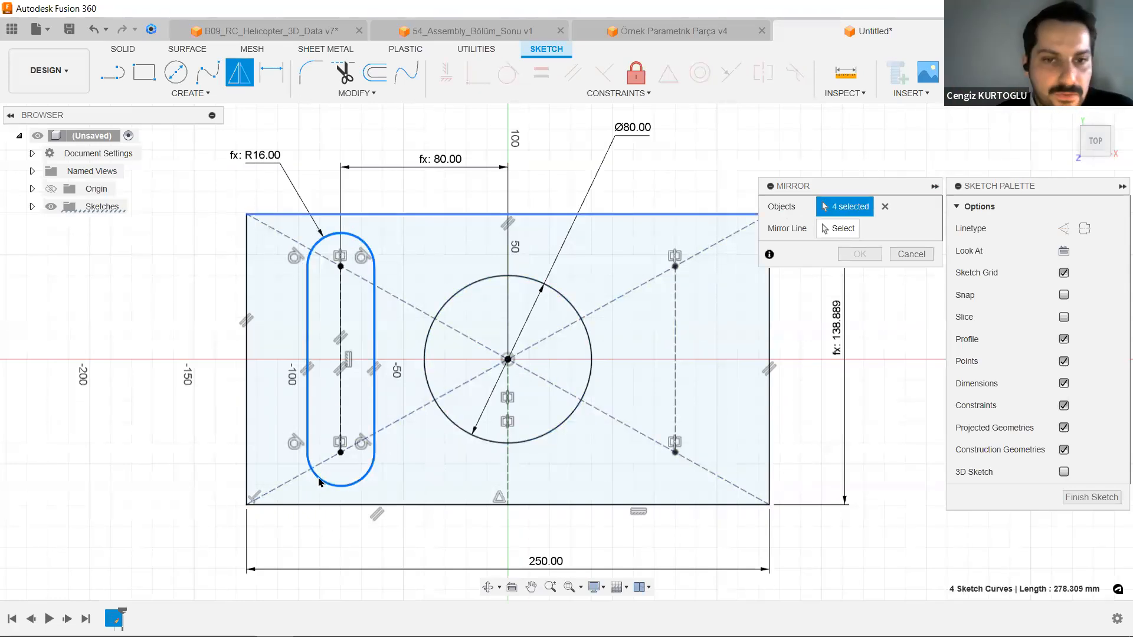
click(840, 229)
click(508, 472)
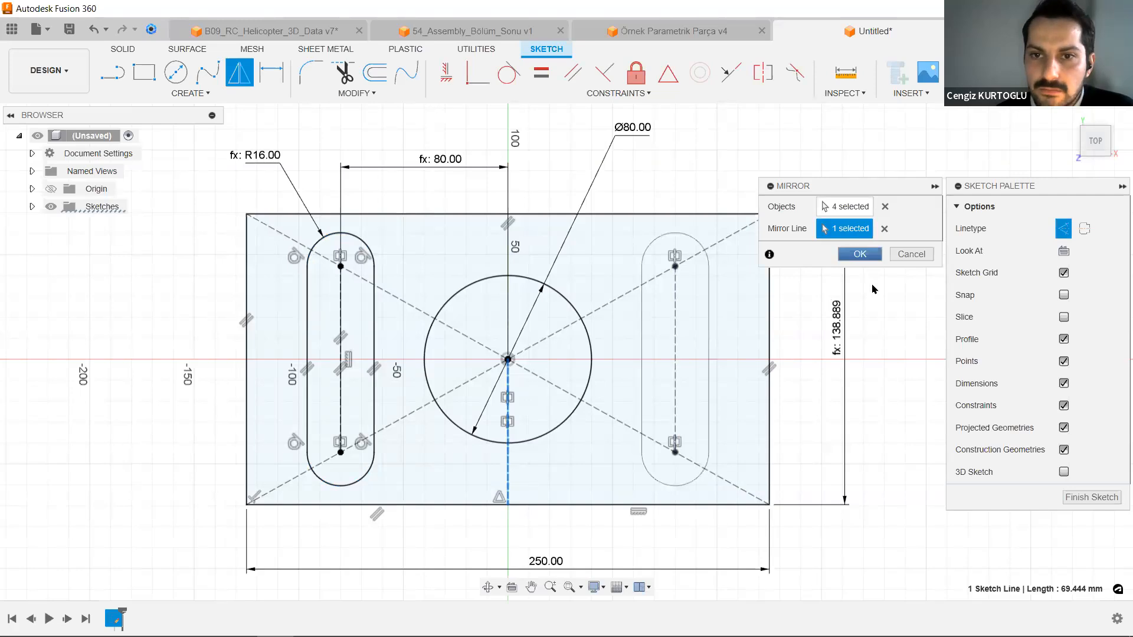
key(Return)
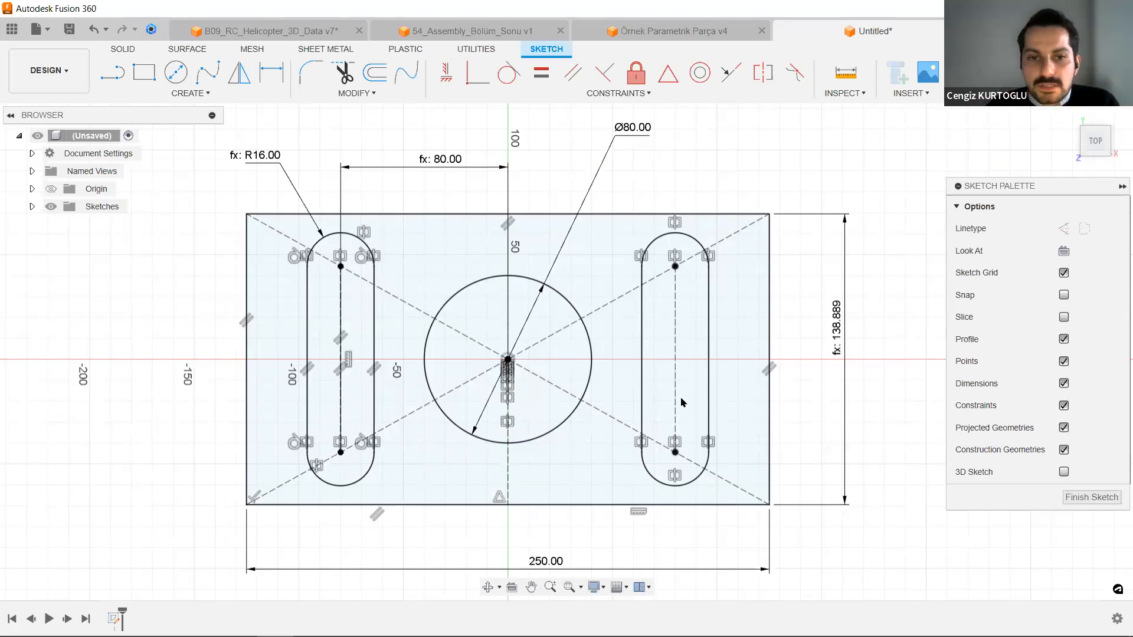
Extrude the rectangular plate profile around the circle and both slots as a new body with the distance expression d1/6.
click(595, 254)
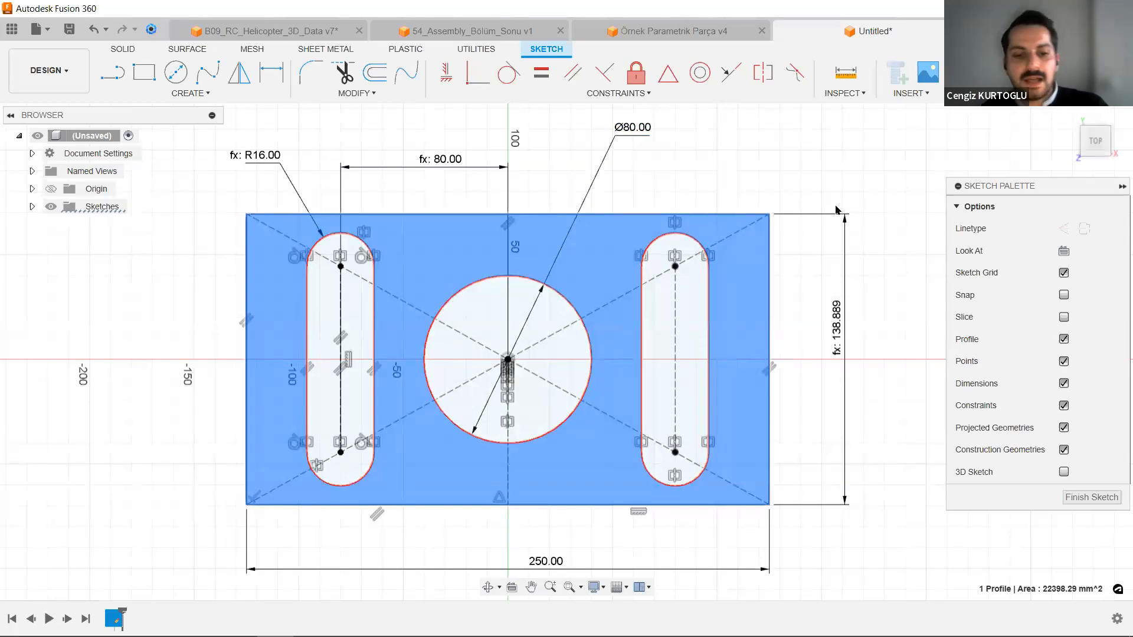
key(e)
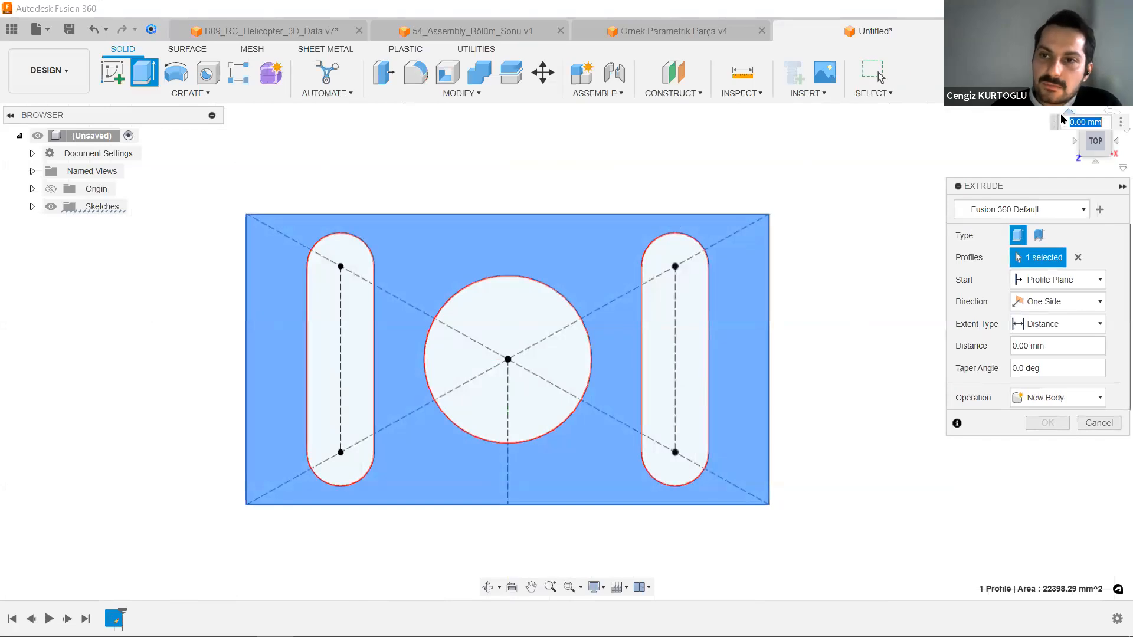
mouse_move(944, 142)
middle_down()
mouse_move(923, 148)
mouse_move(1076, 121)
mouse_move(1055, 116)
middle_up()
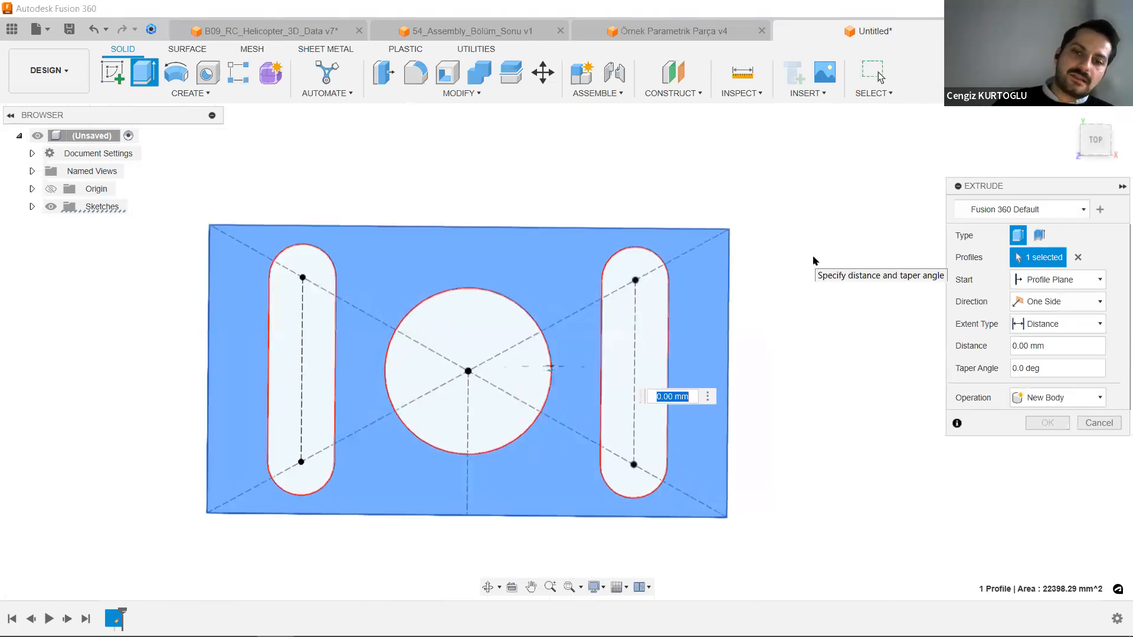
shift+middle_drag(825, 230, 835, 232)
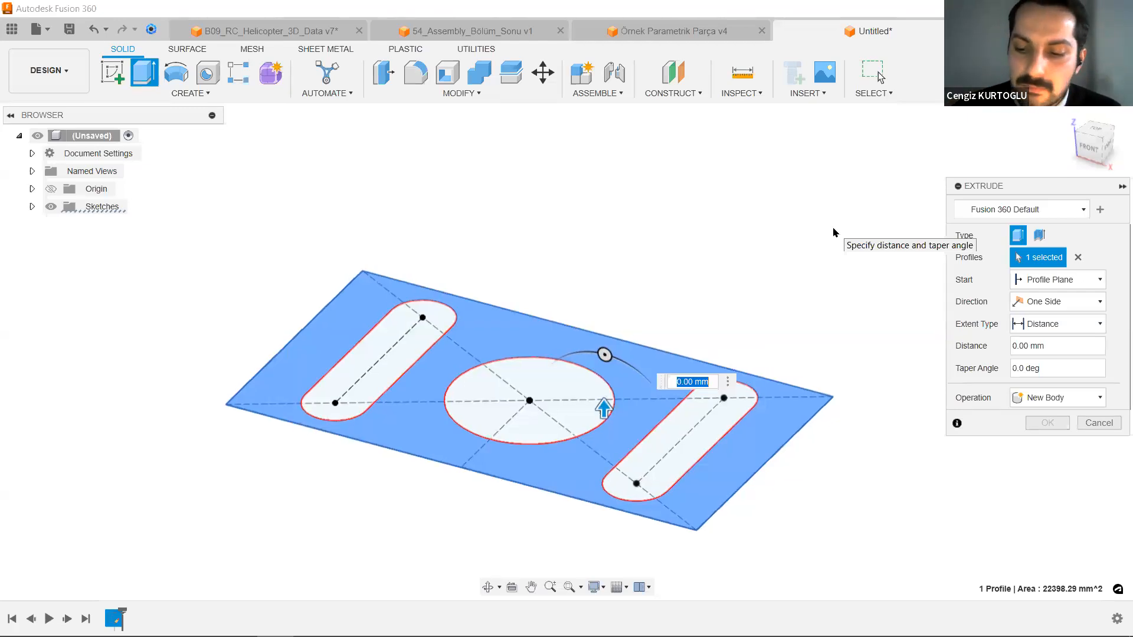
text(d1)
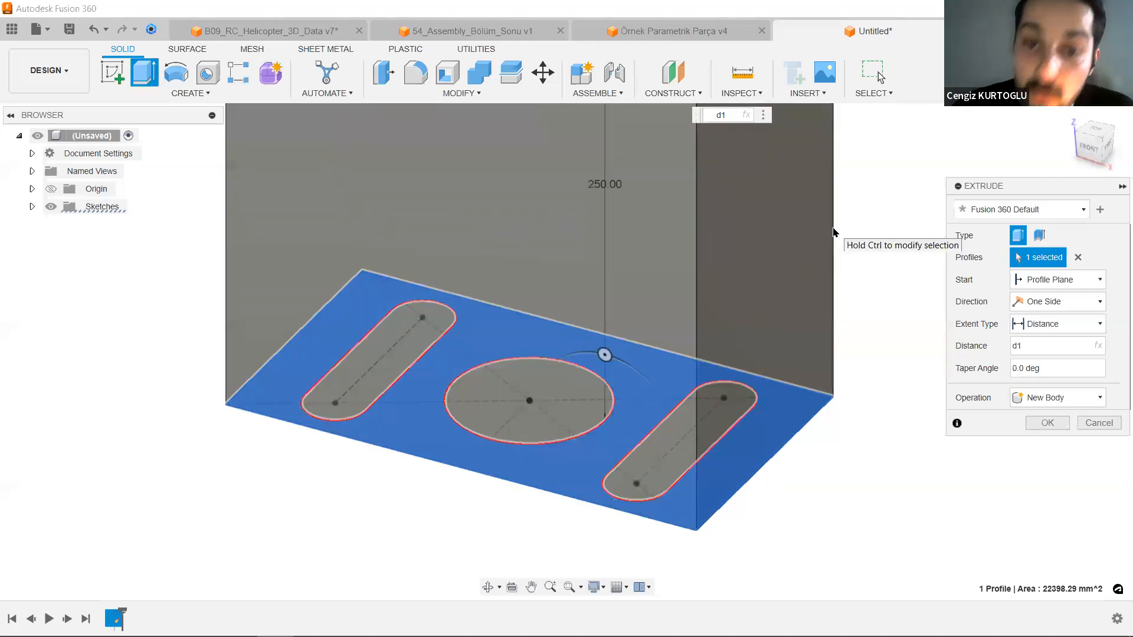
scroll(830, 307, down, 1)
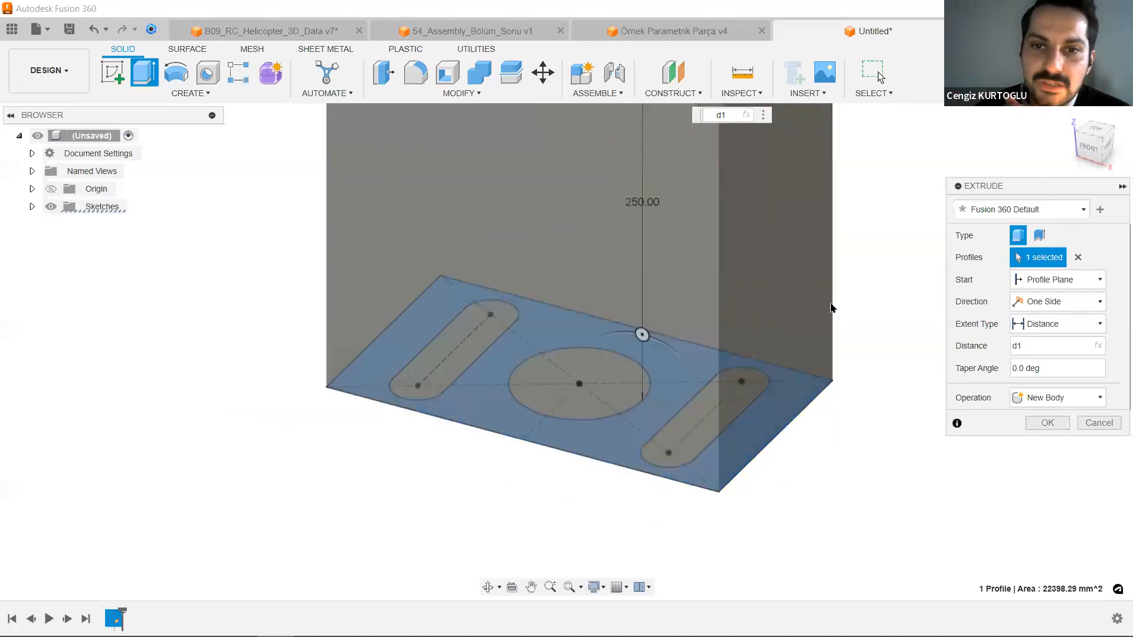
scroll(831, 308, down, 1)
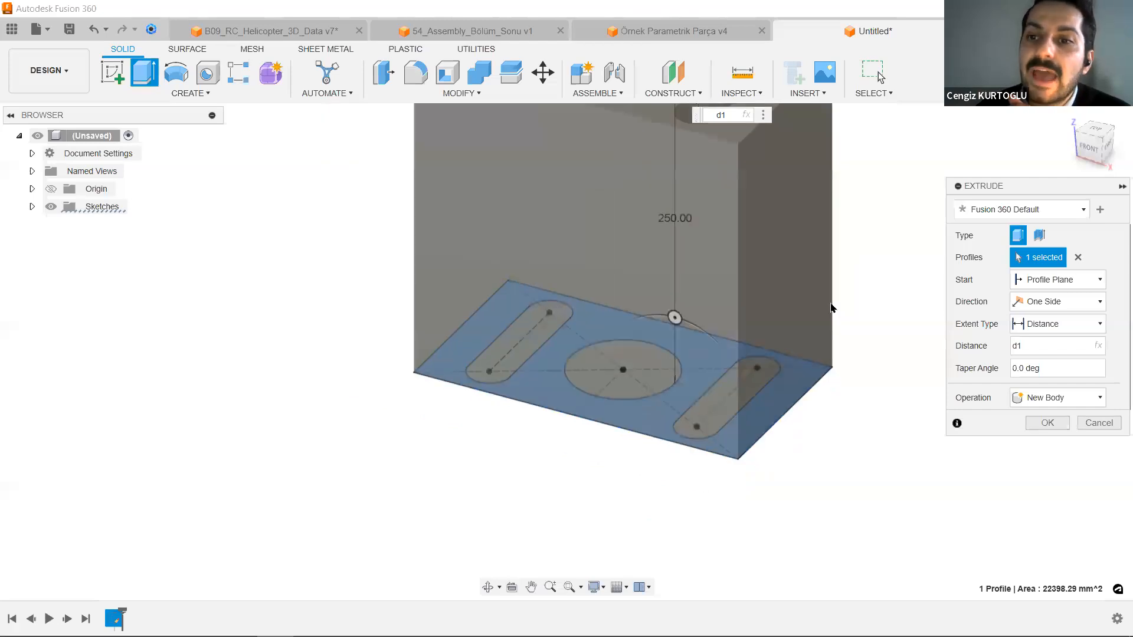
scroll(831, 308, down, 2)
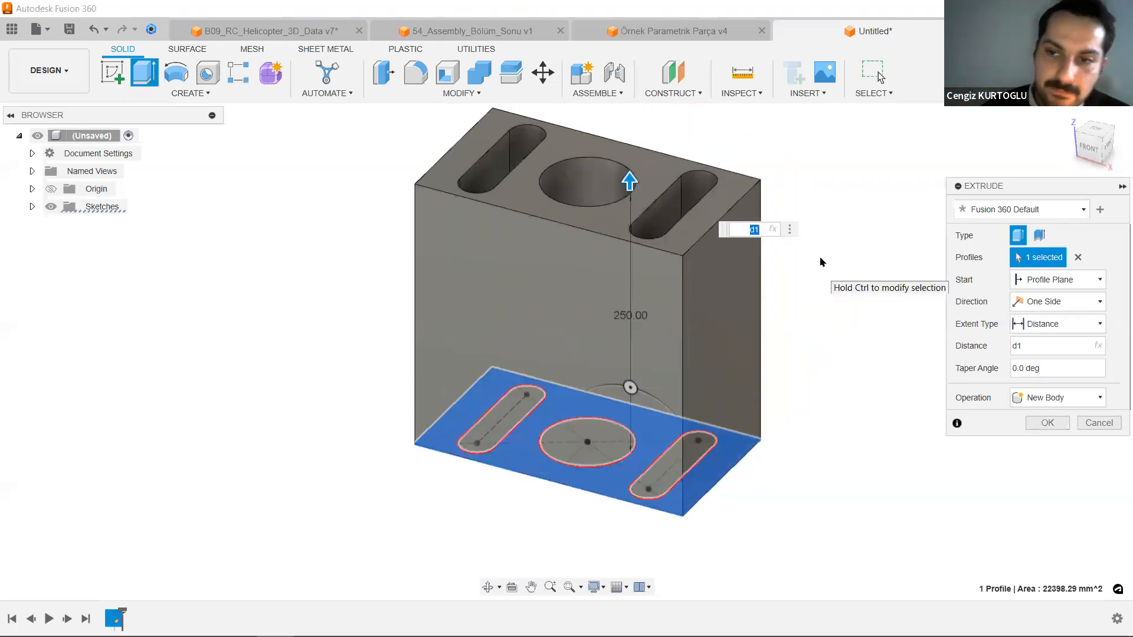
click(755, 235)
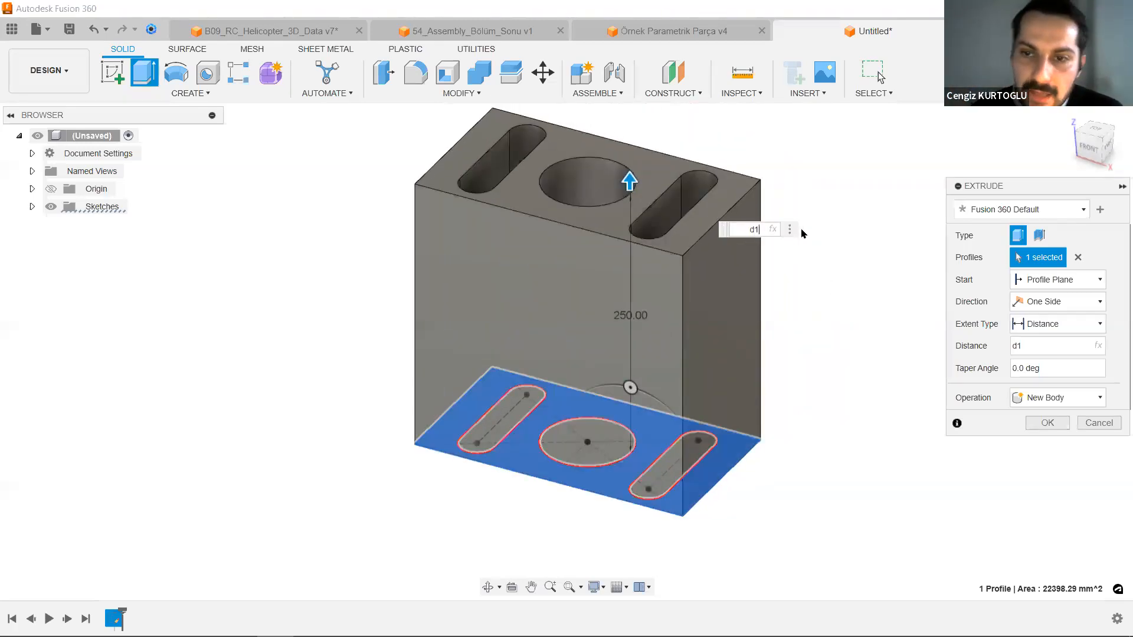
text(/6)
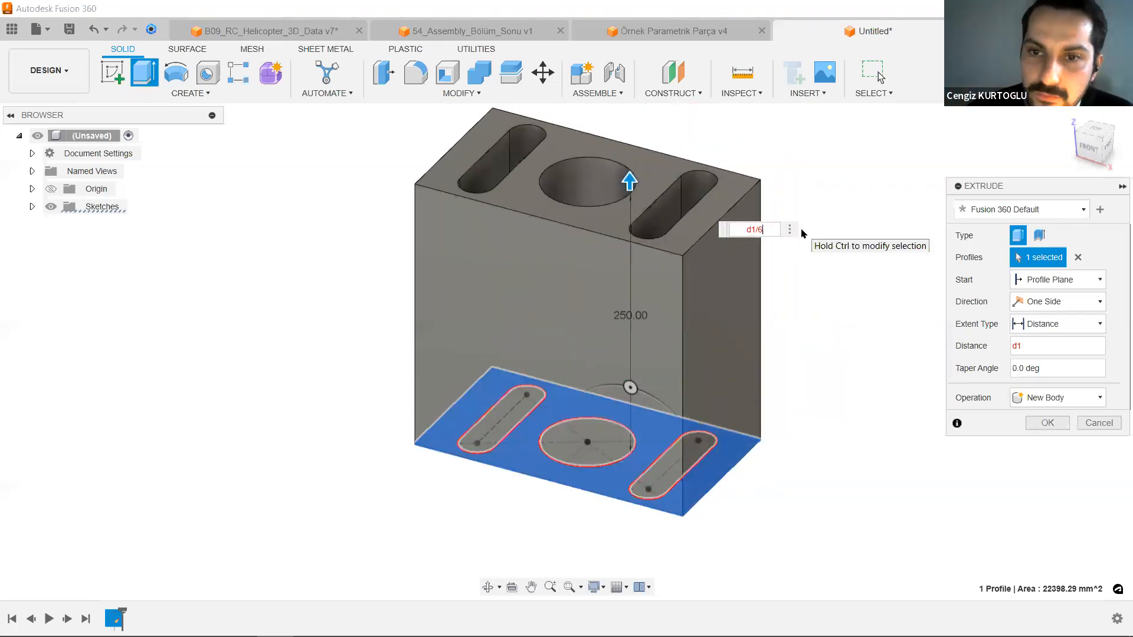
scroll(816, 369, up, 3)
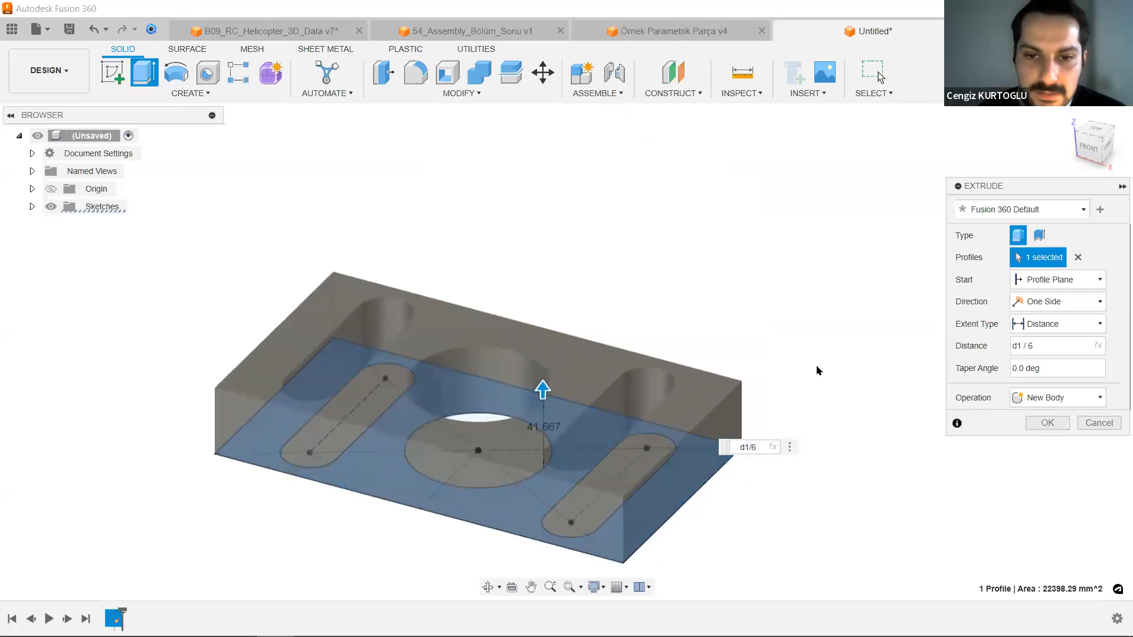
middle_drag(855, 316, 824, 337)
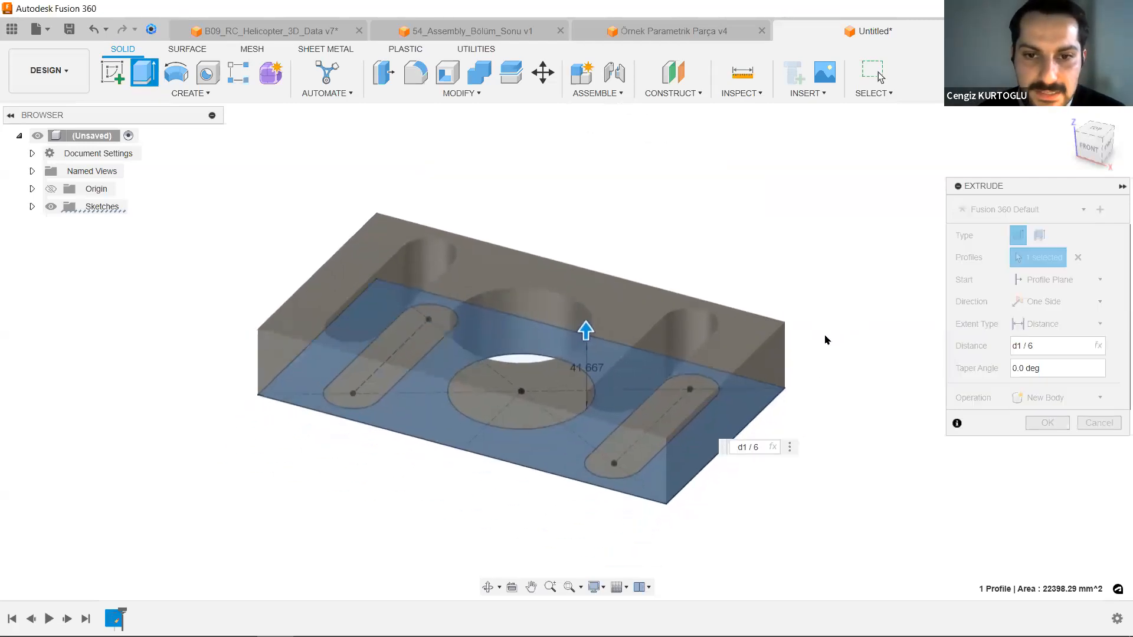
scroll(824, 336, up, 2)
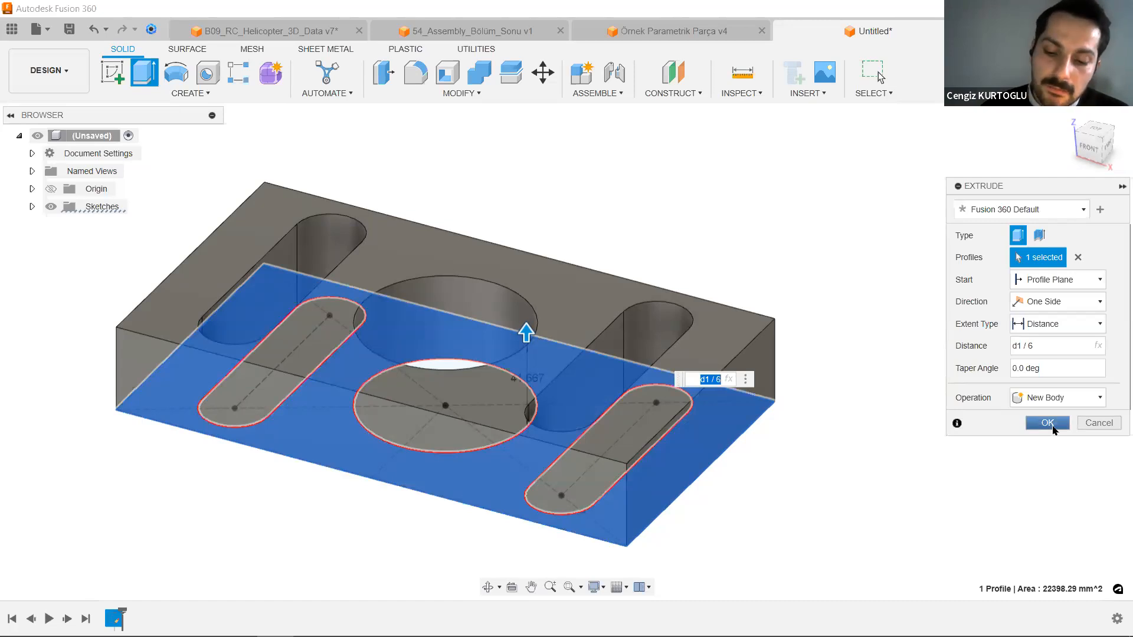
click(1047, 423)
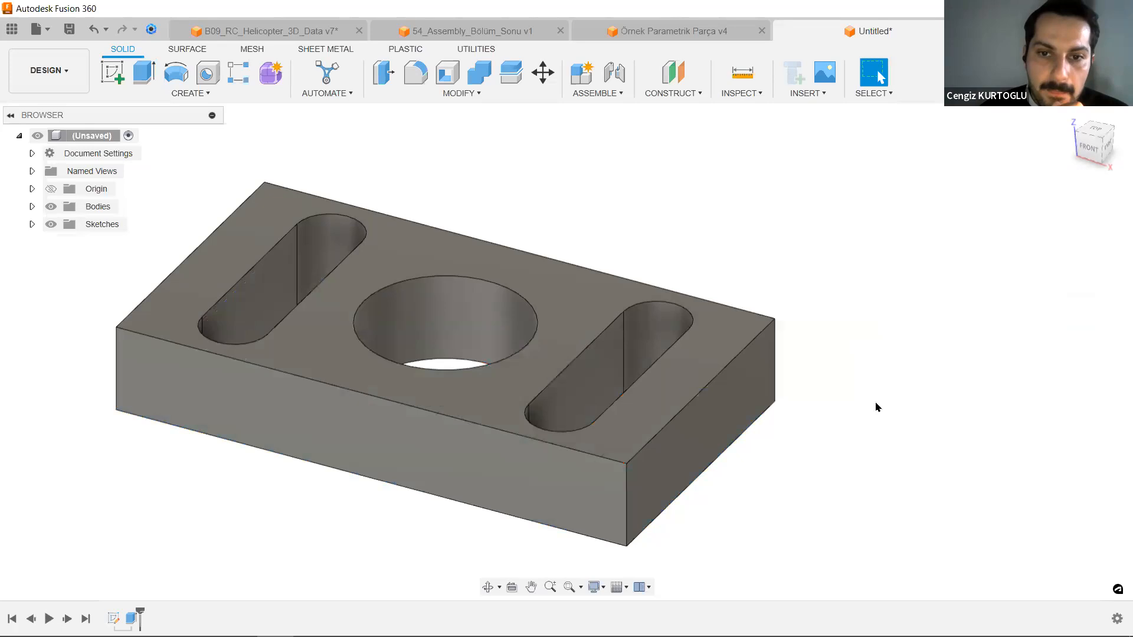
Fillet the plate's four vertical corner edges with a constant radius of 40 mm.
scroll(875, 404, down, 2)
middle_drag(875, 403, 885, 388)
middle_drag(866, 269, 867, 276)
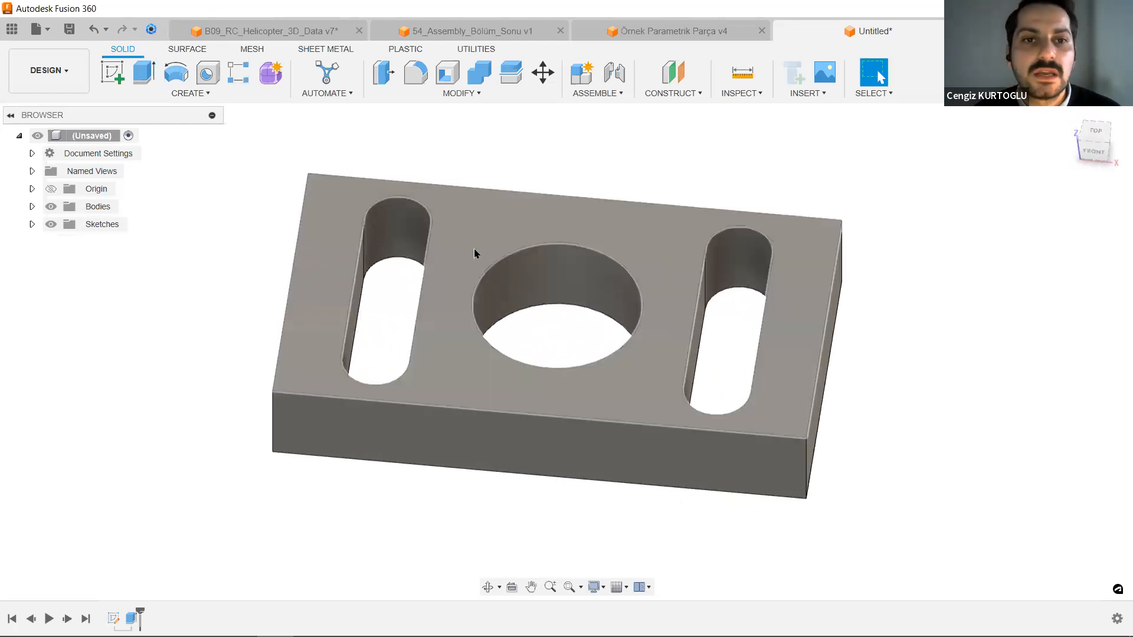
click(467, 96)
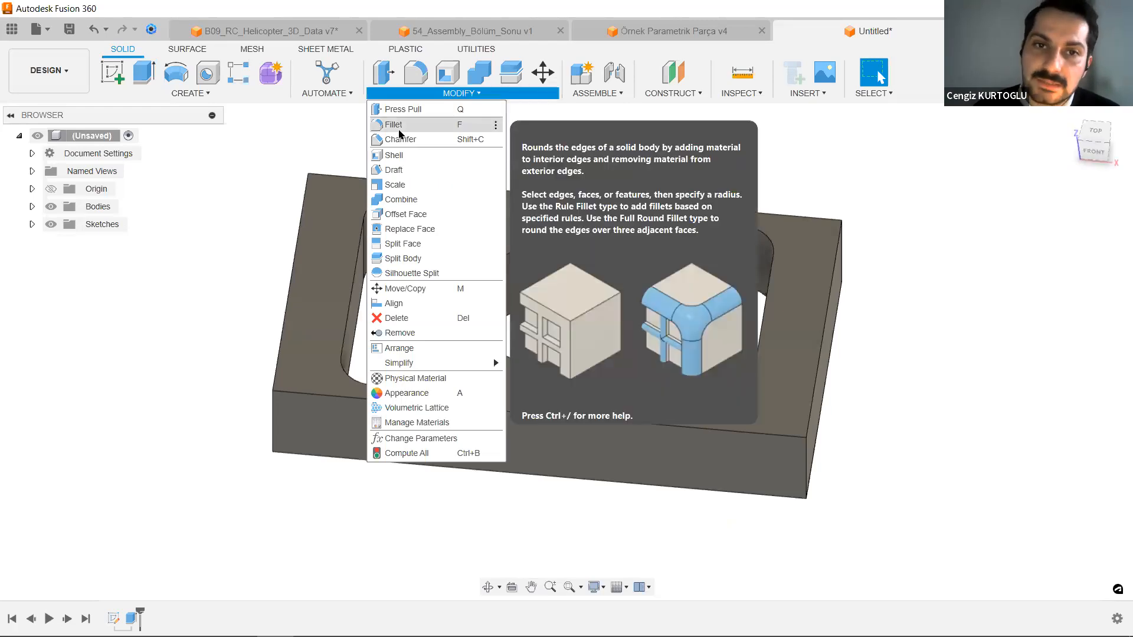
key(Escape)
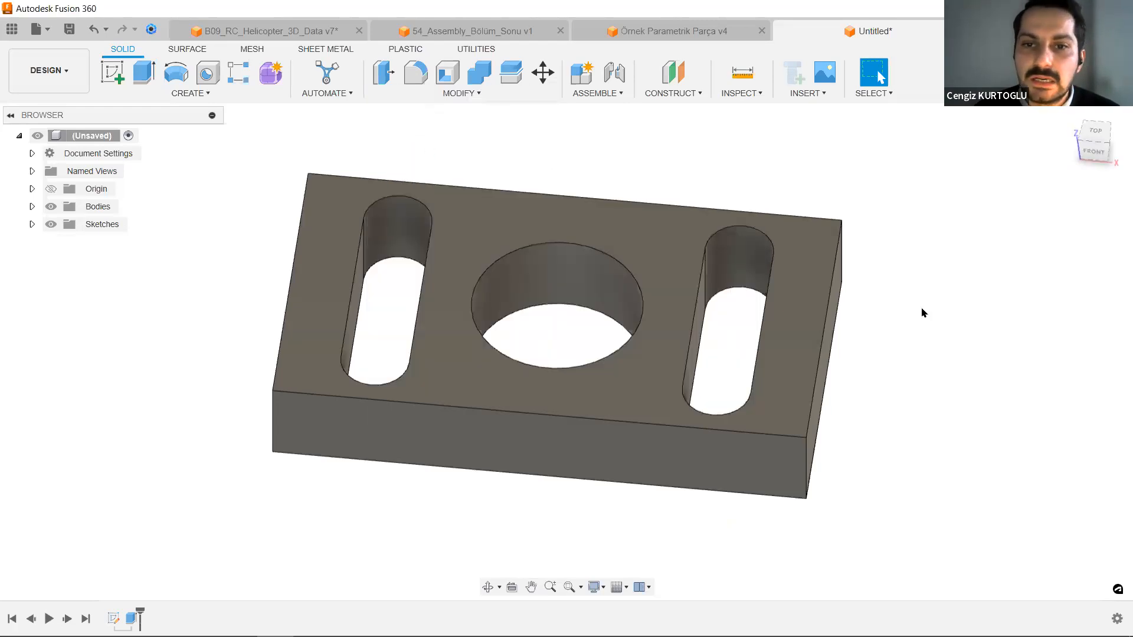
key(f)
shift+middle_drag(913, 350, 851, 334)
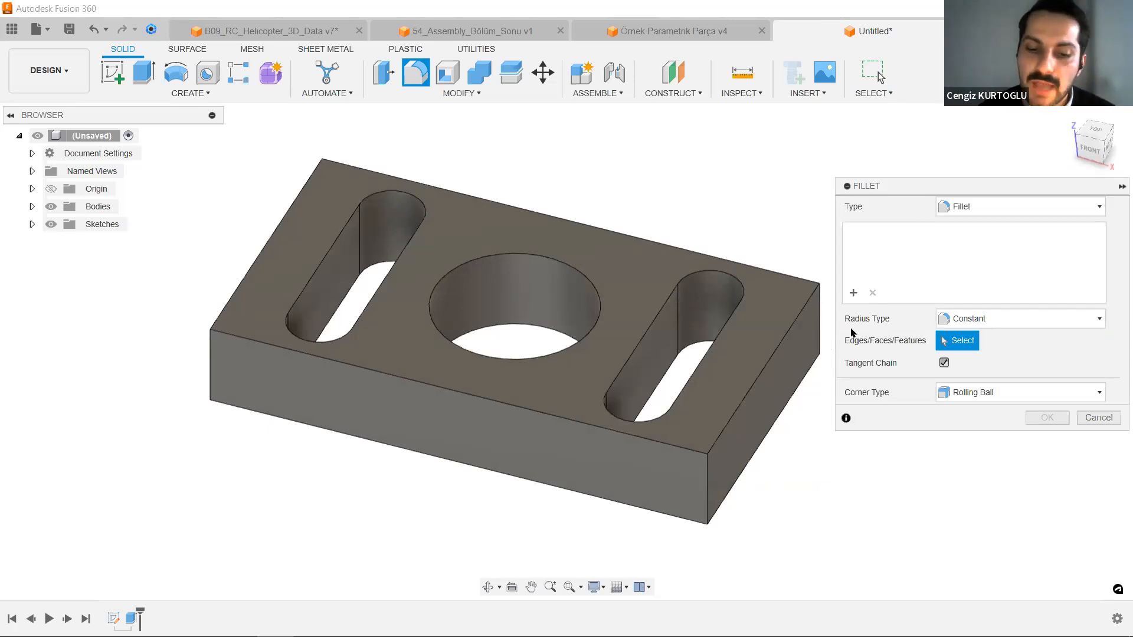
click(707, 475)
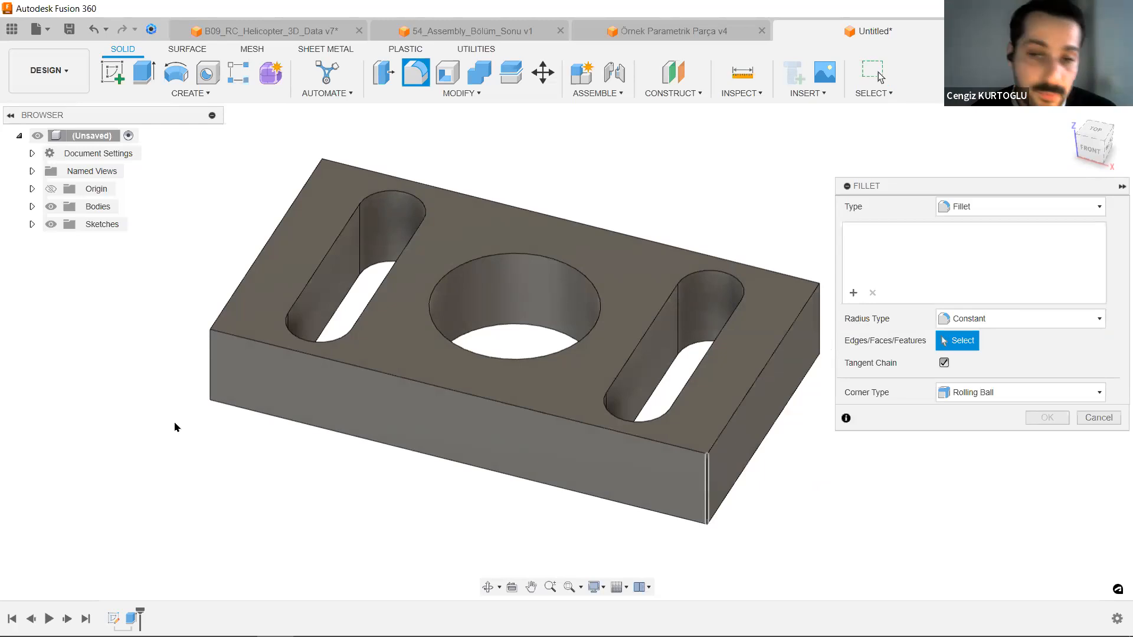
click(211, 357)
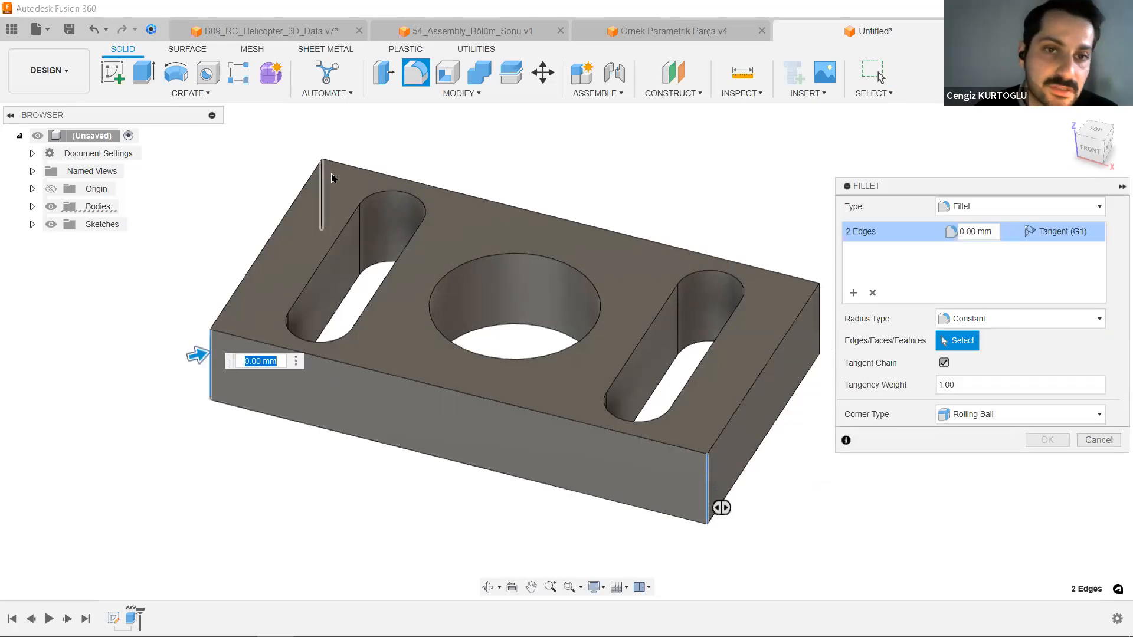
click(322, 177)
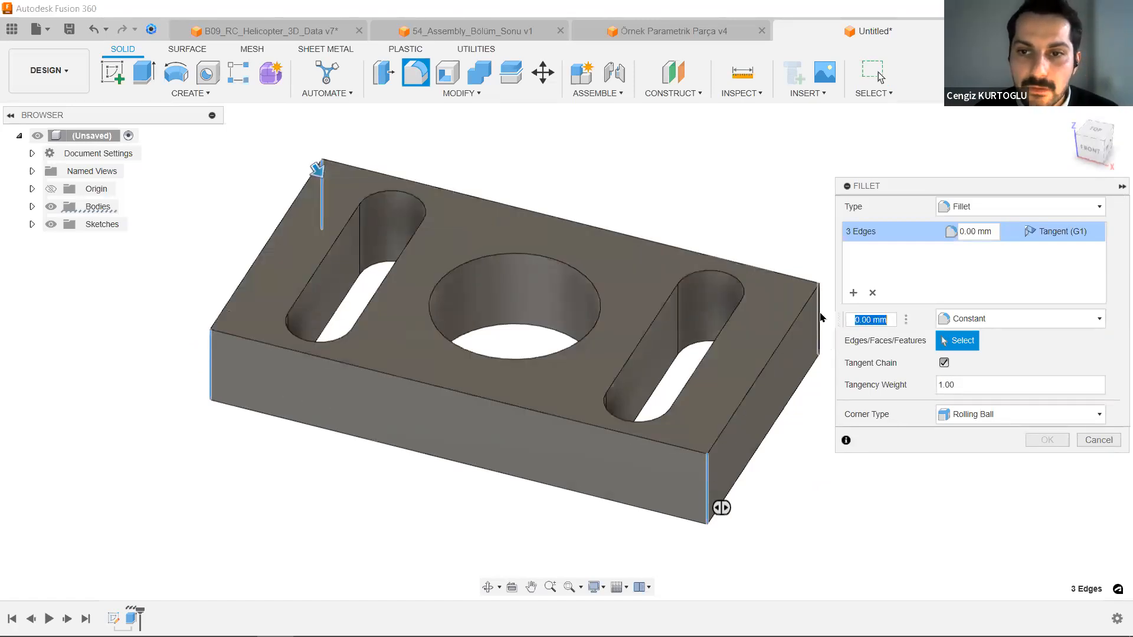
click(818, 318)
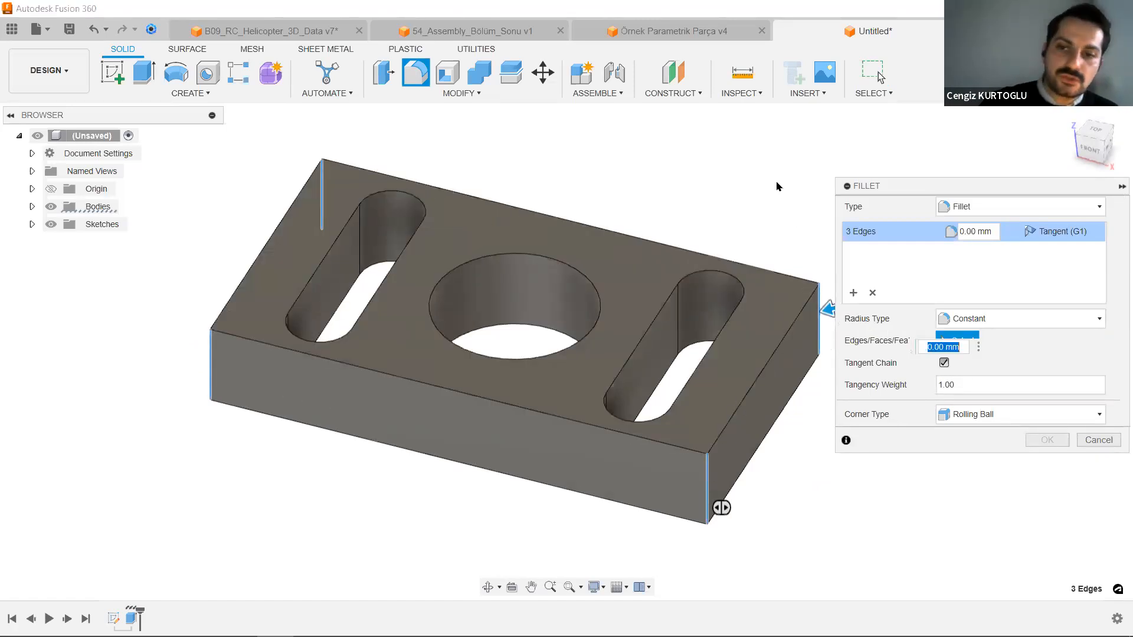
drag(802, 306, 774, 316)
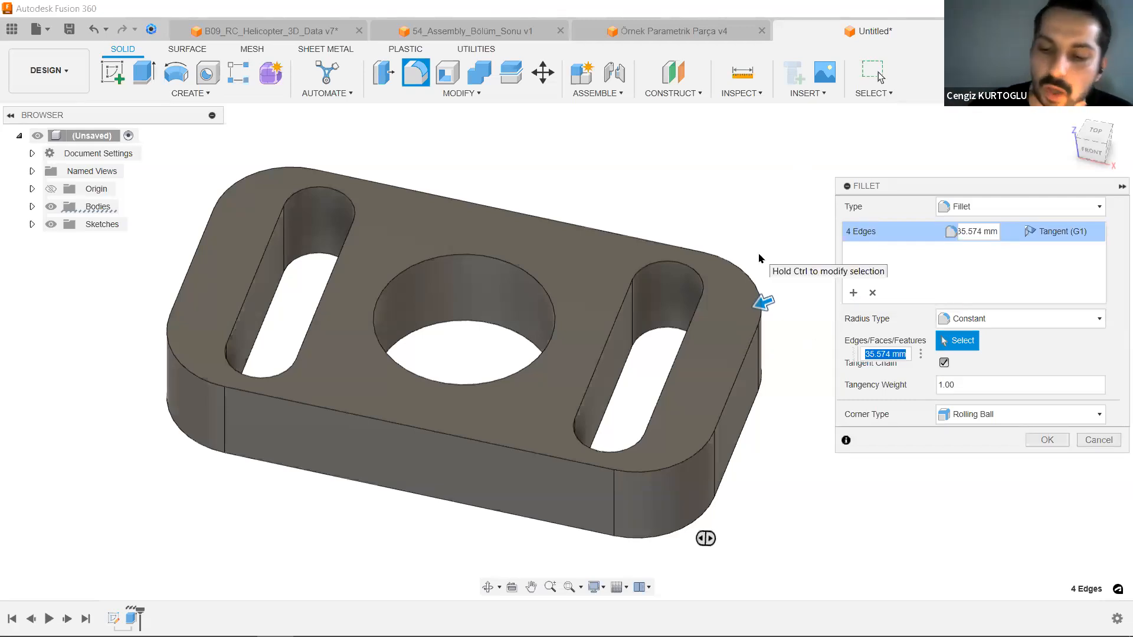
text(40)
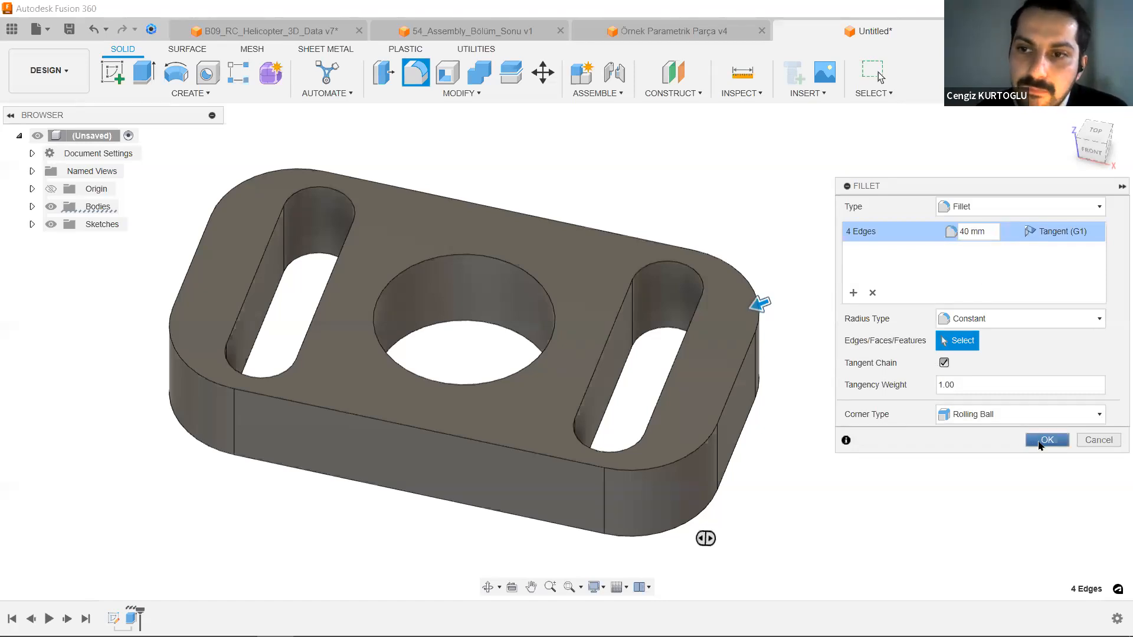
click(1040, 440)
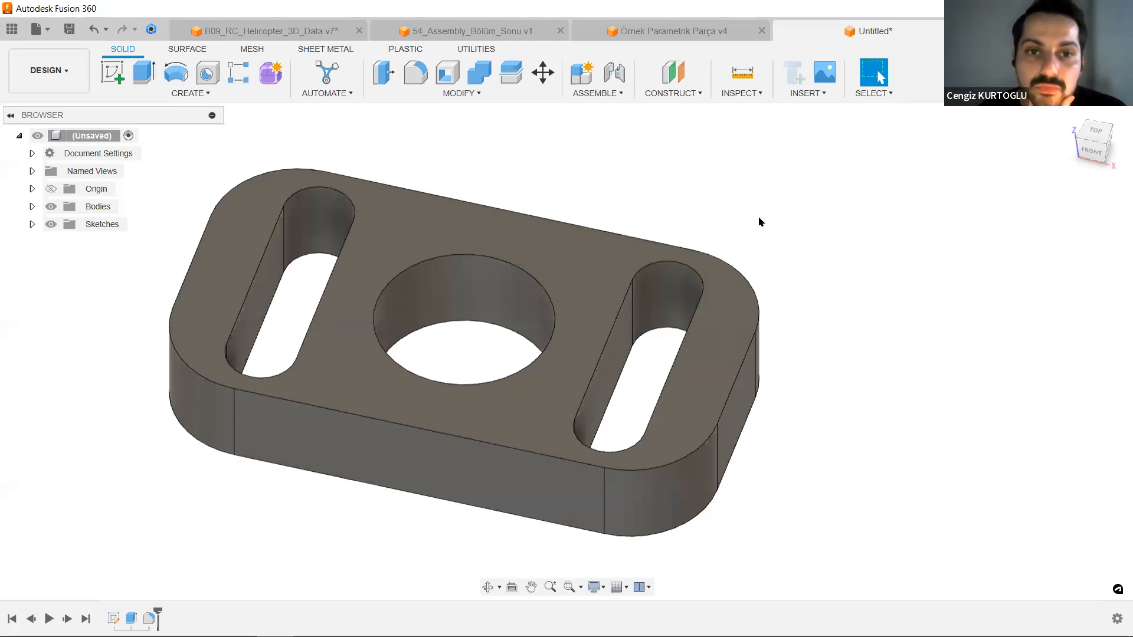
Examine the names and expressions of all model parameters under the plate's sketch, extrusion and corner fillet.
click(452, 94)
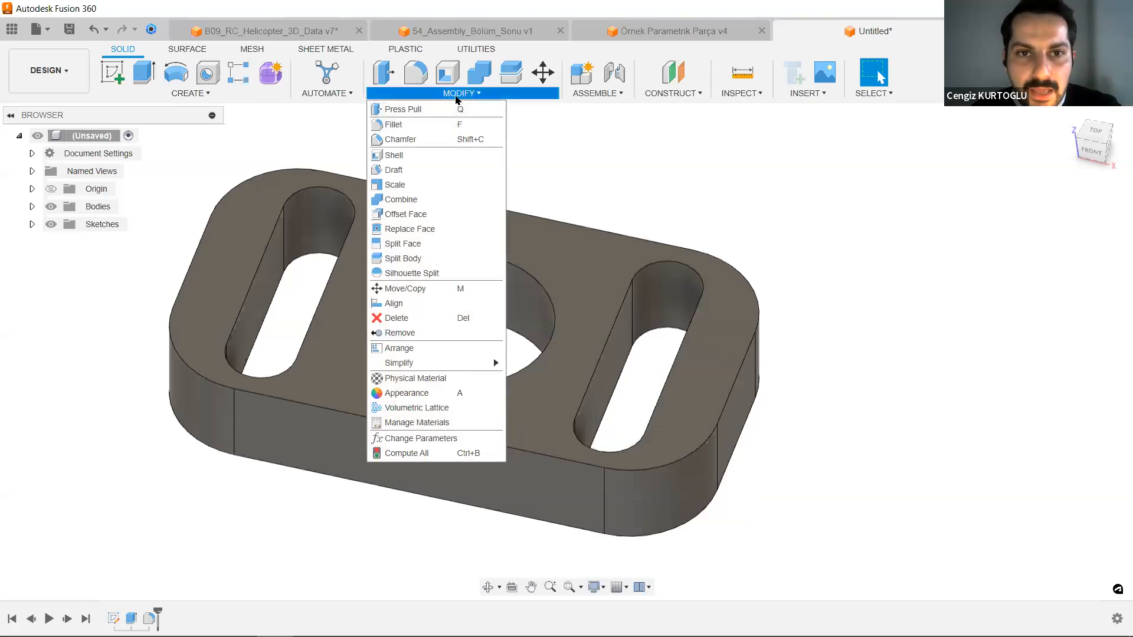
mouse_move(455, 369)
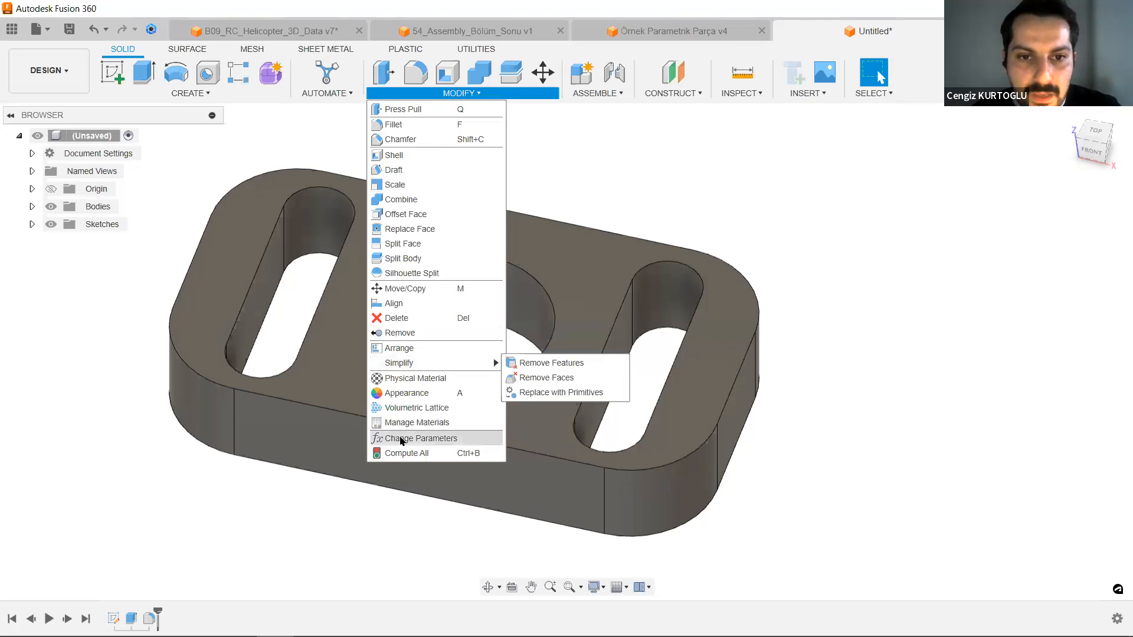
click(444, 442)
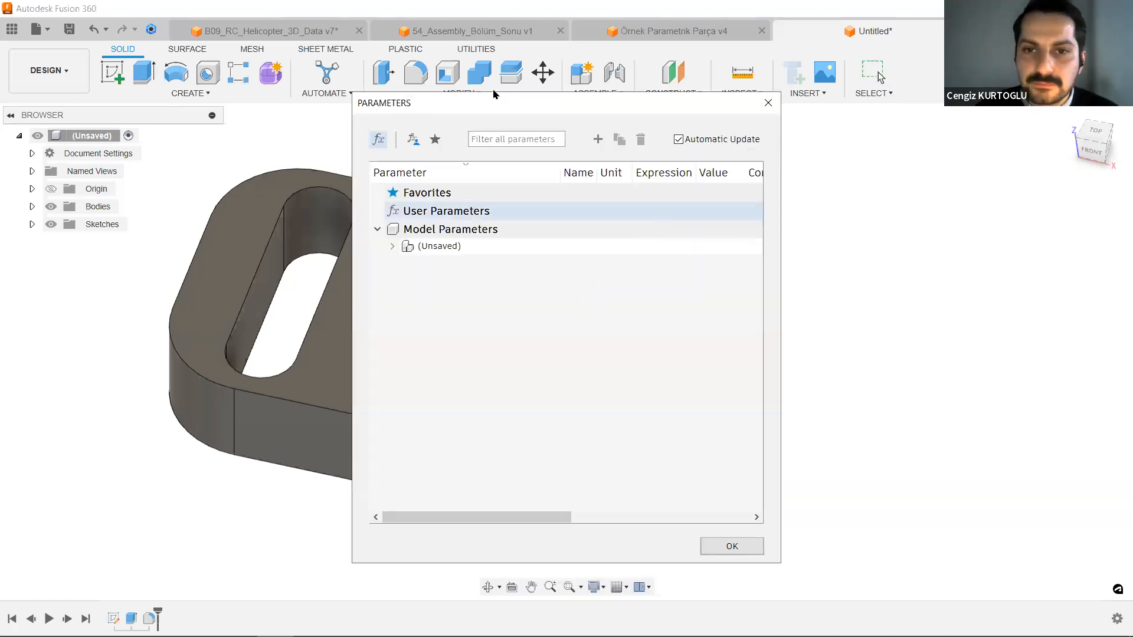
mouse_move(496, 112)
mouse_down()
mouse_move(789, 121)
mouse_move(821, 99)
mouse_up()
click(717, 234)
middle_drag(636, 221, 487, 212)
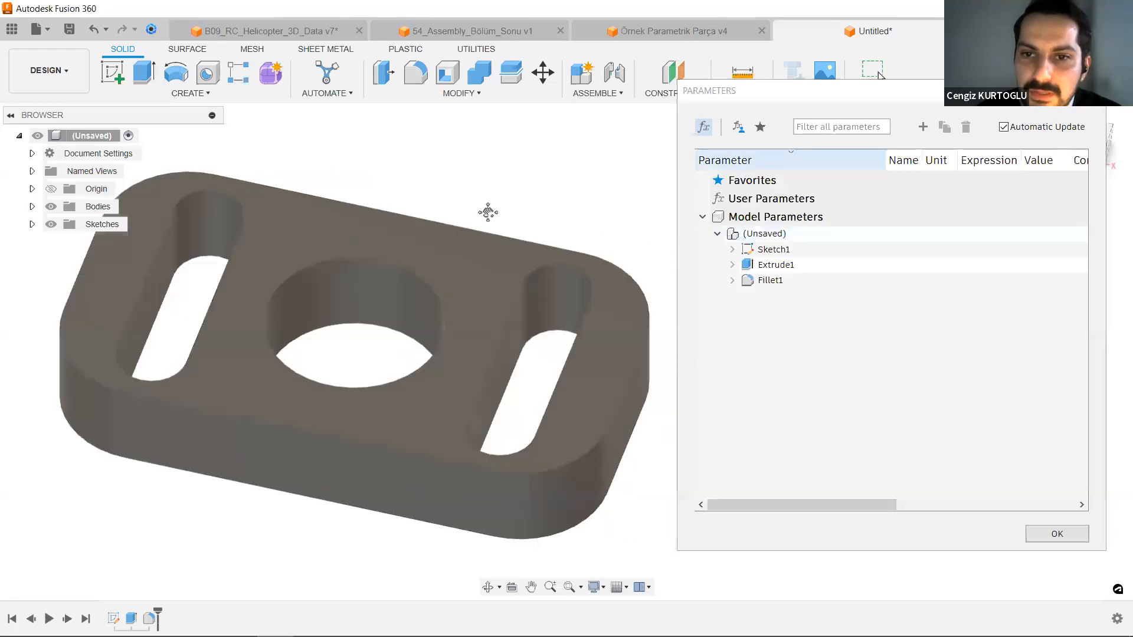
click(732, 250)
click(732, 343)
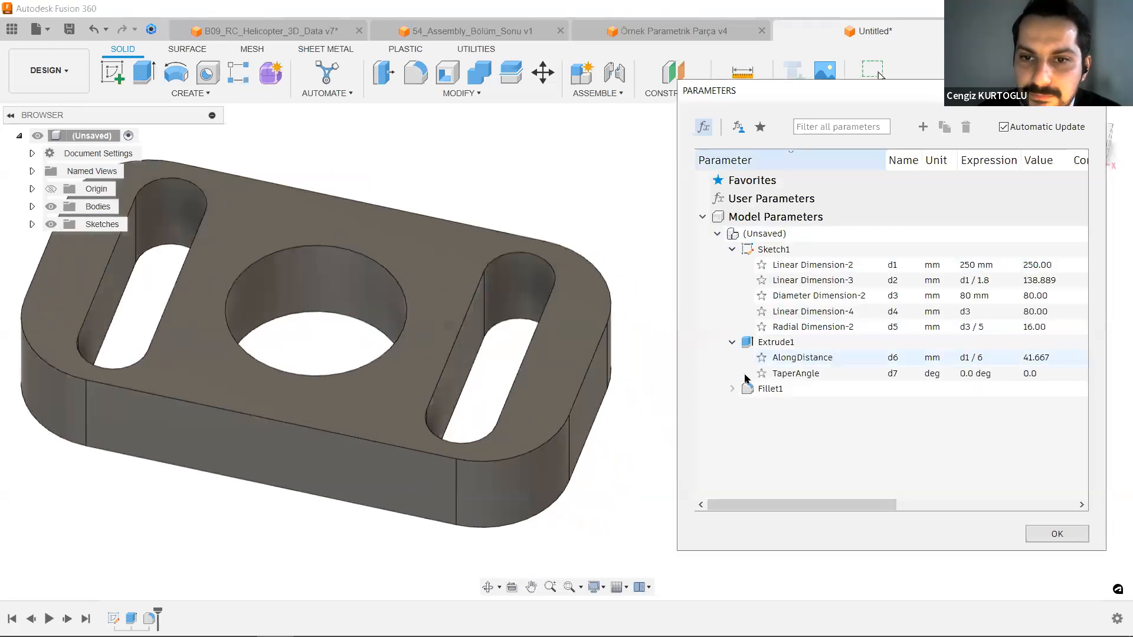
click(732, 389)
middle_drag(412, 262, 444, 258)
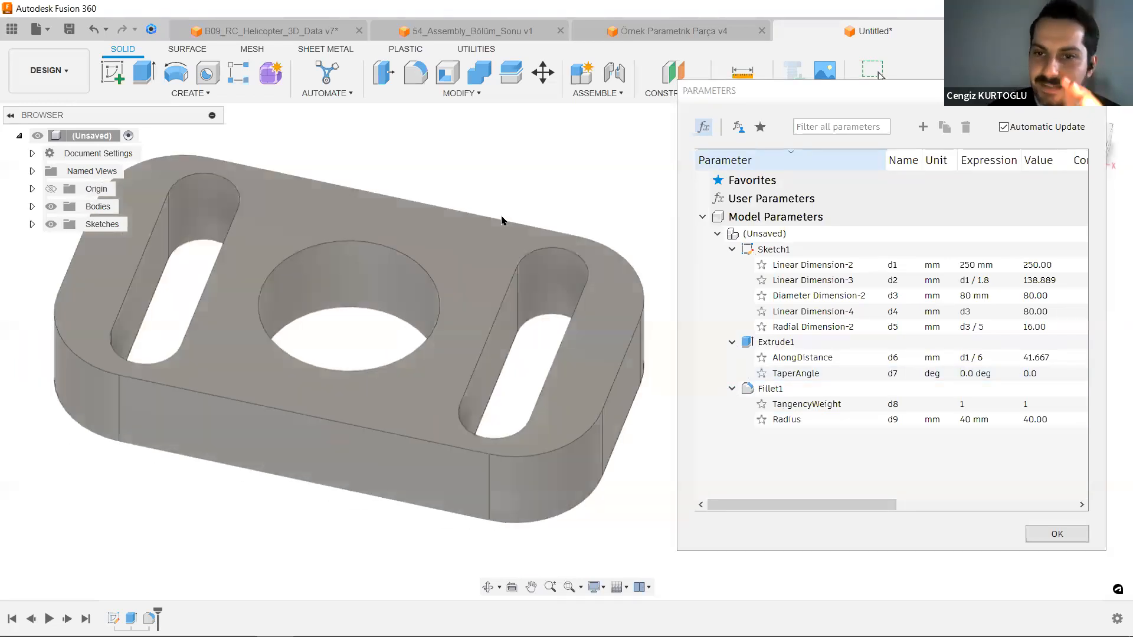
scroll(501, 218, down, 1)
middle_drag(502, 196, 503, 220)
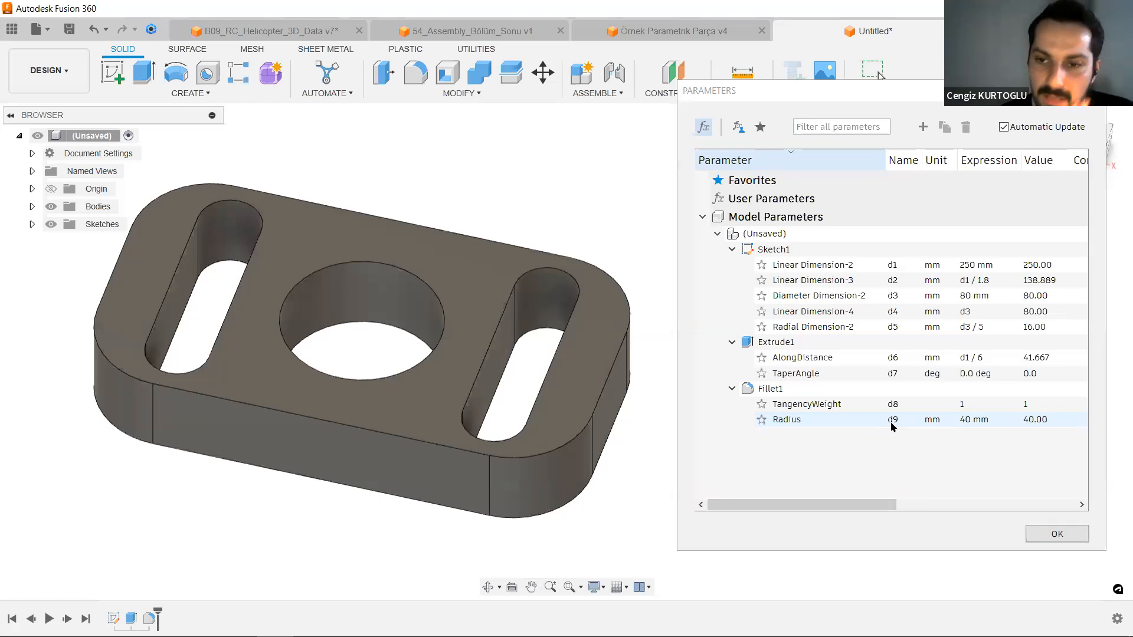
click(1036, 533)
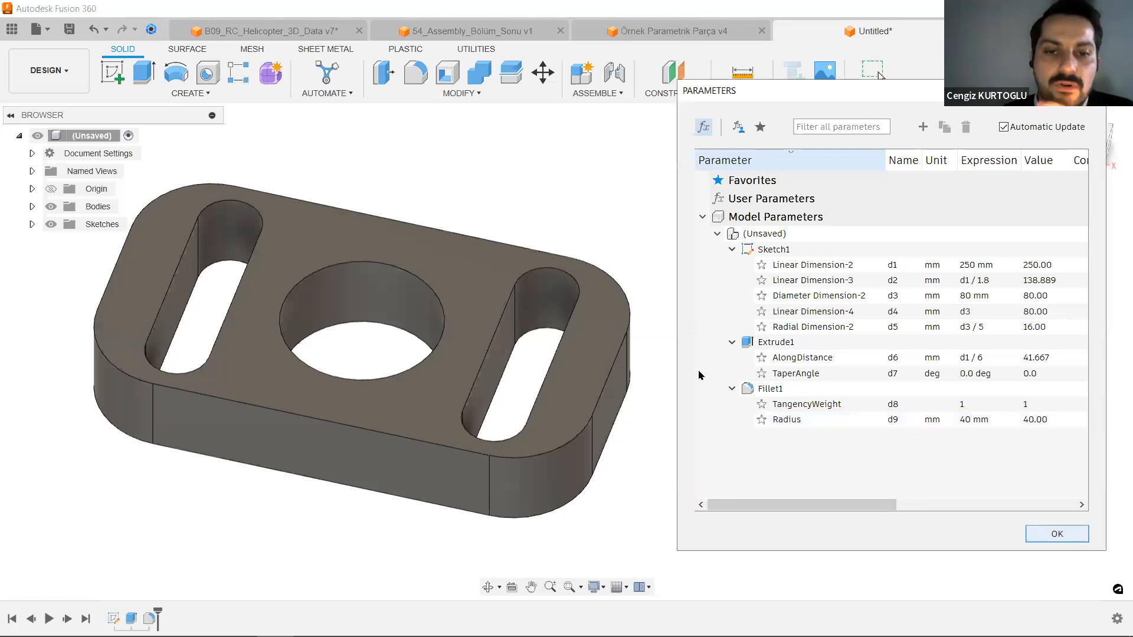
Fillet the plate's outer upper and lower perimeter edges with a constant radius given by the expression d9/8.
middle_drag(713, 434, 777, 403)
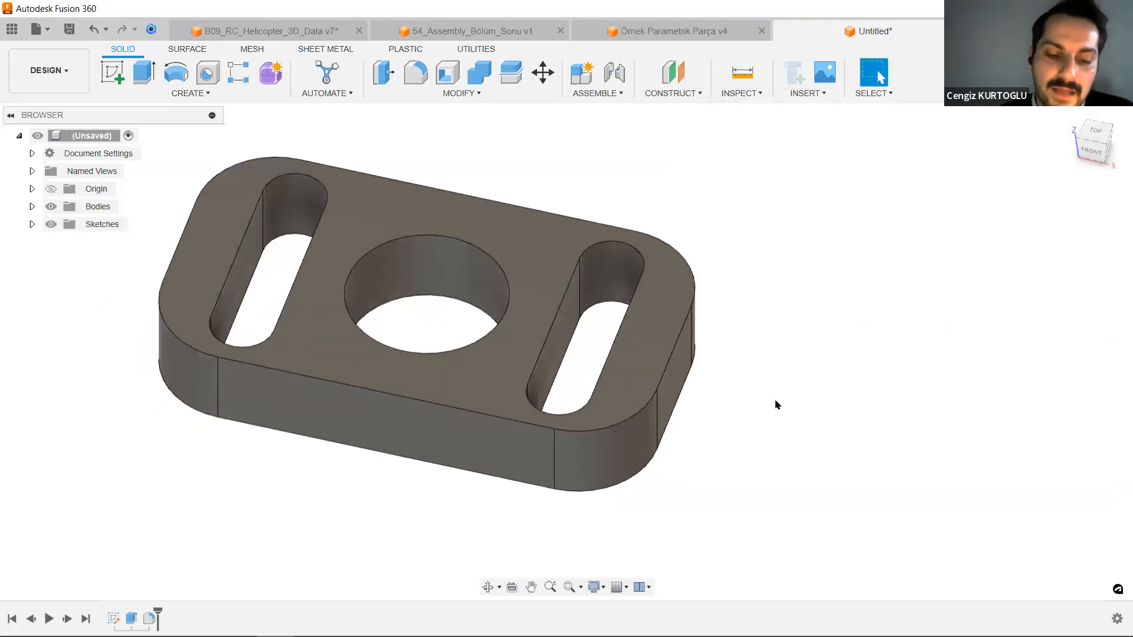
key(f)
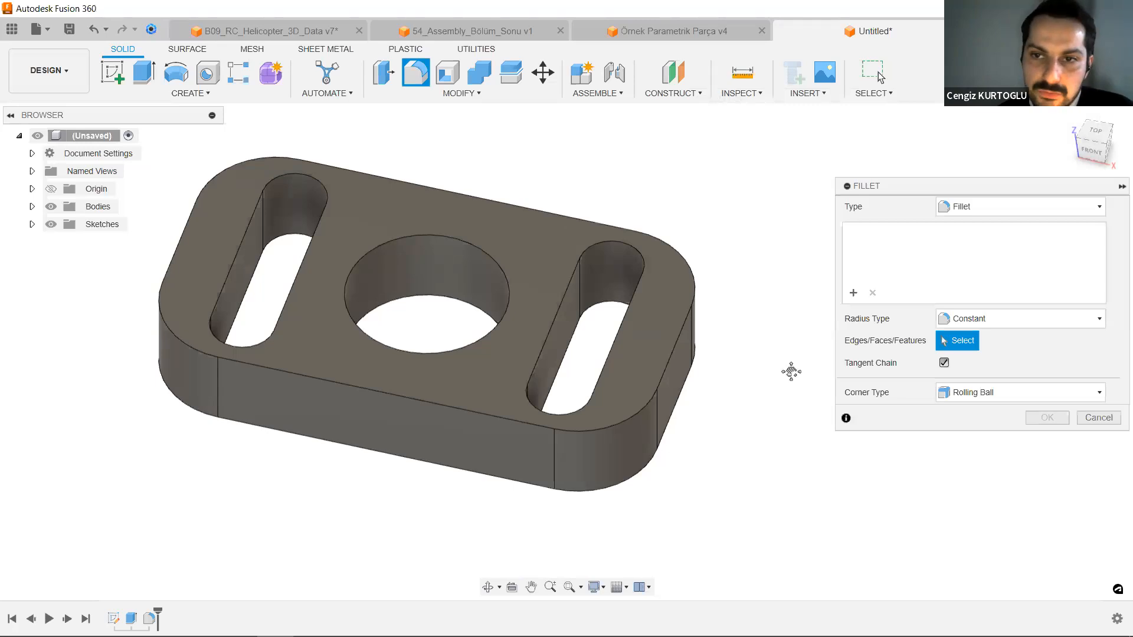
middle_drag(790, 372, 793, 379)
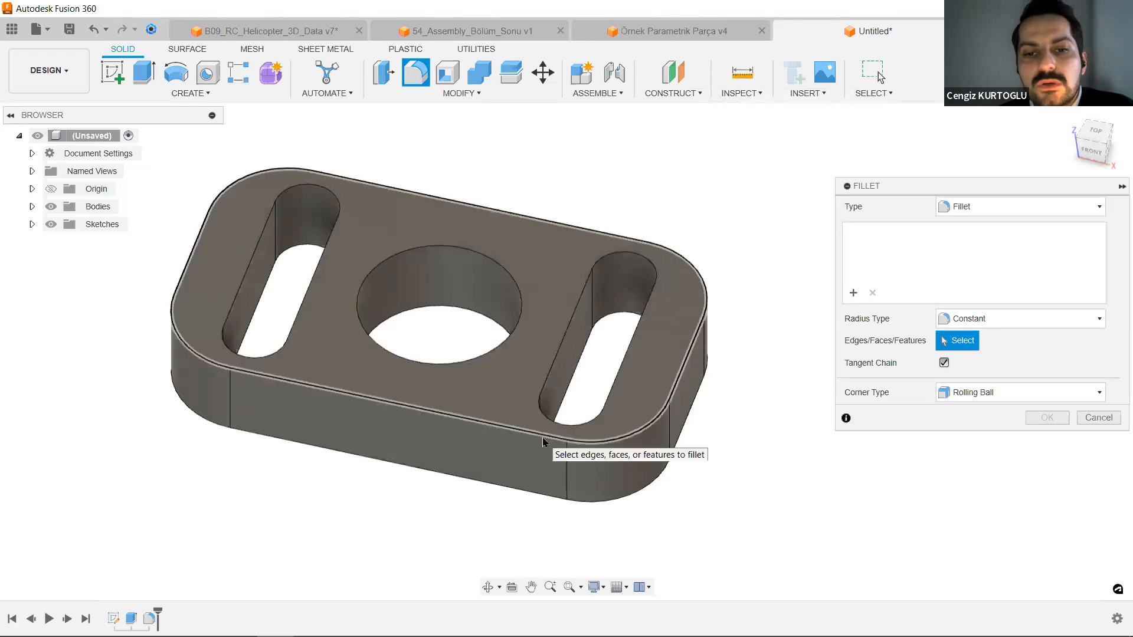
click(631, 444)
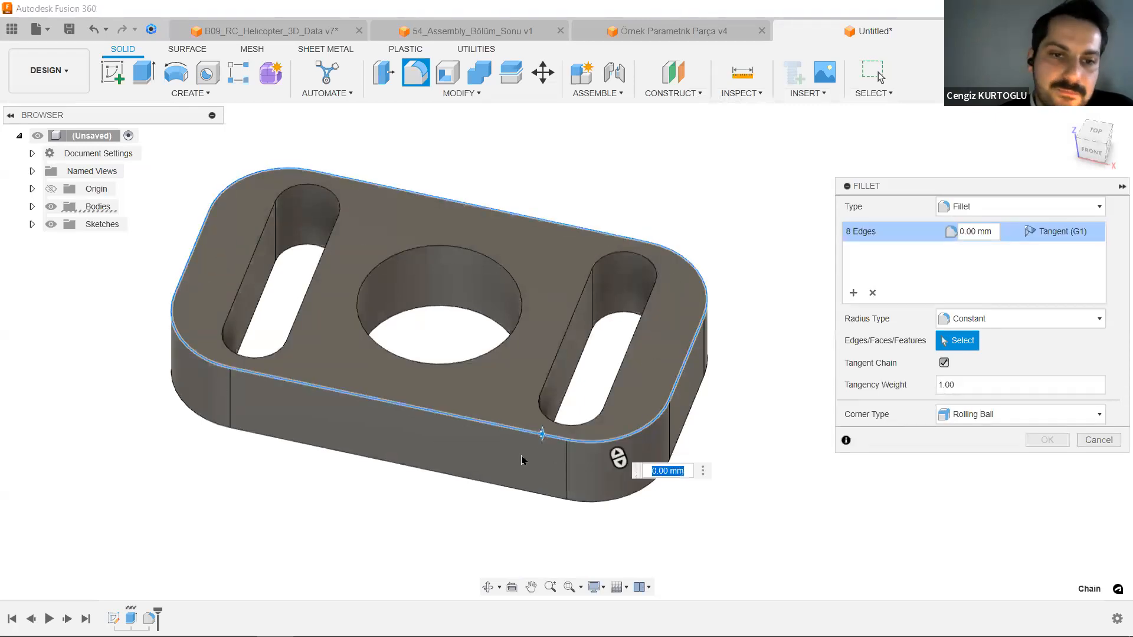
click(410, 466)
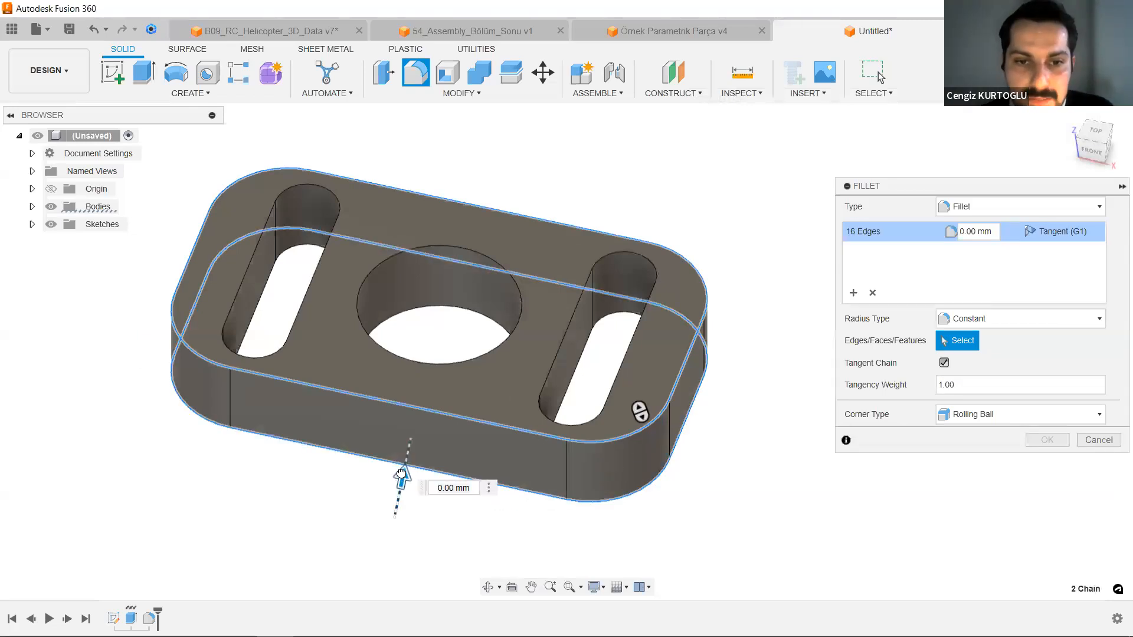
drag(402, 472, 404, 468)
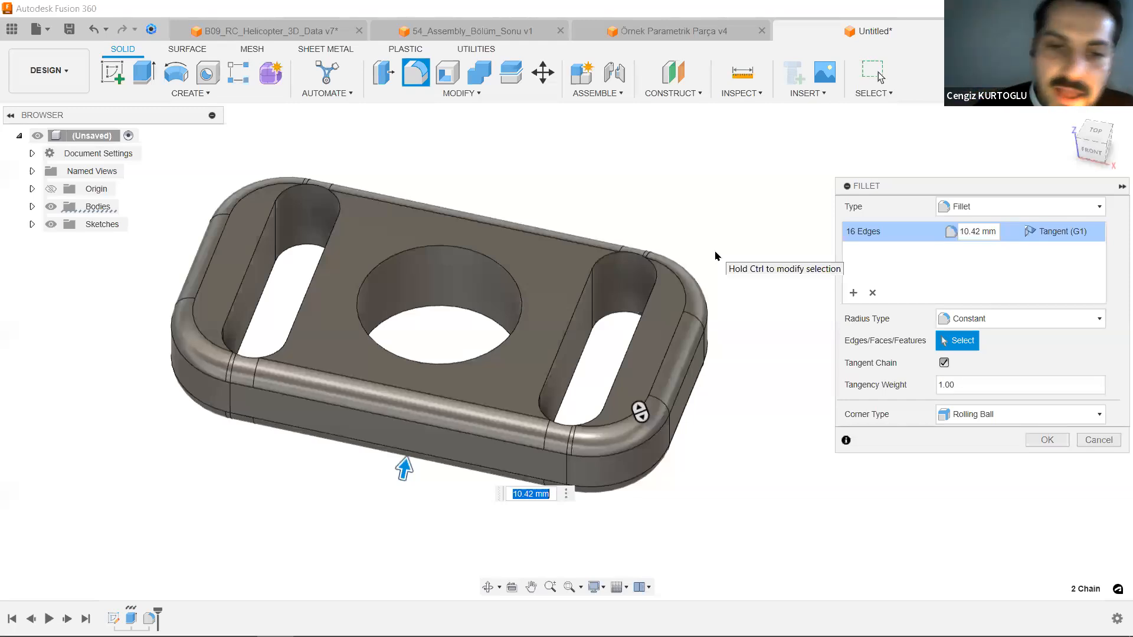
drag(403, 467, 403, 472)
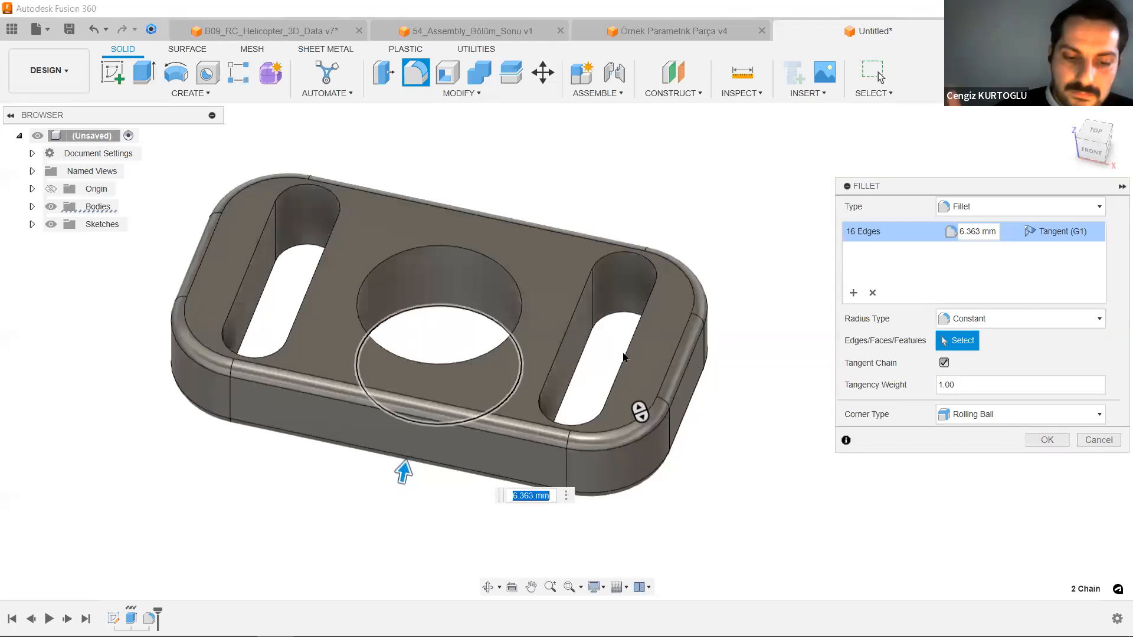
text(d9/8)
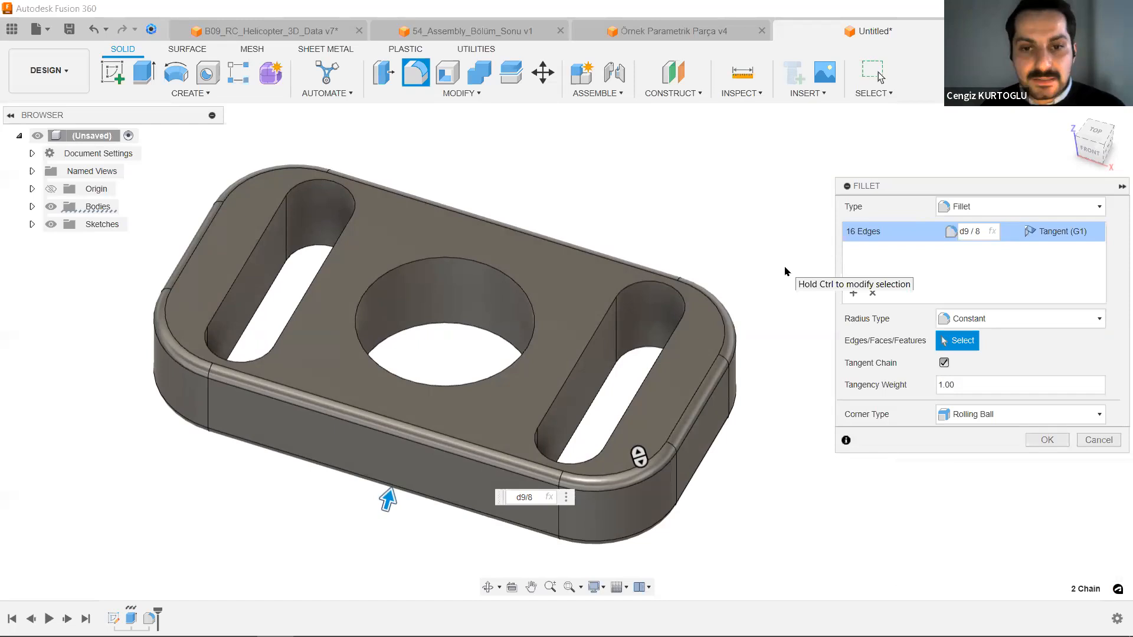
click(1047, 439)
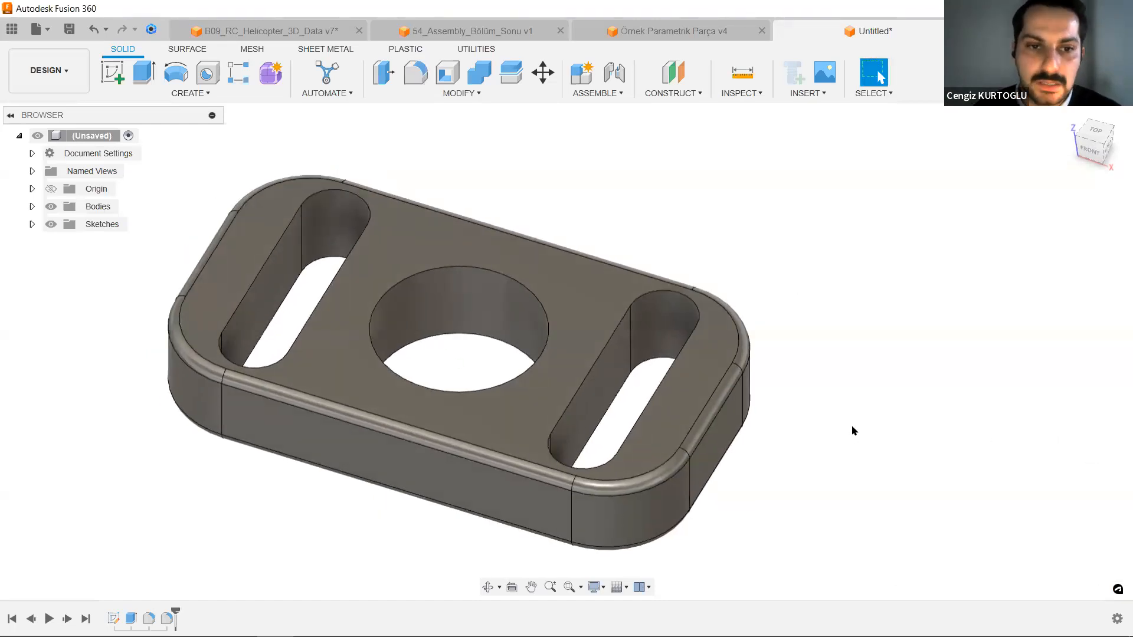
Set the sketch's linear dimension d1 to 300 mm in the model parameters.
click(463, 93)
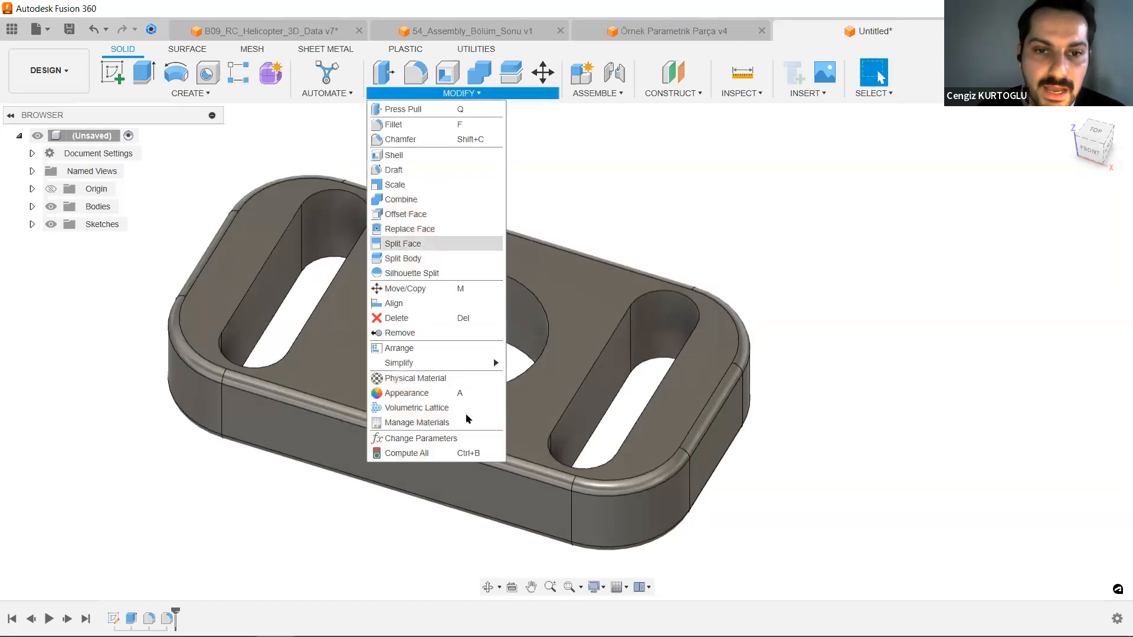
click(443, 438)
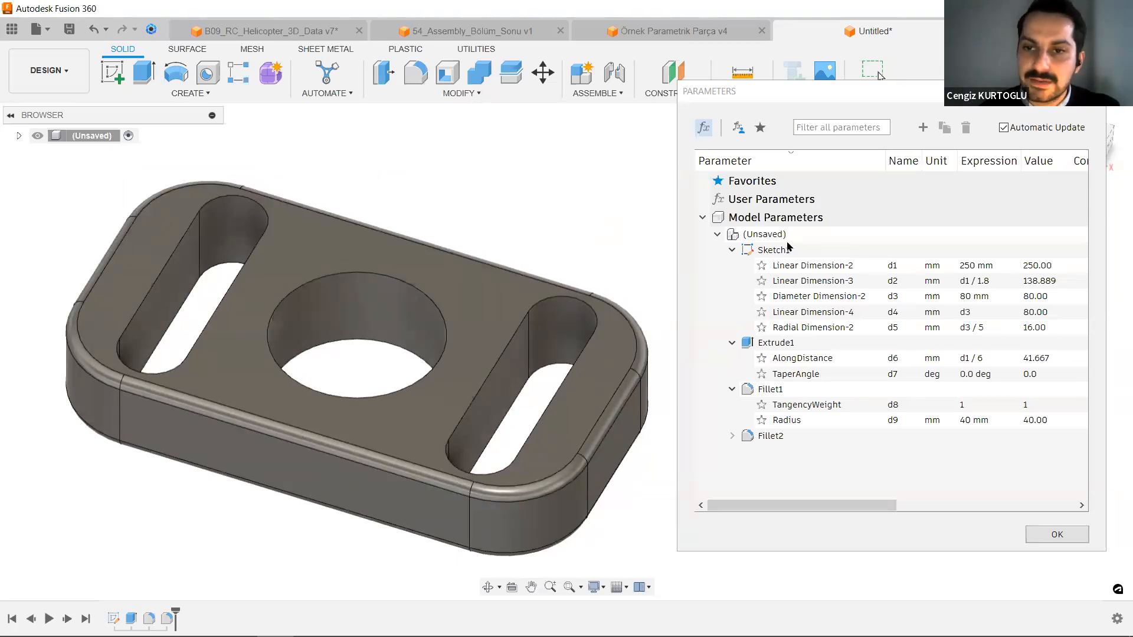
click(975, 263)
drag(977, 264, 945, 266)
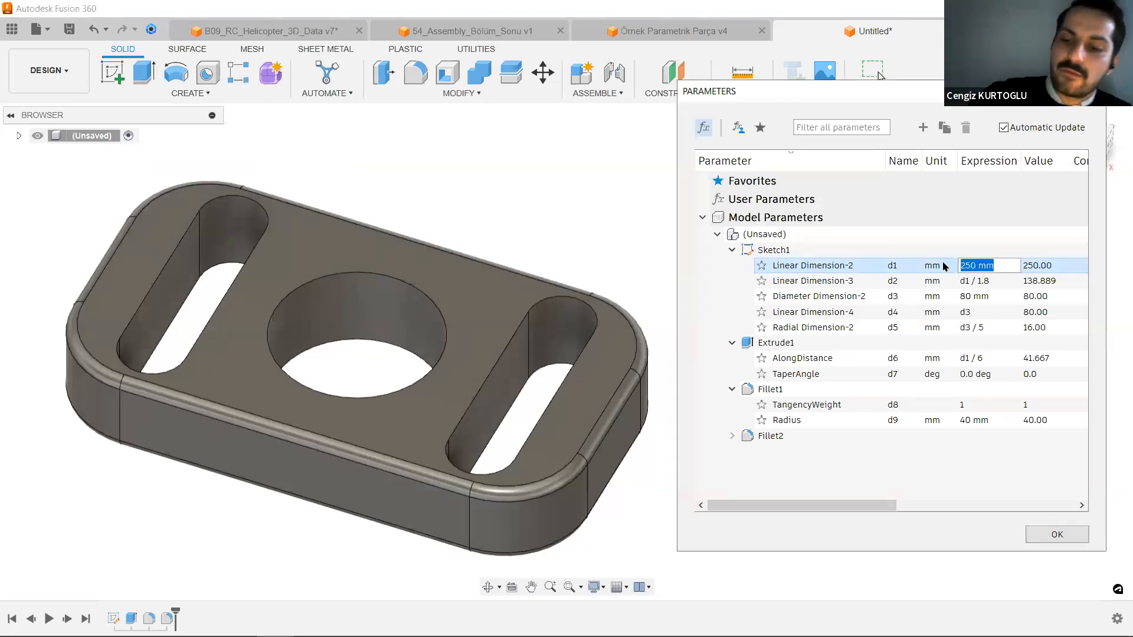
text(300)
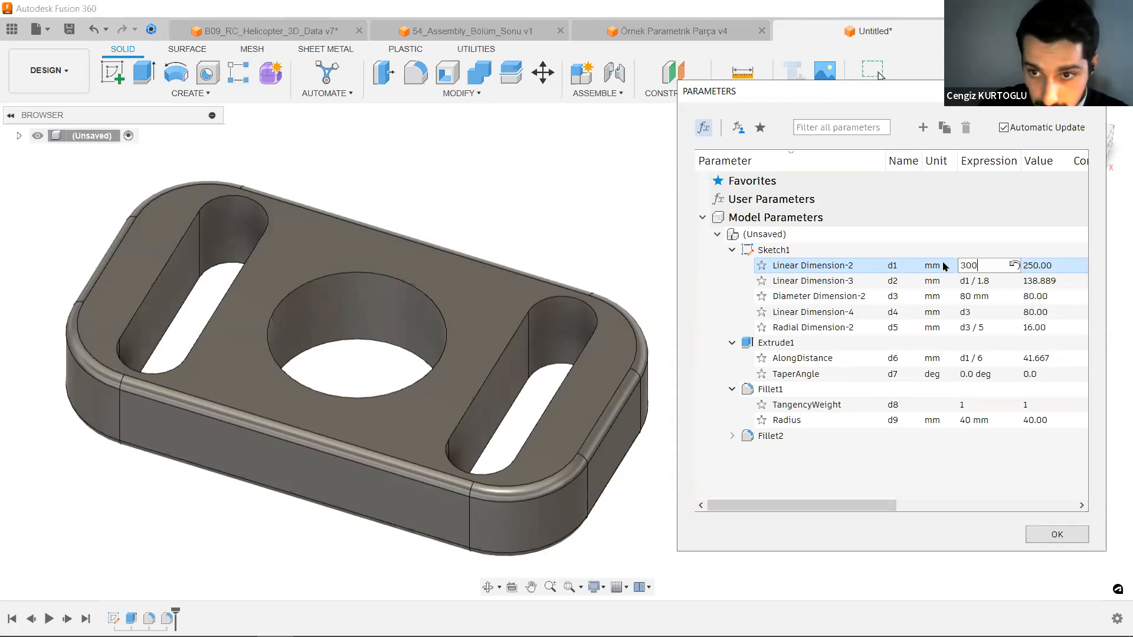
key(Return)
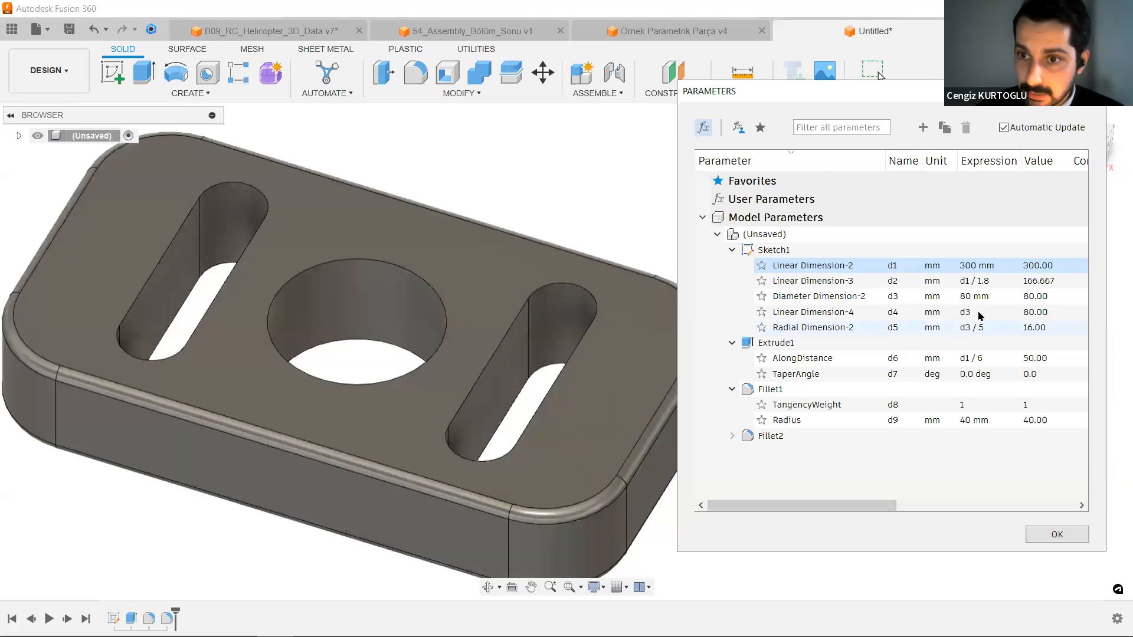
Set the central hole's diameter parameter d3 to 100 mm.
click(1007, 298)
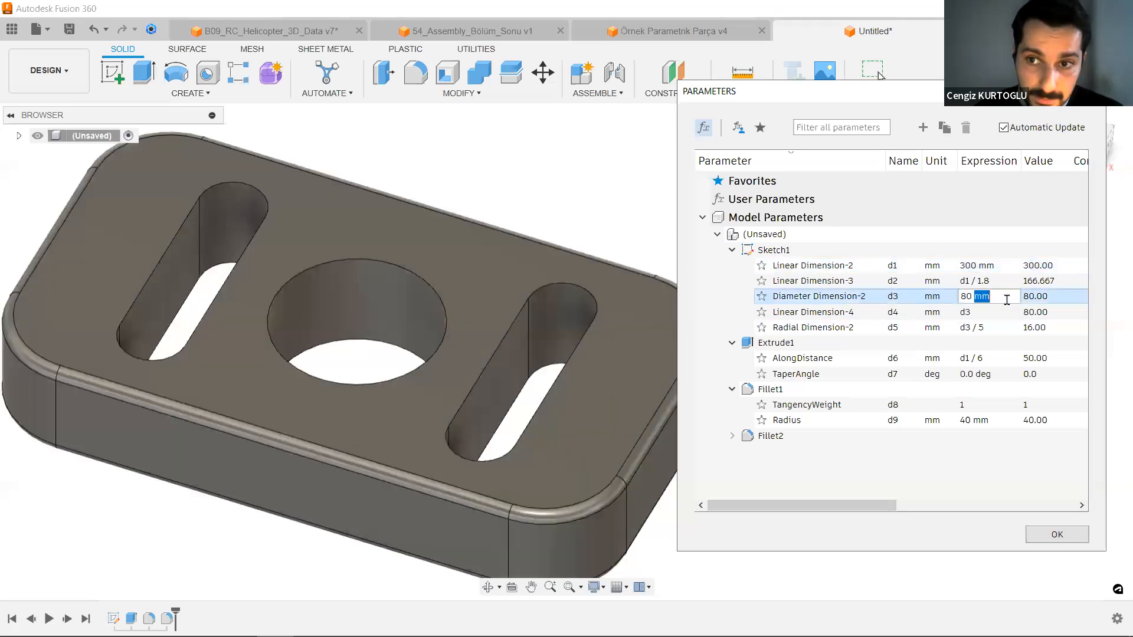
double_click(966, 296)
key(ctrl+a)
text(100)
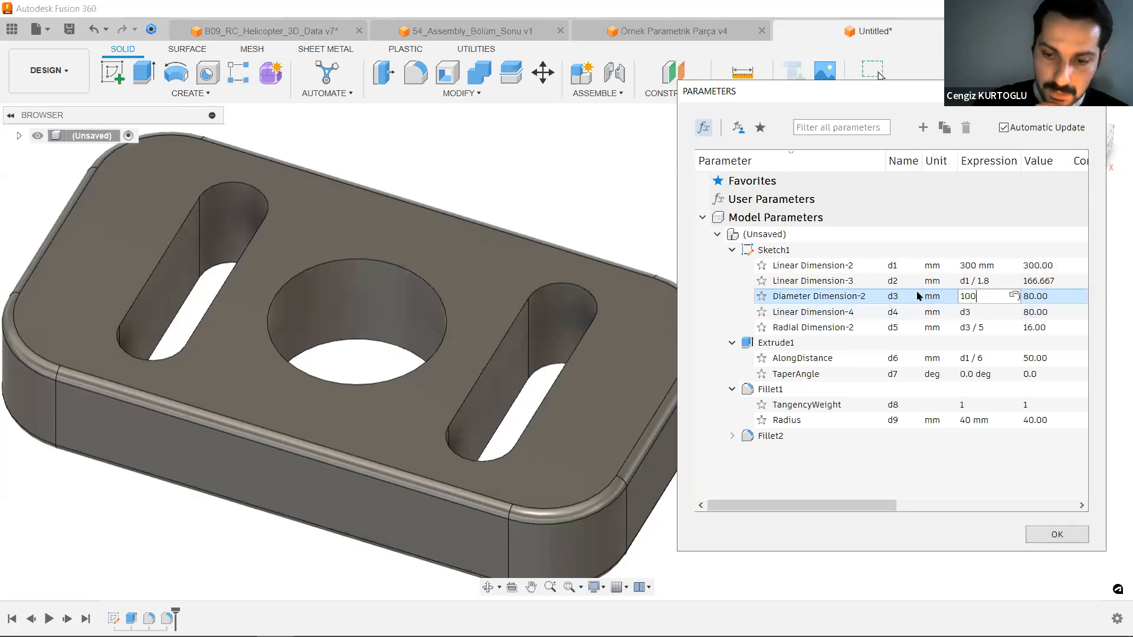
key(Return)
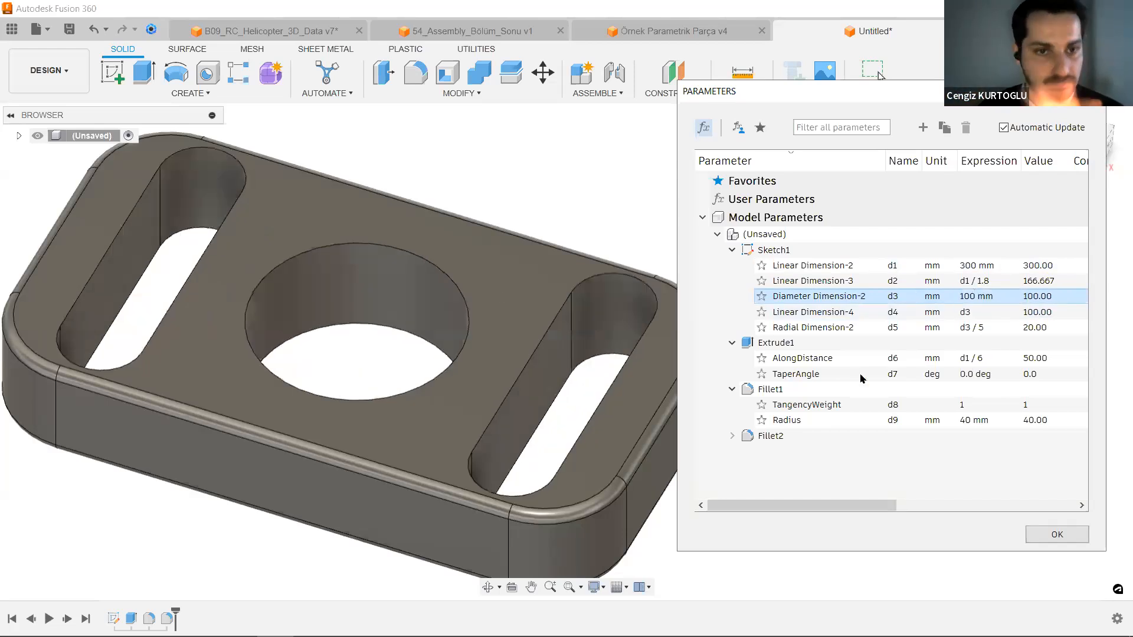
scroll(499, 296, down, 2)
middle_drag(568, 183, 576, 190)
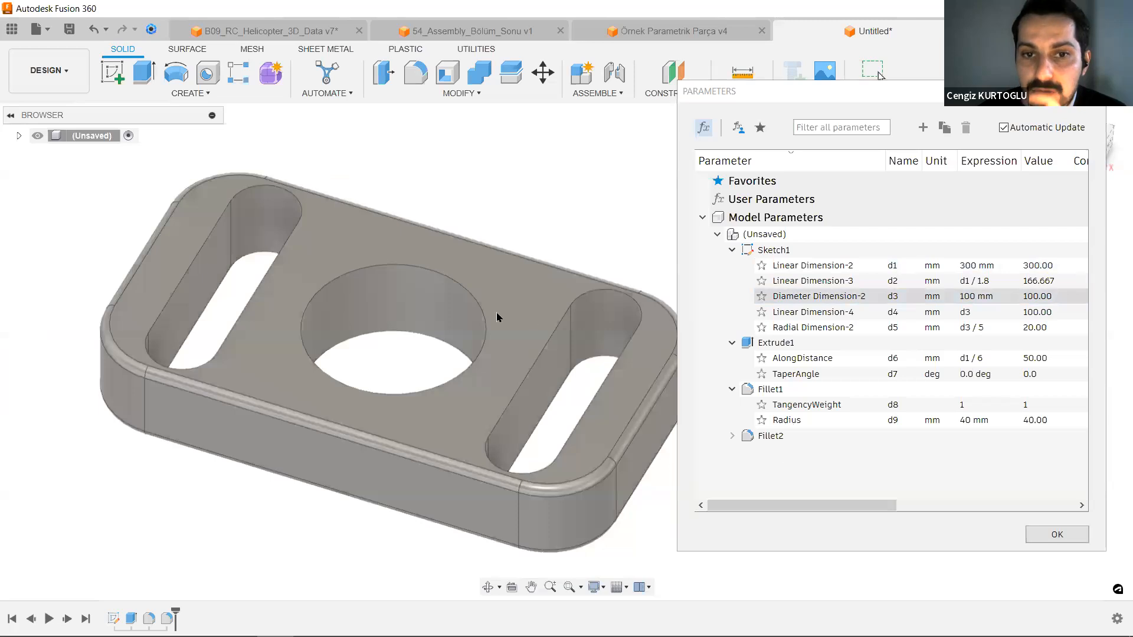
Open the expression of the hole diameter parameter d3, leave the edit and close the parameter list.
click(970, 301)
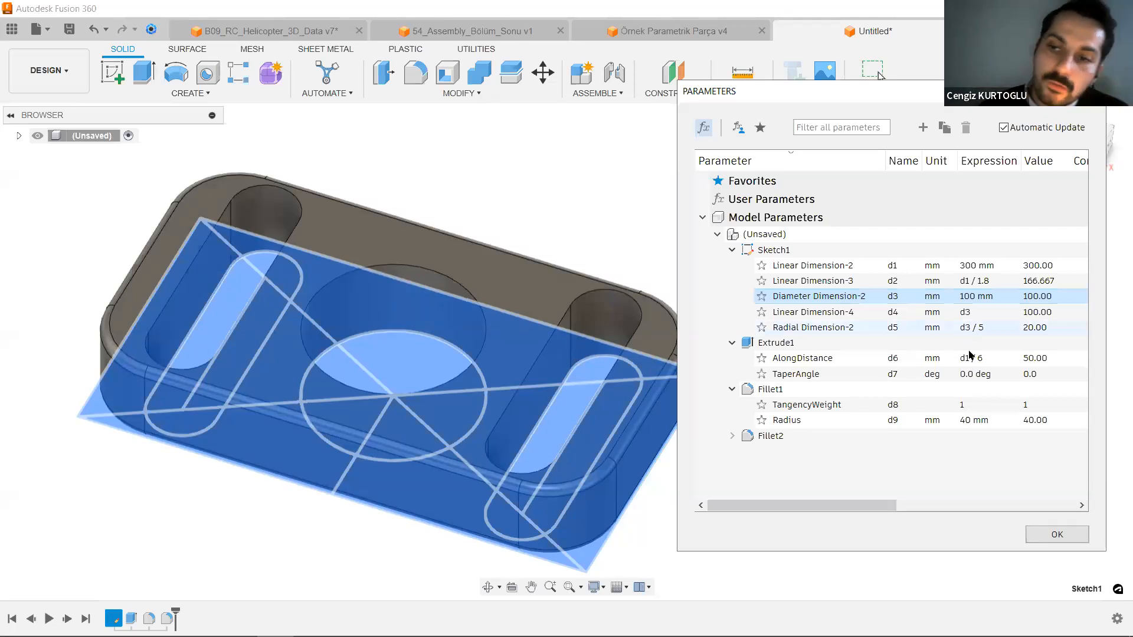
click(972, 298)
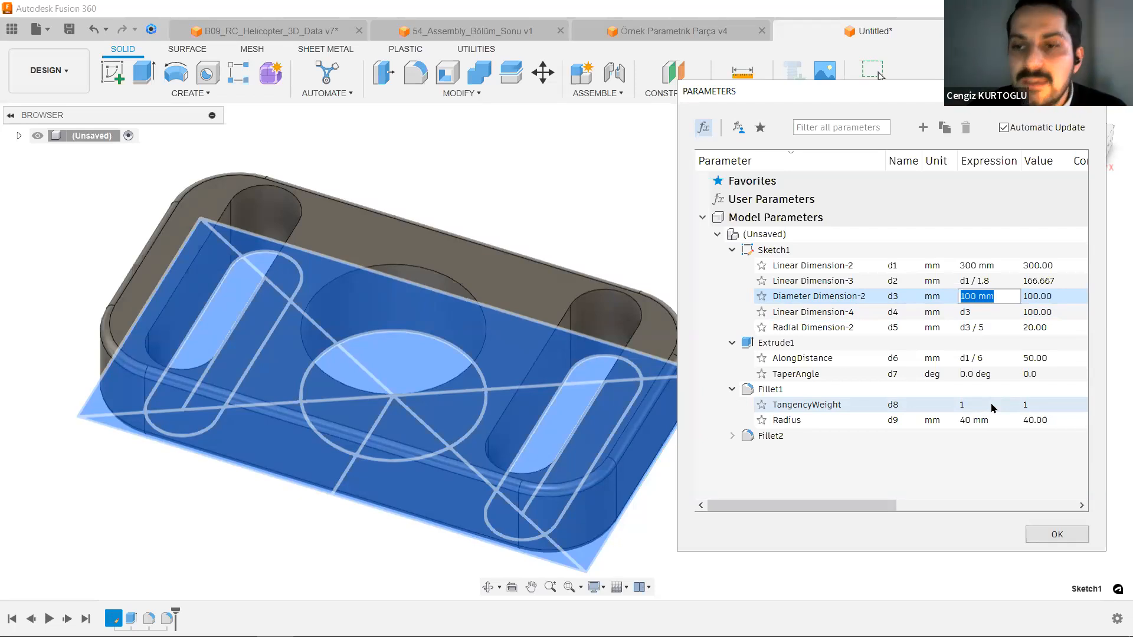
click(929, 468)
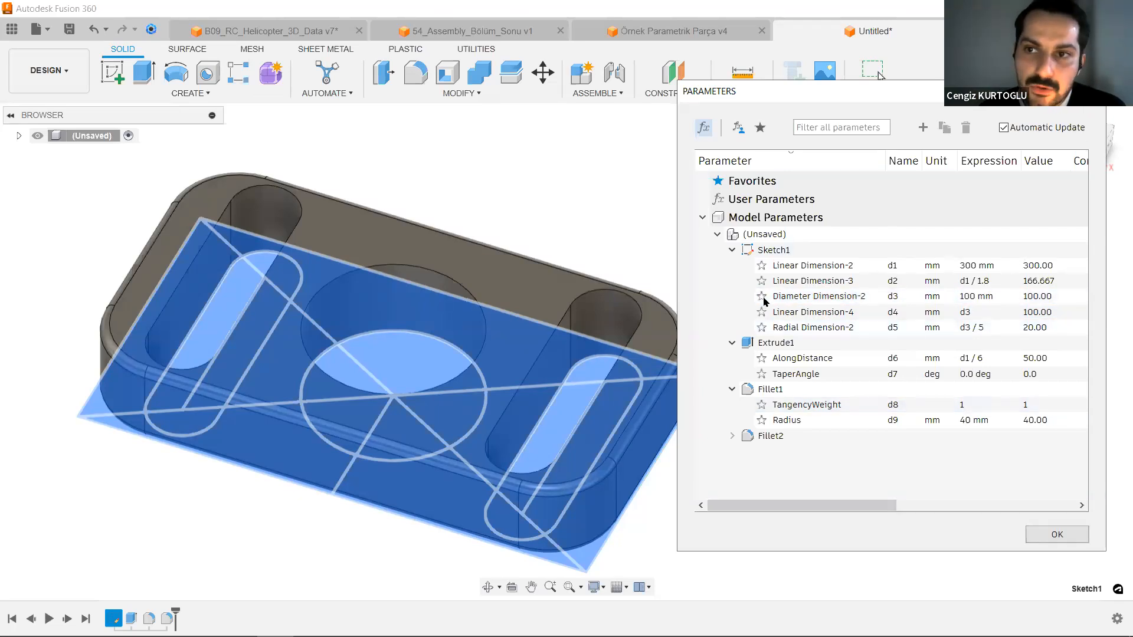
key(Escape)
middle_drag(787, 325, 862, 320)
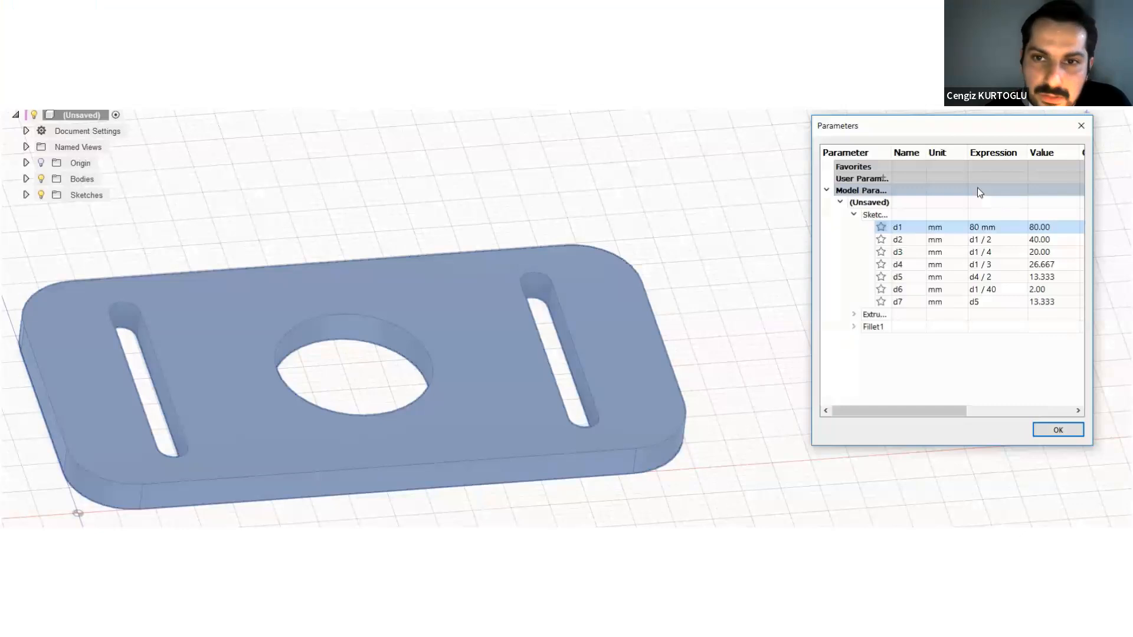
Switch from the presentation back to the parametric plate design in Fusion 360.
mouse_move(741, 185)
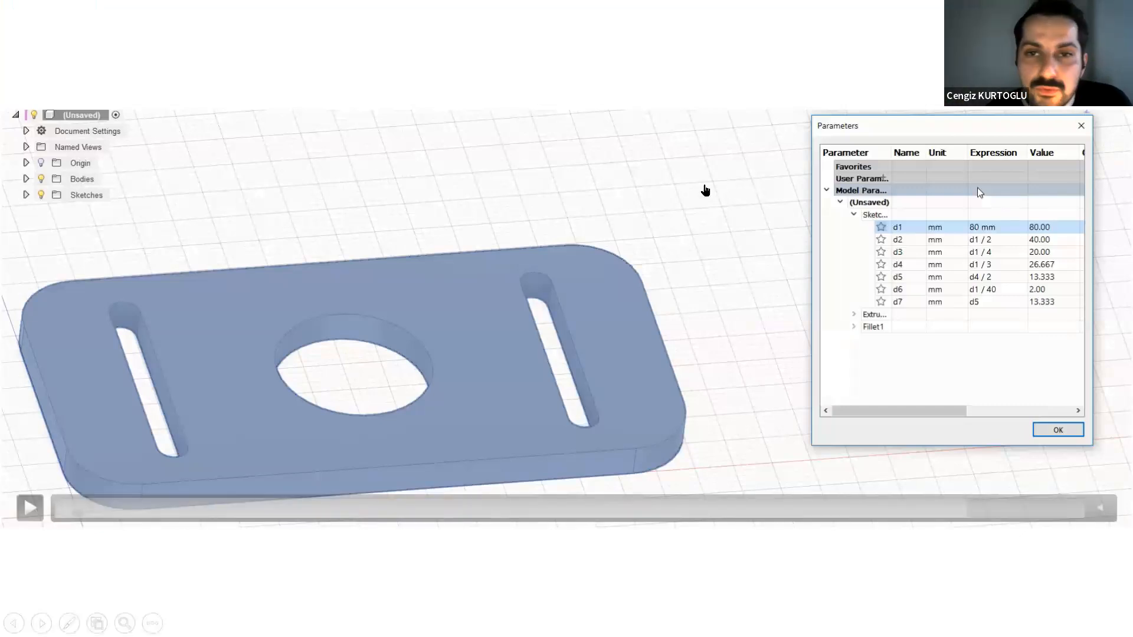
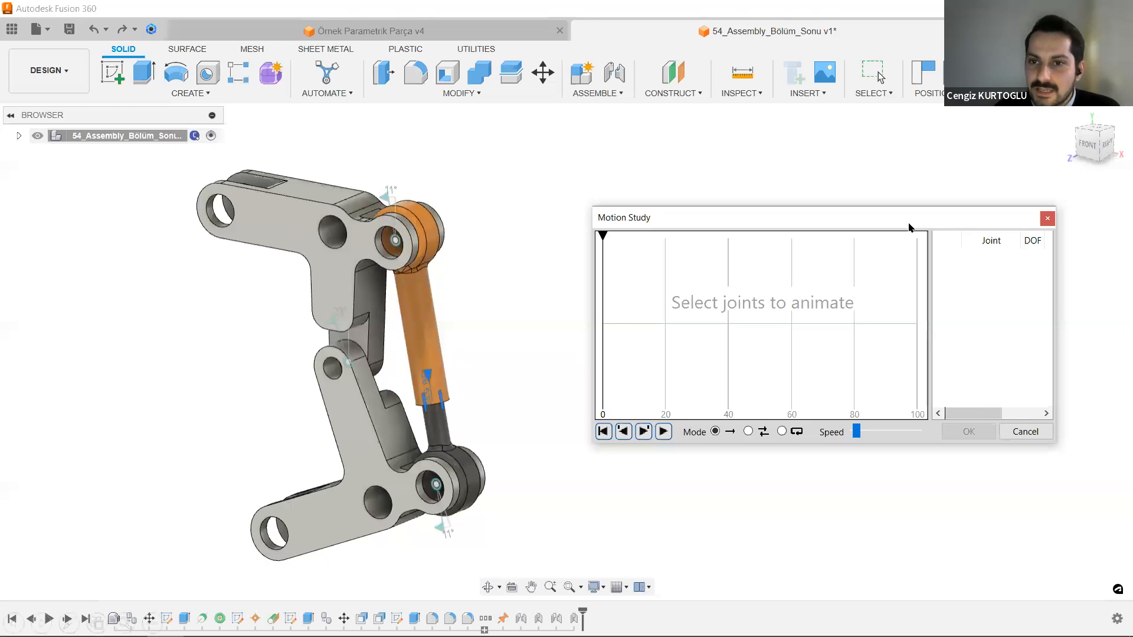
click(624, 441)
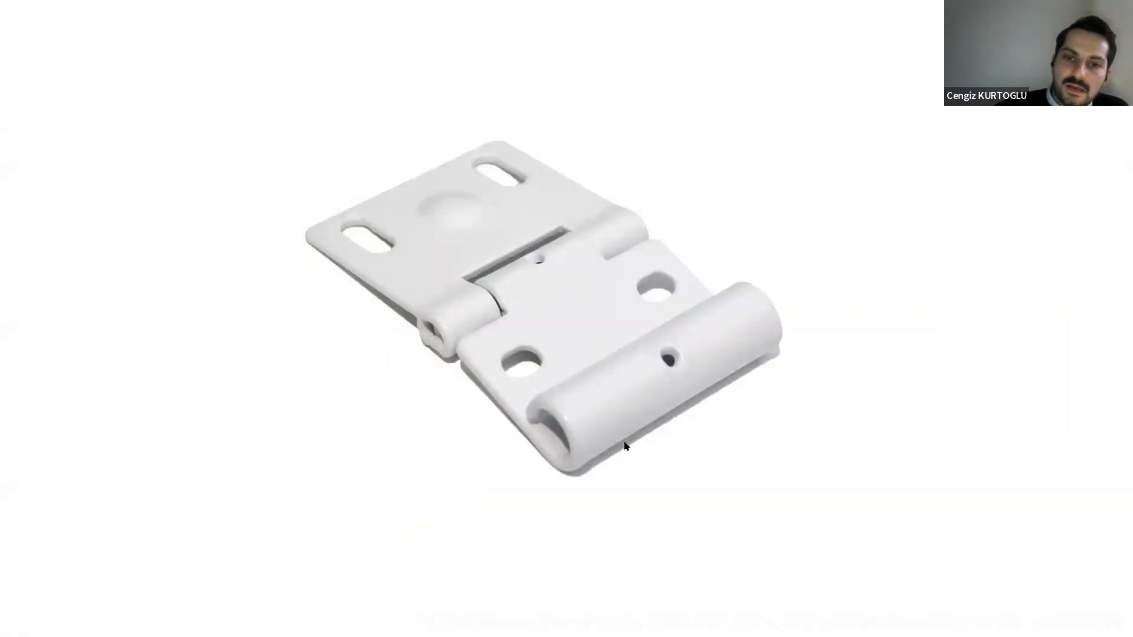
key(Left)
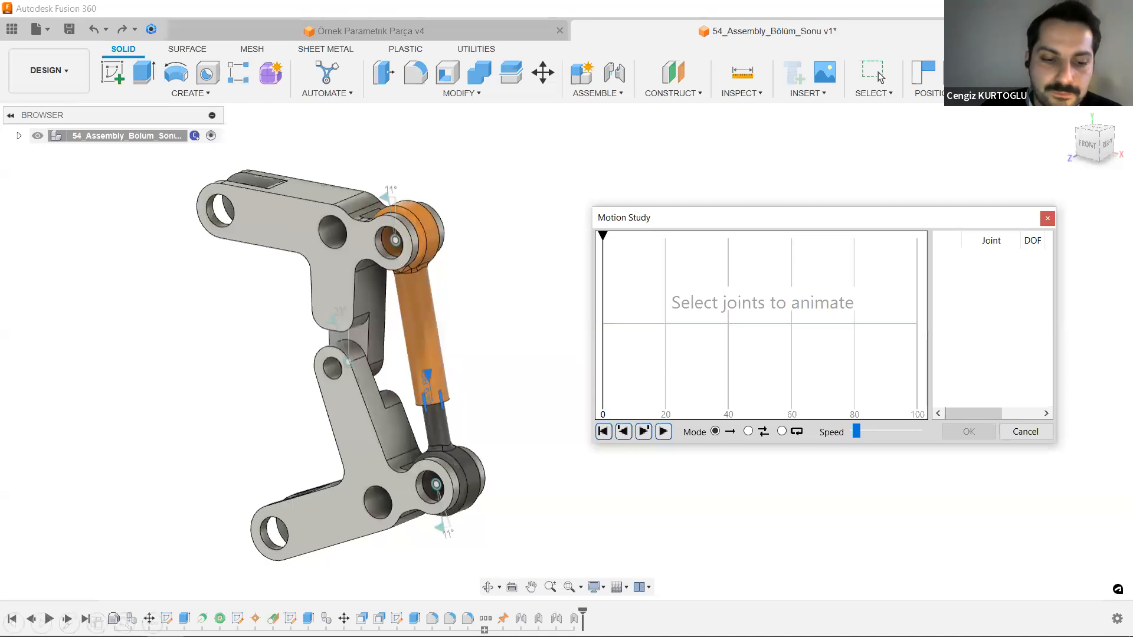
key(alt+Tab)
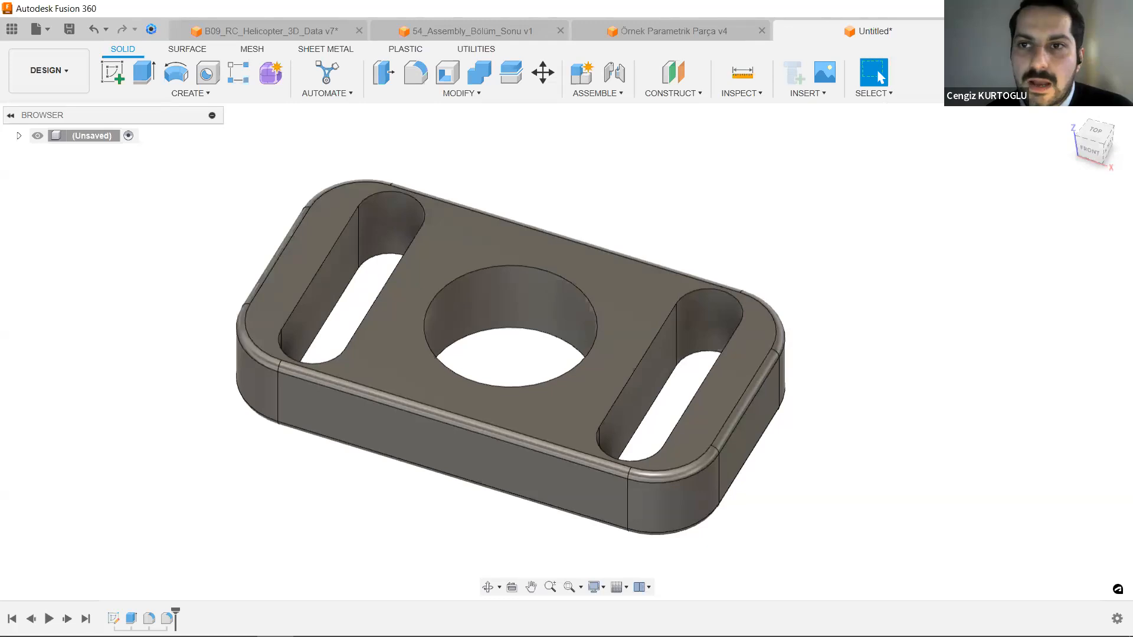
Close the untitled plate design without saving it and switch to the 54_Assembly_Bölüm_Sonu design.
key(ctrl+w)
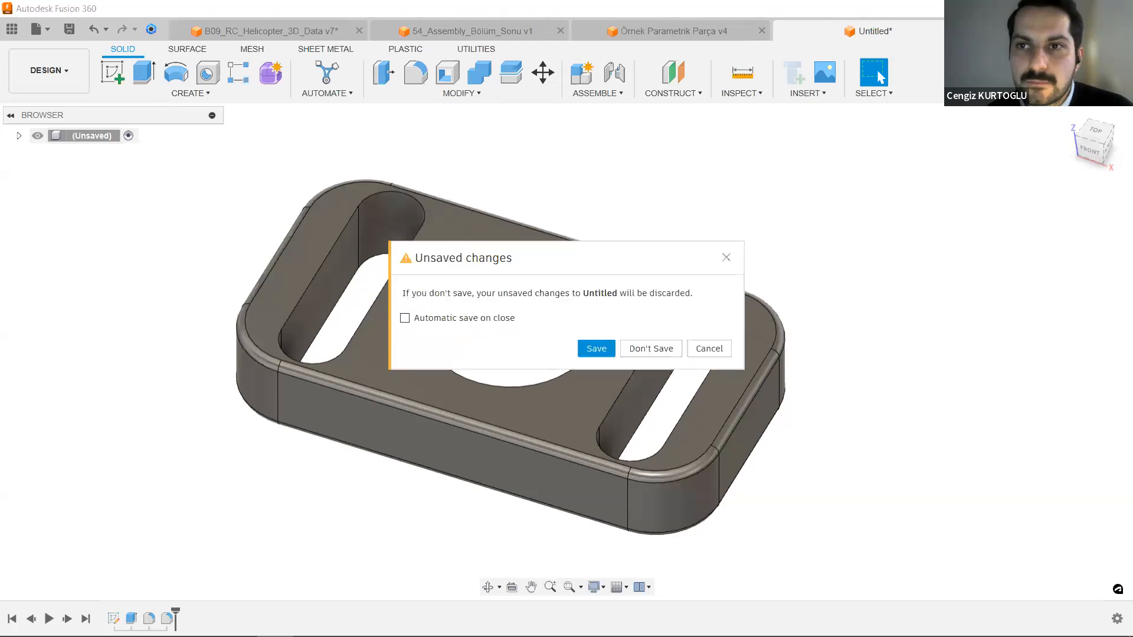
click(650, 349)
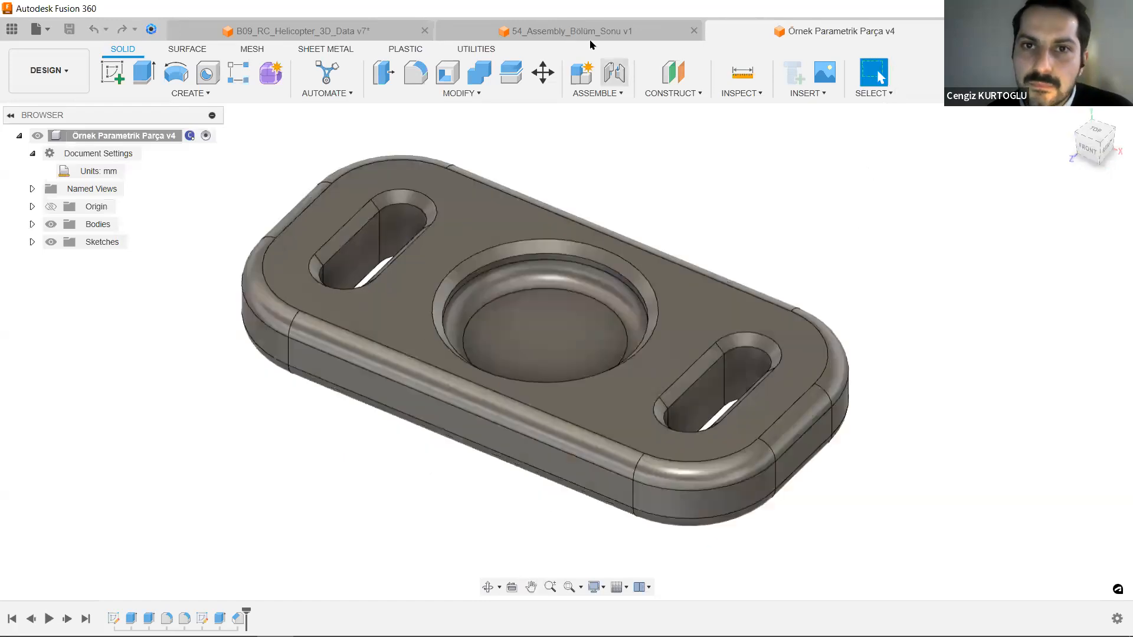
click(588, 32)
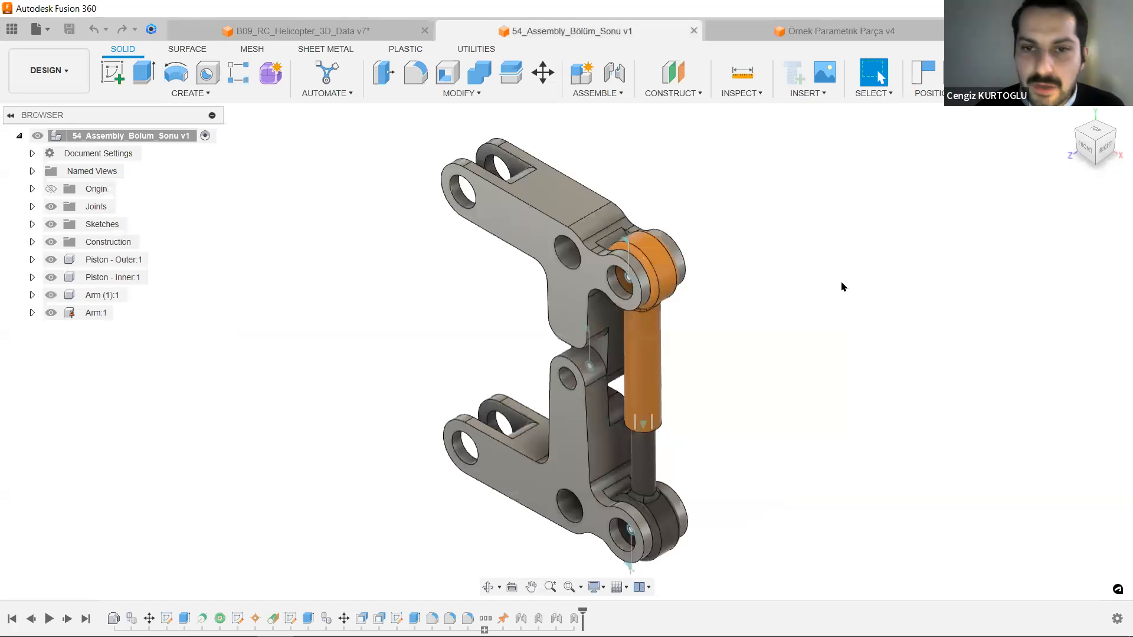
Swing the lower arm up around its pivot until the piston joint is at about 18°.
shift+middle_drag(750, 343, 767, 348)
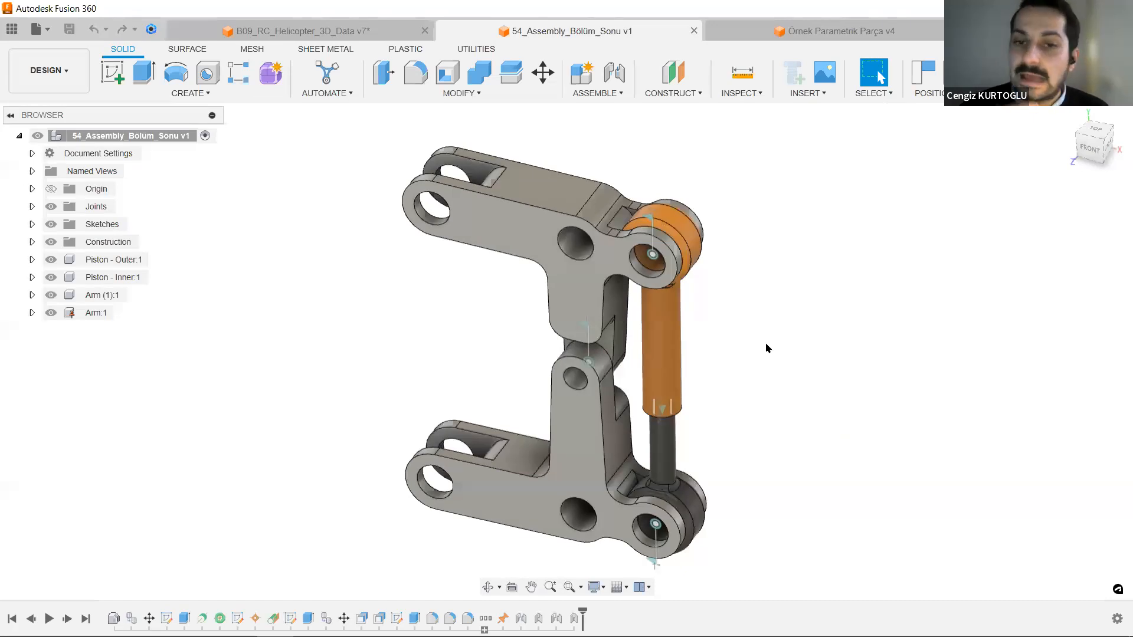
shift+middle_drag(766, 348, 748, 342)
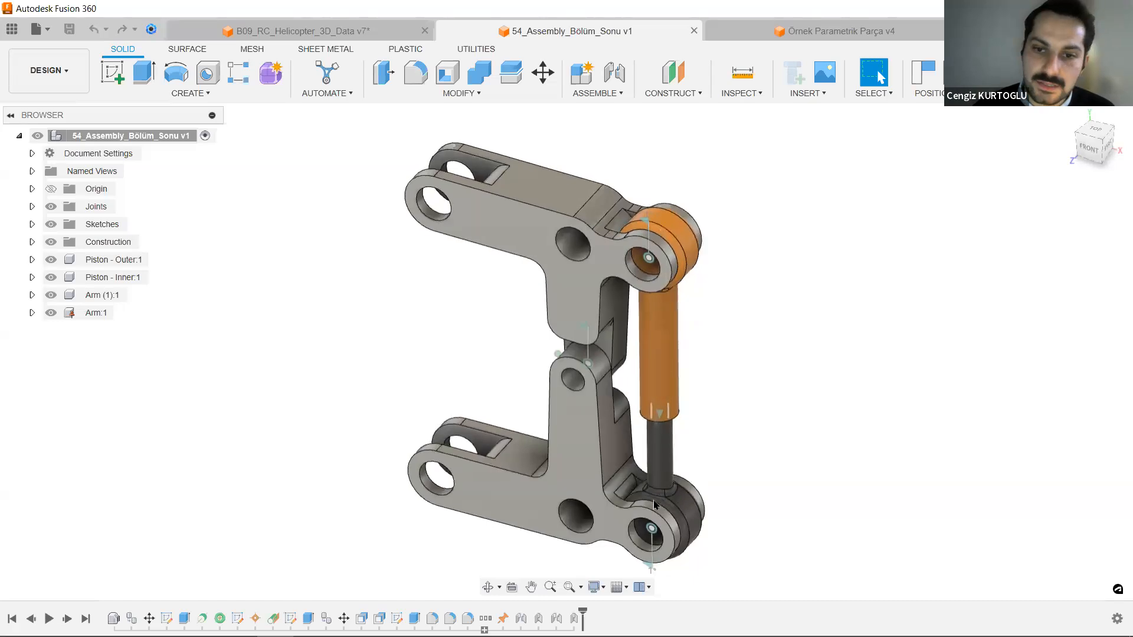
drag(673, 501, 757, 444)
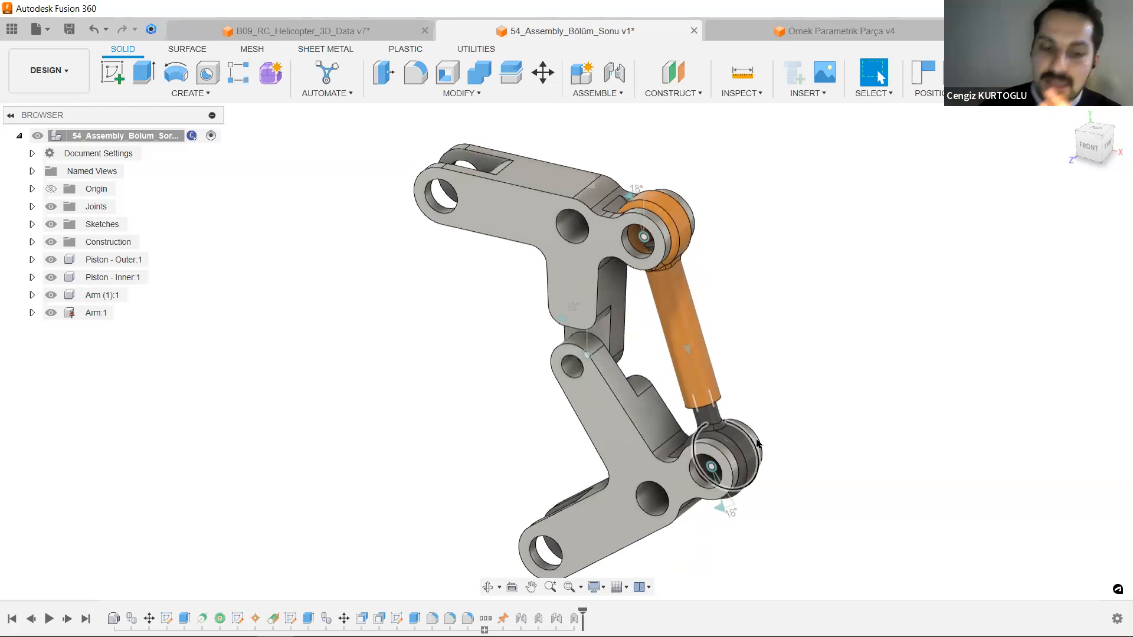
Expand the Arm:1 component down to its body, highlight the component in the assembly, and clear the selection.
click(32, 314)
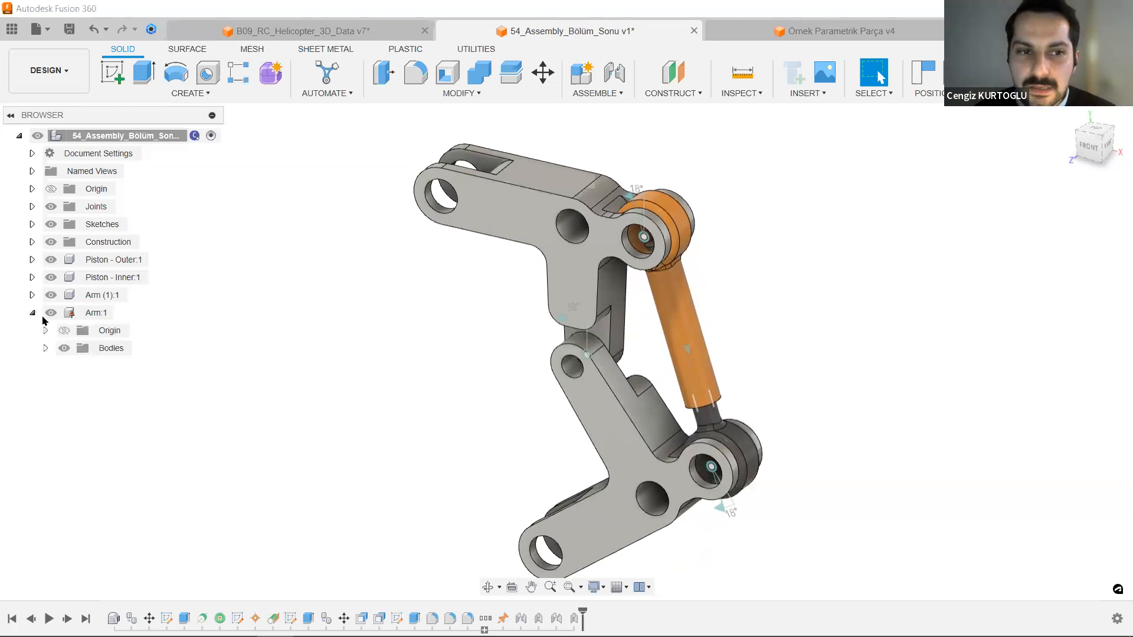
click(45, 348)
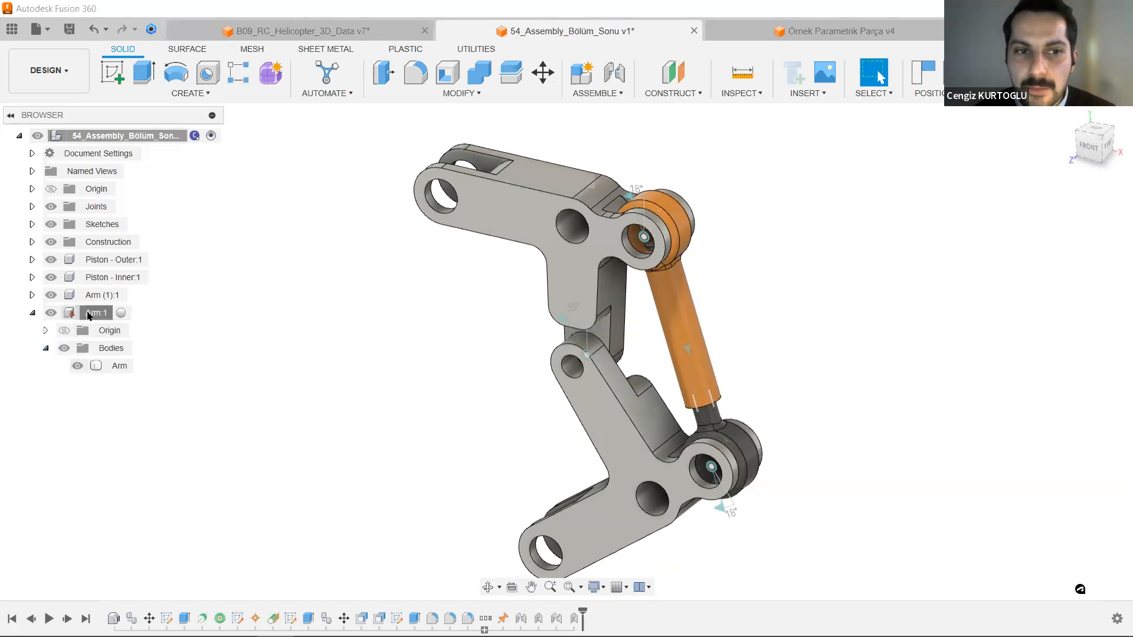
click(89, 314)
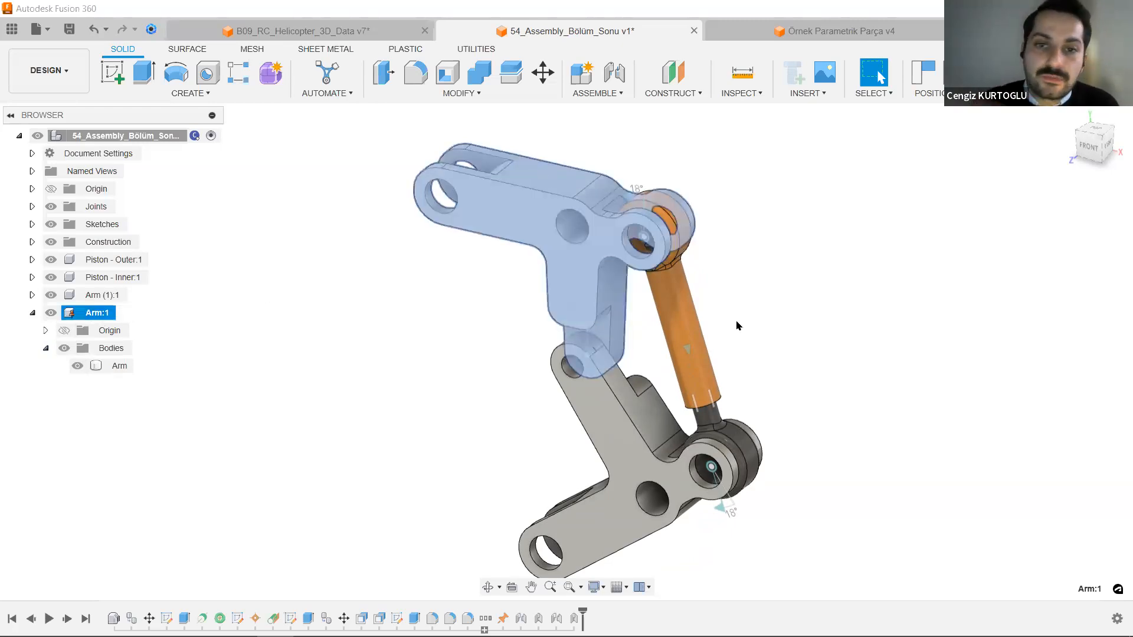
click(820, 318)
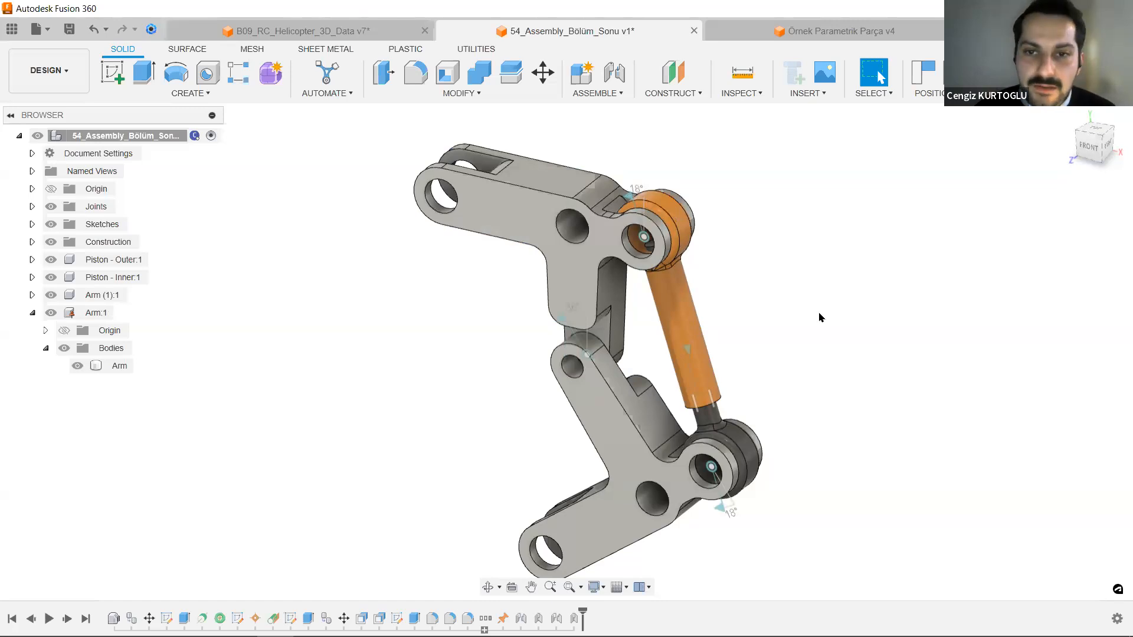
Swing the lower arm to about 15° at the piston joint and examine the Revolute 8 and Revolute 6 joints.
mouse_move(738, 502)
mouse_down()
mouse_move(688, 551)
mouse_move(737, 490)
mouse_up()
click(587, 355)
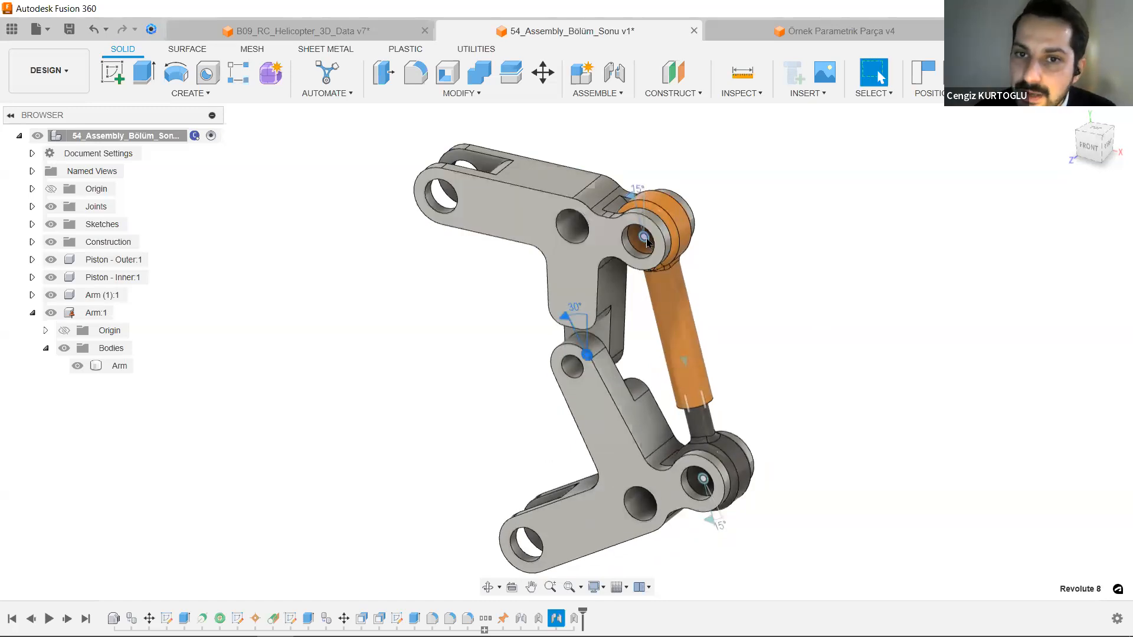
click(653, 206)
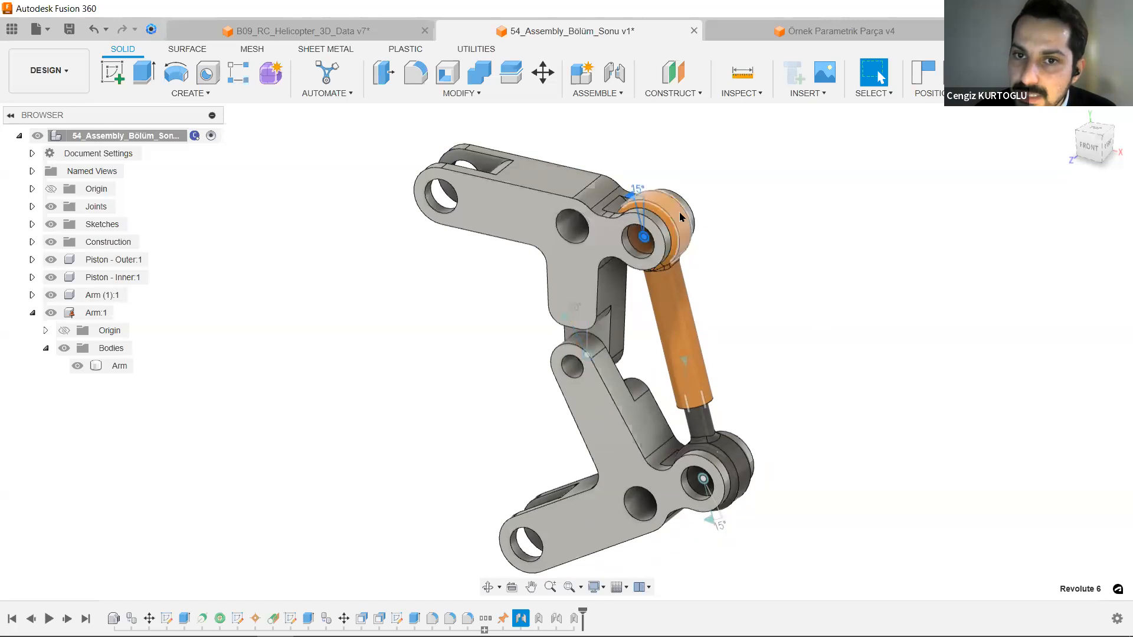
Try driving the Slider 9 joint of the piston to about -35.6 mm.
click(684, 367)
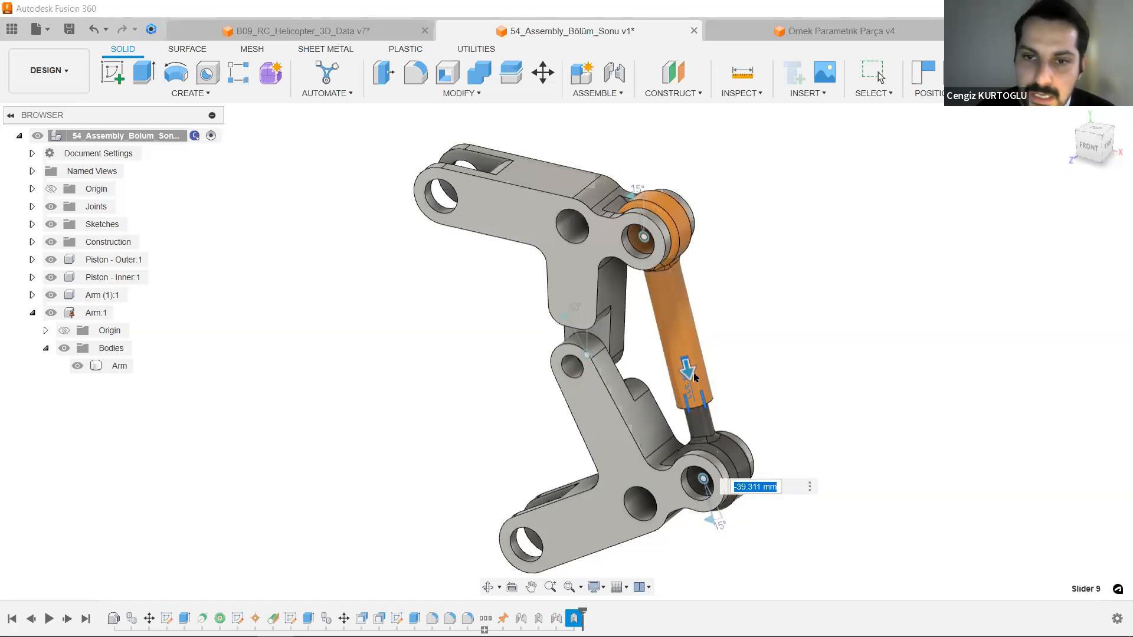
mouse_move(687, 369)
mouse_down()
mouse_move(698, 458)
mouse_move(698, 372)
mouse_move(686, 376)
mouse_up()
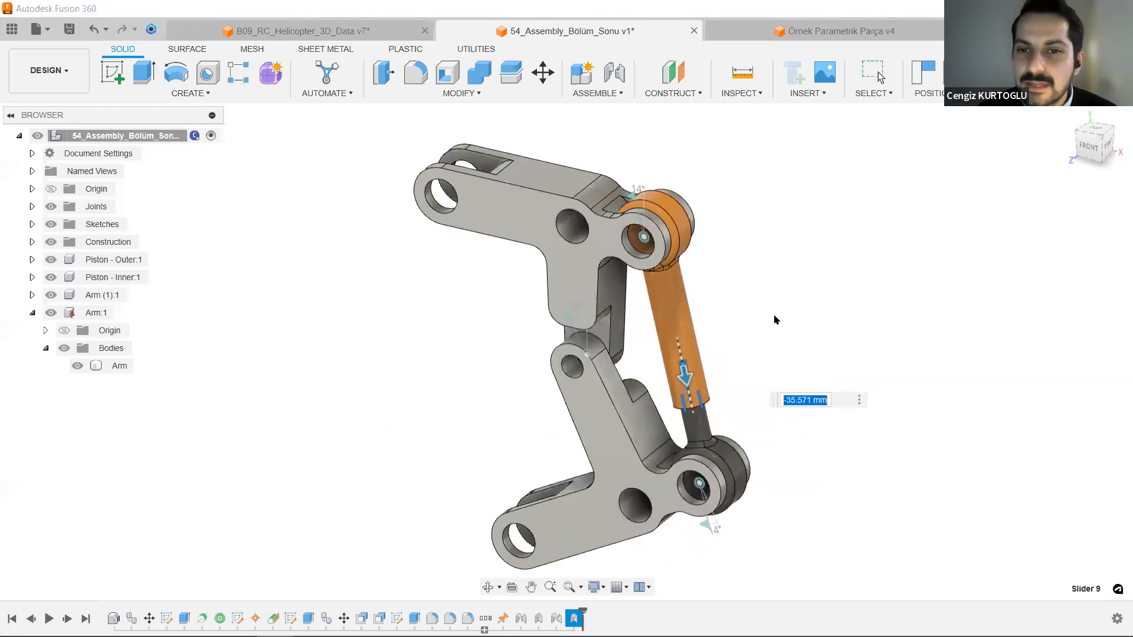
key(Escape)
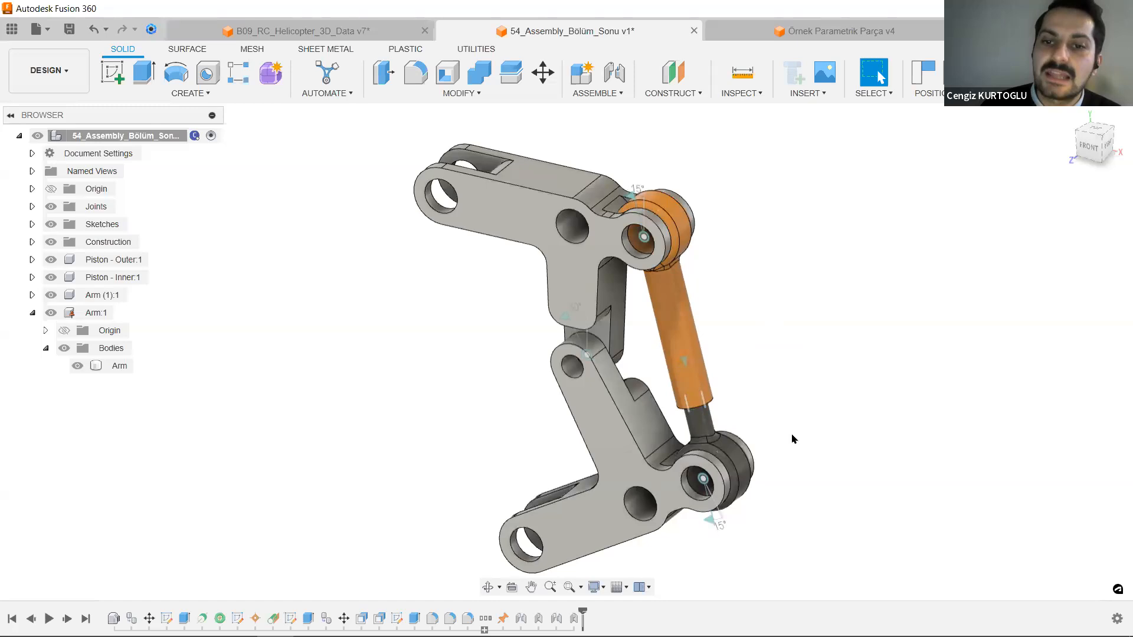
Swing the lower arm down until the piston joint is at about 9°.
drag(706, 494, 691, 534)
click(887, 464)
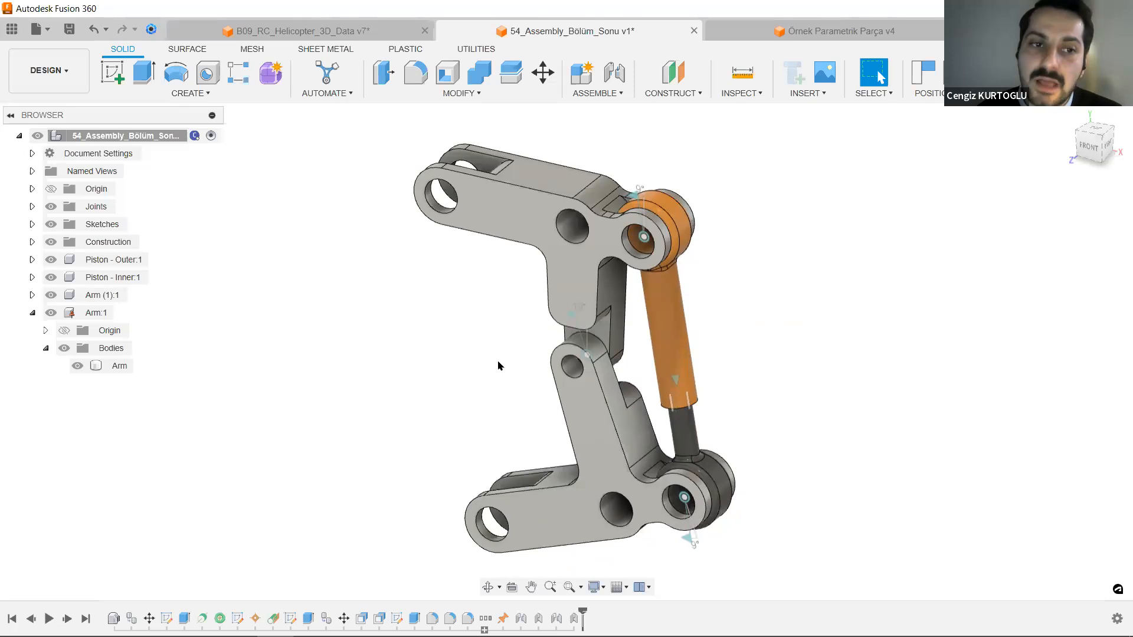
Start editing the motion limits of the Slider 9 joint and enable both its minimum and maximum limits.
click(675, 378)
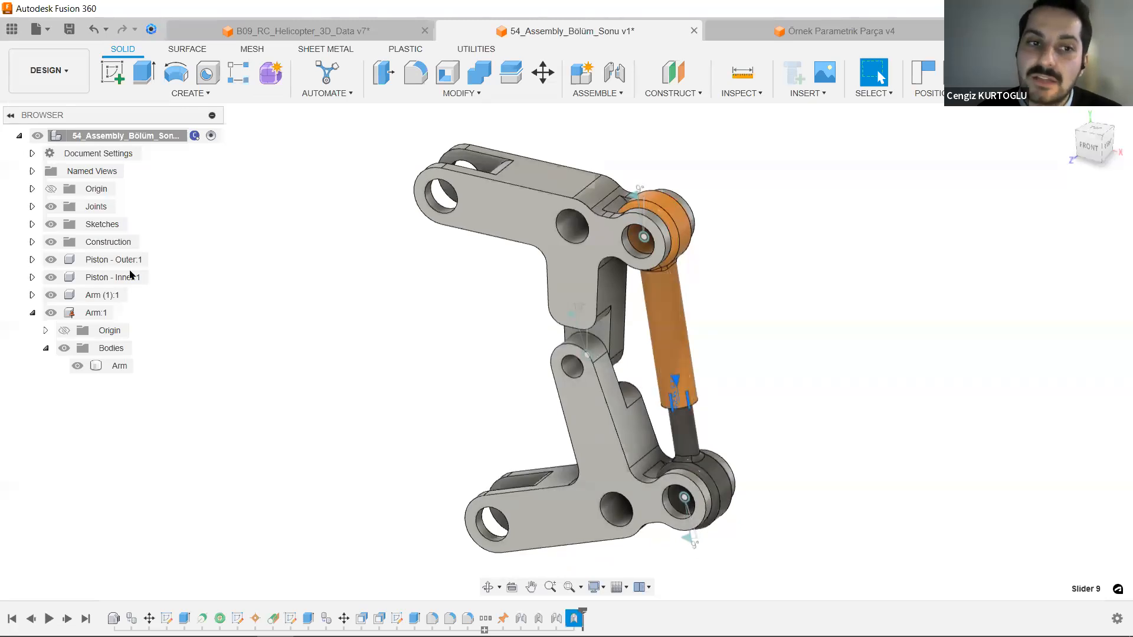
click(33, 207)
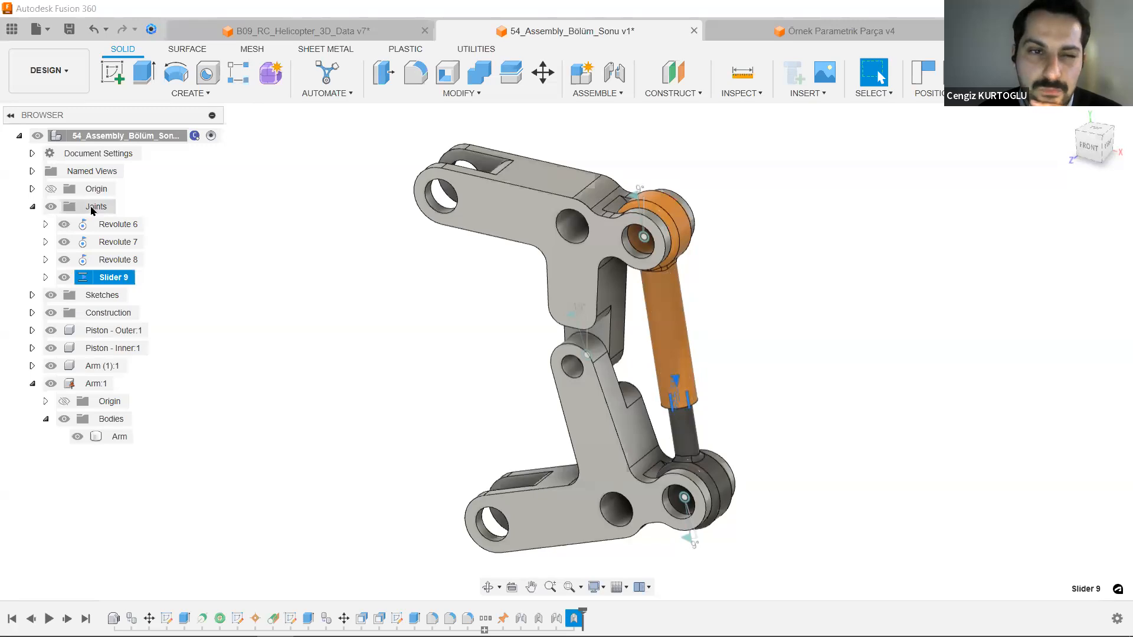
click(78, 209)
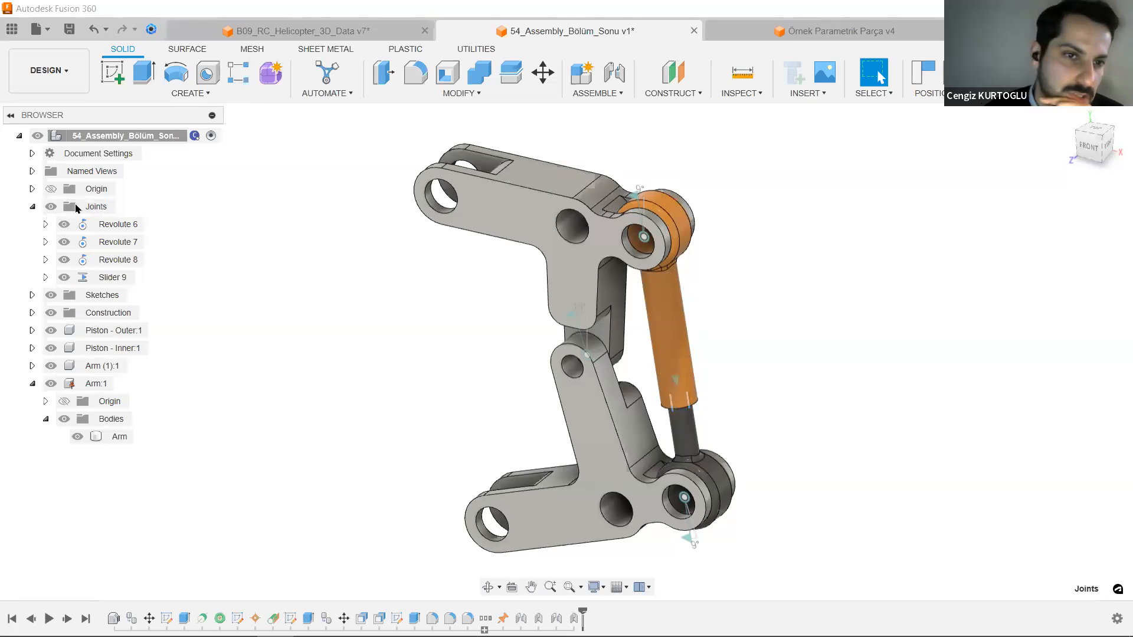
click(116, 280)
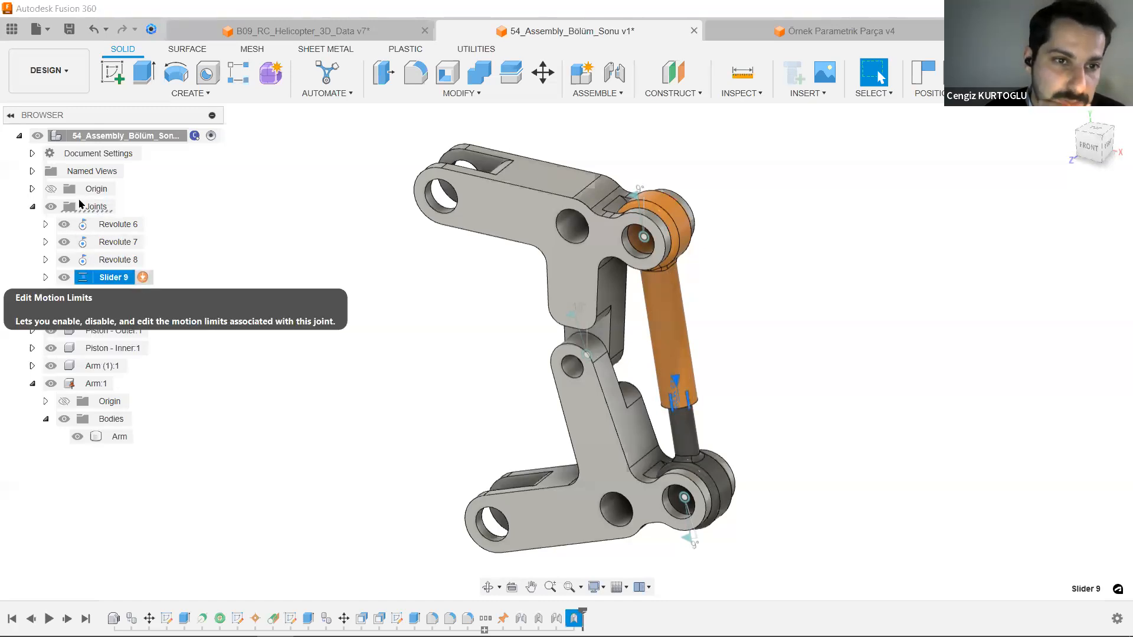
click(143, 277)
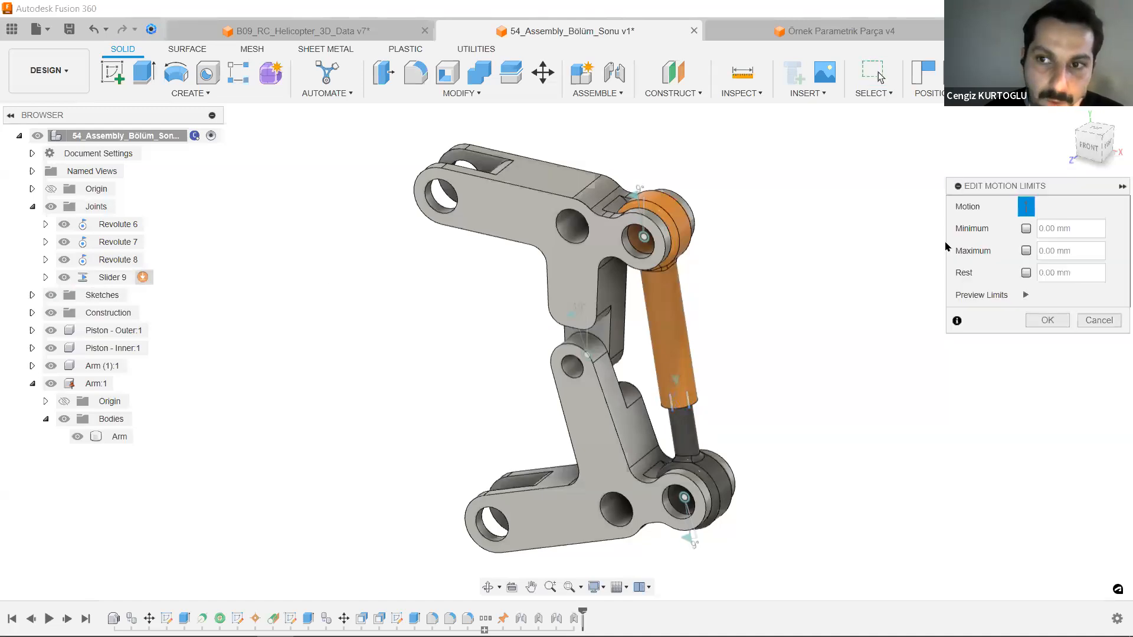
click(1025, 229)
click(1025, 251)
Set the slider joint's minimum limit to -60 mm, preview the limits, and apply them.
drag(662, 401, 682, 328)
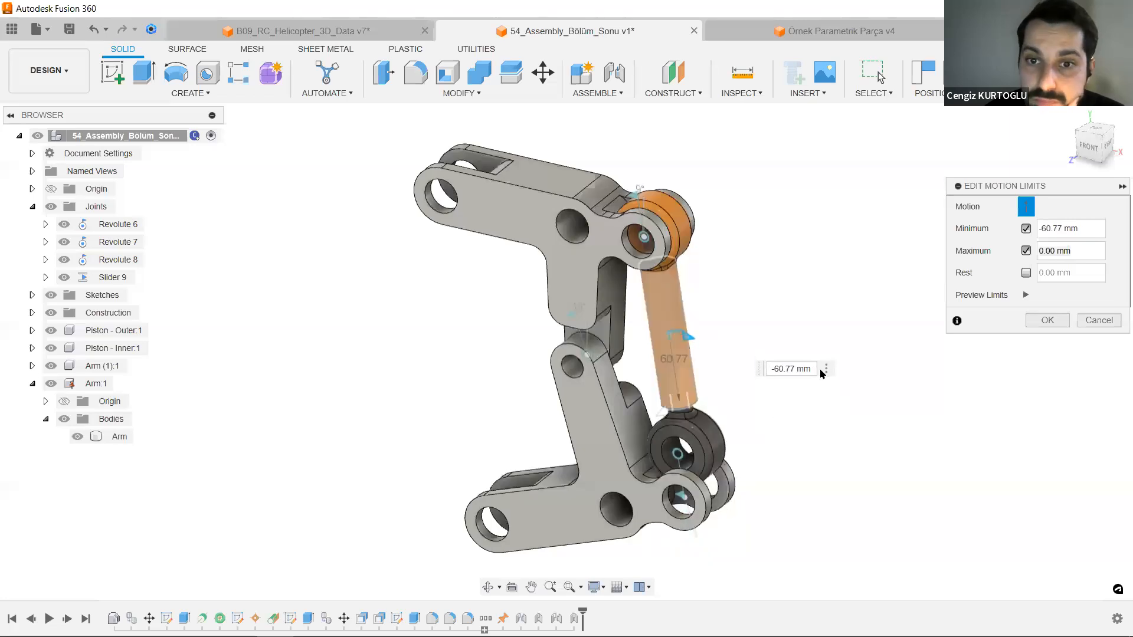
click(791, 367)
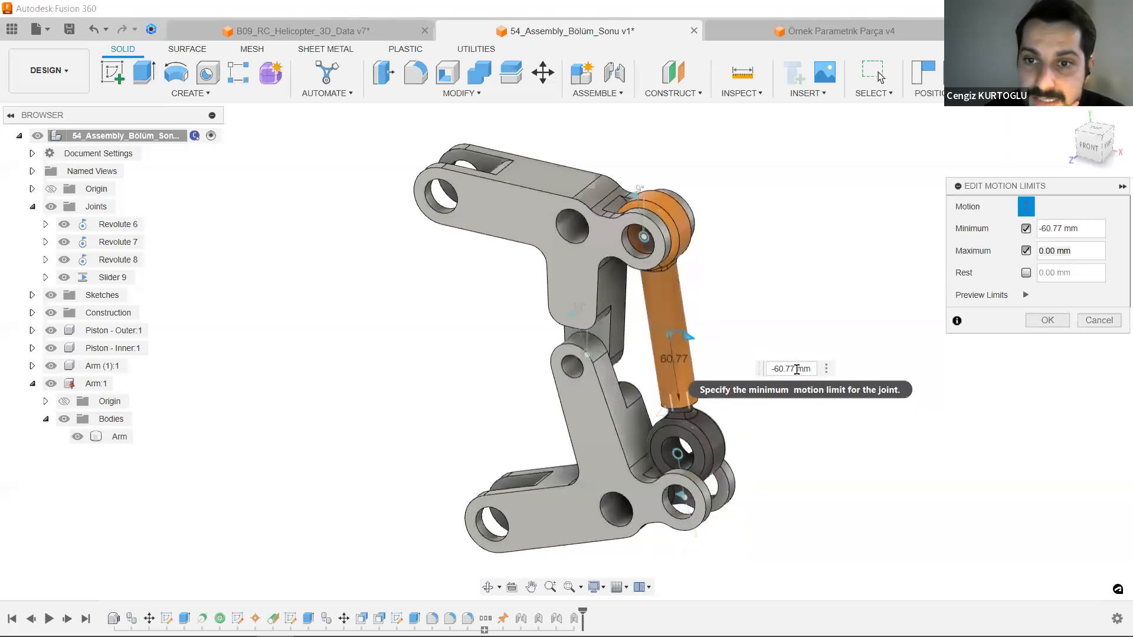
key(BackSpace)
key(BackSpace)
key(BackSpace)
key(Return)
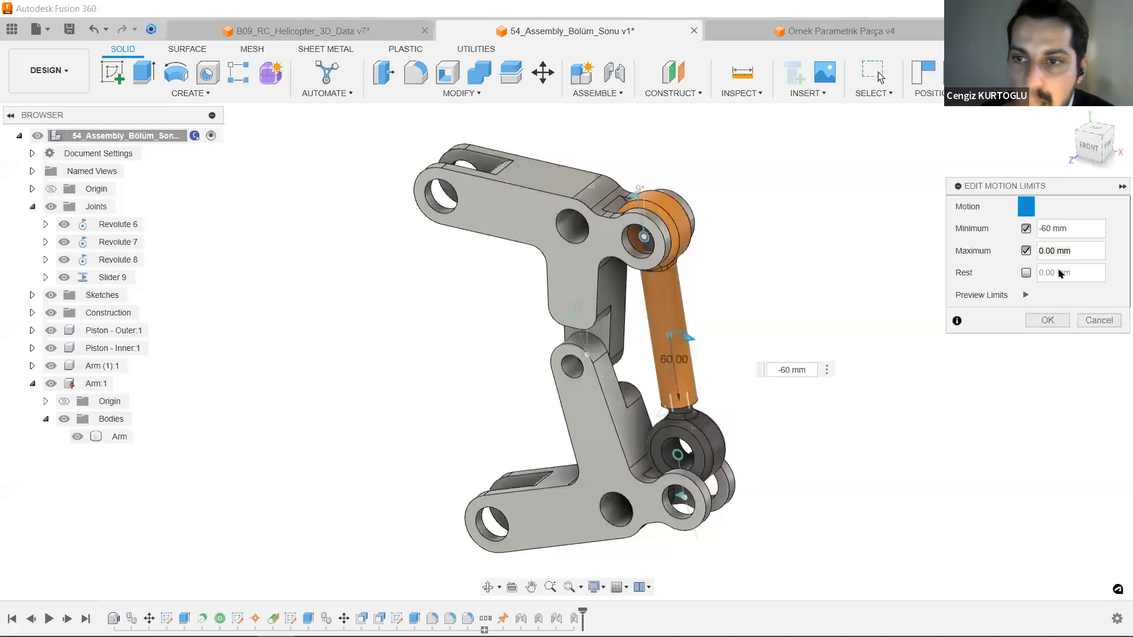
click(1025, 294)
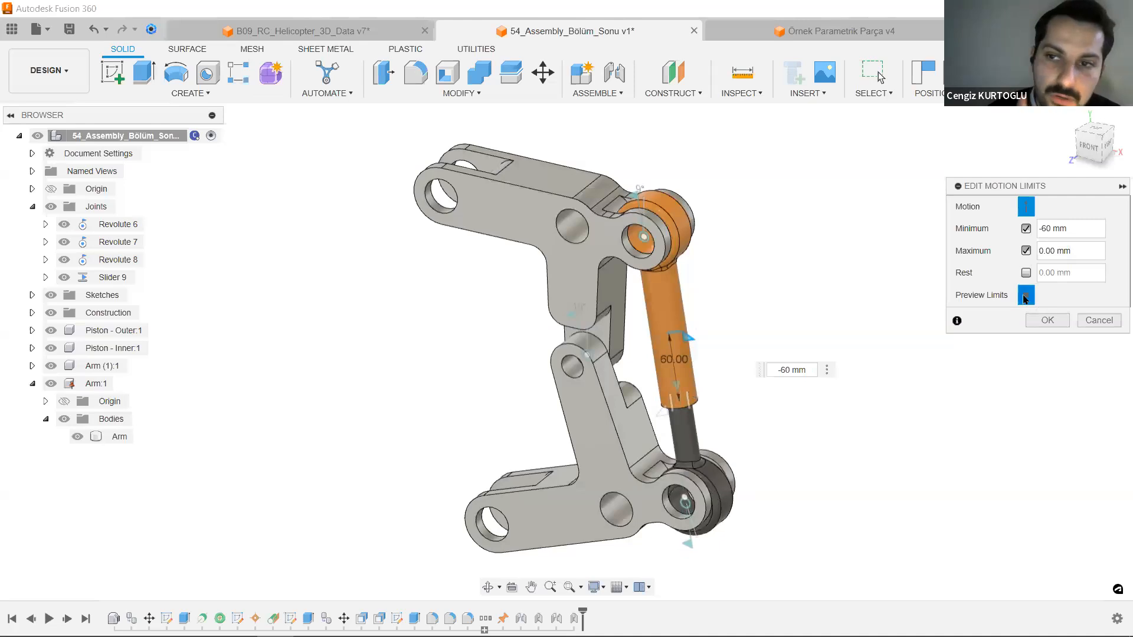
click(1045, 320)
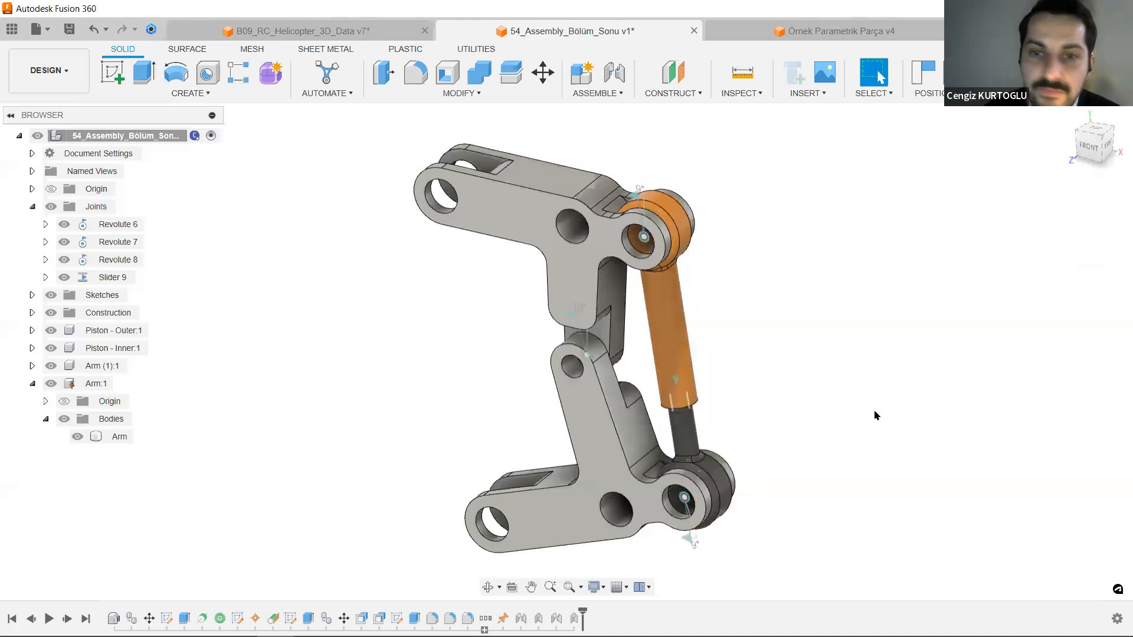
Test the slider limits by swinging the lower arm upward until the piston joint is at about 21°.
drag(714, 446, 724, 378)
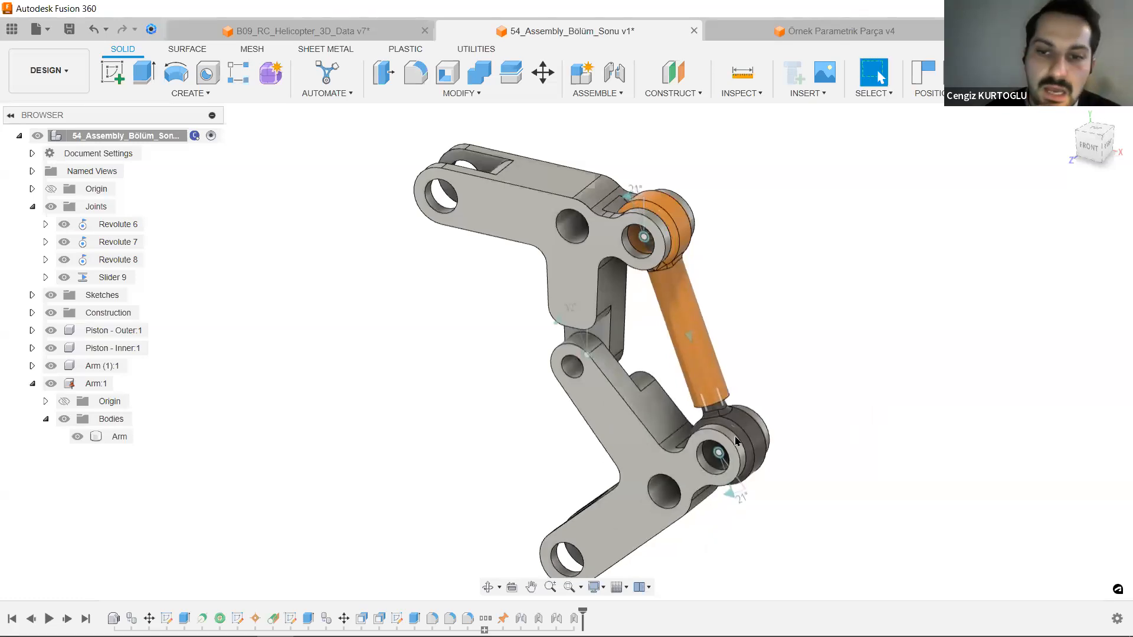
drag(731, 490, 742, 391)
drag(717, 450, 734, 362)
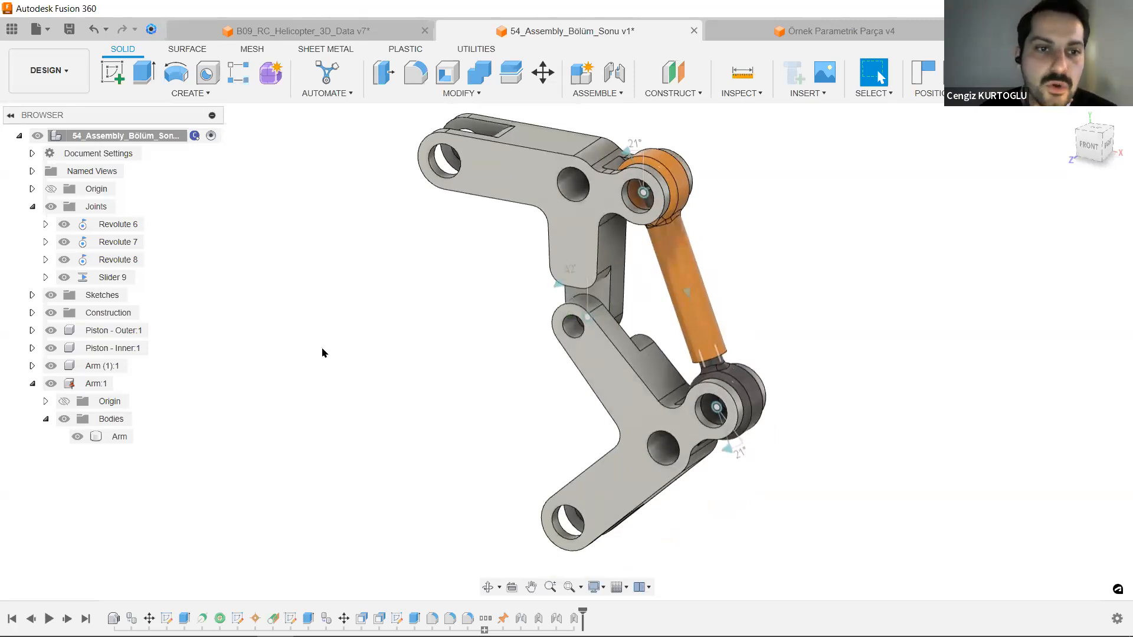
Animate the joint relationships of Slider 9 and end the animation.
click(108, 277)
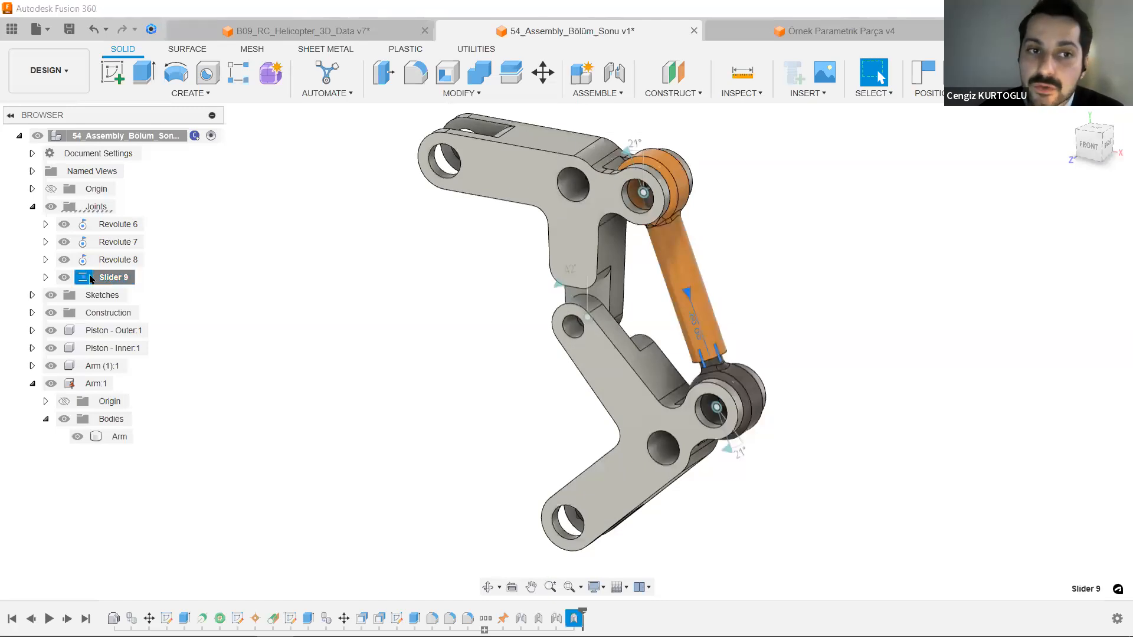
right_click(90, 279)
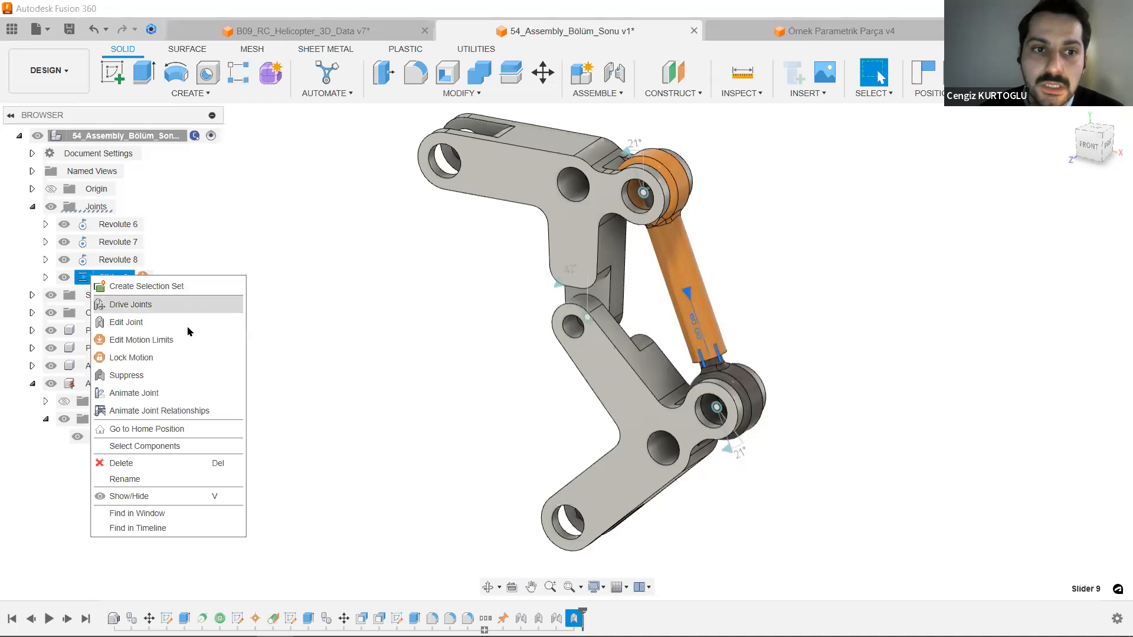
click(185, 411)
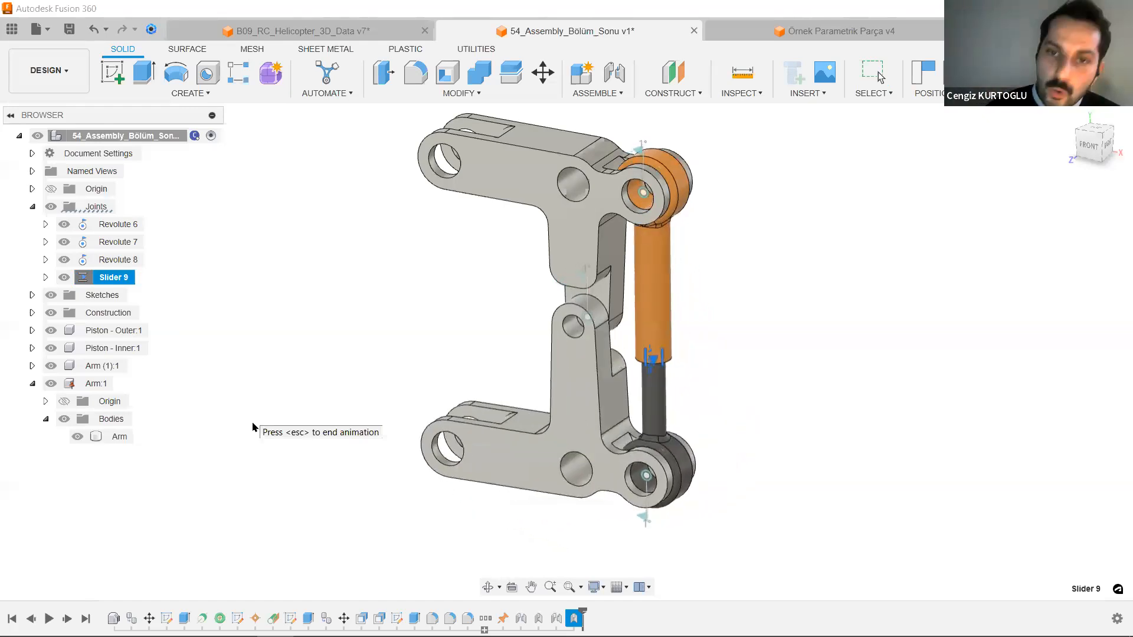
key(Escape)
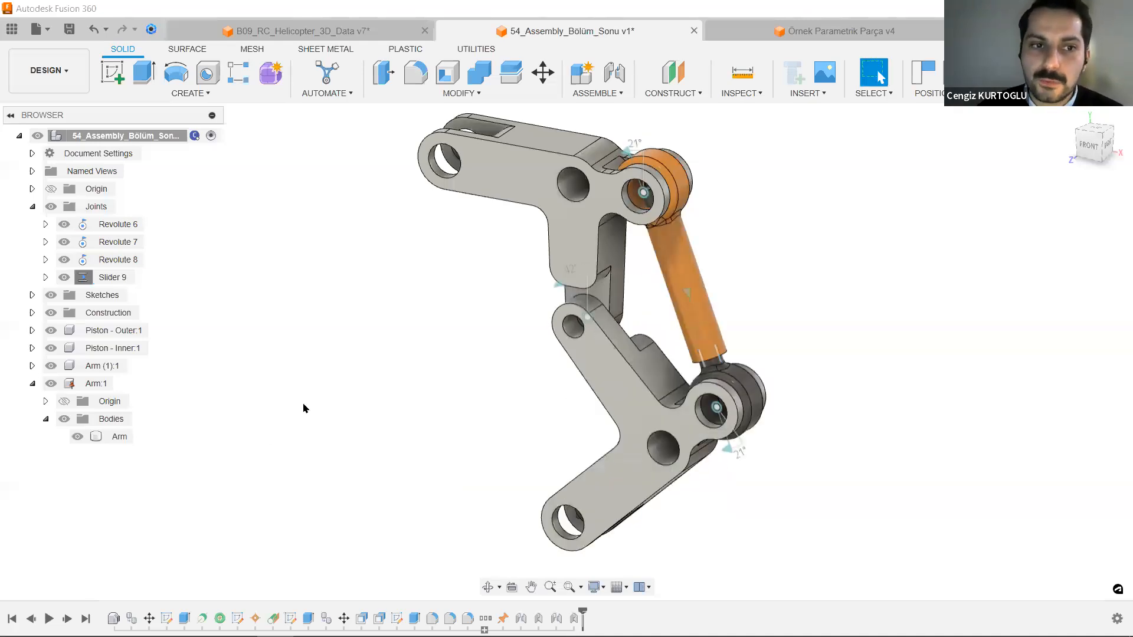
Start a motion study and place its enlarged window beside the arm and piston mechanism.
click(481, 95)
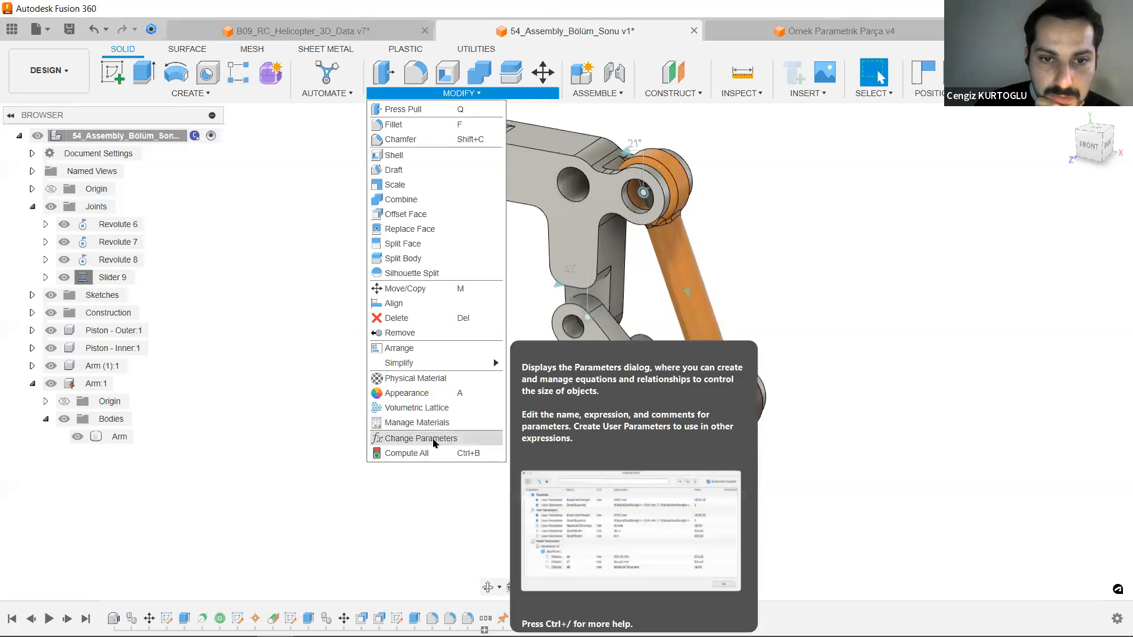
click(596, 93)
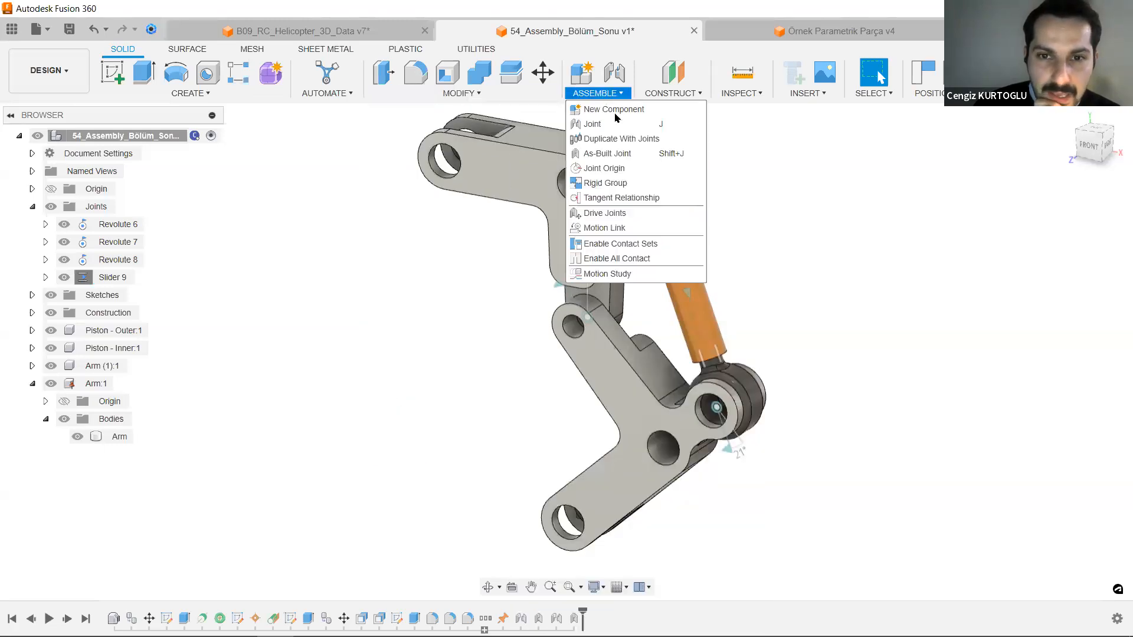
click(637, 274)
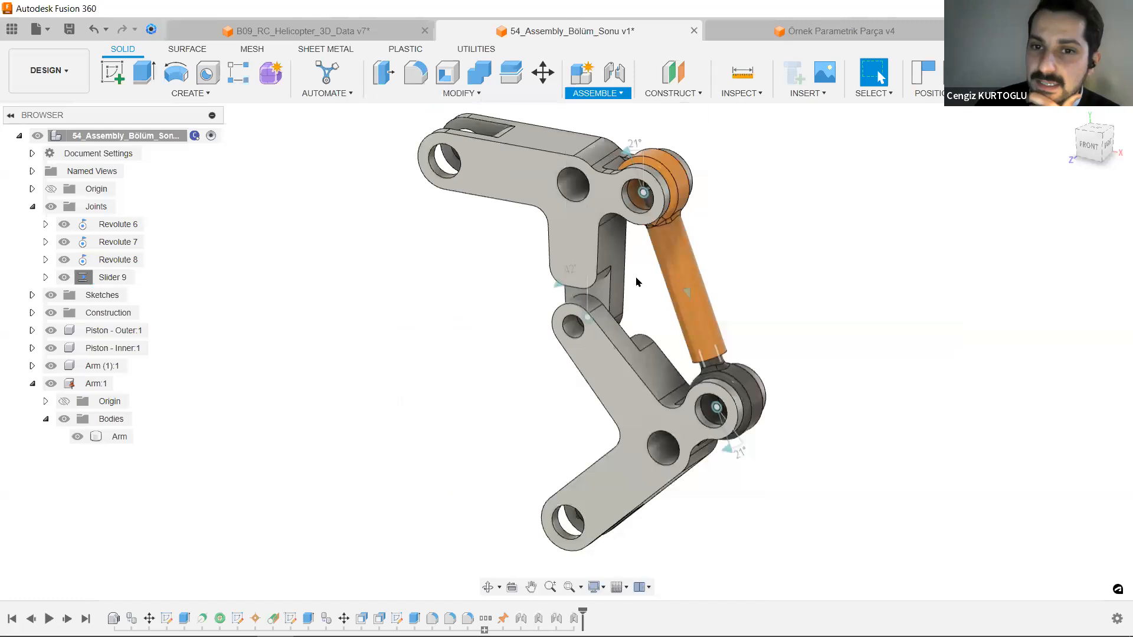
middle_drag(491, 346, 270, 397)
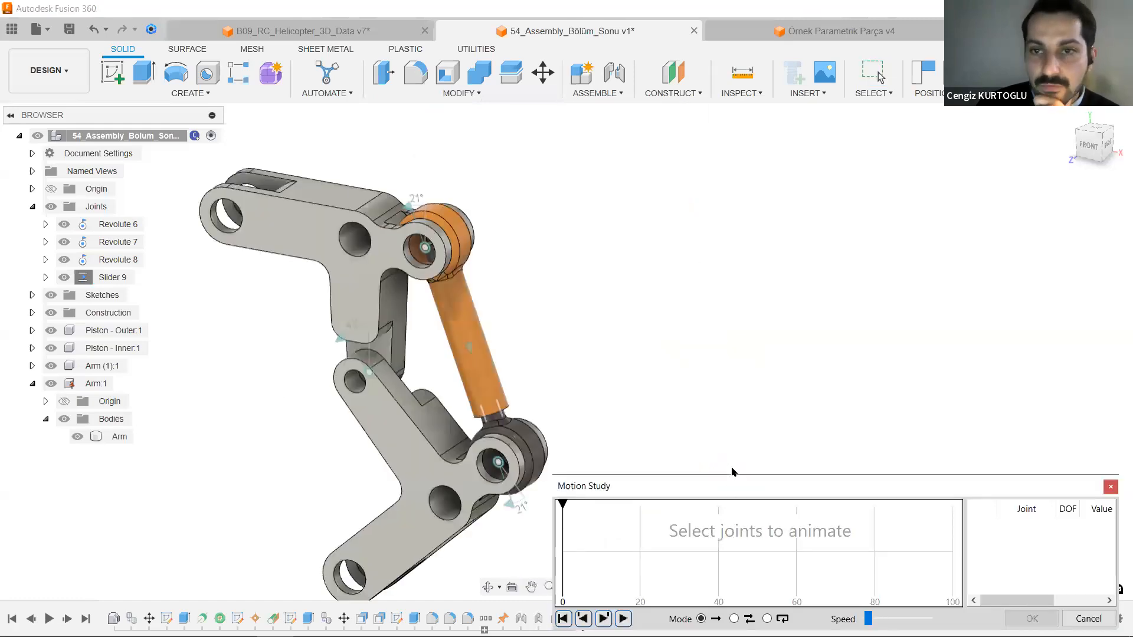
drag(1068, 486, 1057, 179)
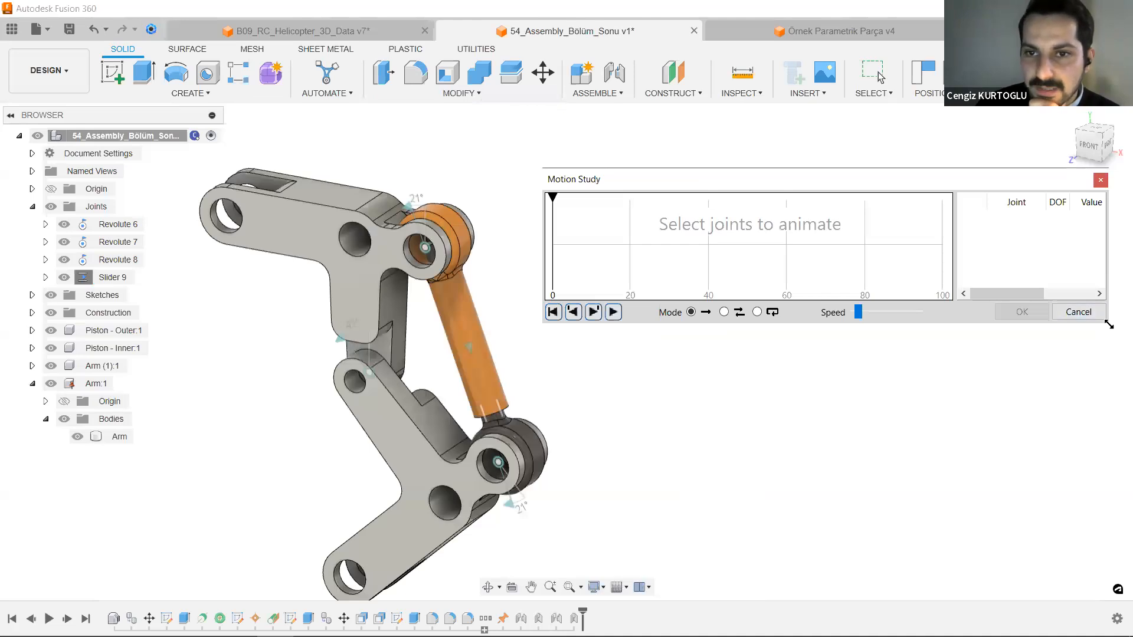
drag(833, 183, 857, 172)
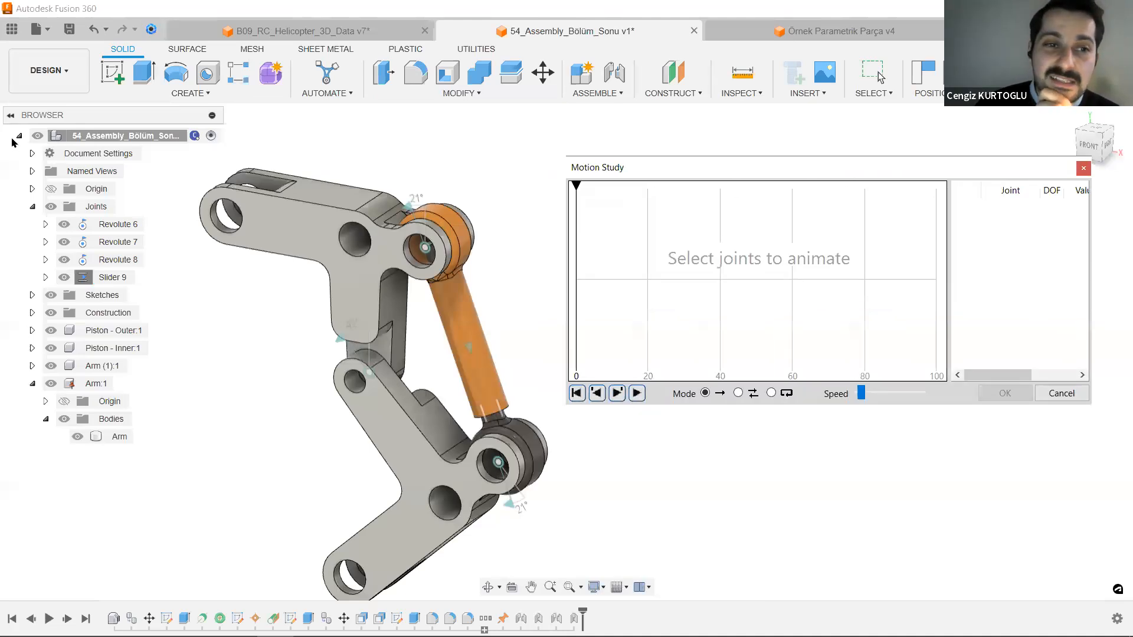
Collapse the browser tree, then add the piston's Slider 9 joint to the motion study.
click(18, 136)
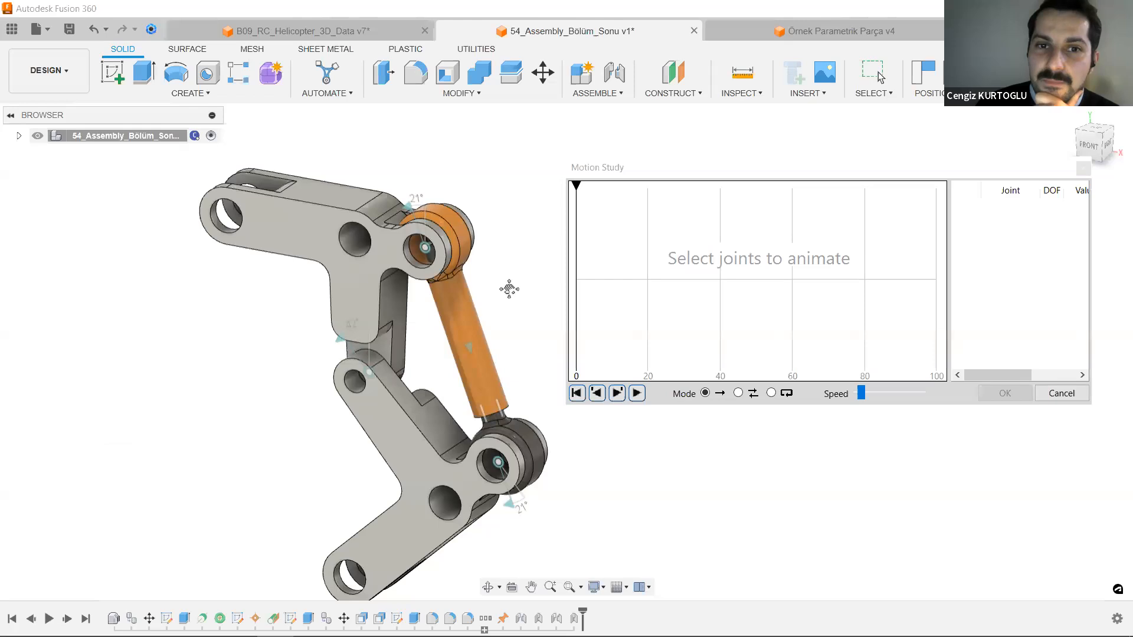
middle_drag(528, 308, 506, 285)
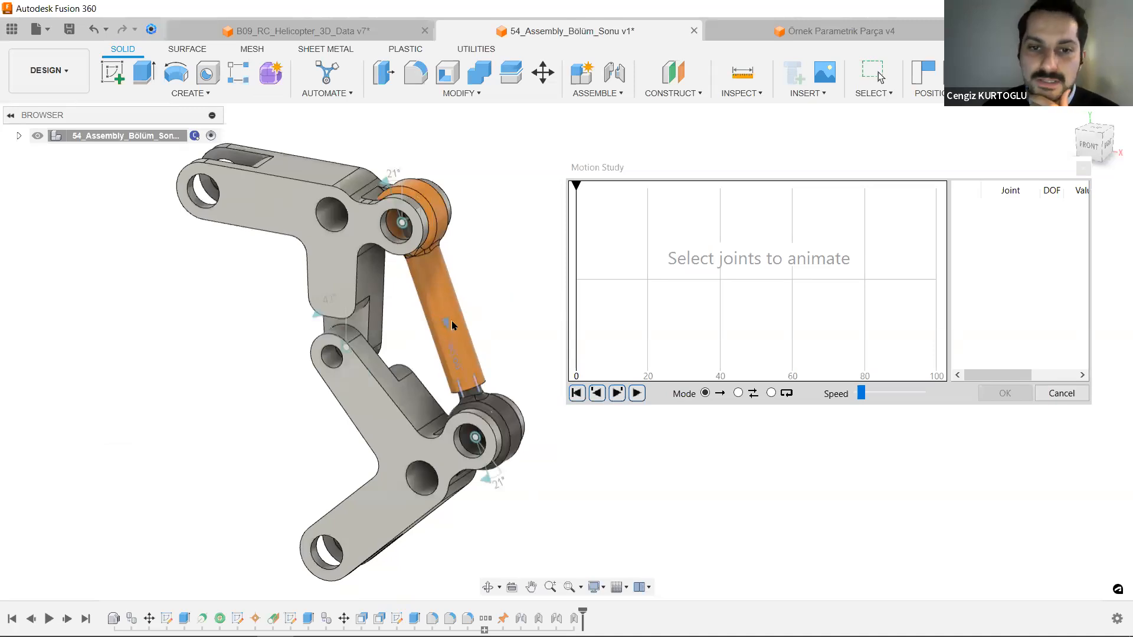
click(503, 320)
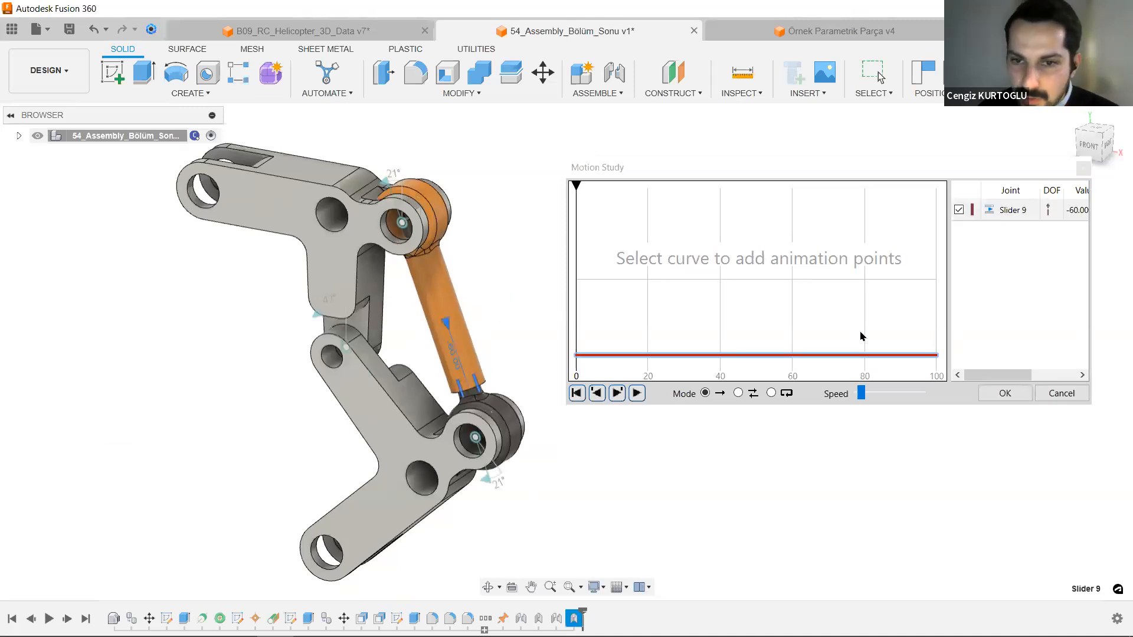
drag(948, 284, 924, 281)
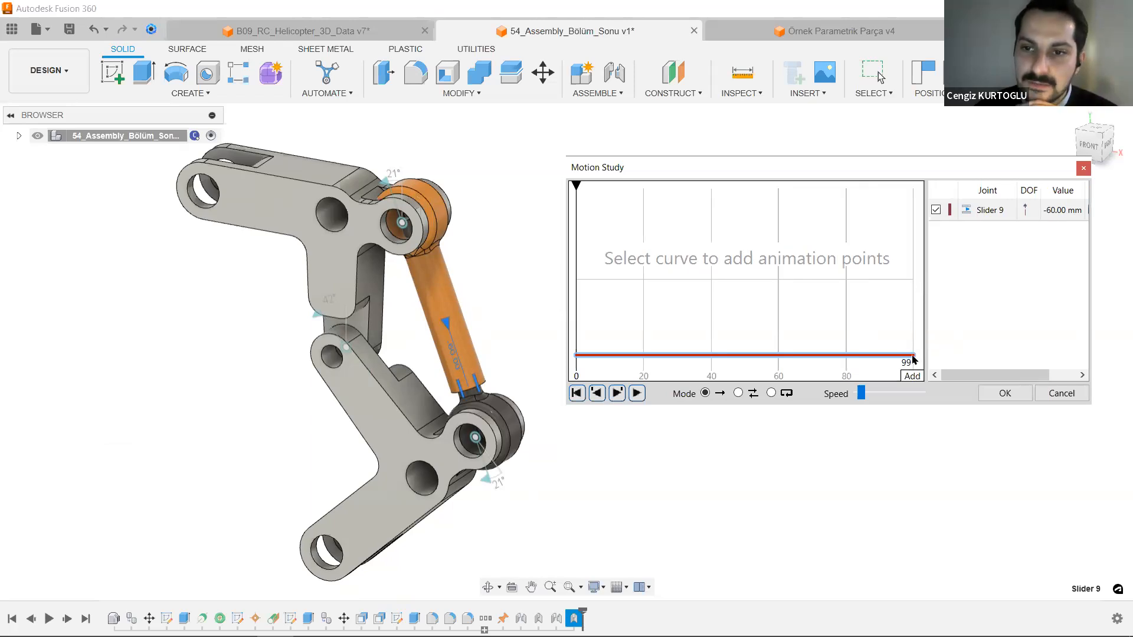
Add an animation point to the Slider 9 curve at step 100 with a distance of 0.
click(913, 355)
key(Tab)
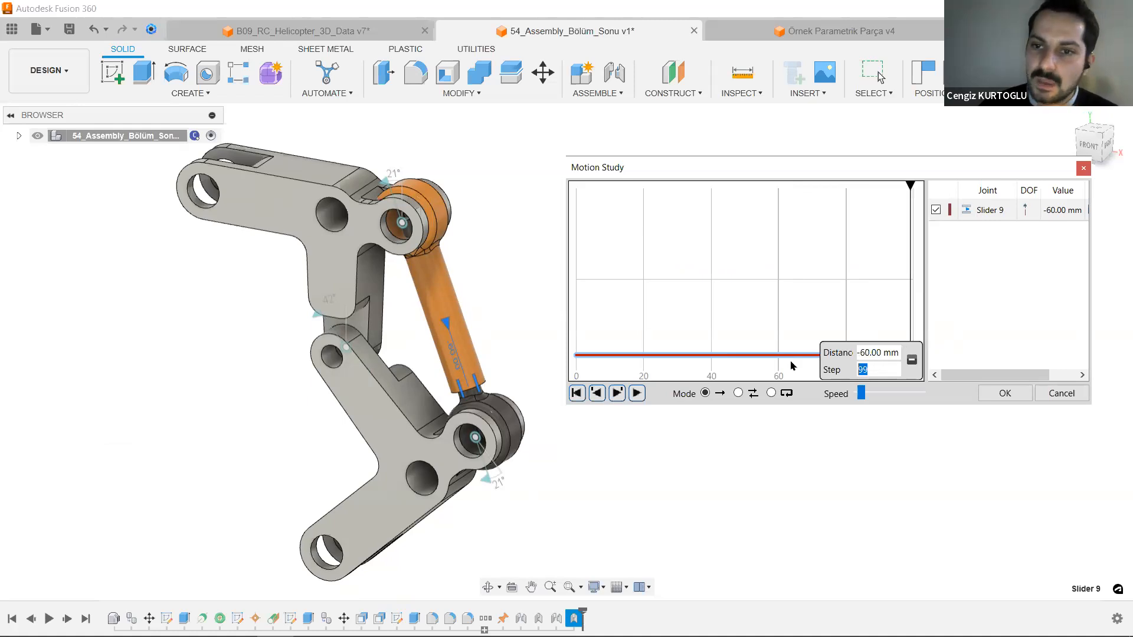
text(100)
key(Tab)
text(0)
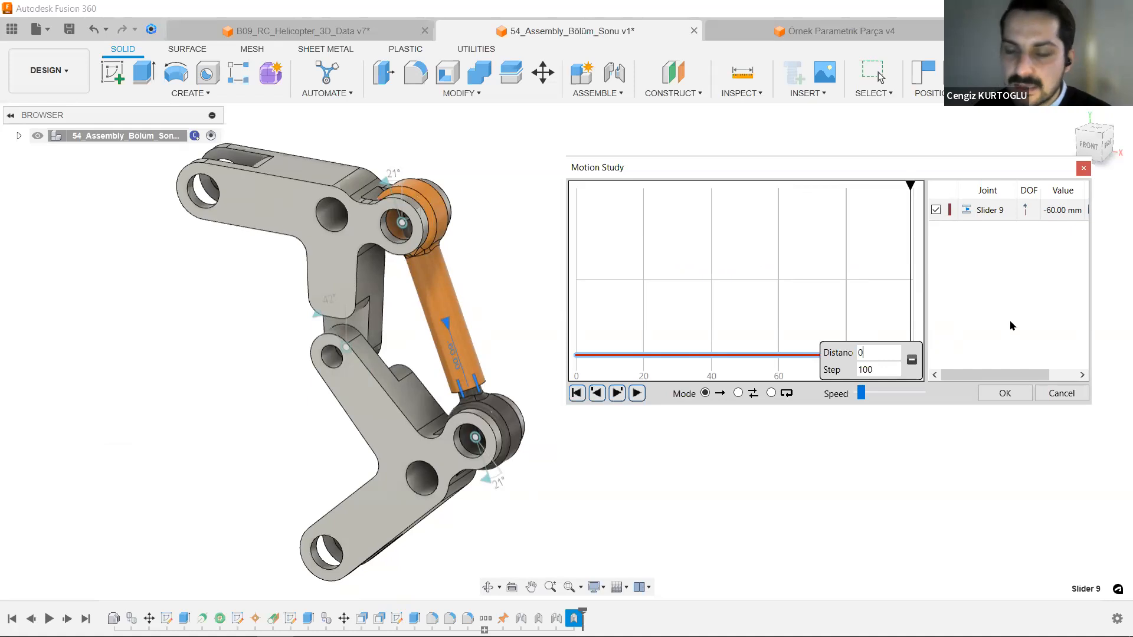
key(Return)
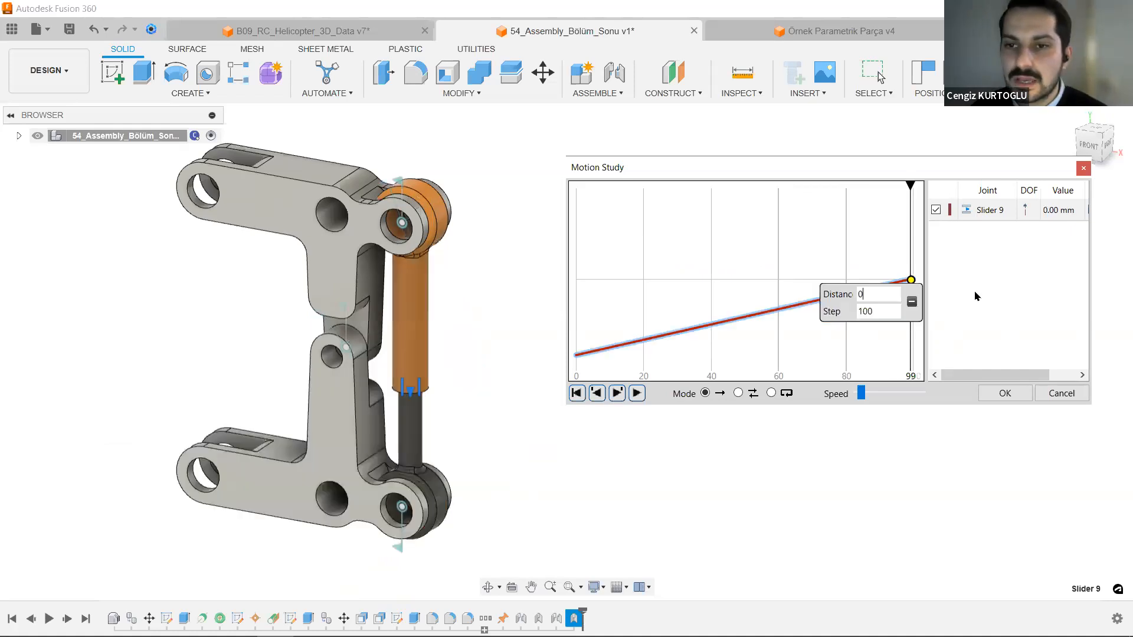
Play the Slider 9 motion study and set its playback mode to back and forth.
drag(912, 193, 921, 193)
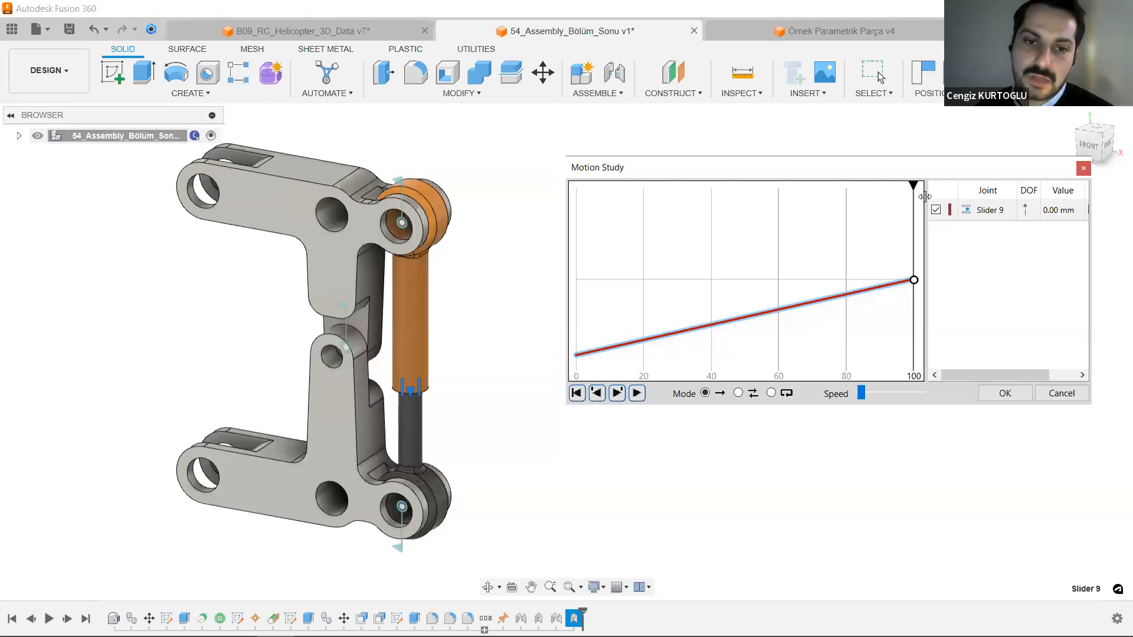
drag(925, 202, 451, 279)
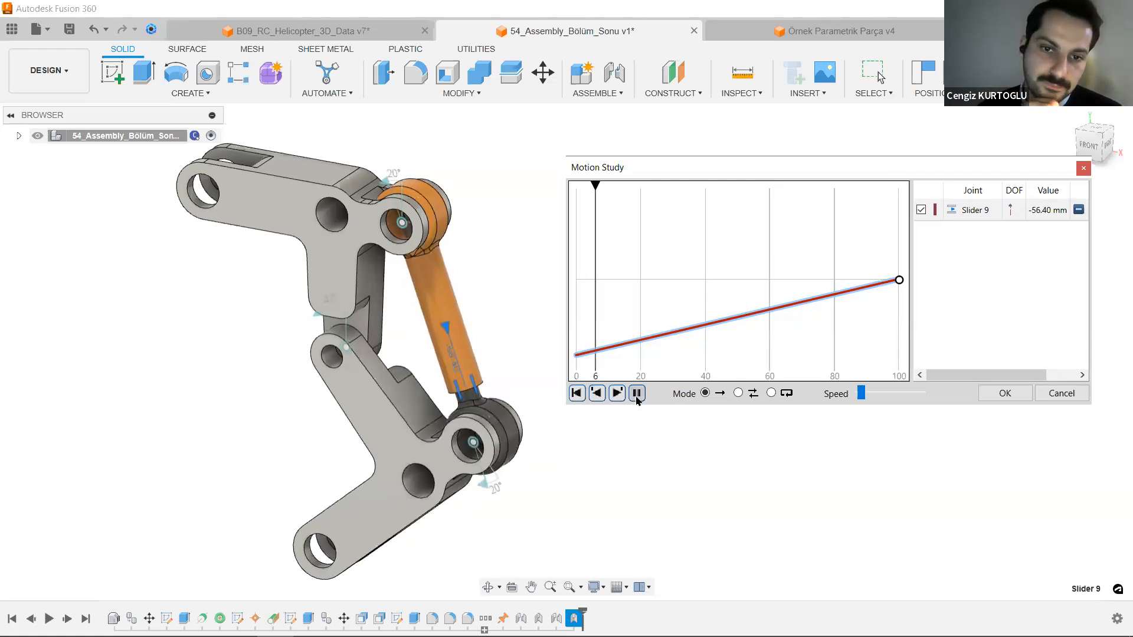
click(738, 393)
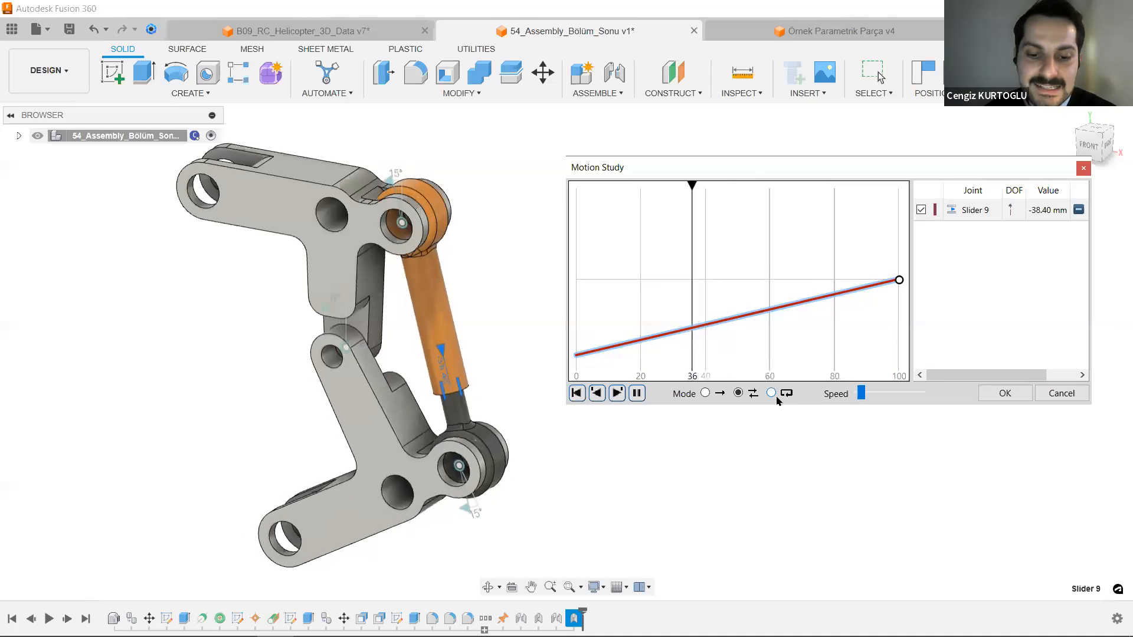
Raise the motion study's playback speed, try loop playback, and accept the study in back-and-forth mode.
click(770, 393)
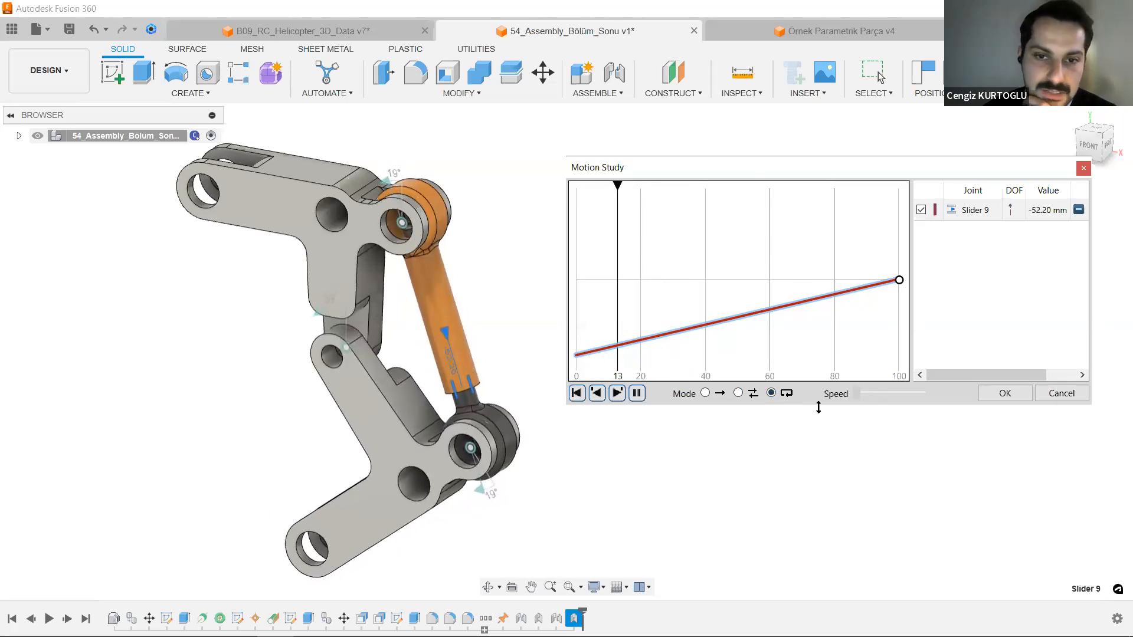
drag(884, 396, 884, 396)
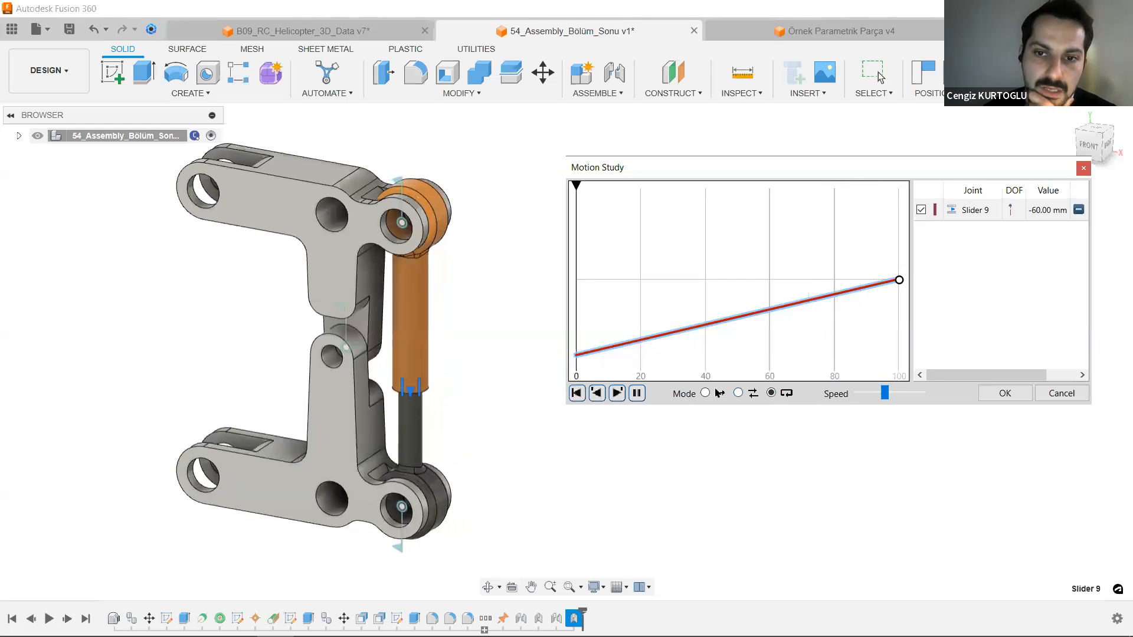
click(738, 393)
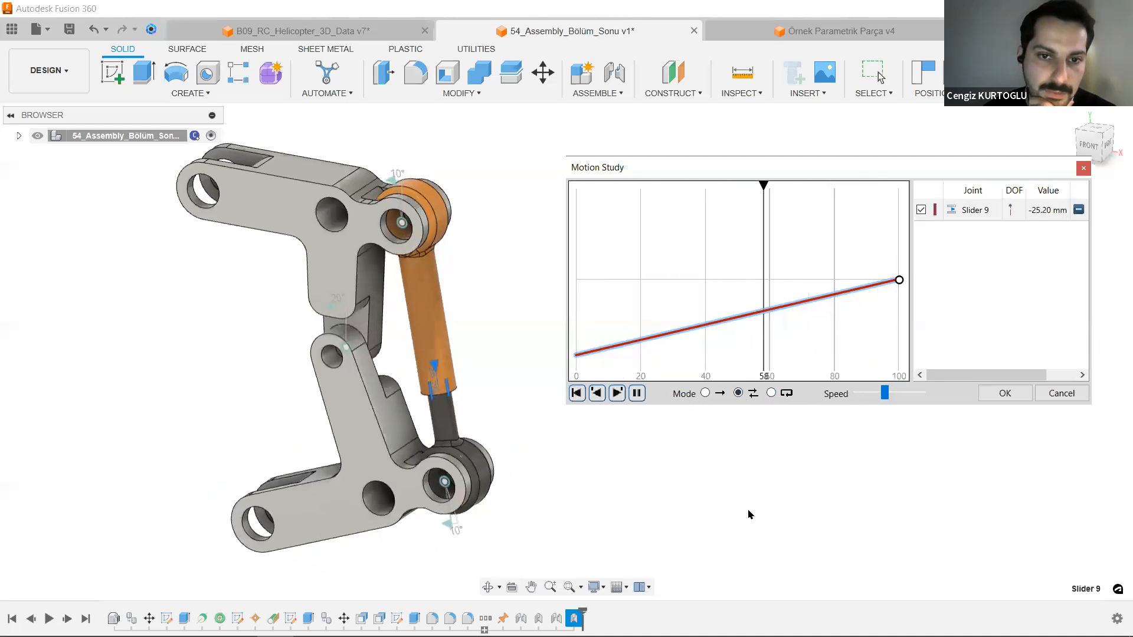
click(1003, 393)
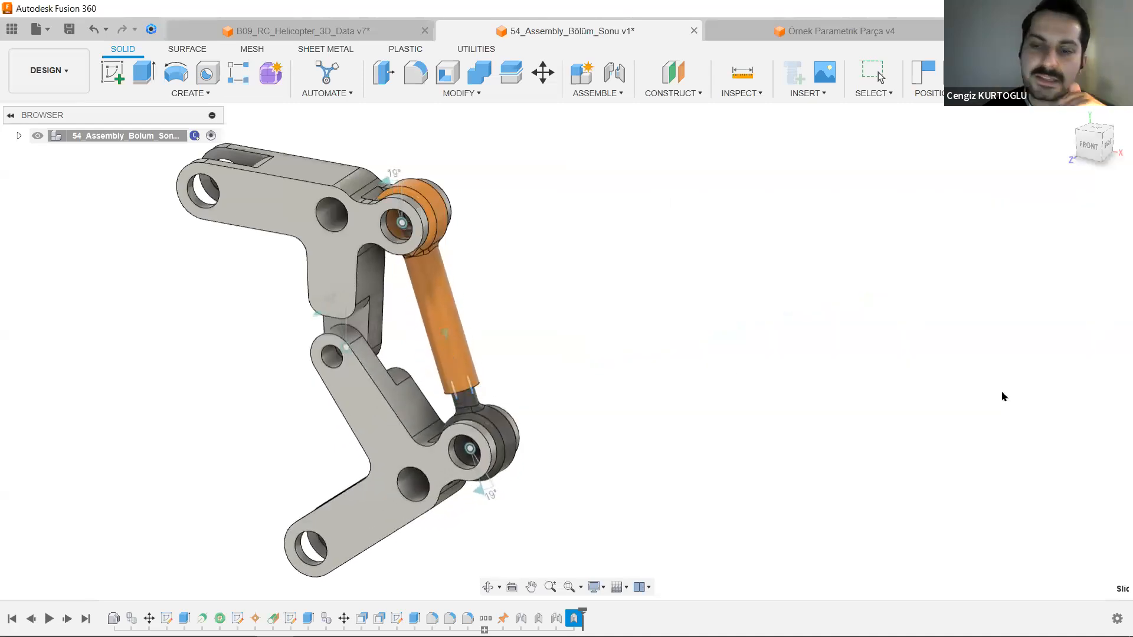
Expand the assembly's Motion Studies folder and select MotionStudy-1.
click(18, 136)
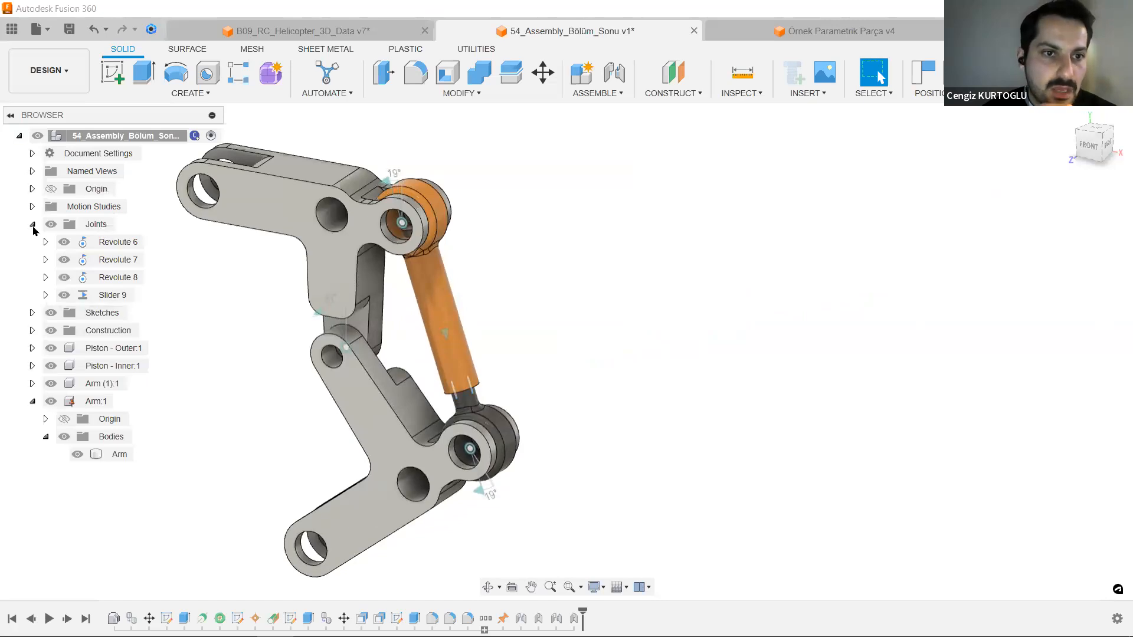
click(32, 224)
click(32, 207)
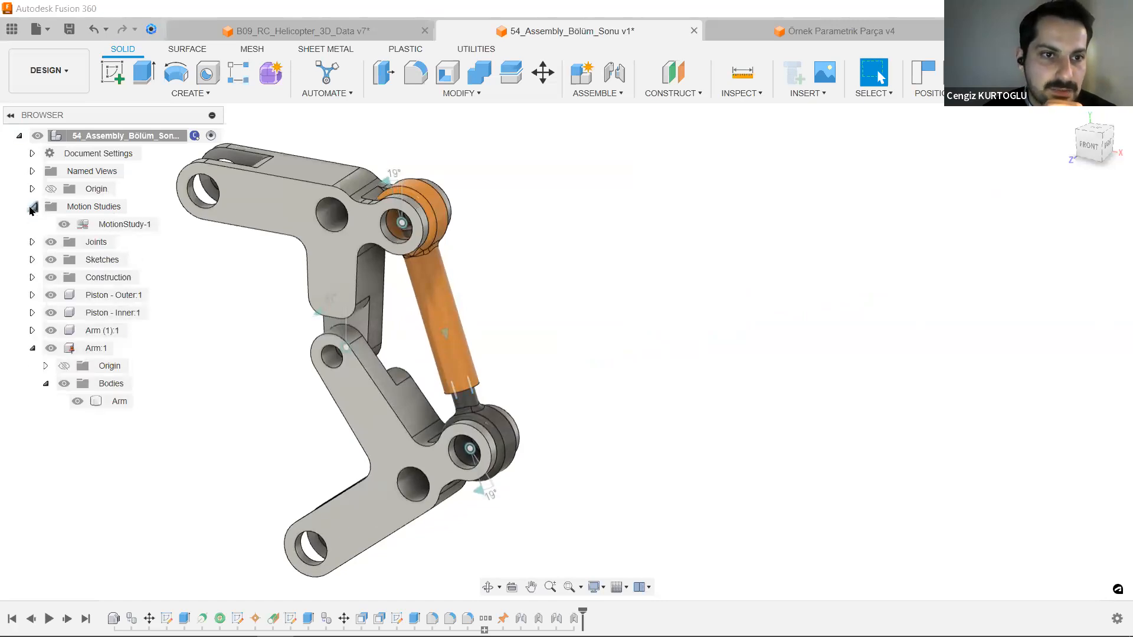
click(112, 224)
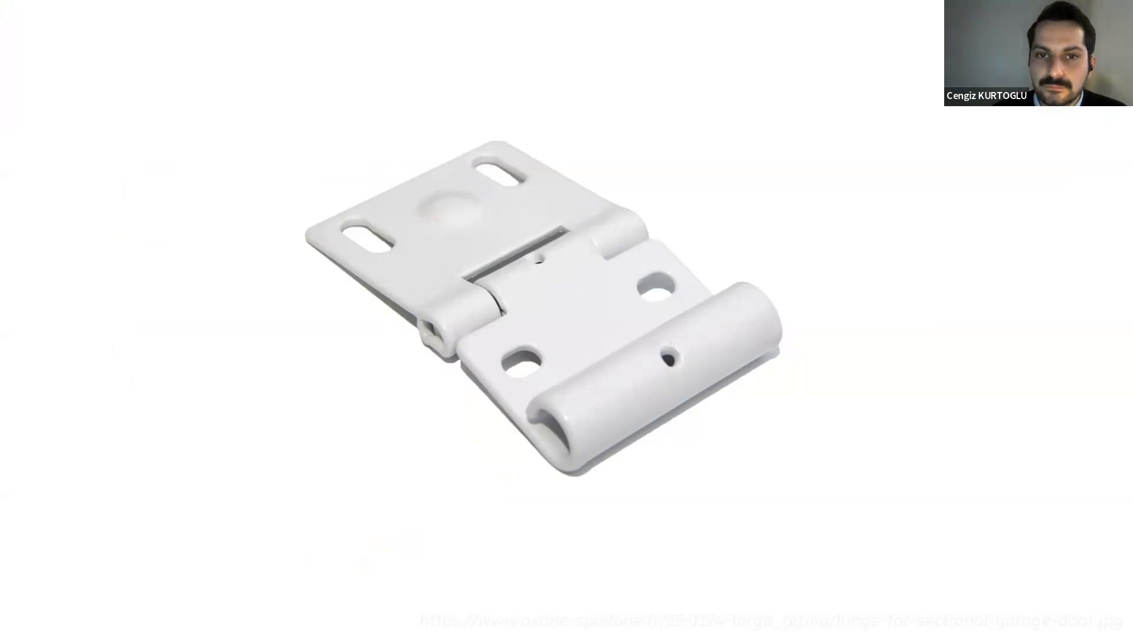
Switch back to Fusion 360, close the 54_Assembly_Bölüm_Sonu design without saving, and start a new empty design.
key(alt+Tab)
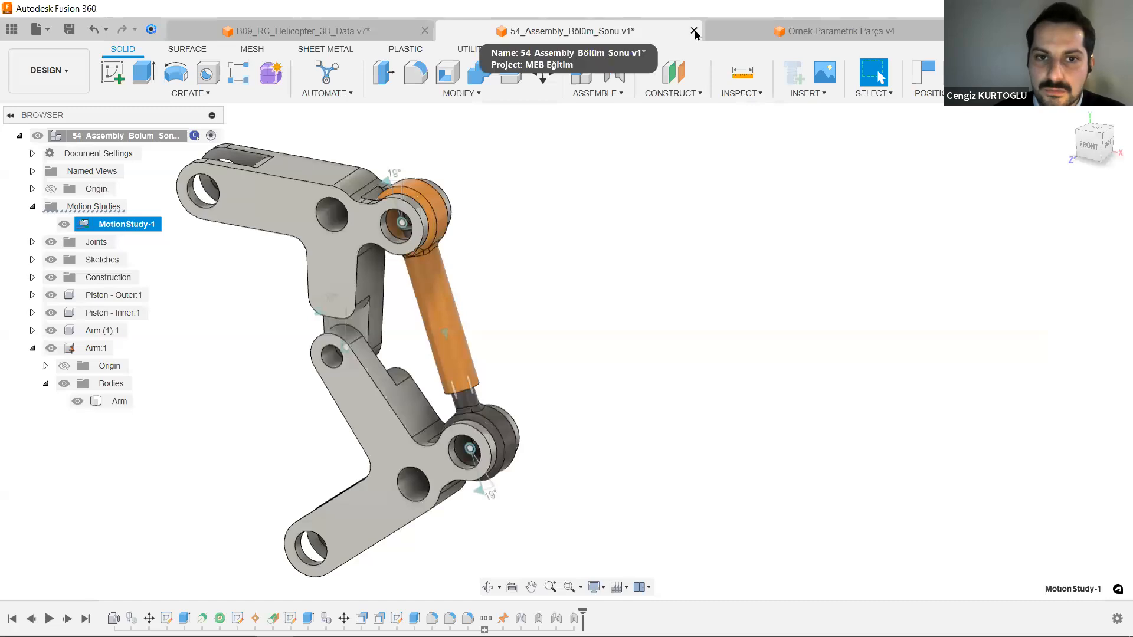
click(694, 31)
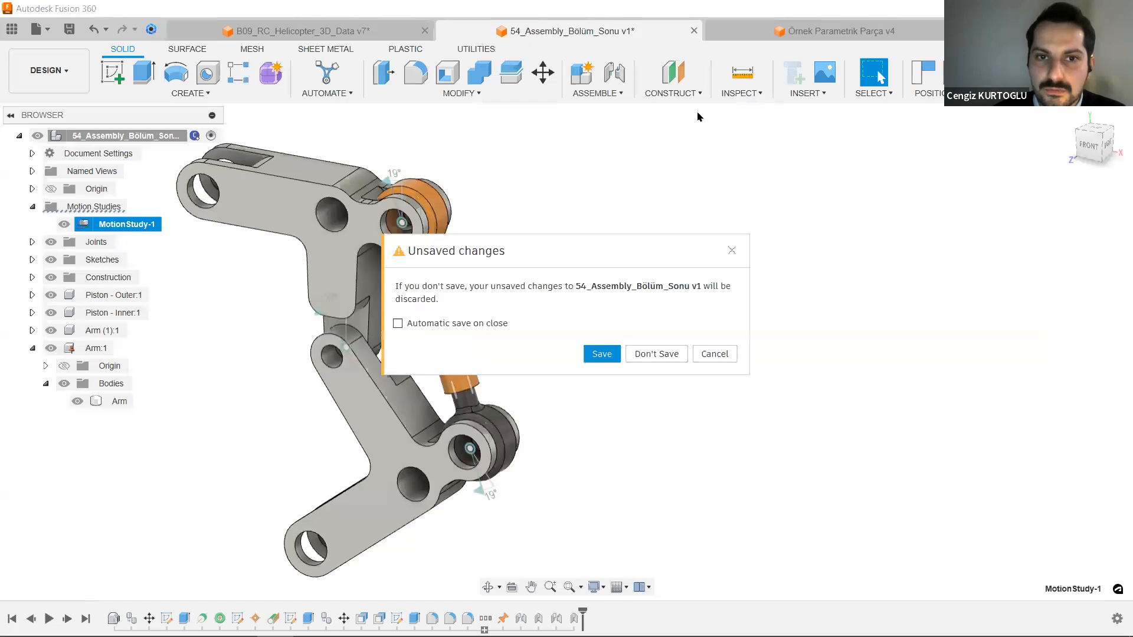
click(654, 353)
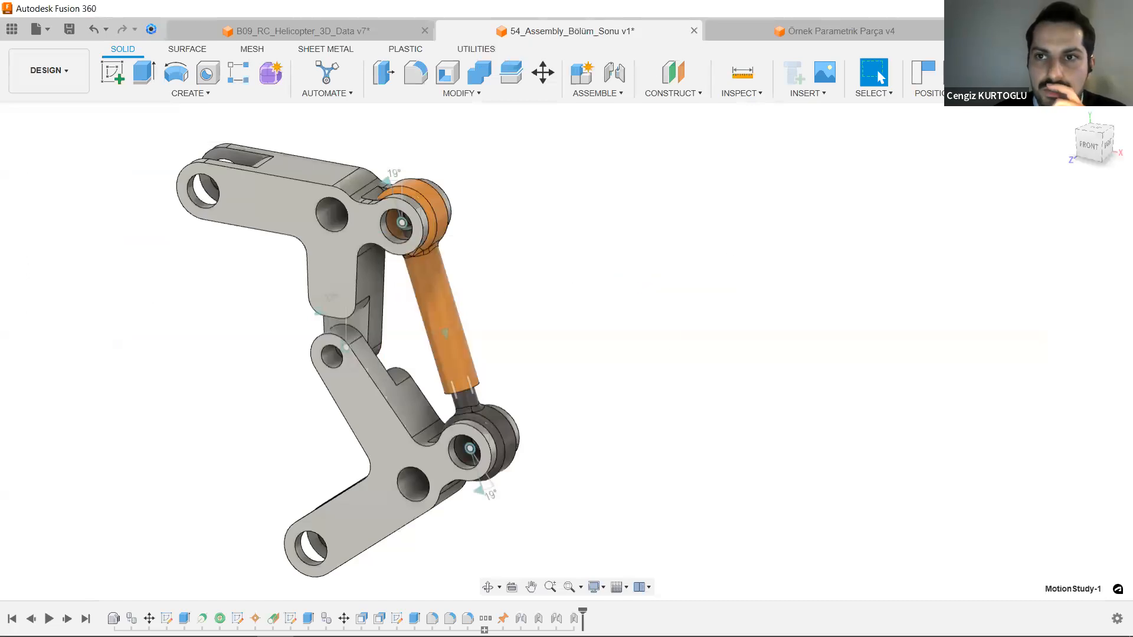
click(985, 30)
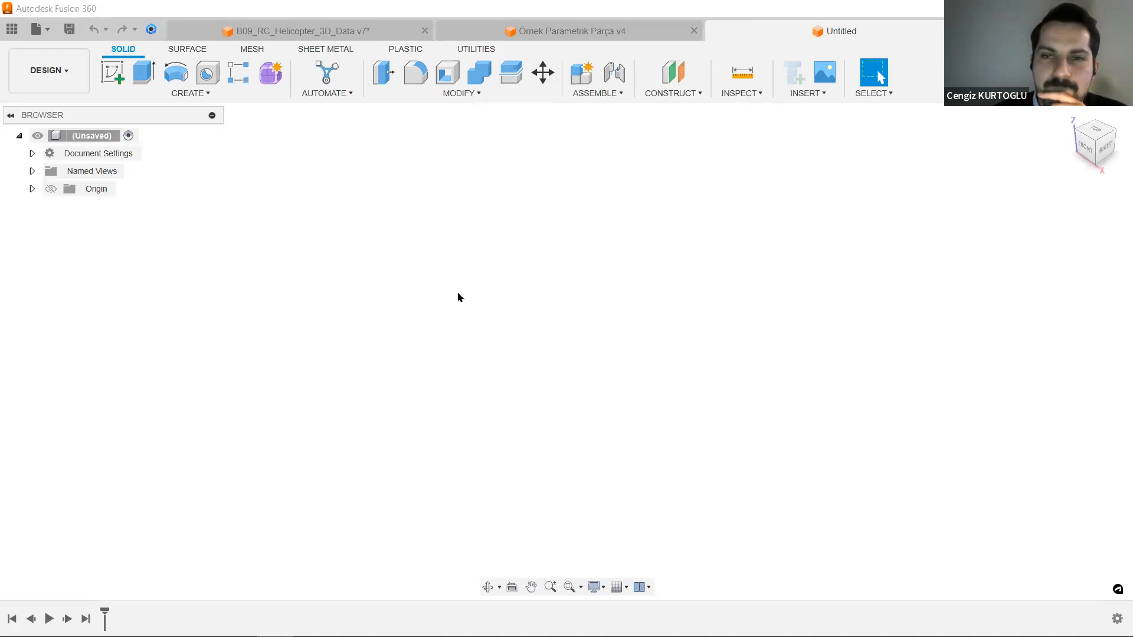
Create a sketch on the horizontal XY origin plane and finish it without drawing anything.
click(108, 74)
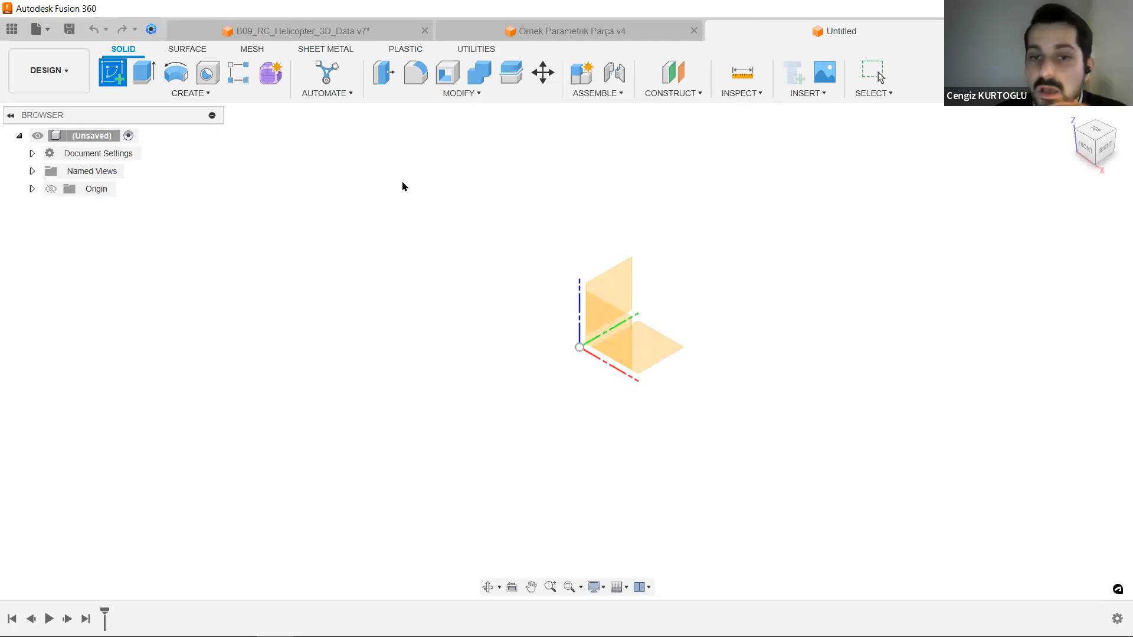
click(660, 352)
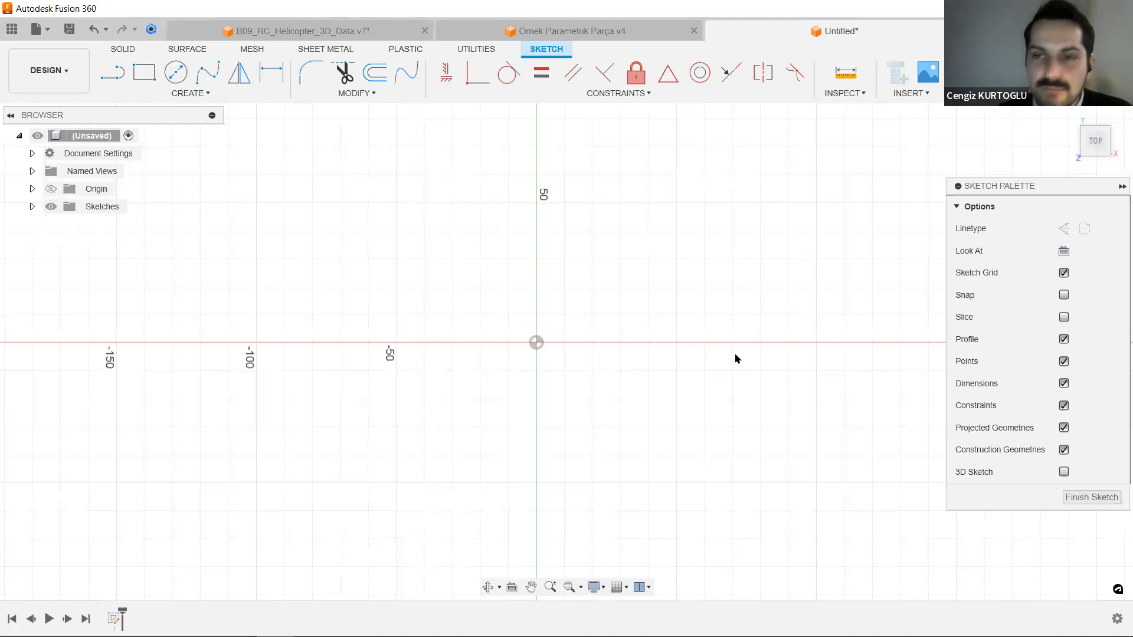
click(1050, 73)
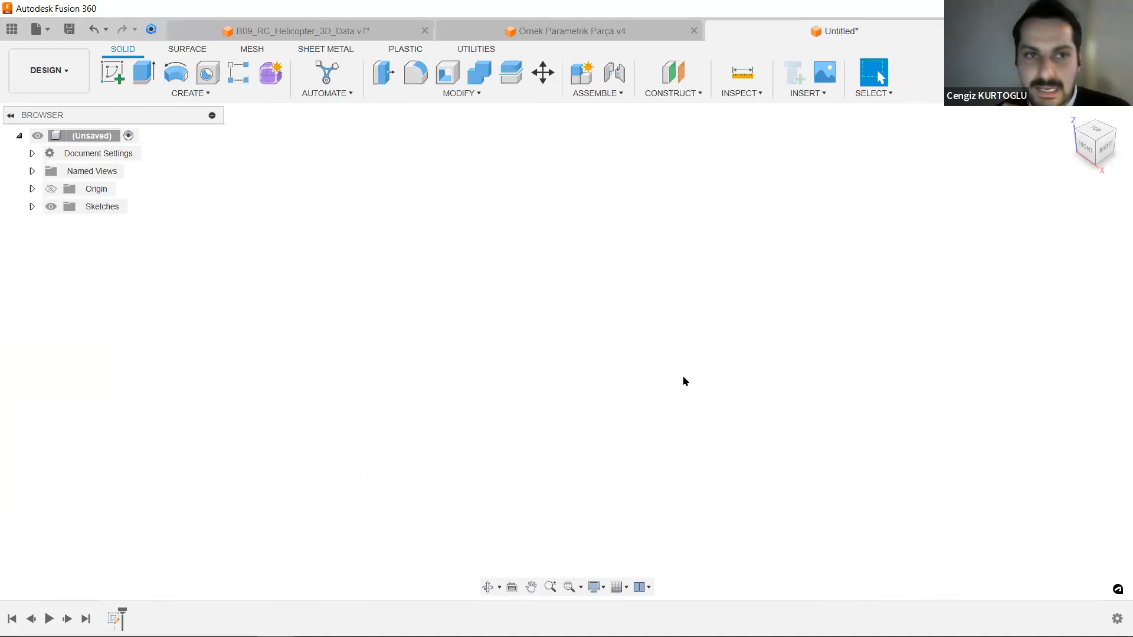
Create a solid box about 64 x 116 mm and 18 mm high on the horizontal plane, with one long edge along the Y axis.
click(193, 94)
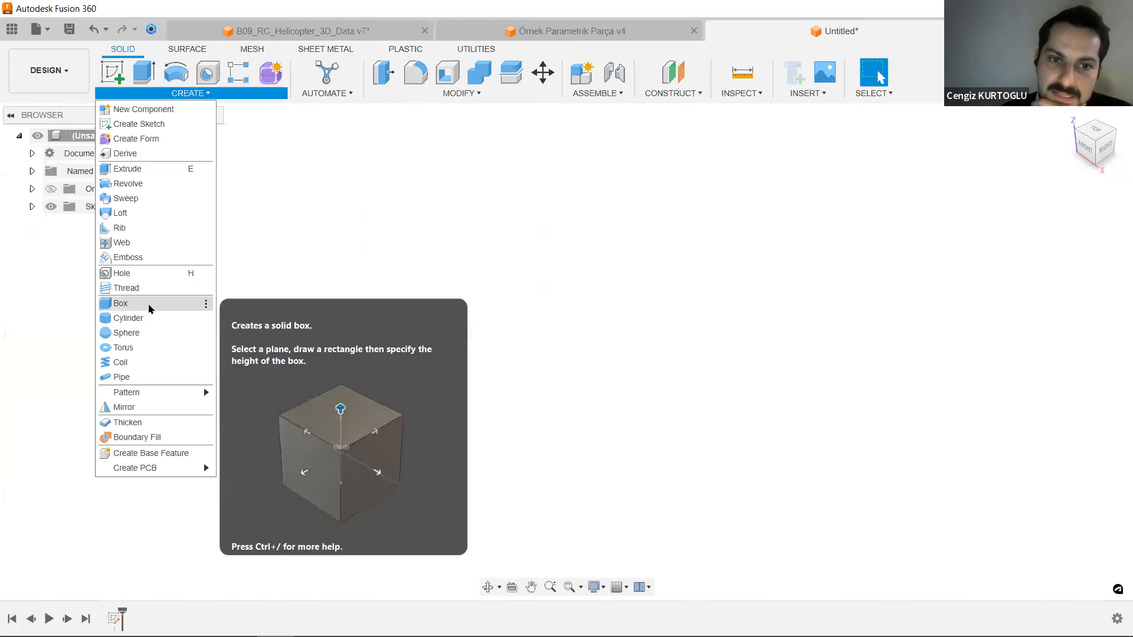
click(152, 308)
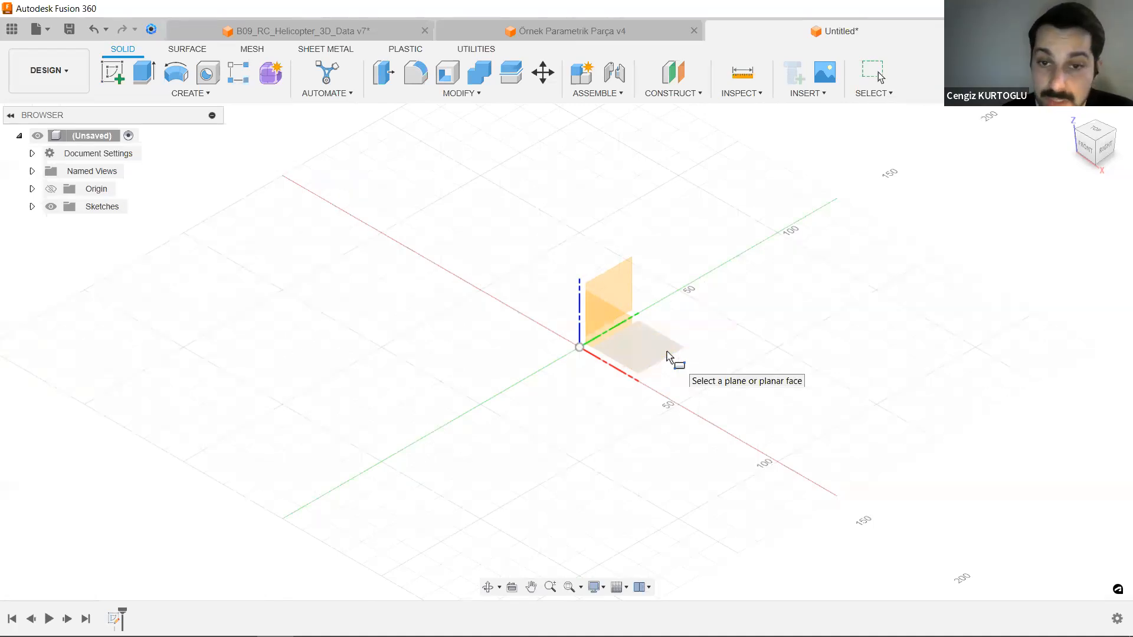
click(648, 353)
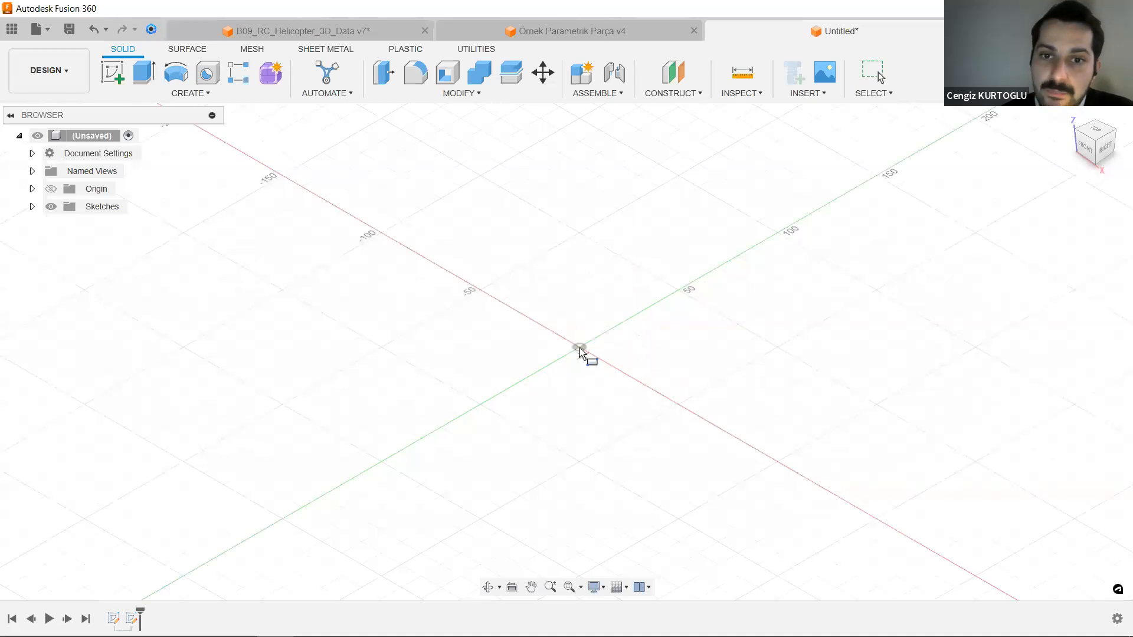
click(642, 311)
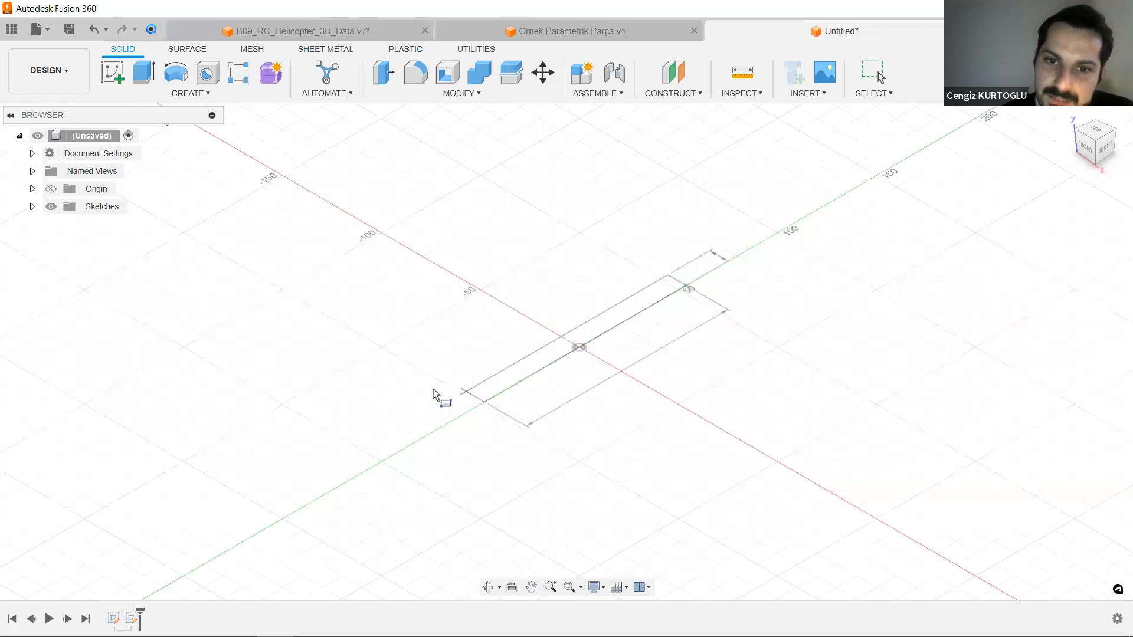
key(Tab)
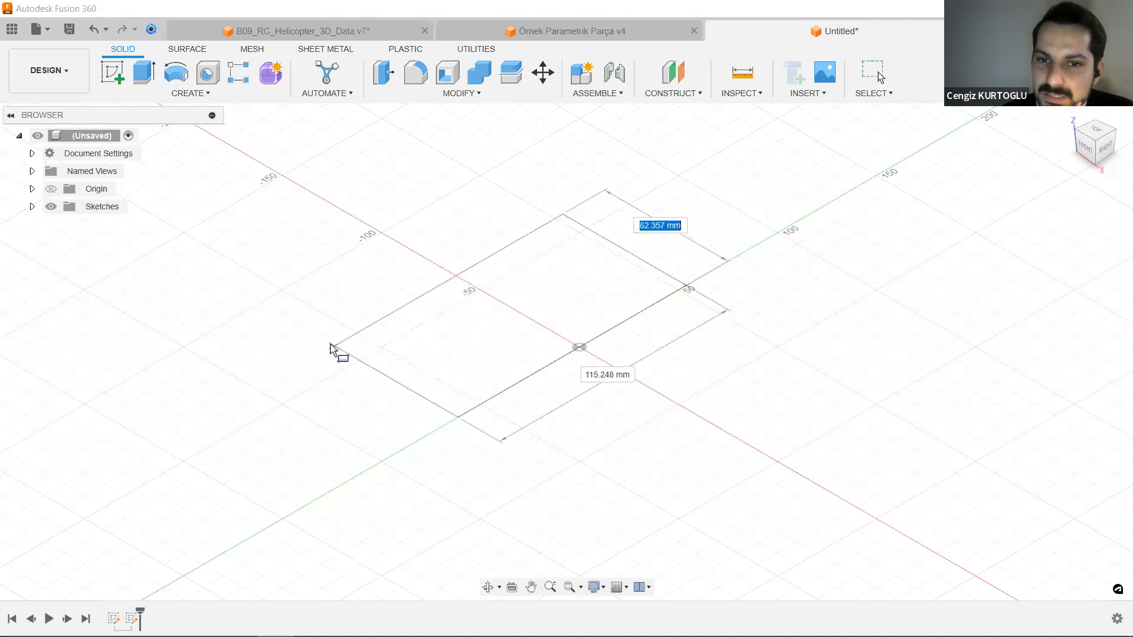
click(330, 347)
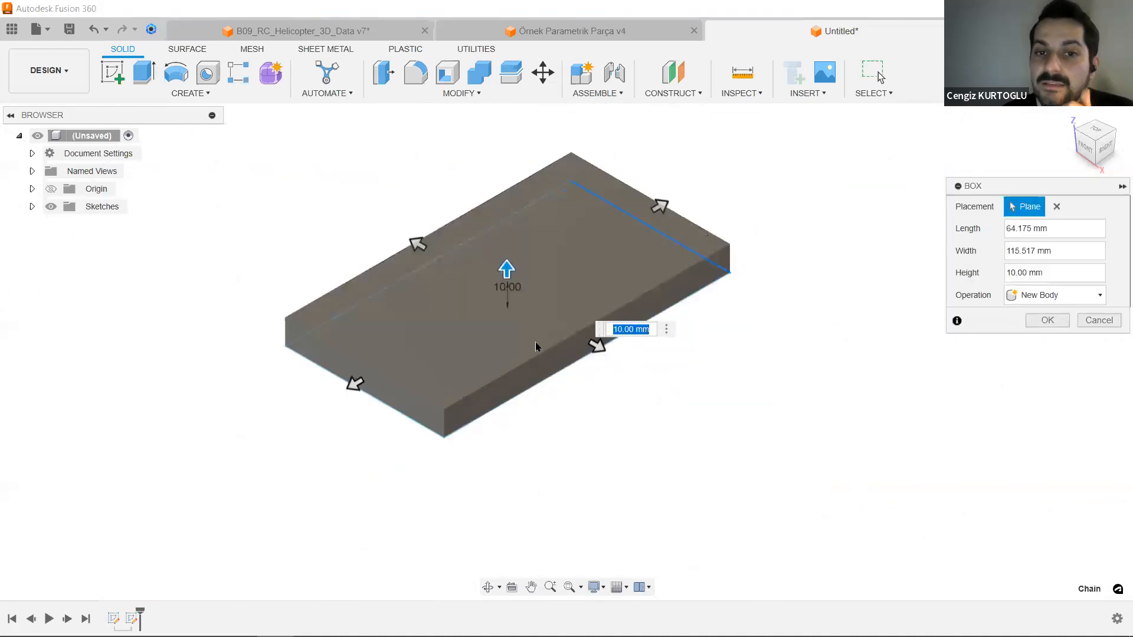
scroll(536, 344, up, 1)
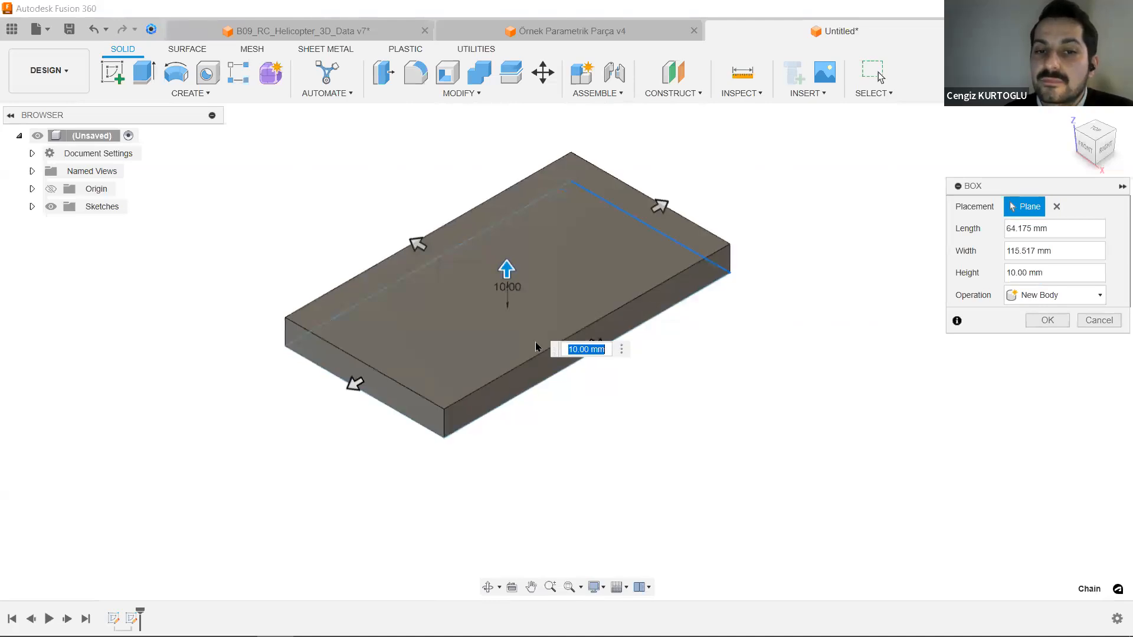
drag(506, 264, 505, 243)
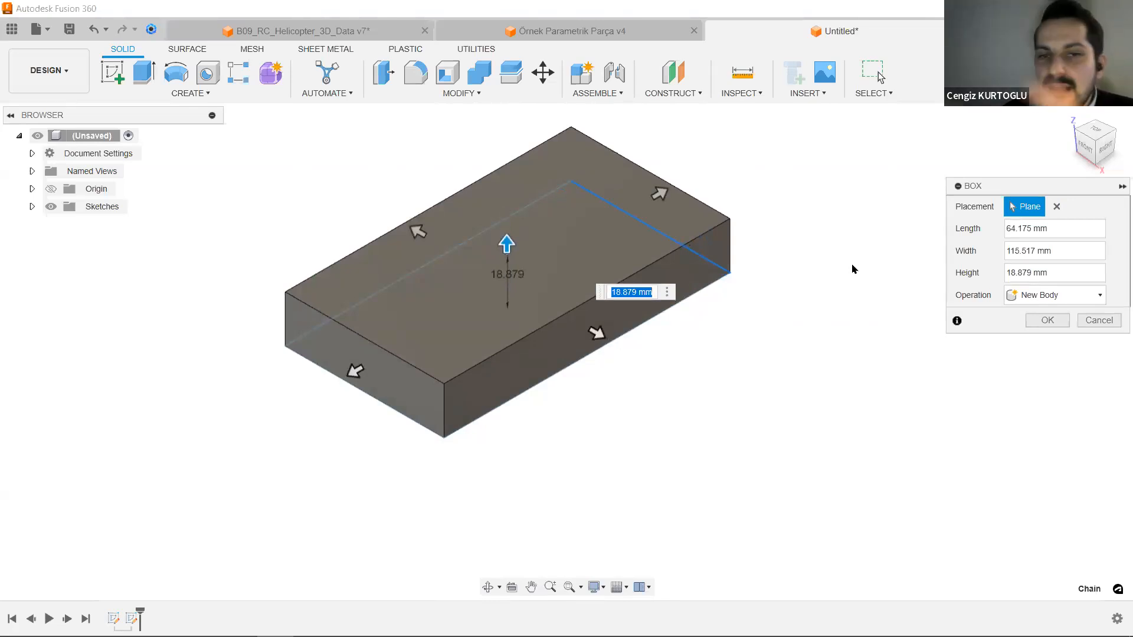
drag(505, 239, 506, 245)
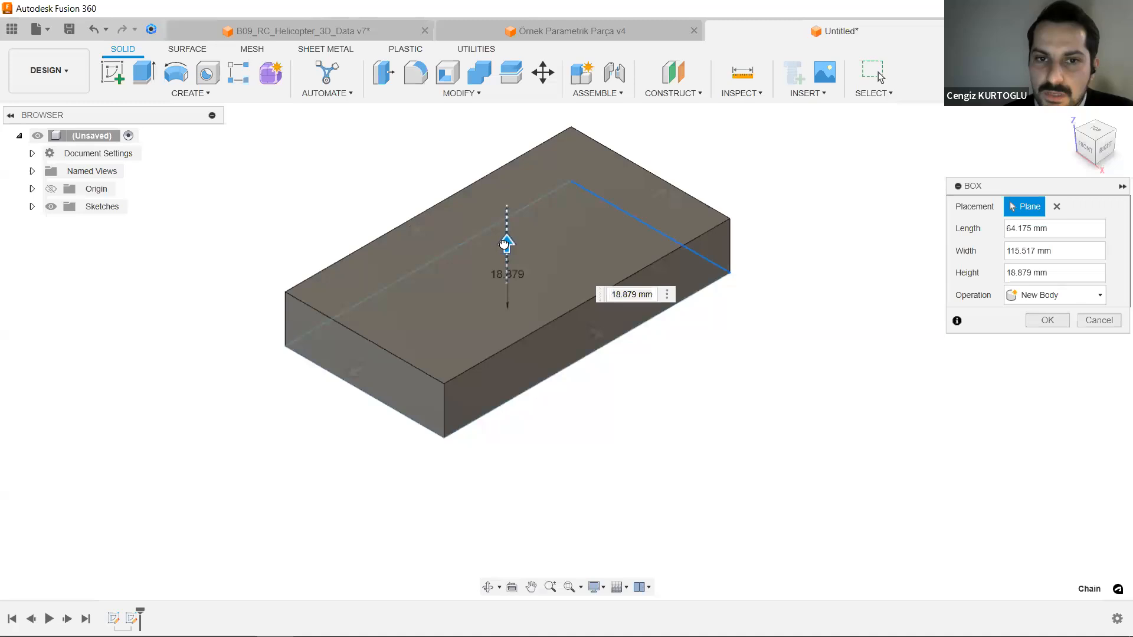
click(1047, 320)
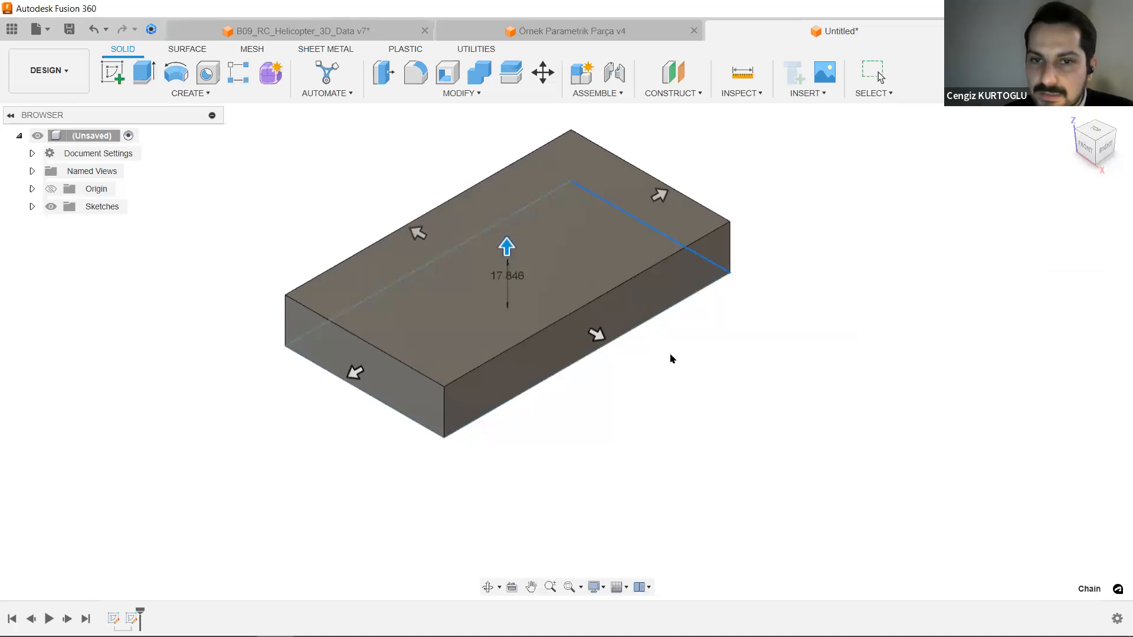
Sketch a center rectangle about 66 mm long on the box's top face, centred on the long edge just beside the origin.
middle_drag(689, 368, 684, 391)
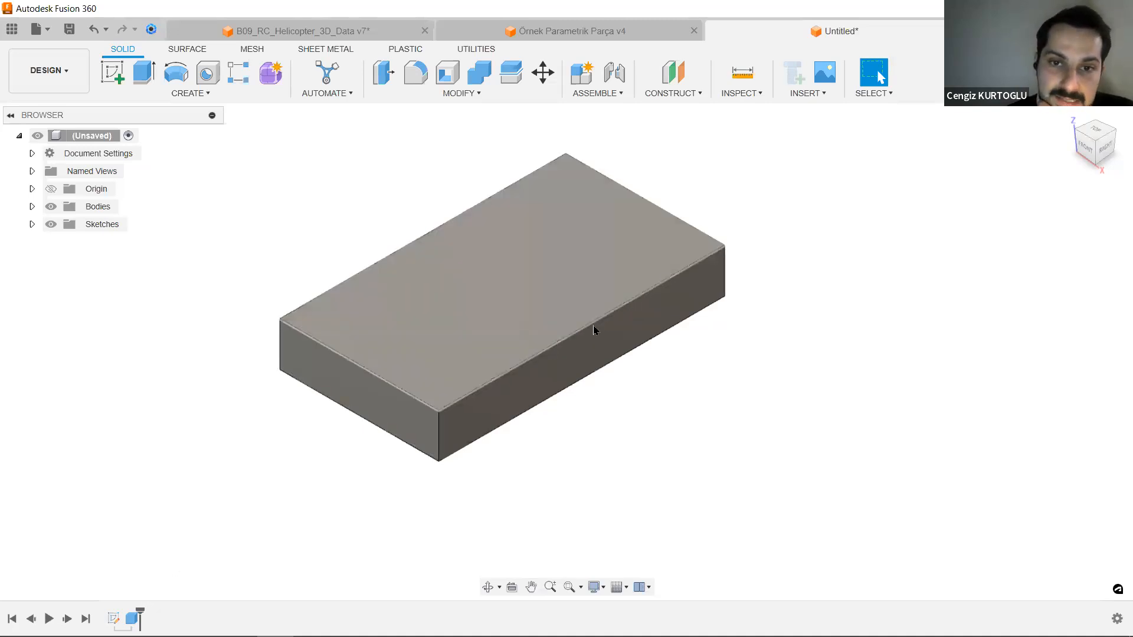
click(548, 303)
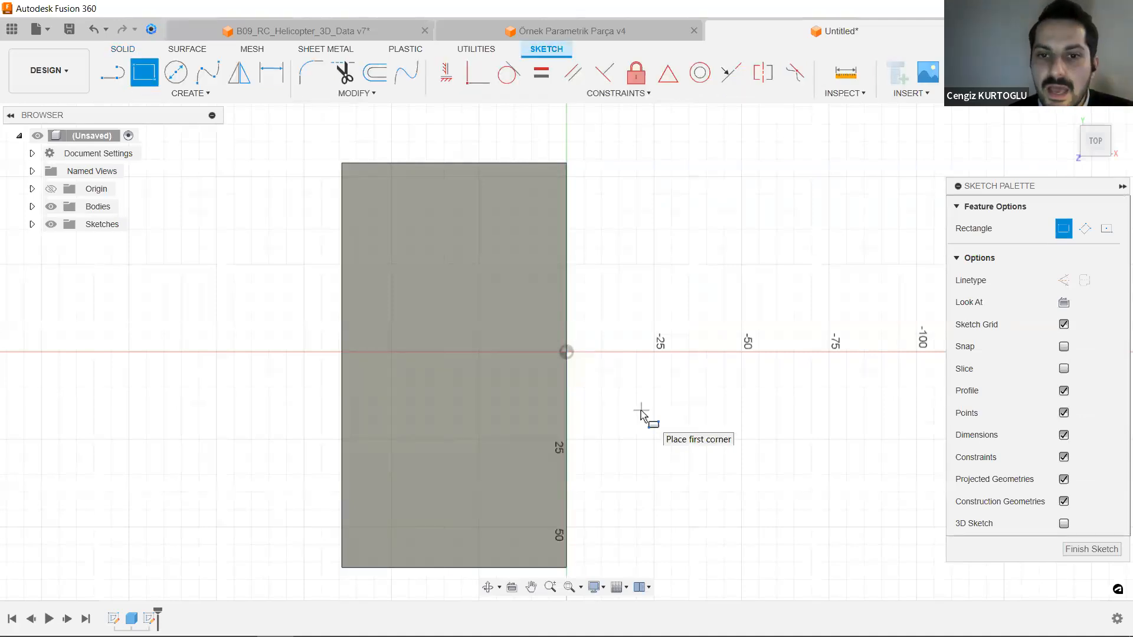
click(1107, 229)
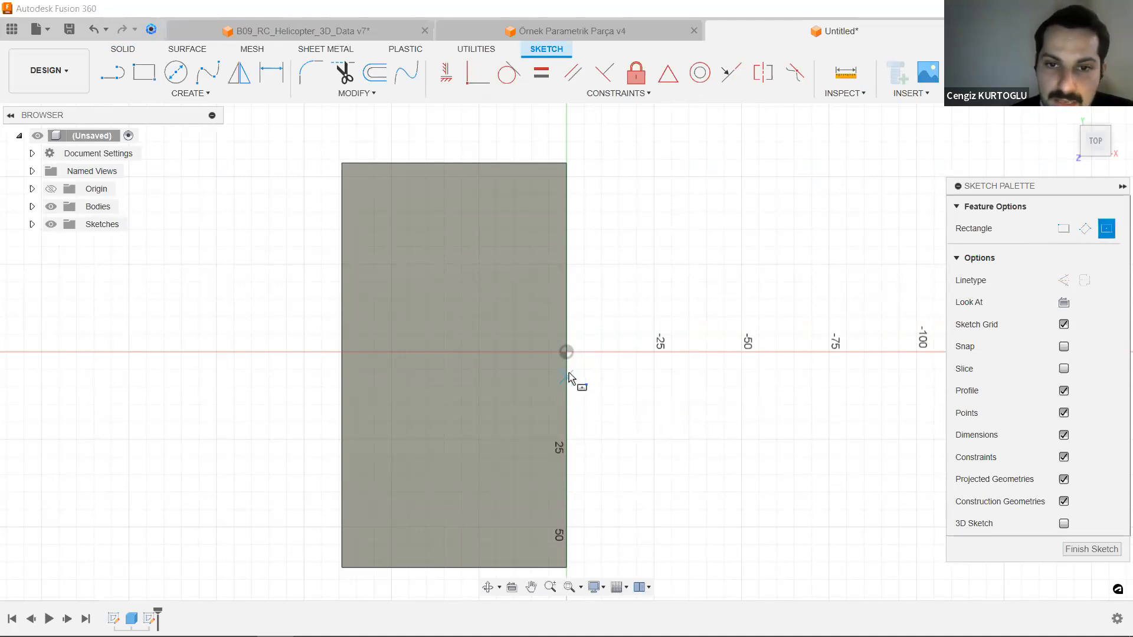
scroll(568, 366, up, 1)
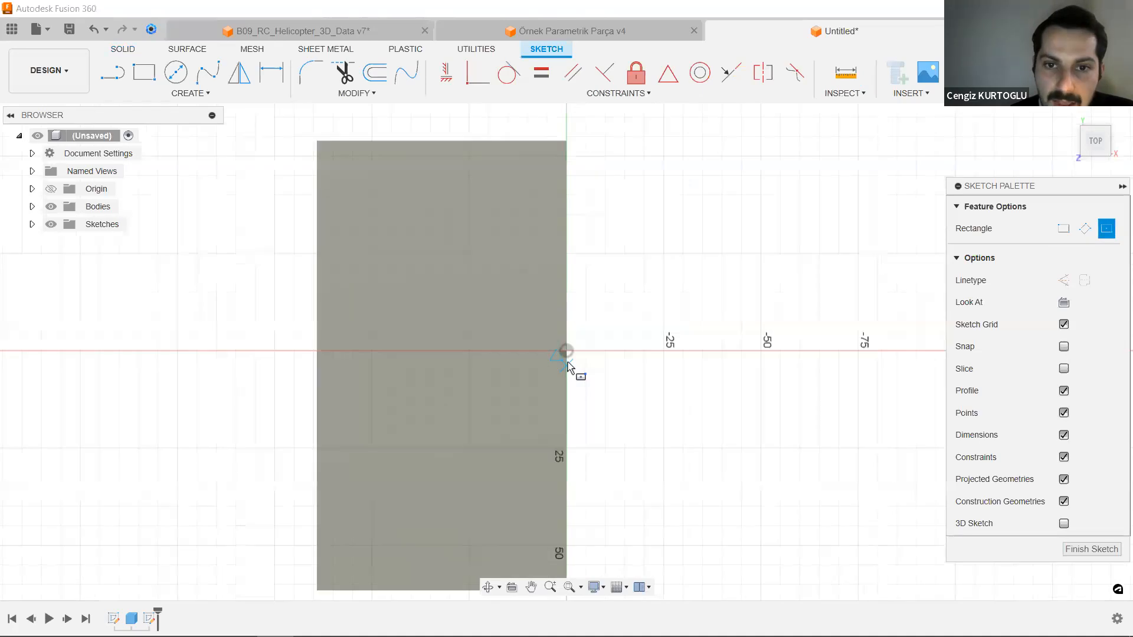
scroll(567, 367, up, 3)
scroll(565, 370, down, 2)
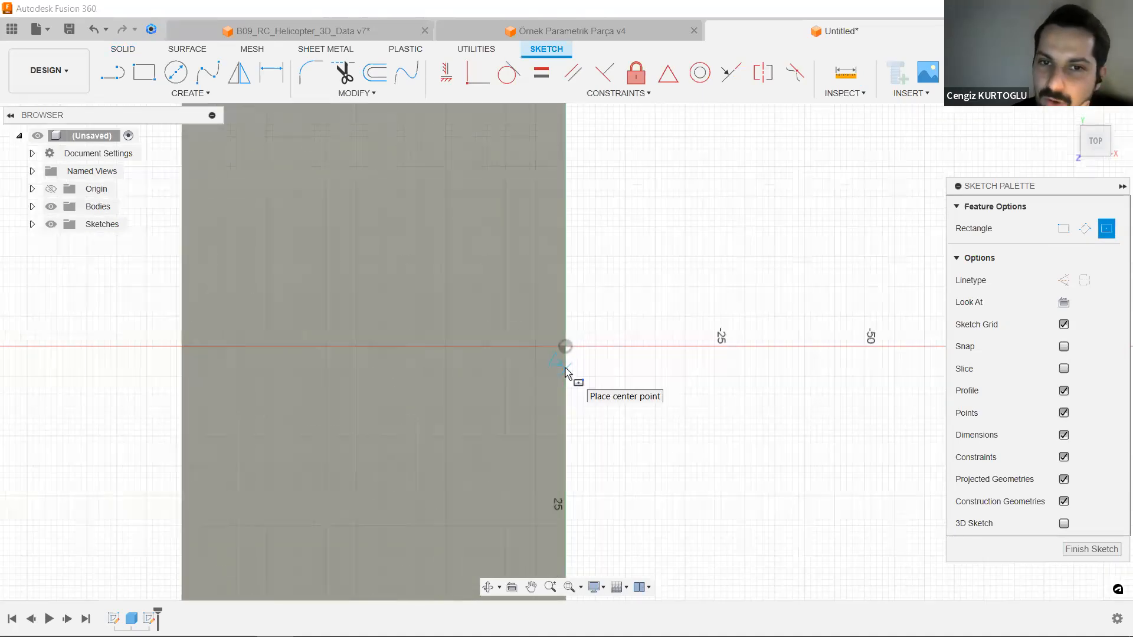
scroll(565, 357, down, 1)
scroll(565, 354, down, 1)
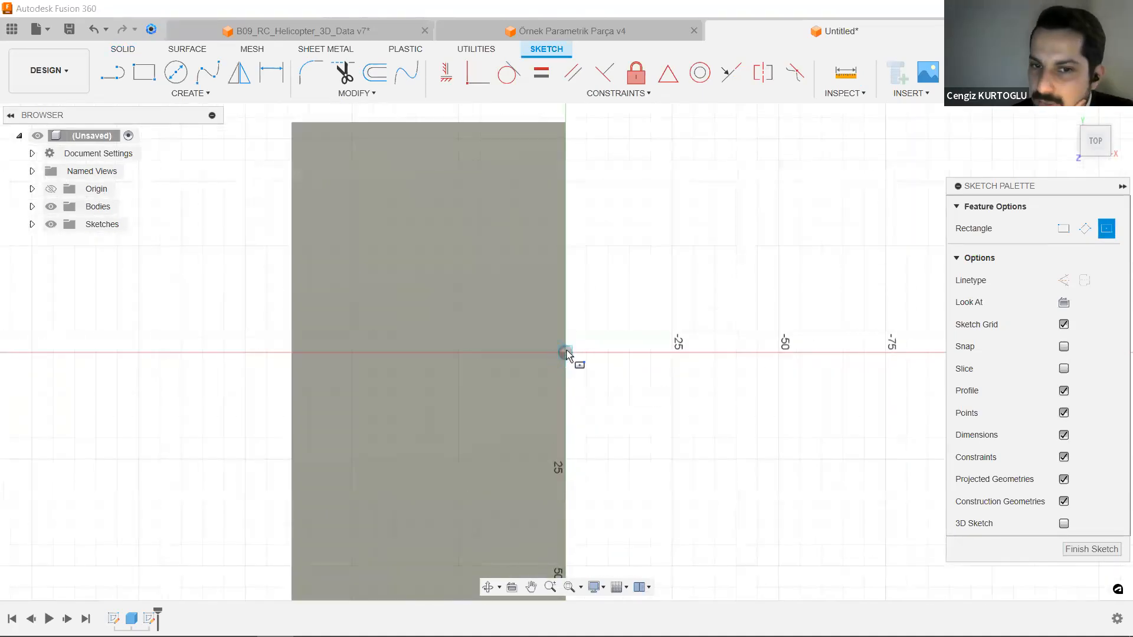
scroll(566, 357, up, 2)
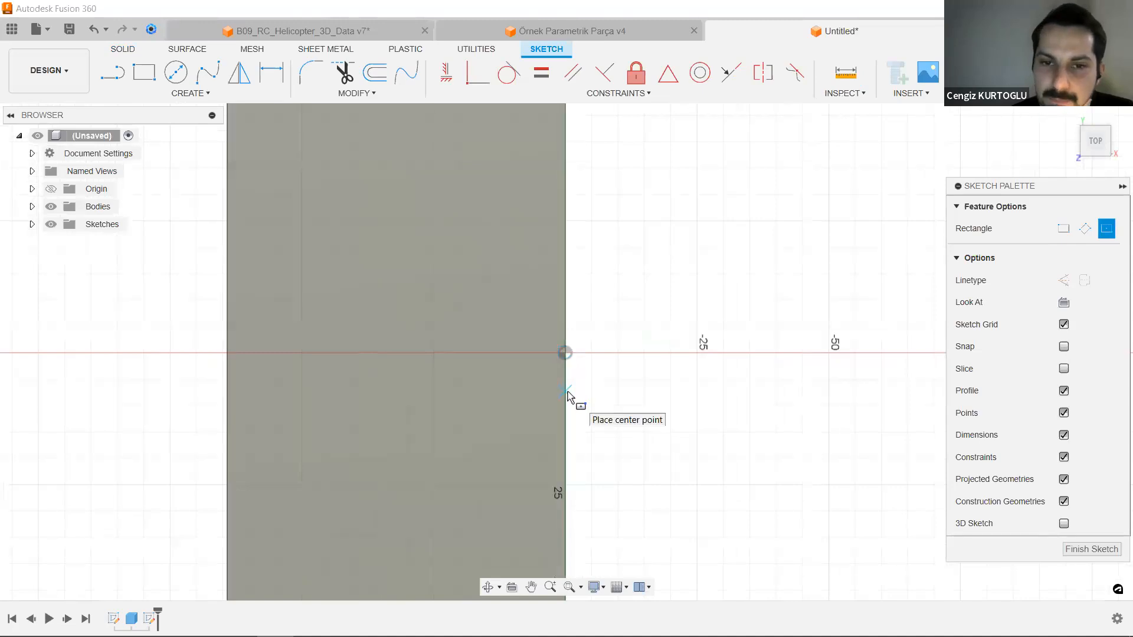
scroll(567, 389, up, 2)
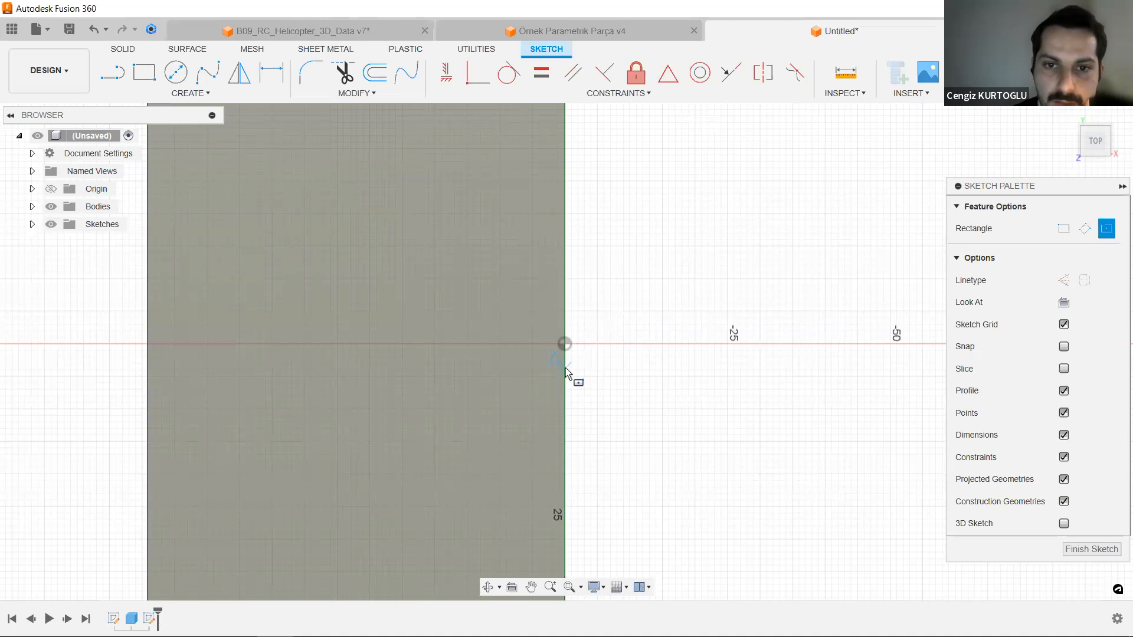
click(565, 367)
scroll(587, 303, down, 5)
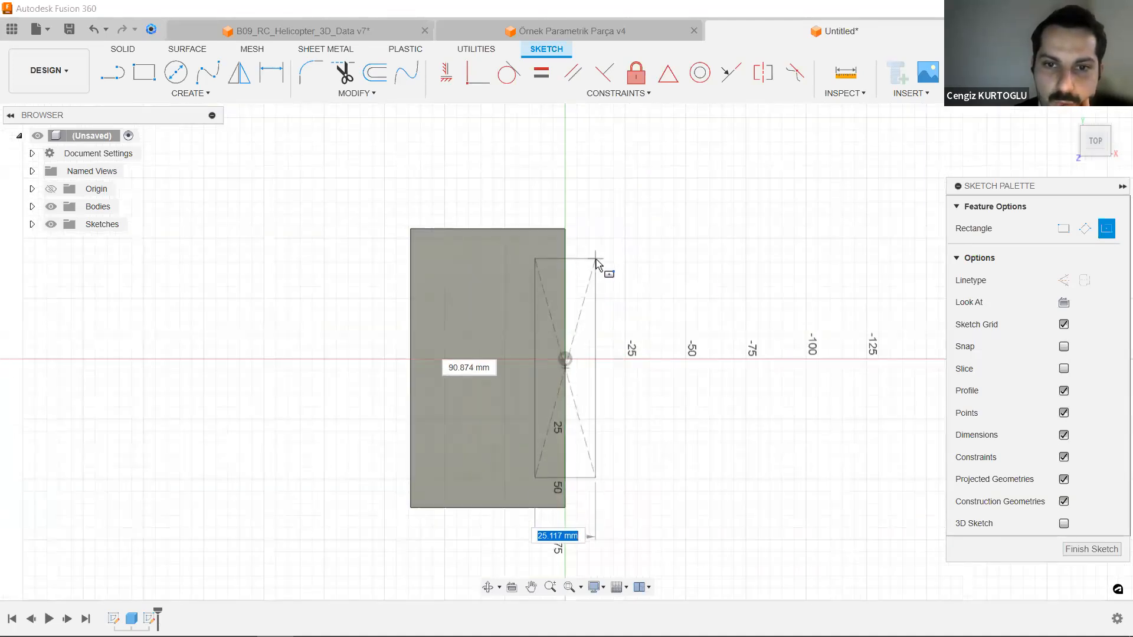
click(606, 299)
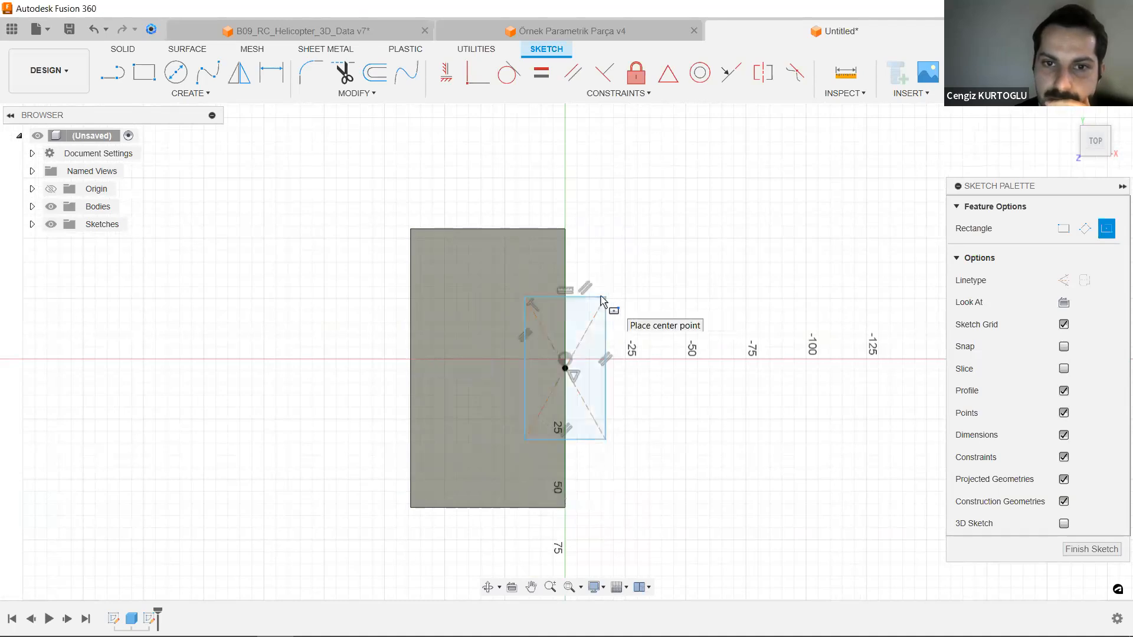
key(Escape)
drag(526, 366, 523, 364)
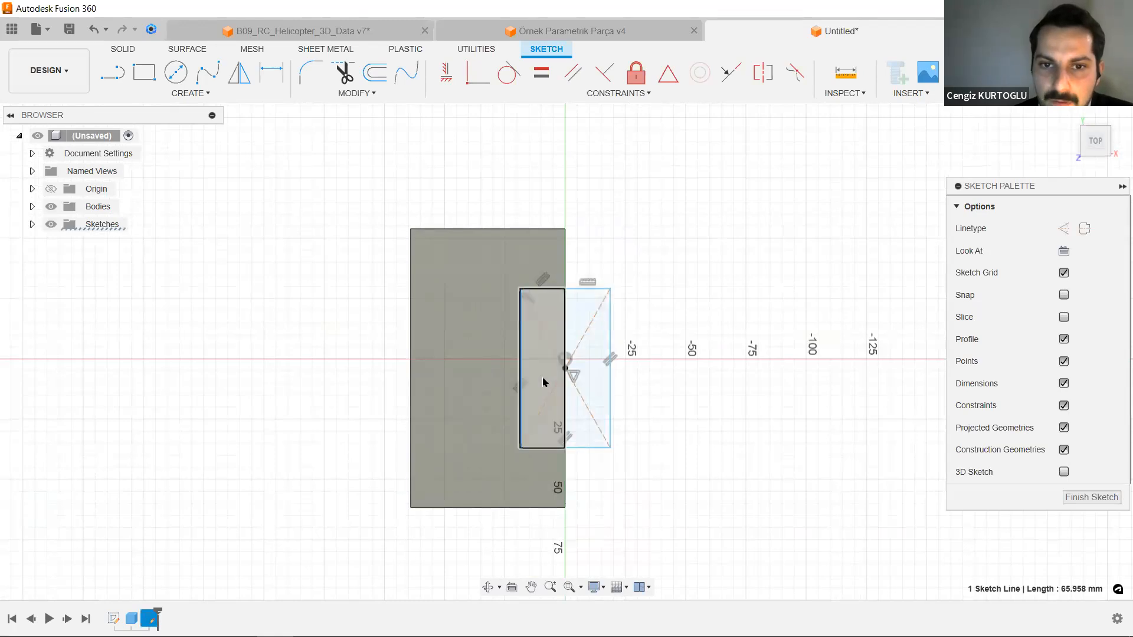
Extrude the part of the rectangle lying on the box downward about 43 mm as a cut, notching its long edge.
click(544, 382)
key(e)
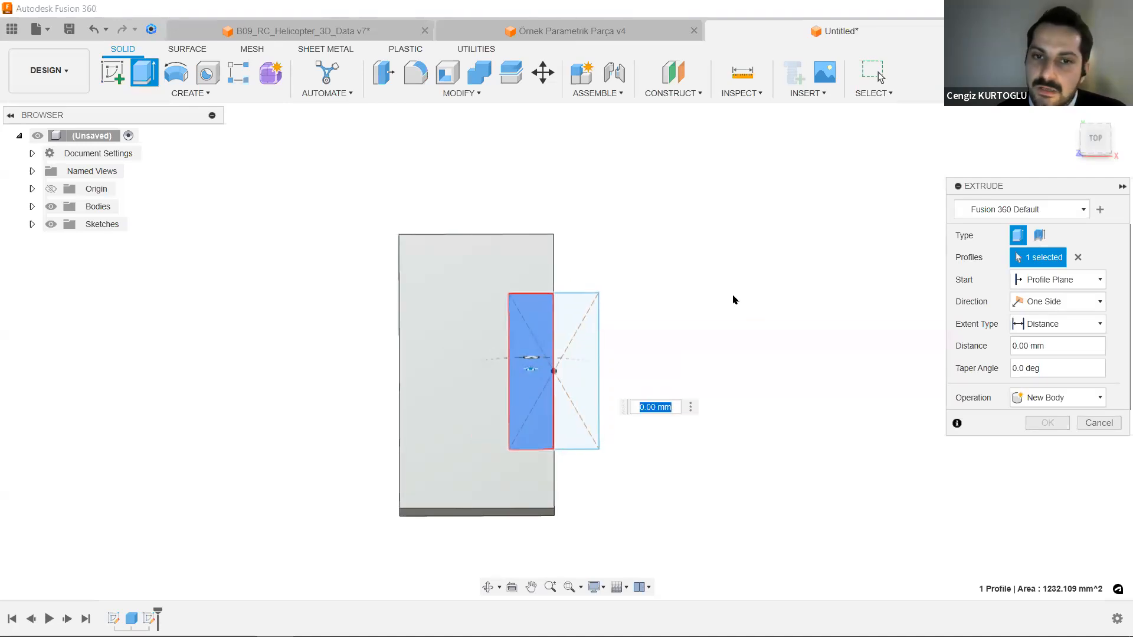
shift+middle_drag(677, 305, 543, 370)
drag(512, 357, 514, 382)
drag(512, 419, 512, 506)
click(1048, 446)
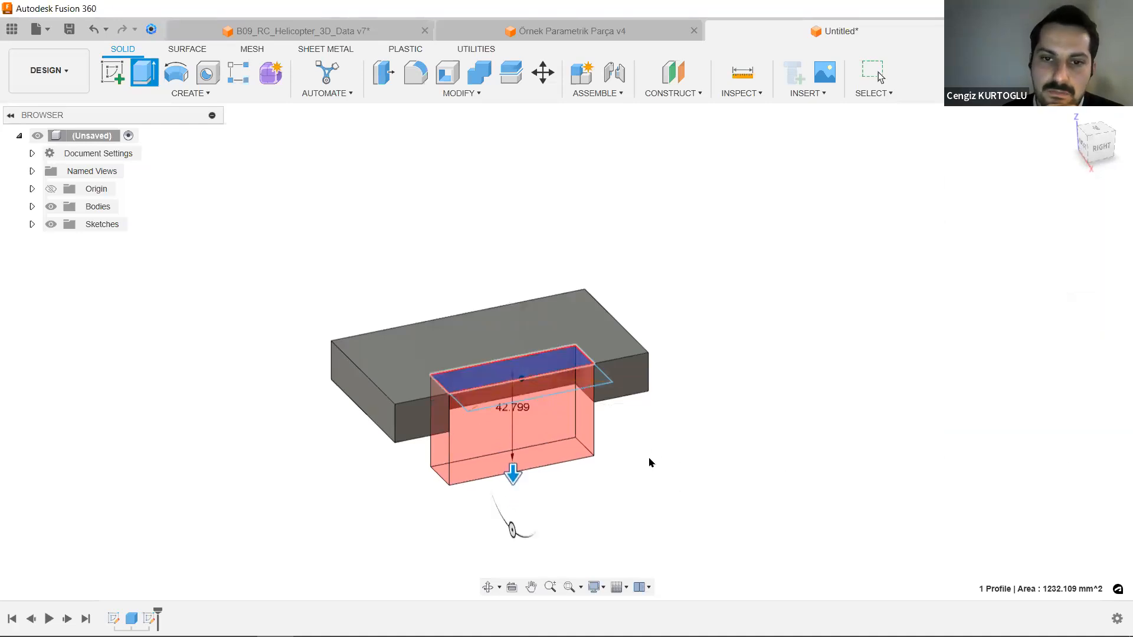
drag(1093, 149, 1120, 147)
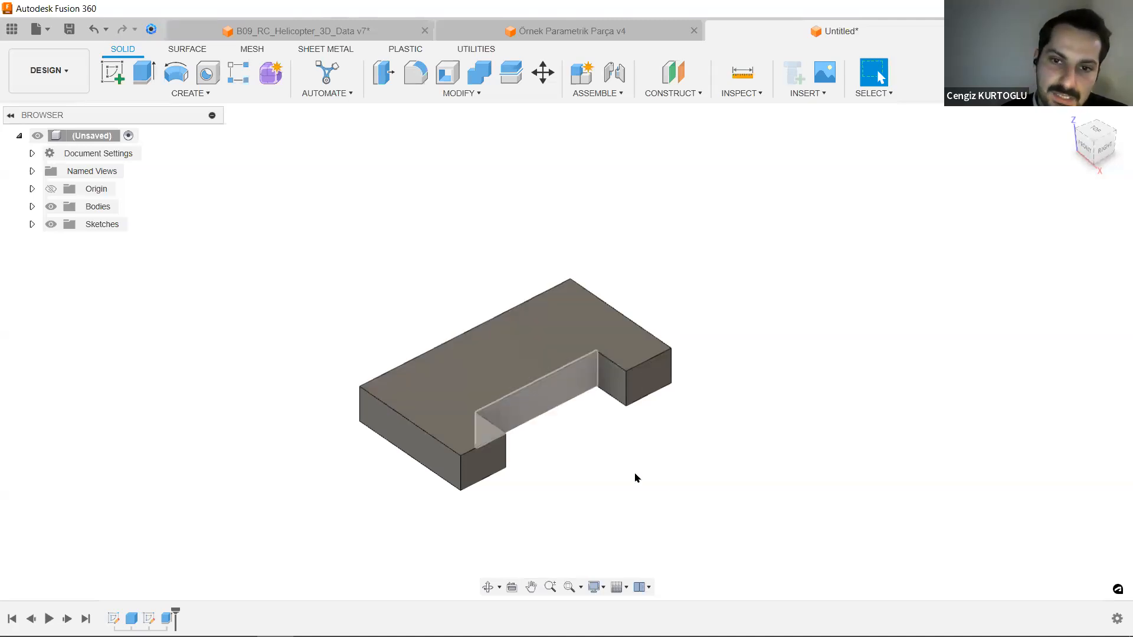
Start a sketch on the horizontal XY origin plane and project the notched body's outline into it.
click(1096, 130)
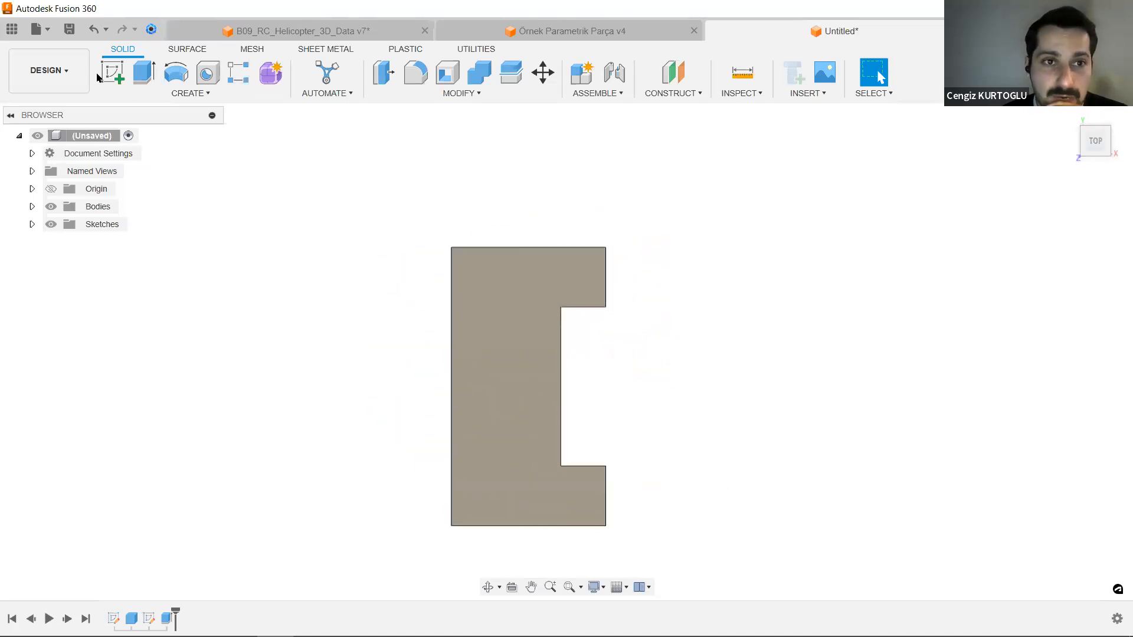
key(l)
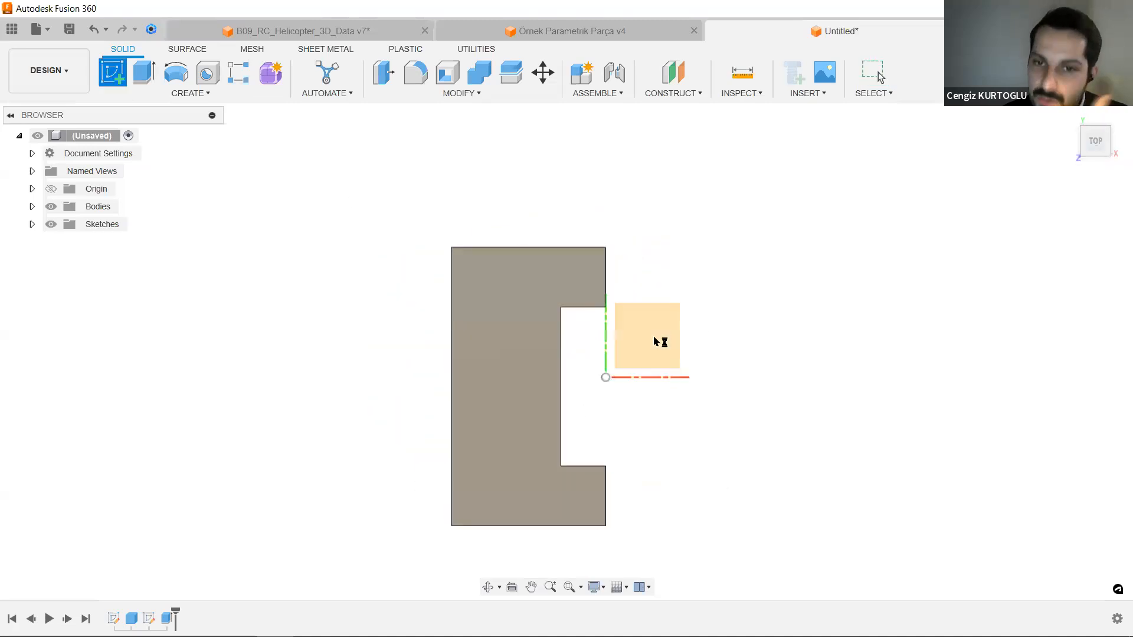
click(654, 337)
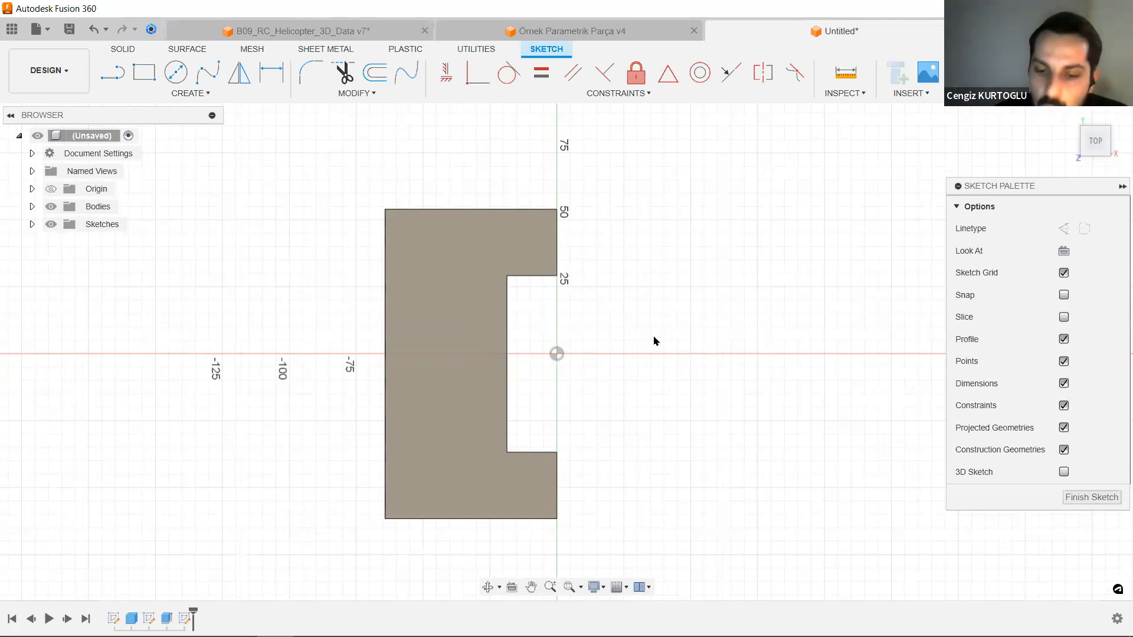
key(l)
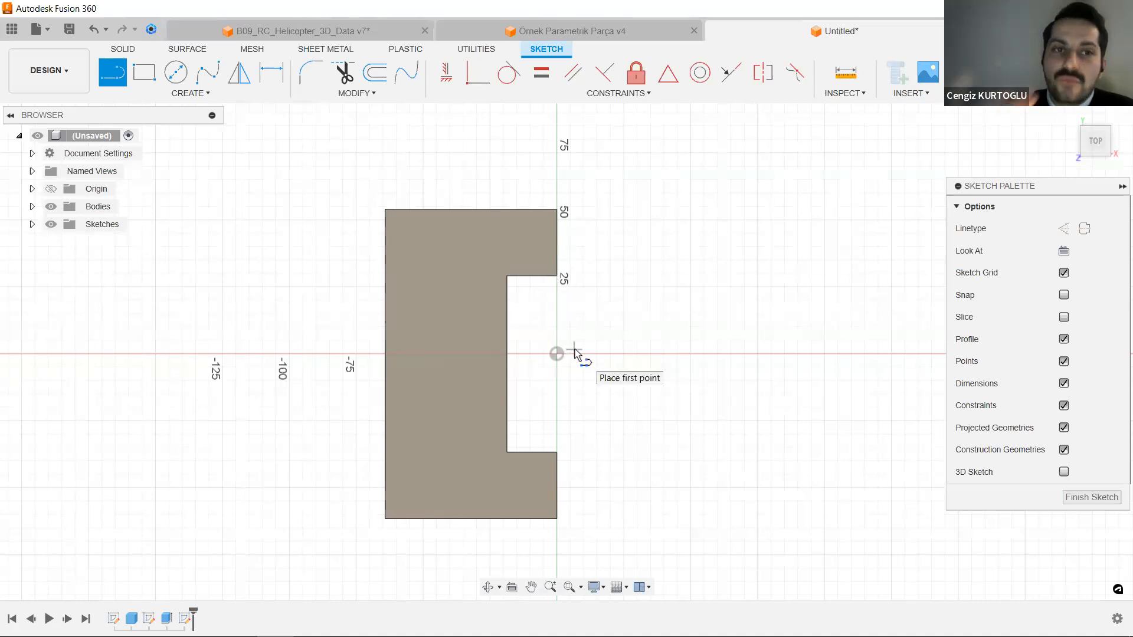
click(199, 94)
click(202, 94)
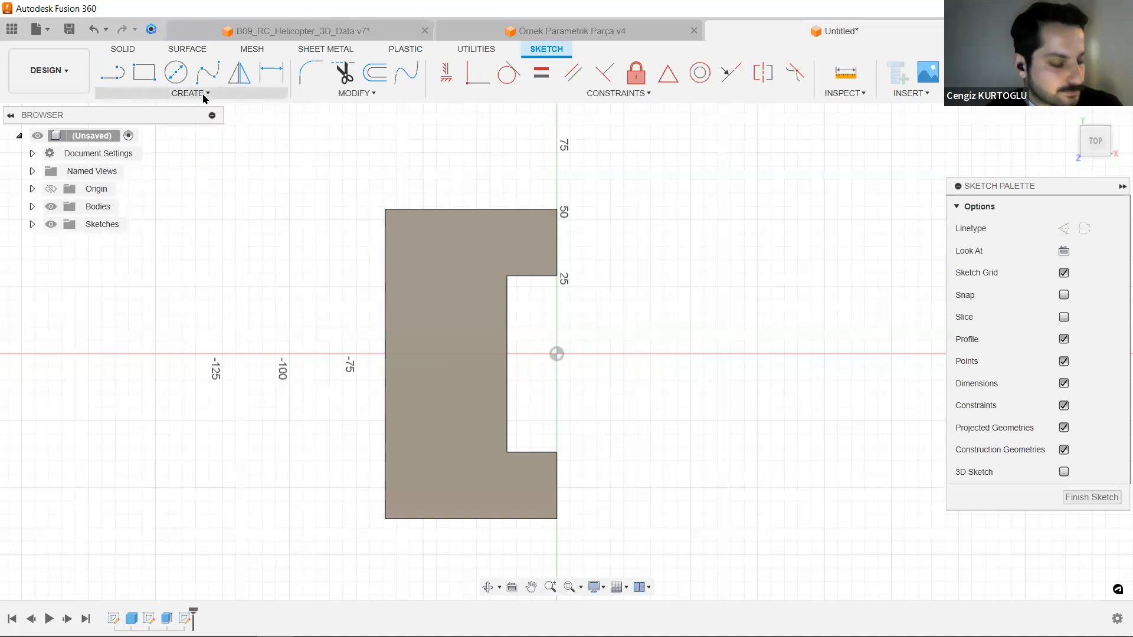
click(203, 96)
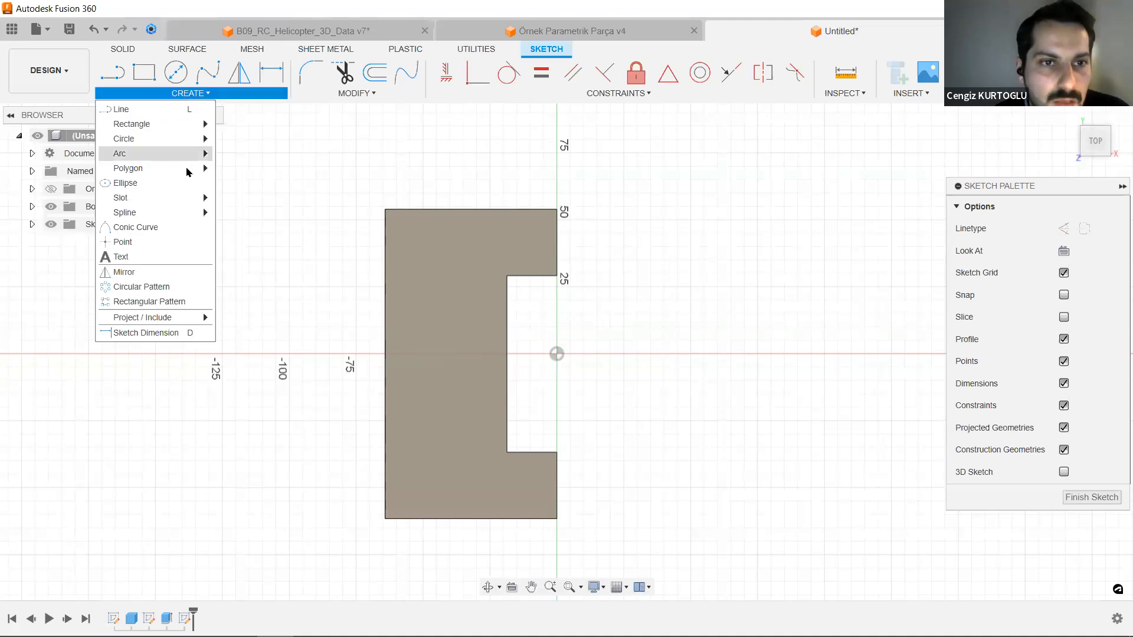
mouse_move(190, 318)
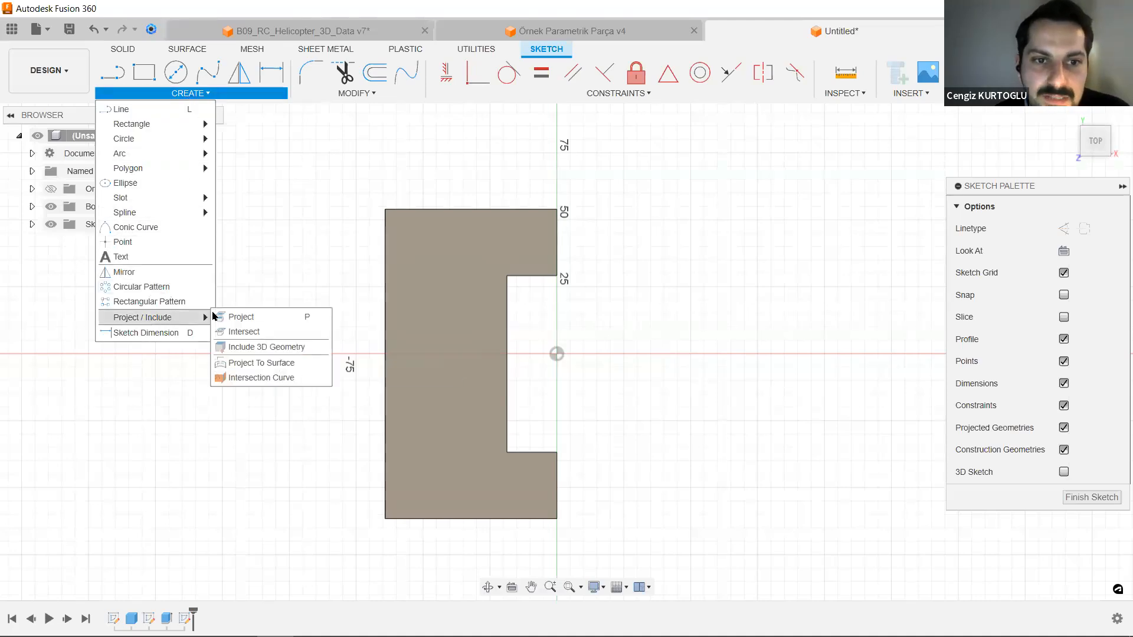
click(231, 317)
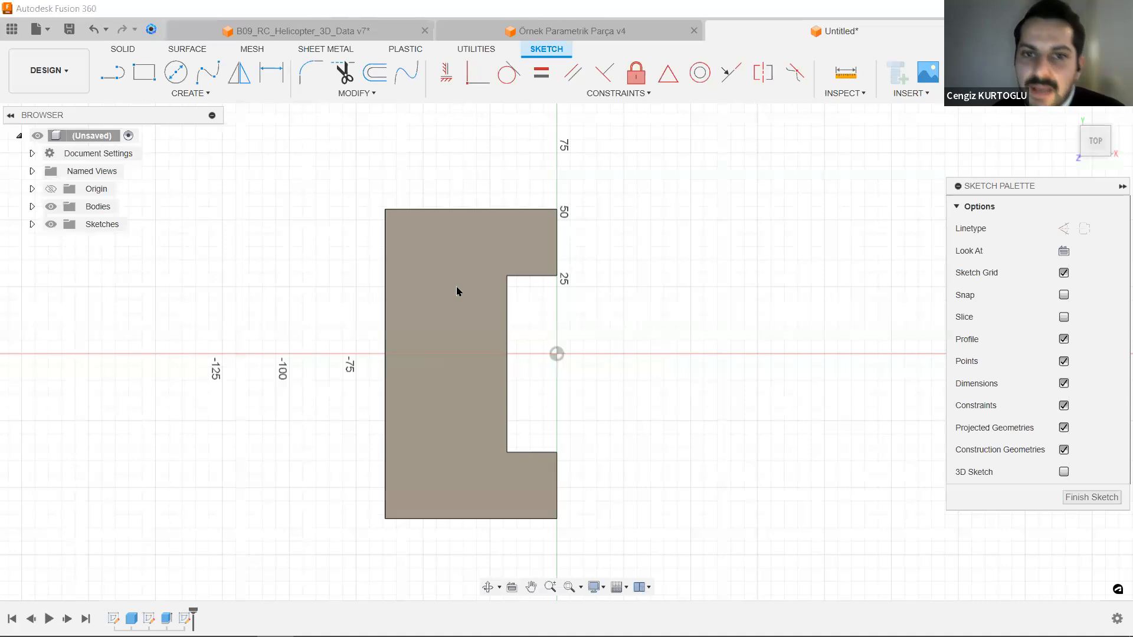
click(859, 276)
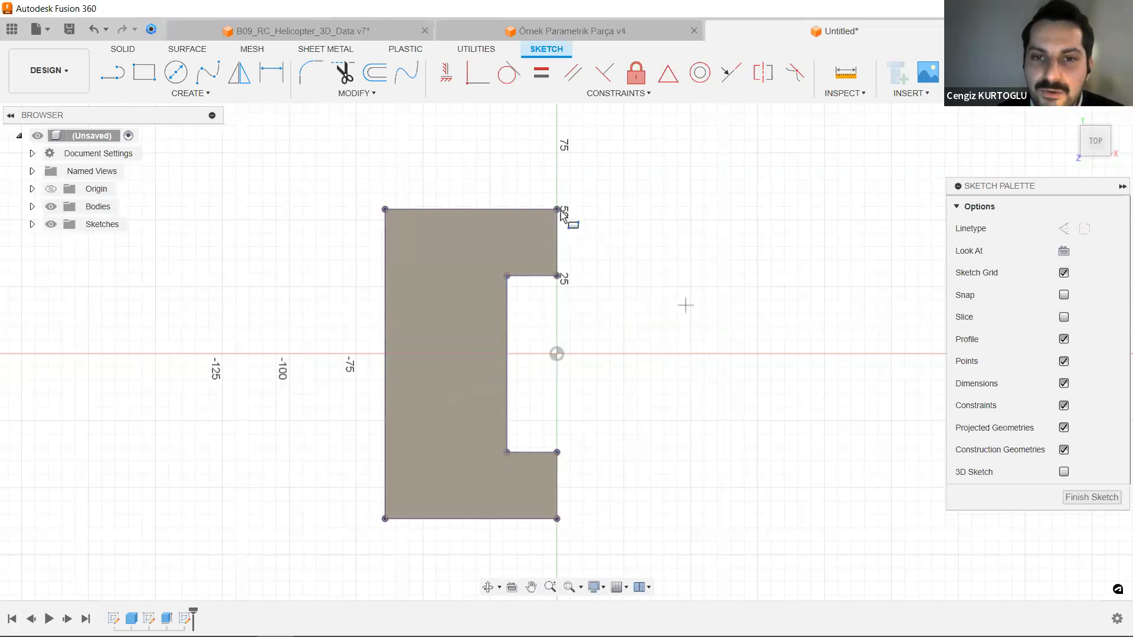
Sketch a rectangle about 63 x 116 mm beside the notched body, sharing its notched long edge along the Y axis.
key(r)
click(557, 209)
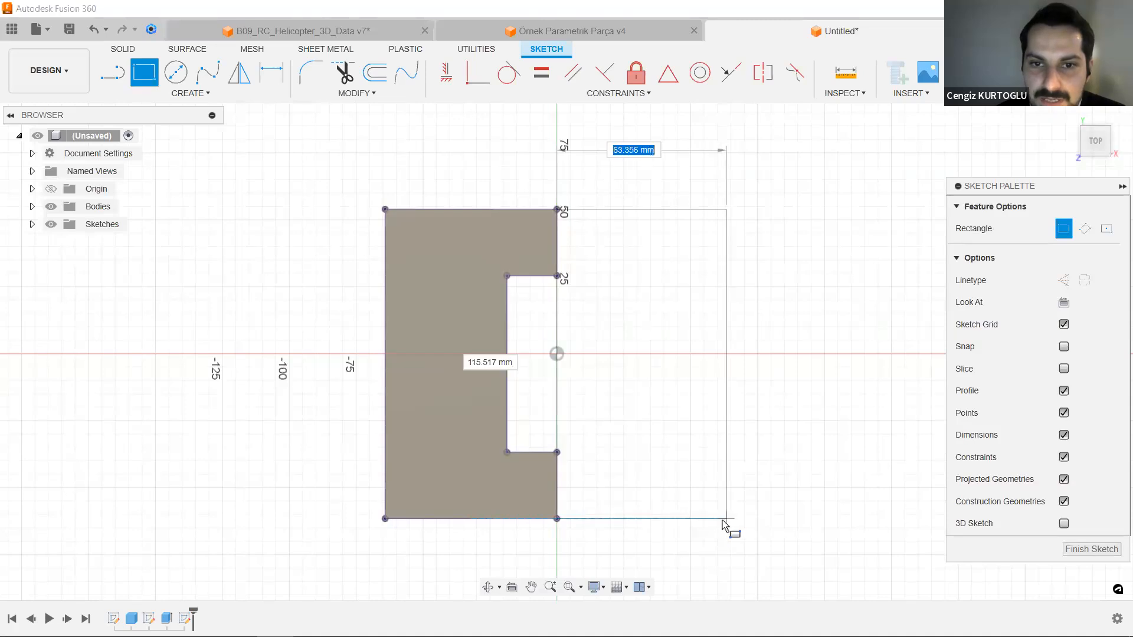
click(722, 520)
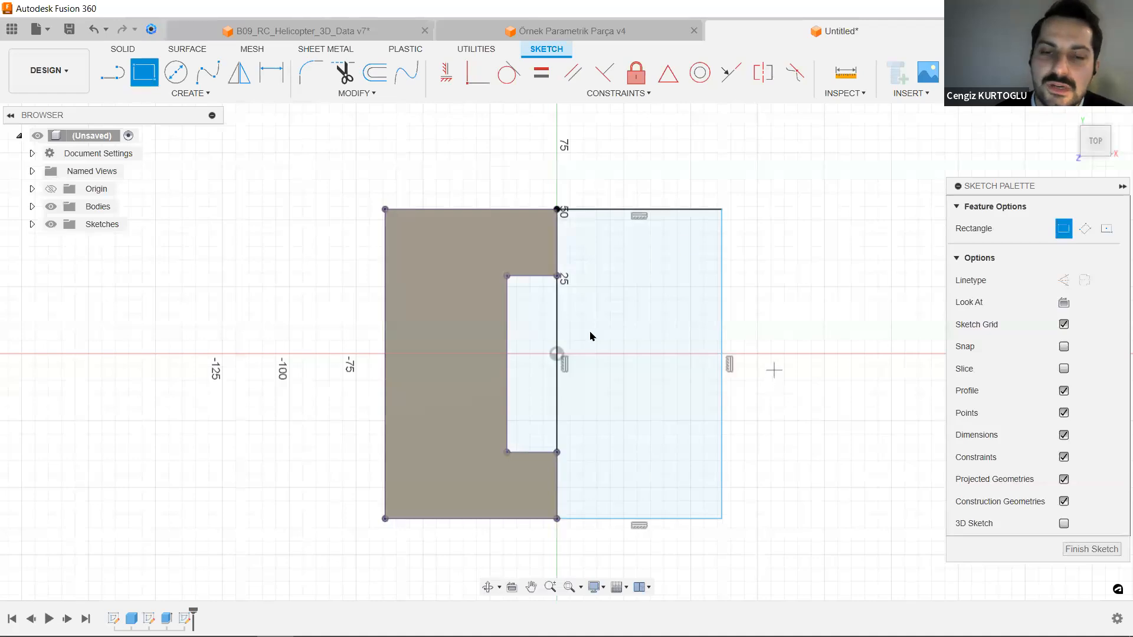
key(Escape)
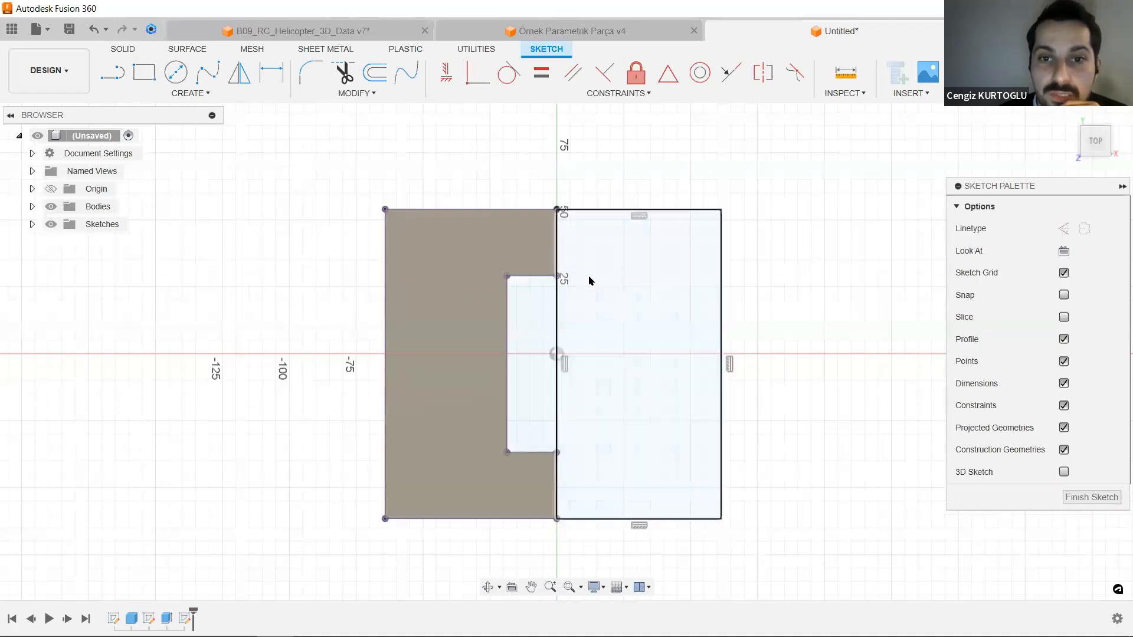
Extrude the rectangle and the notch profile together about 14.6 mm upward as a new body.
click(606, 348)
shift+click(528, 339)
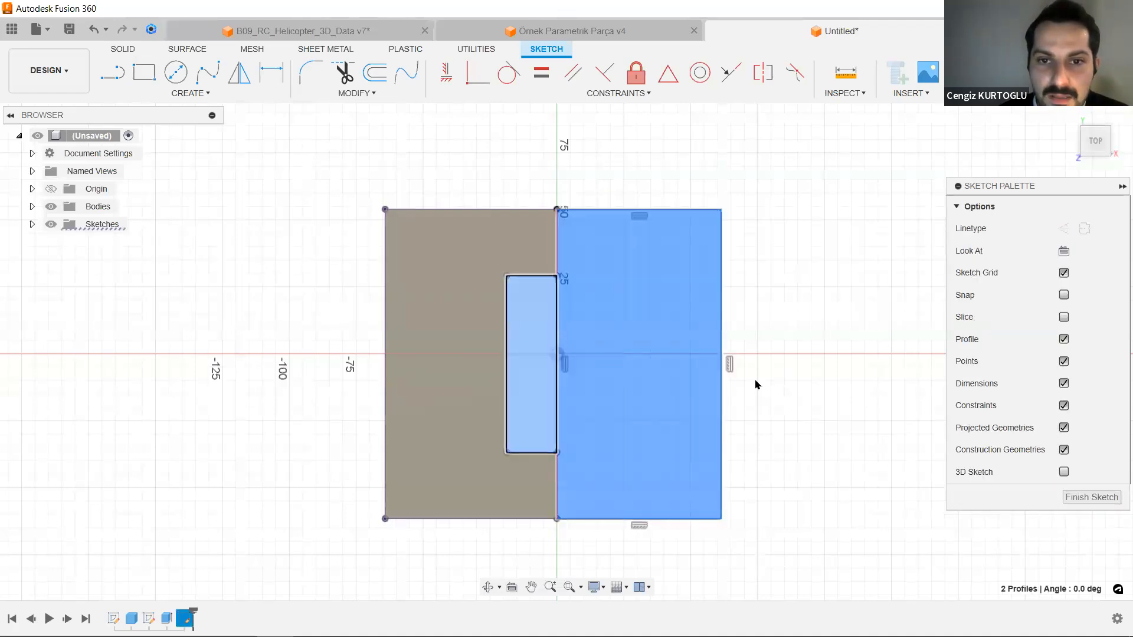
key(e)
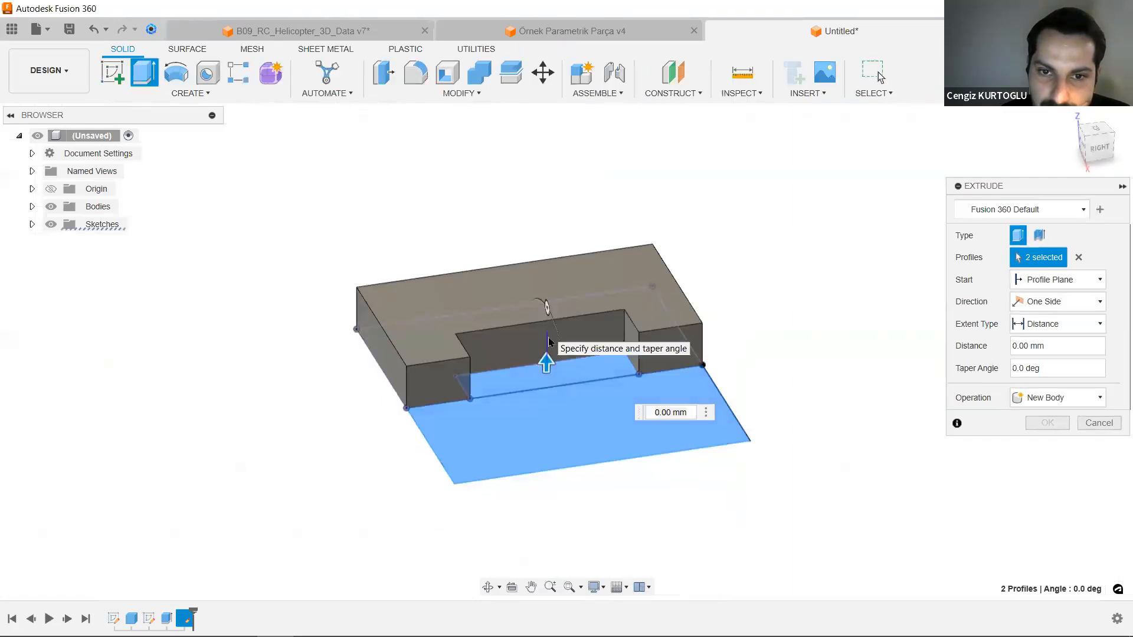
click(547, 359)
drag(546, 359, 546, 328)
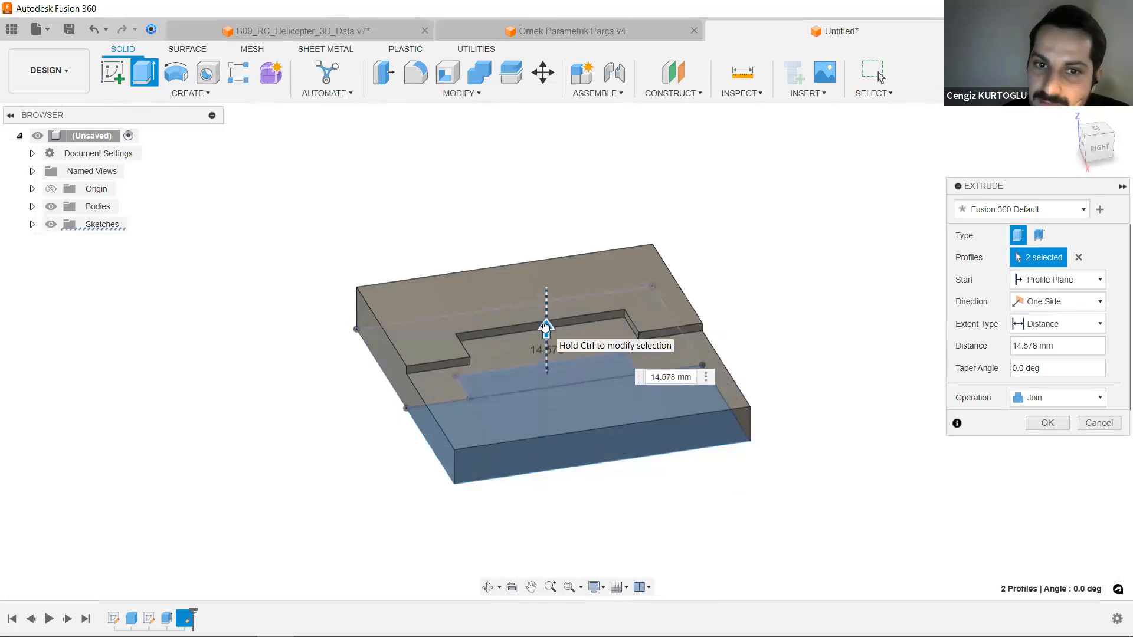
scroll(561, 354, up, 3)
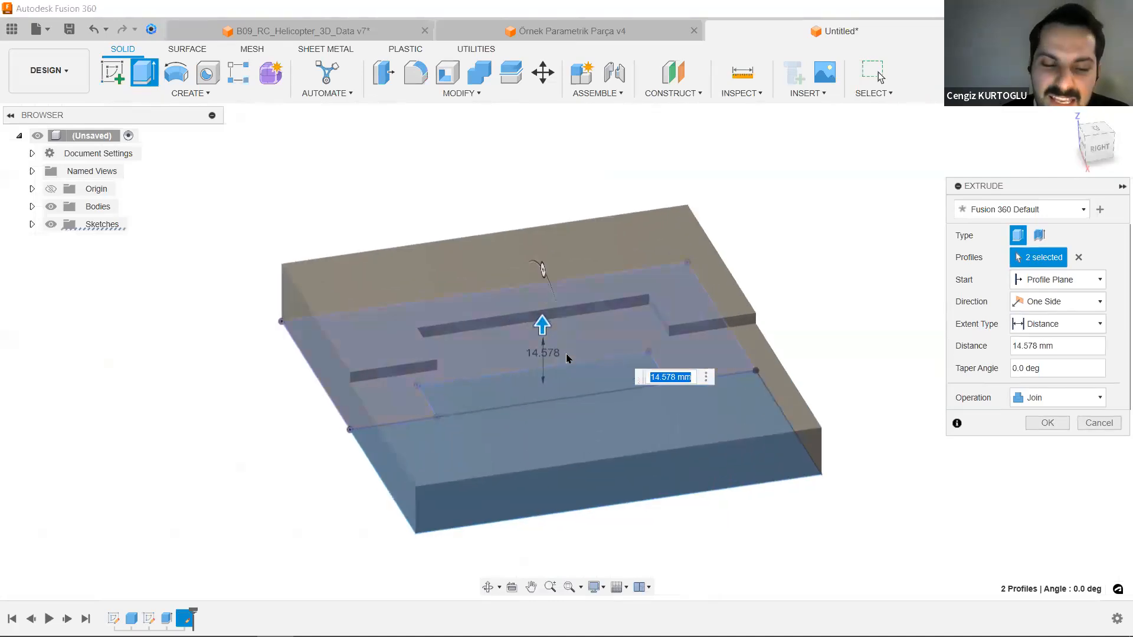
shift+middle_drag(619, 357, 575, 401)
click(1010, 394)
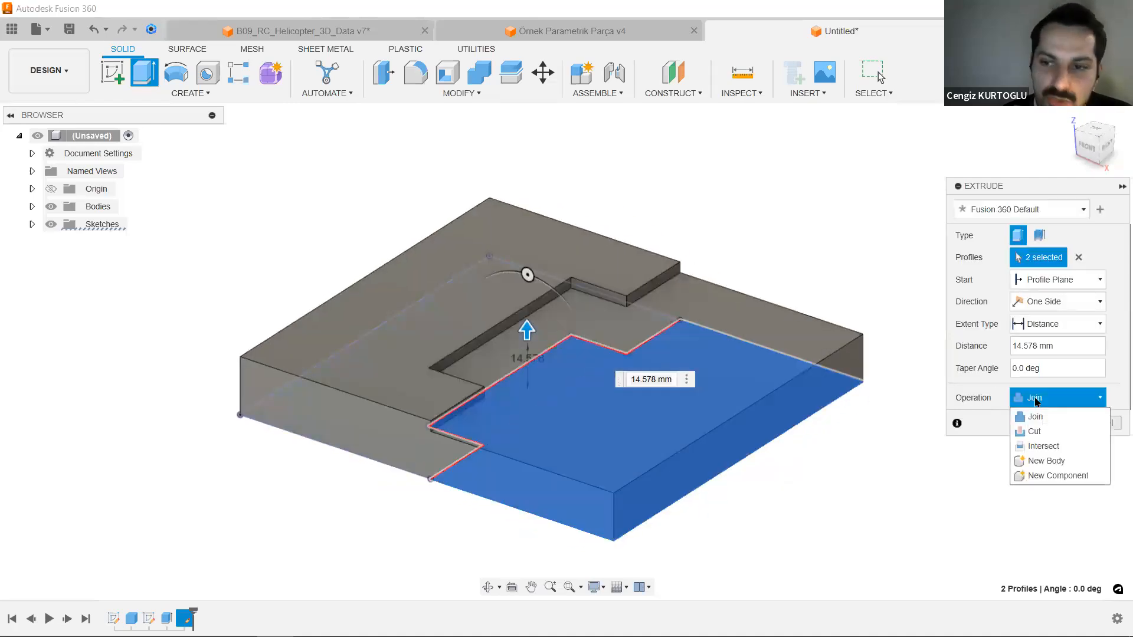
click(1046, 461)
scroll(470, 328, up, 3)
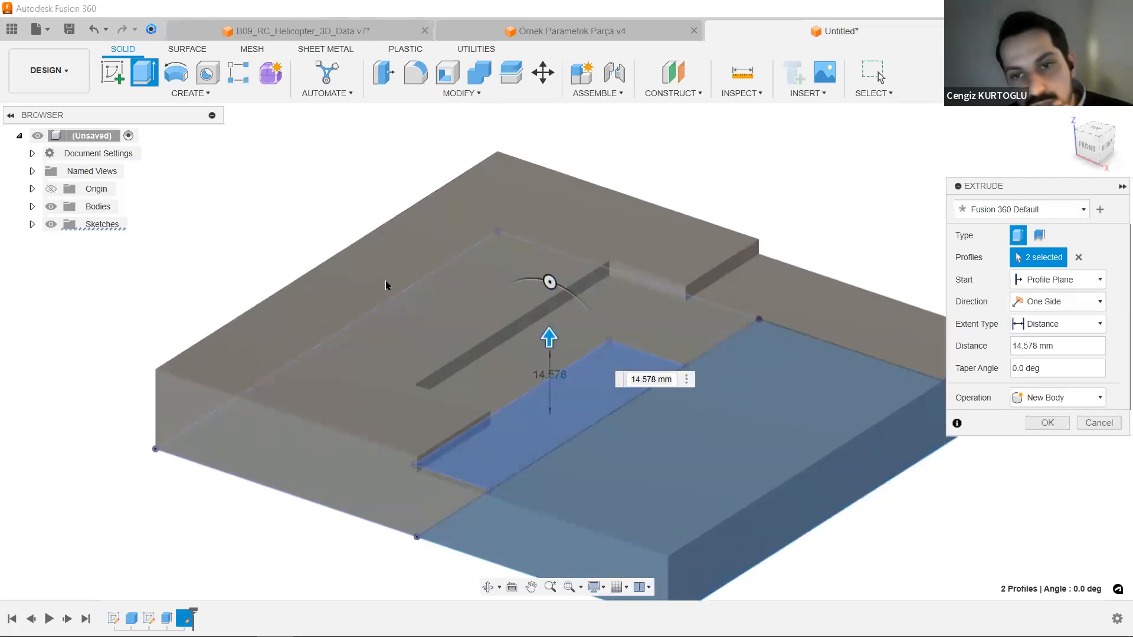
click(1047, 423)
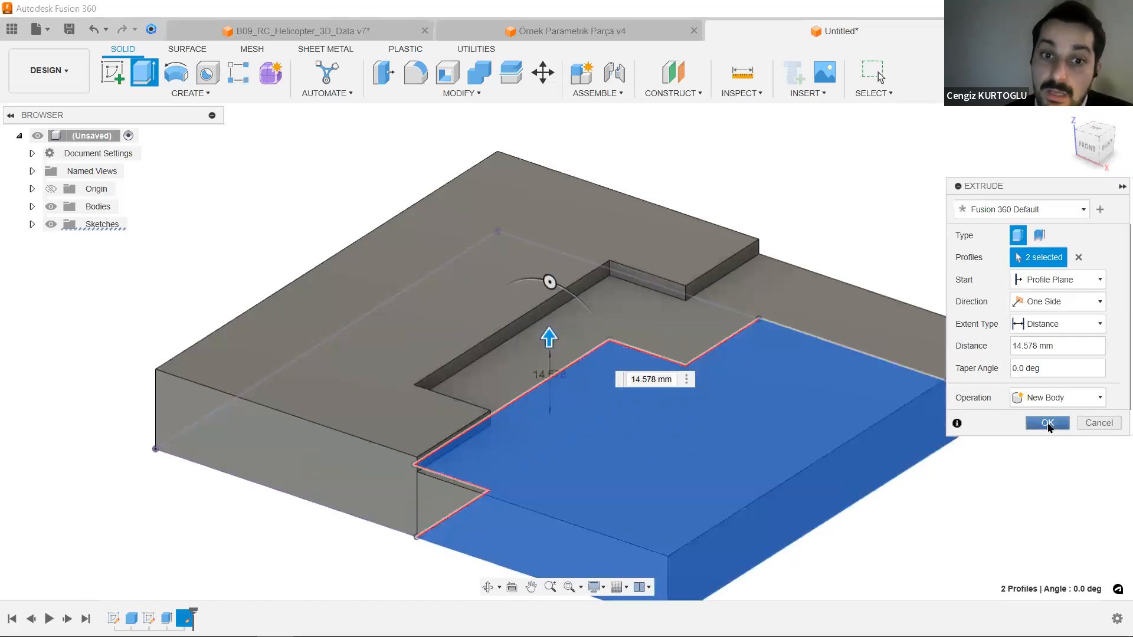
click(1048, 424)
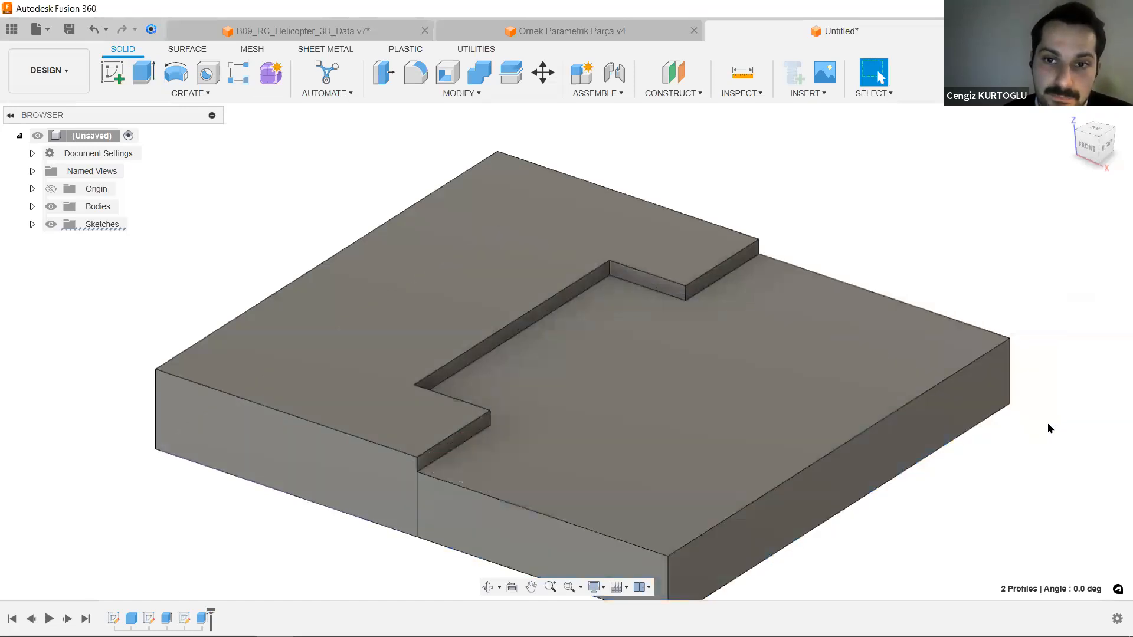
Hide the original notched body.
scroll(654, 361, up, 2)
scroll(322, 407, down, 4)
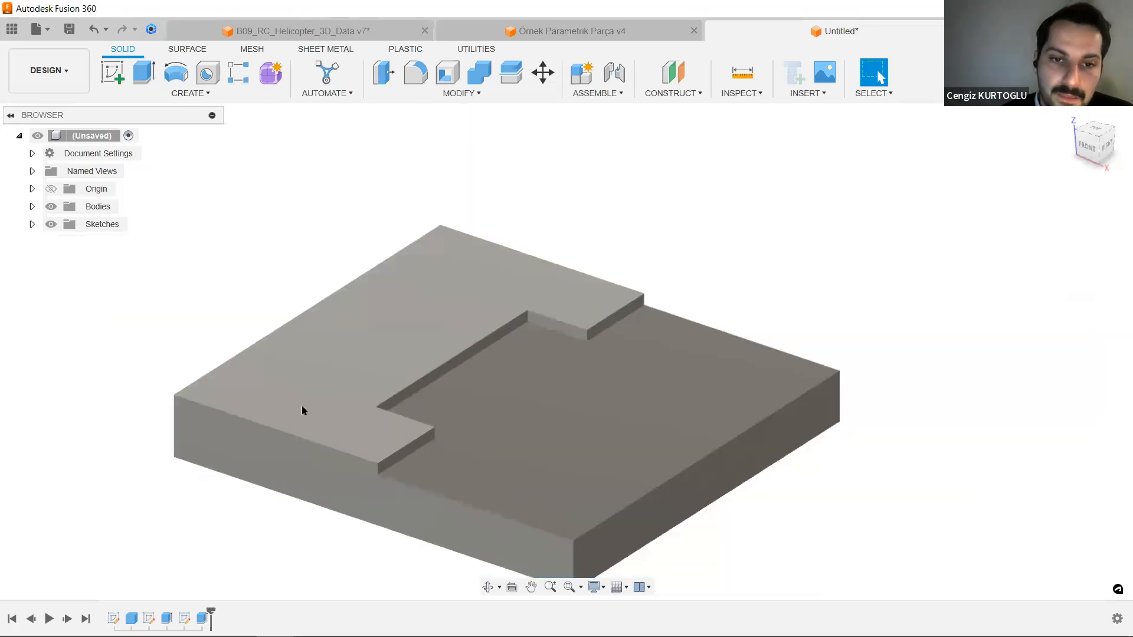
click(302, 407)
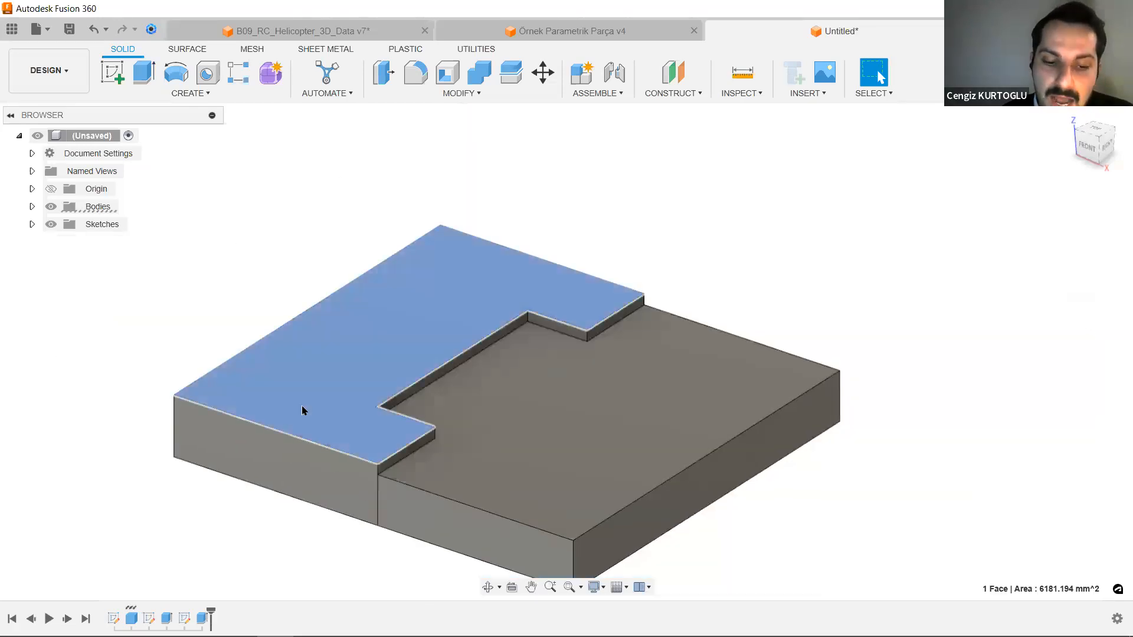
key(Delete)
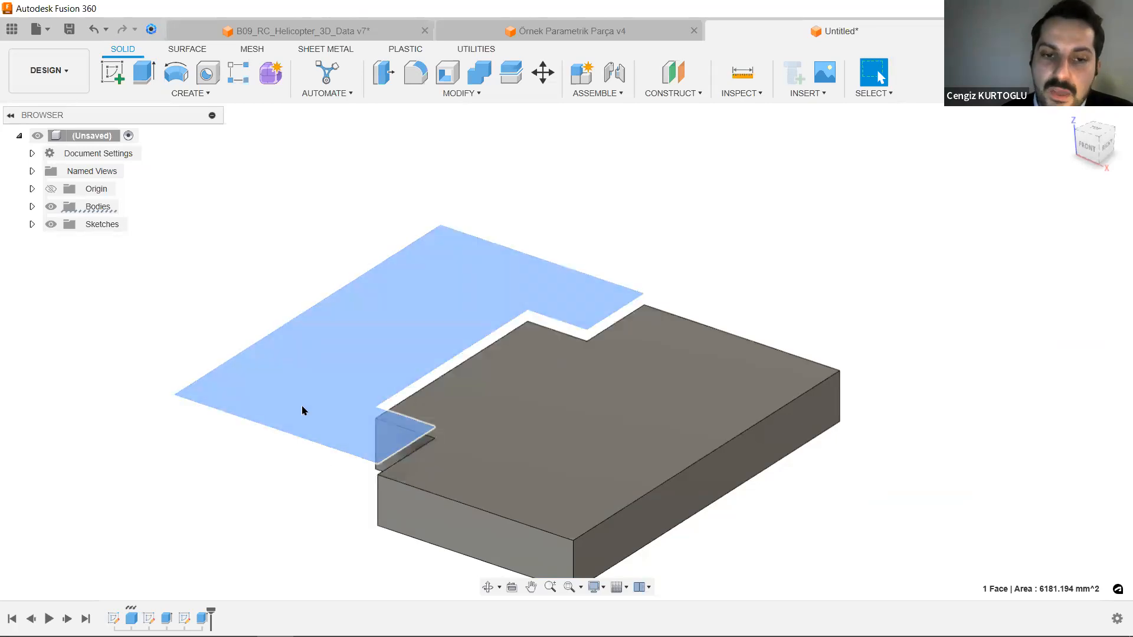
Set a face offset of -2 mm on the five mating side faces around the new body's tongue.
shift+middle_drag(299, 515, 407, 520)
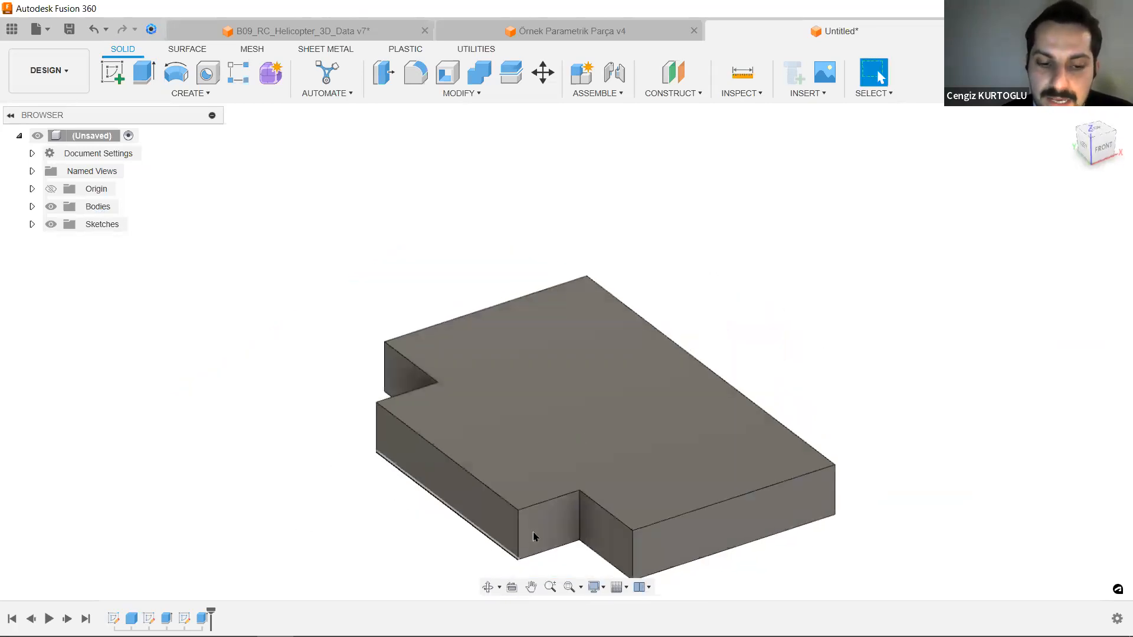
key(q)
click(603, 531)
click(540, 523)
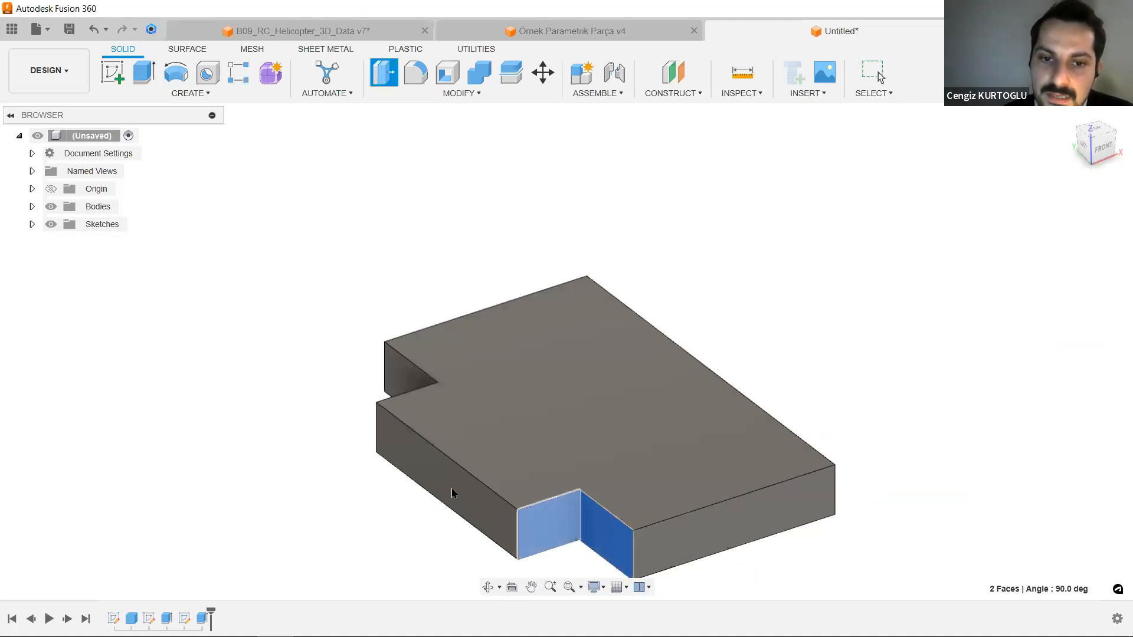
key(q)
click(425, 475)
shift+middle_drag(330, 469, 576, 453)
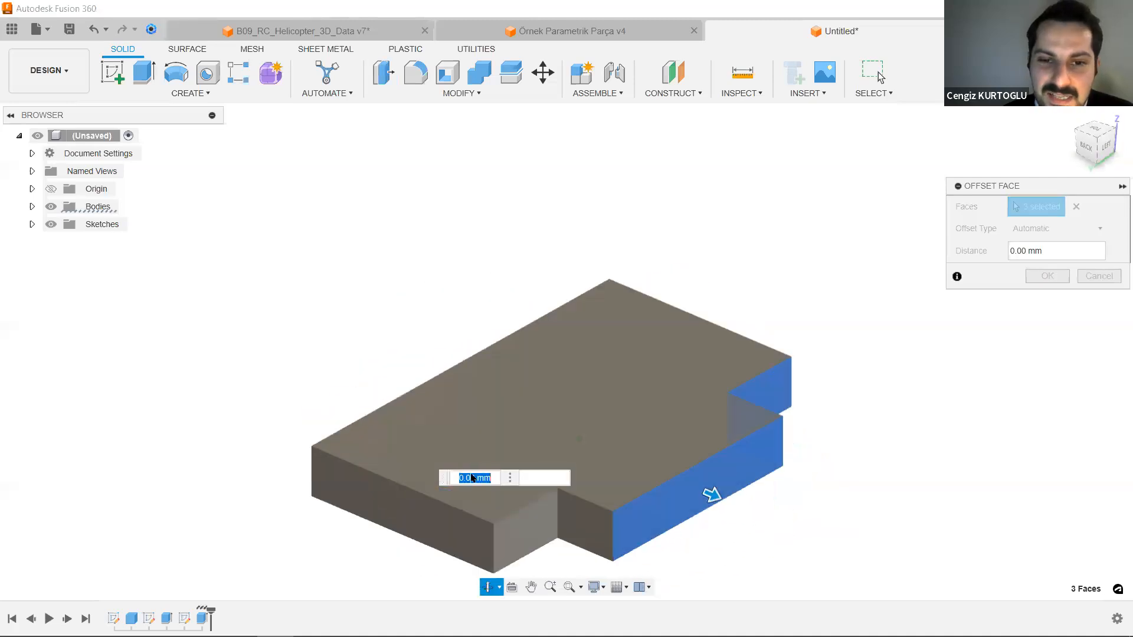
click(597, 528)
click(540, 525)
mouse_move(605, 364)
shift+middle_down()
mouse_move(442, 359)
mouse_move(437, 372)
mouse_move(584, 366)
shift+middle_up()
text(-2)
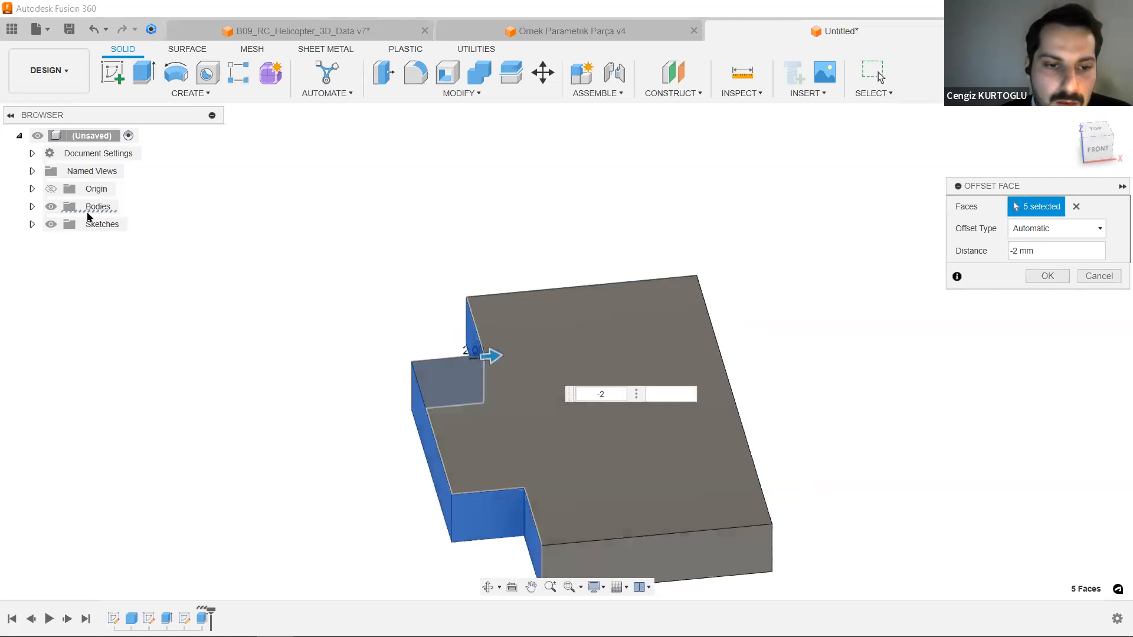
Show Body1 again, check the gap between the two bodies and accept the face offset.
click(32, 206)
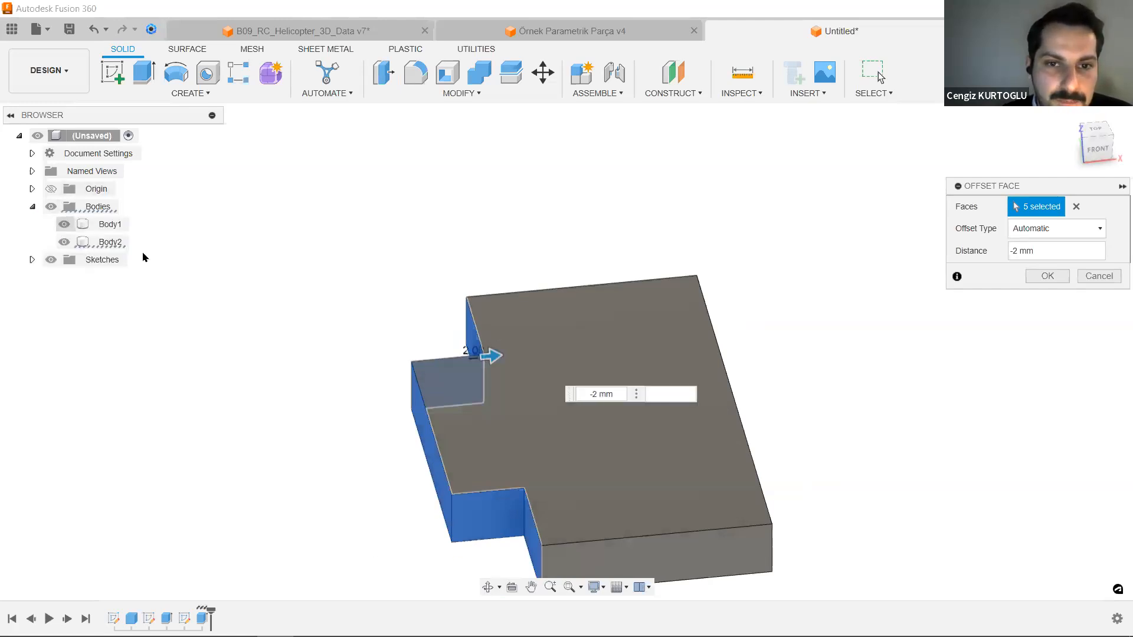
mouse_move(415, 390)
shift+middle_down()
mouse_move(399, 407)
mouse_move(413, 395)
shift+middle_up()
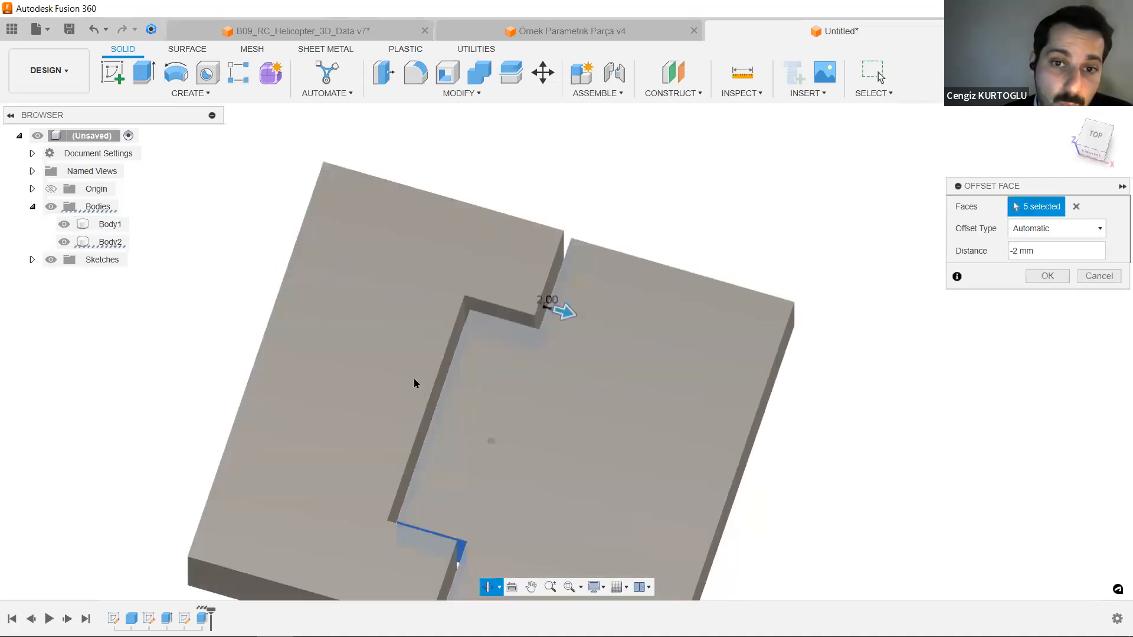
shift+middle_drag(509, 370, 510, 367)
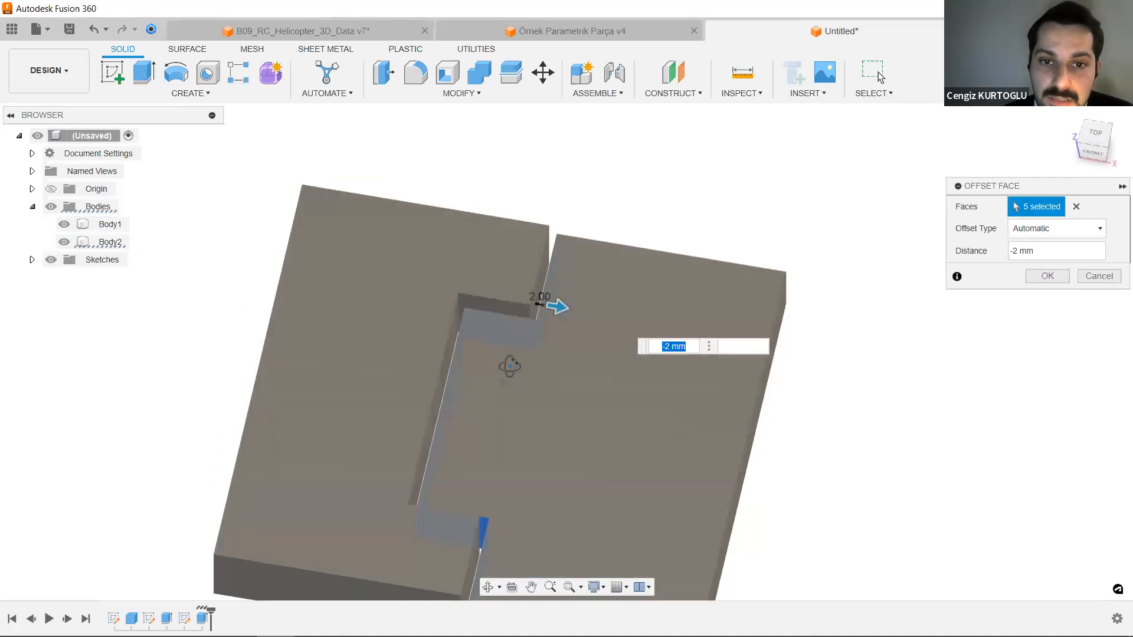
mouse_move(585, 333)
middle_down()
mouse_move(589, 316)
mouse_move(579, 338)
middle_up()
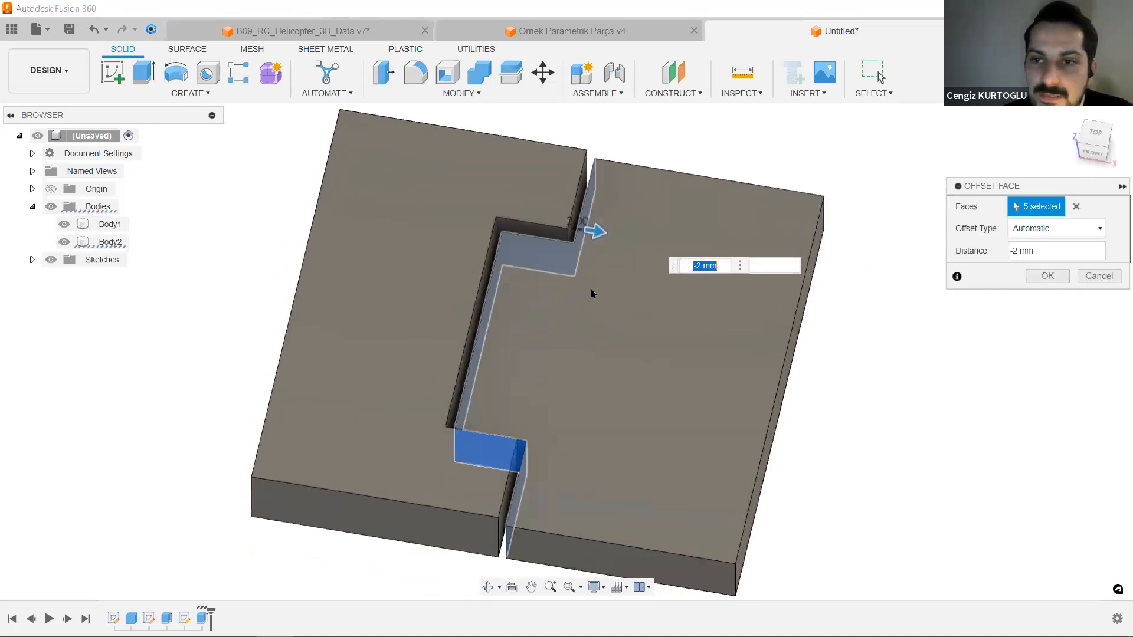
click(1052, 277)
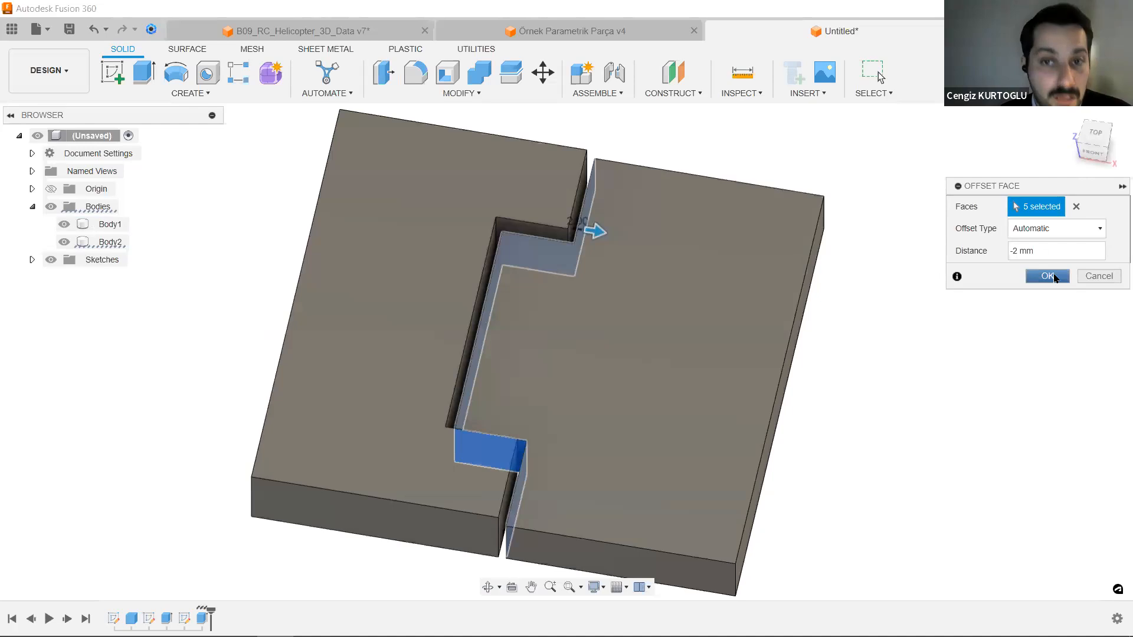
Cut a cylindrical hole about 10.9 mm in diameter and about 146 mm deep from Body1's front face lengthwise through both interlocking bodies.
shift+middle_drag(925, 399, 930, 371)
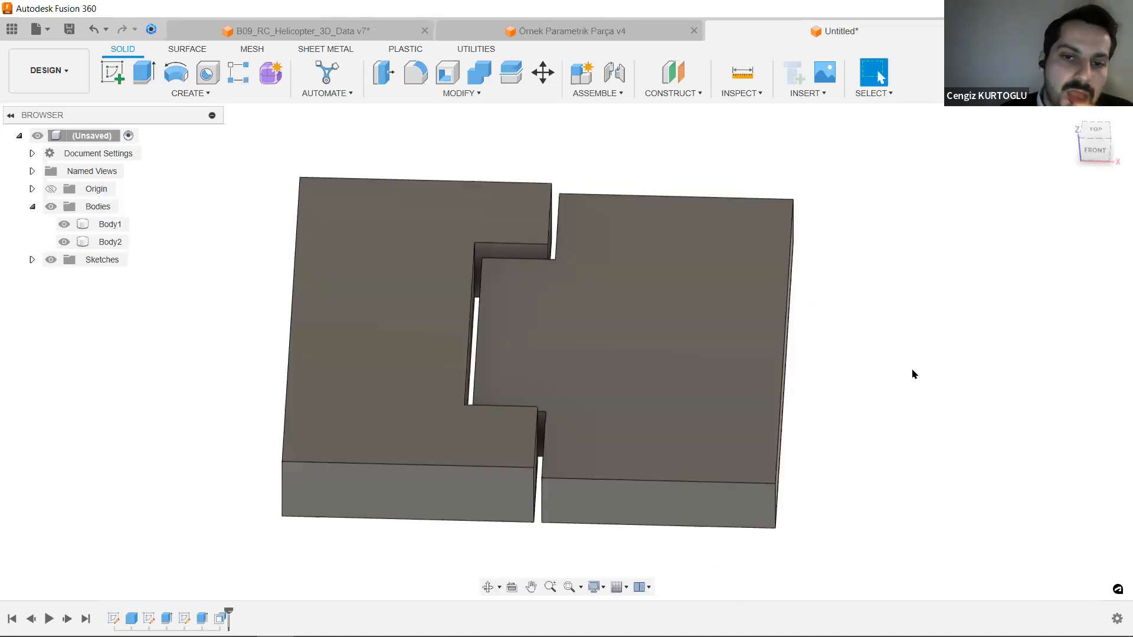
click(497, 503)
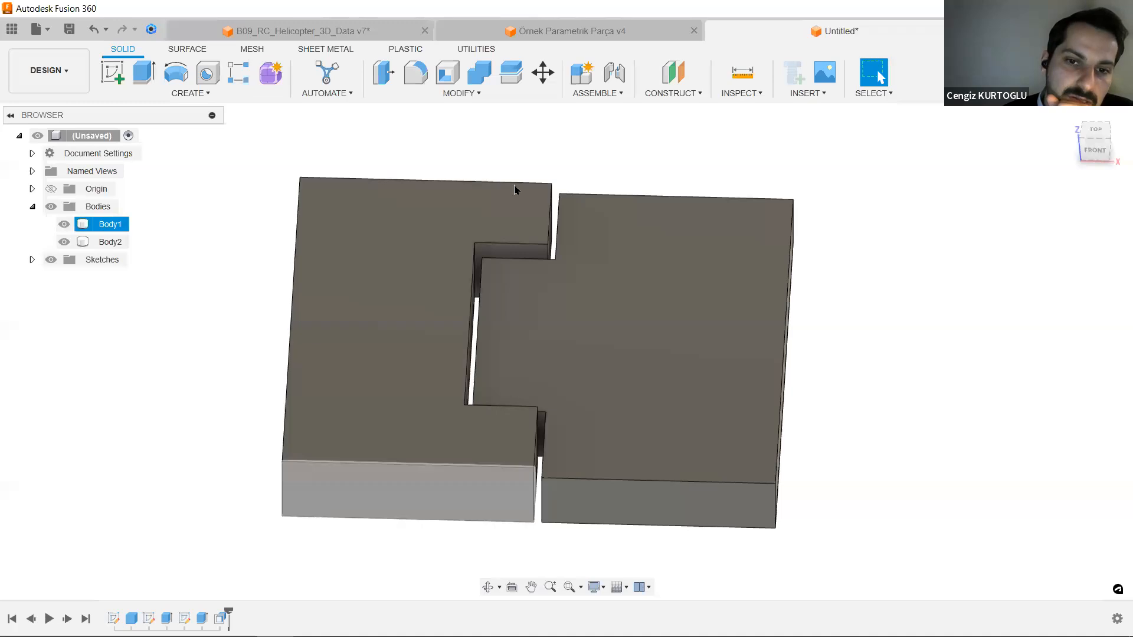
click(204, 93)
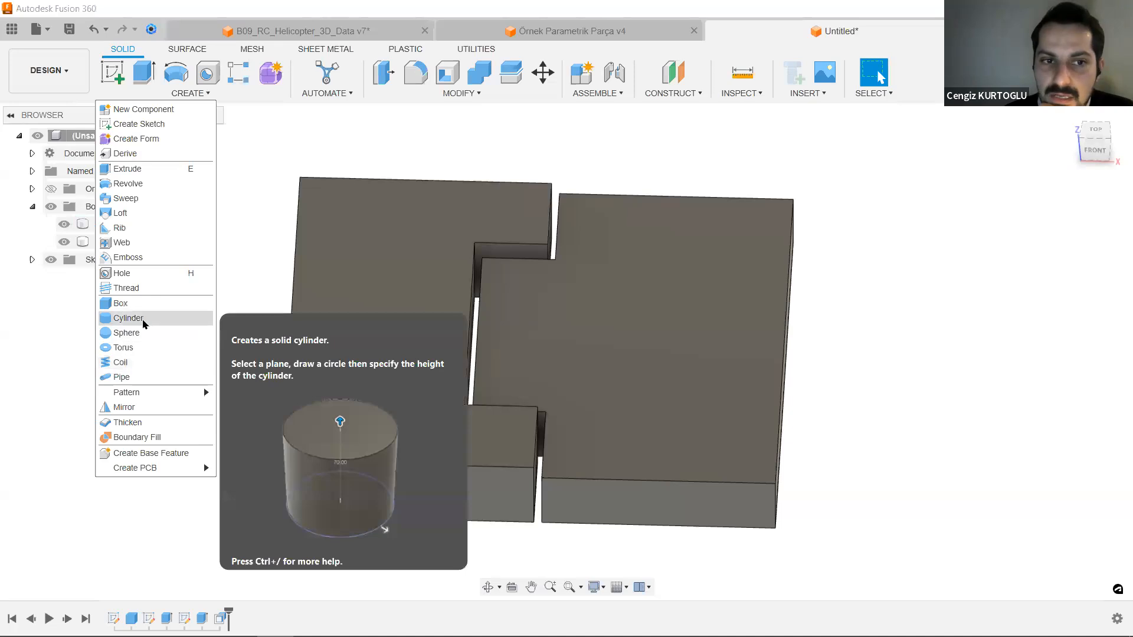
click(129, 318)
click(499, 491)
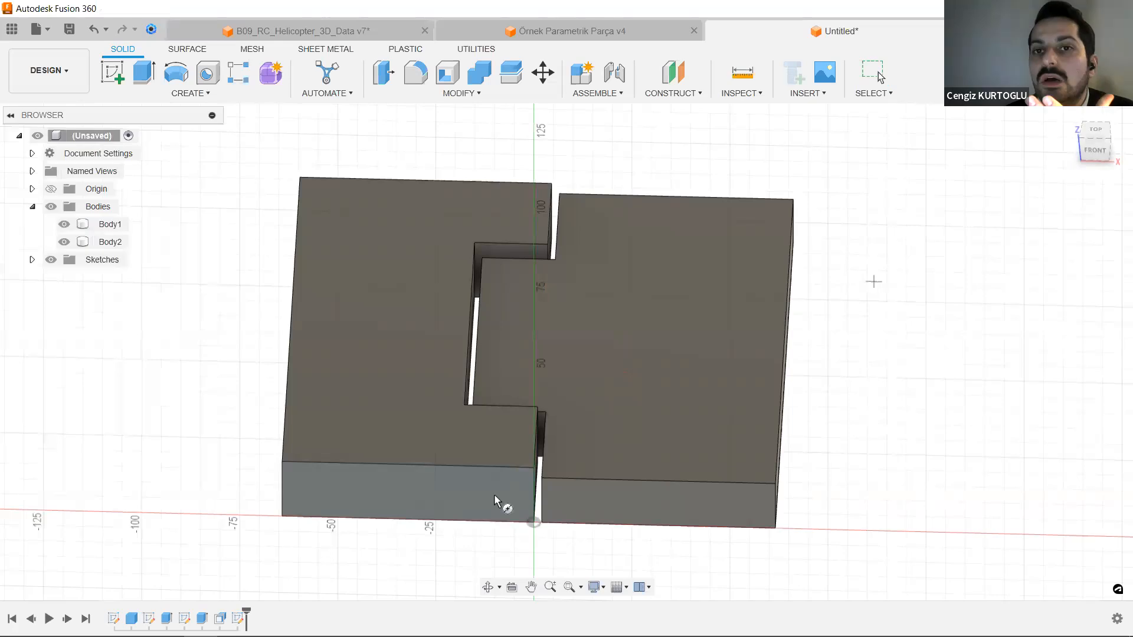
click(502, 494)
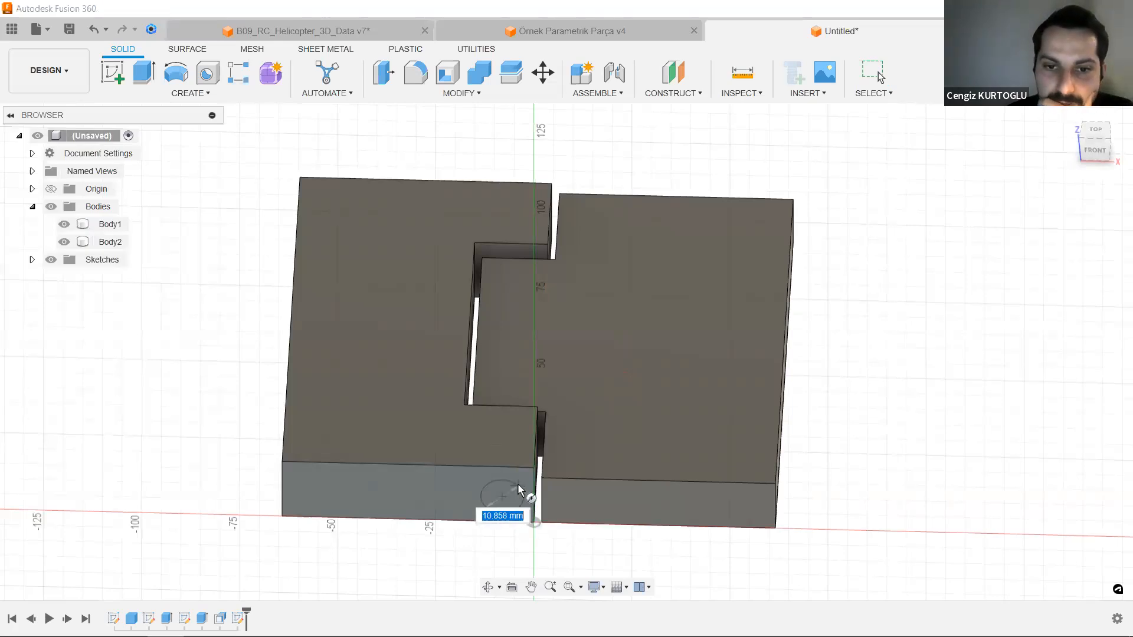
click(518, 484)
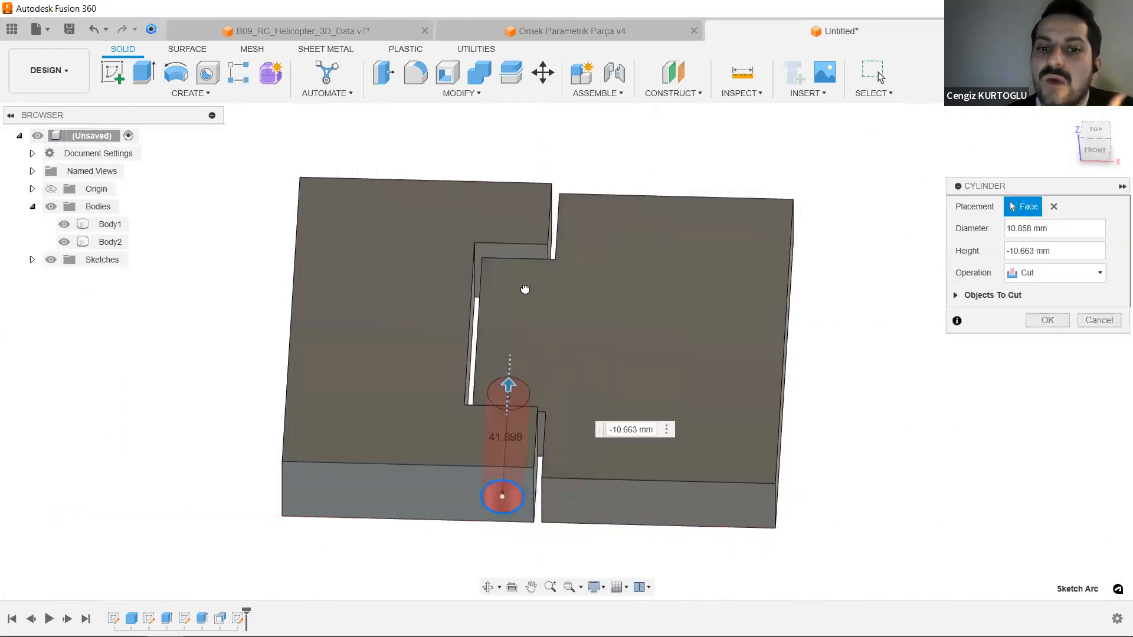
click(544, 106)
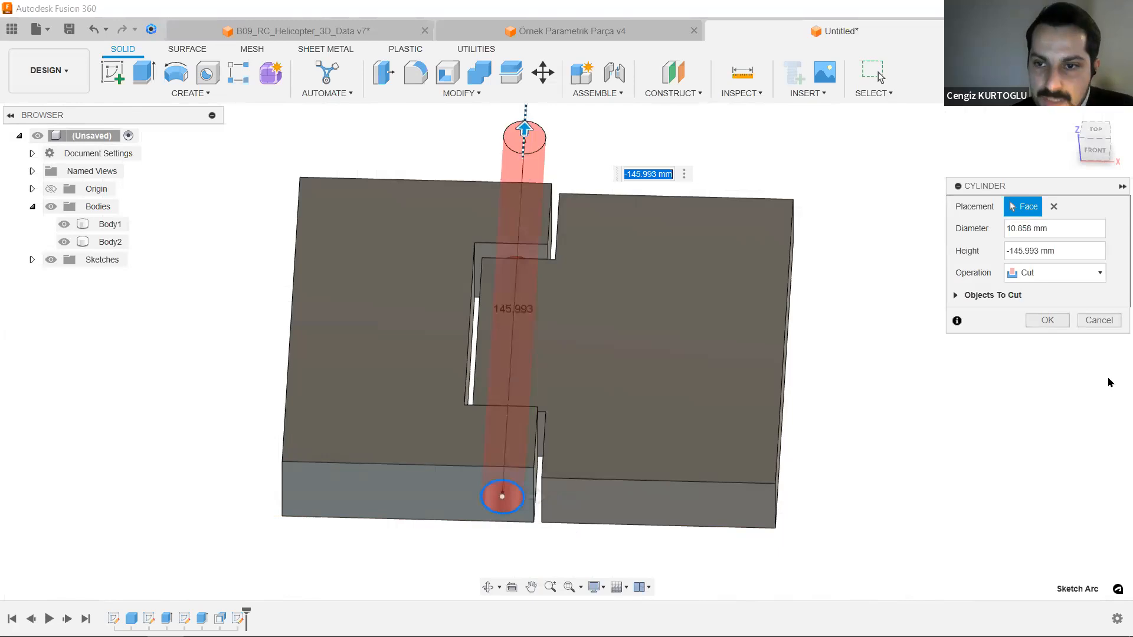
click(1040, 320)
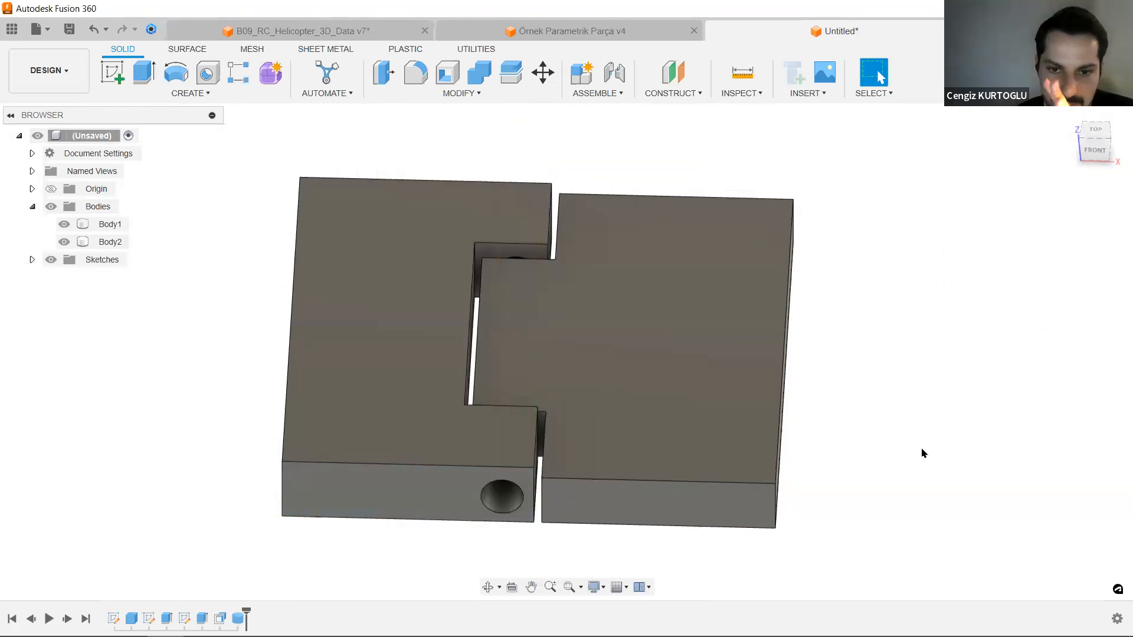
Create a concentric cylindrical pin about 8.4 mm in diameter and about 122.3 mm long inside the hole as a new body.
right_click(858, 285)
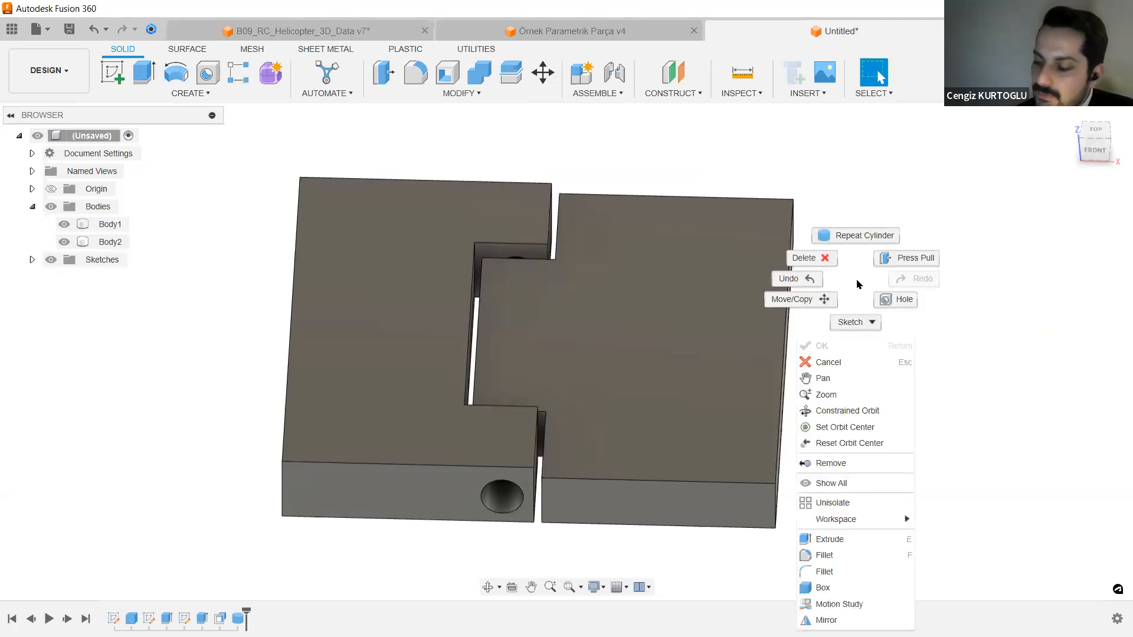
click(860, 236)
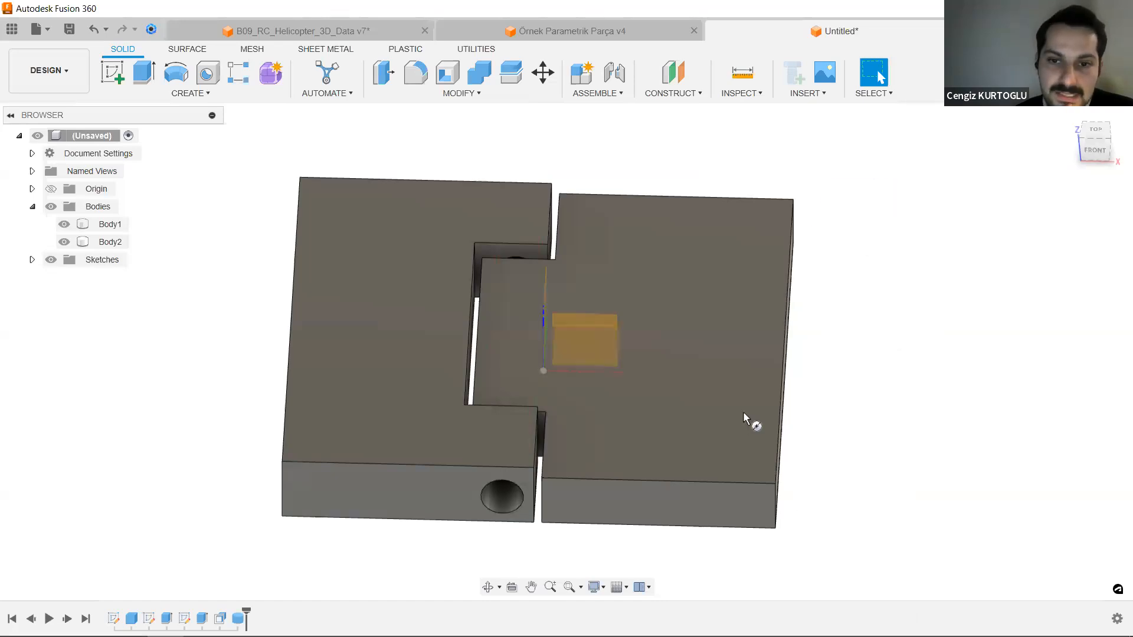
click(507, 490)
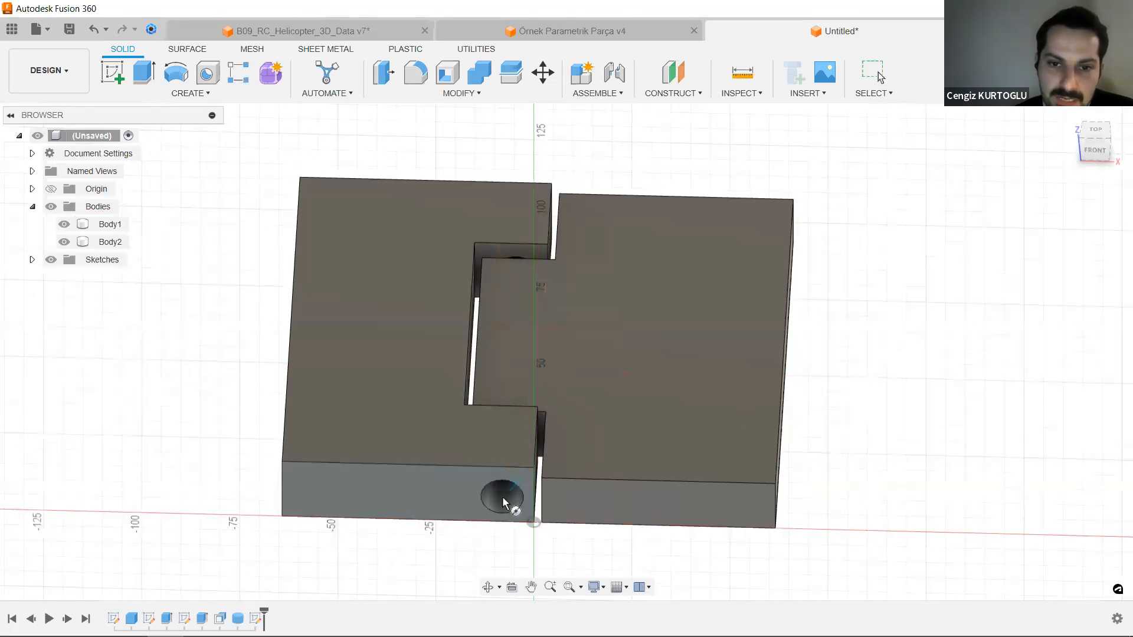
scroll(504, 502, up, 5)
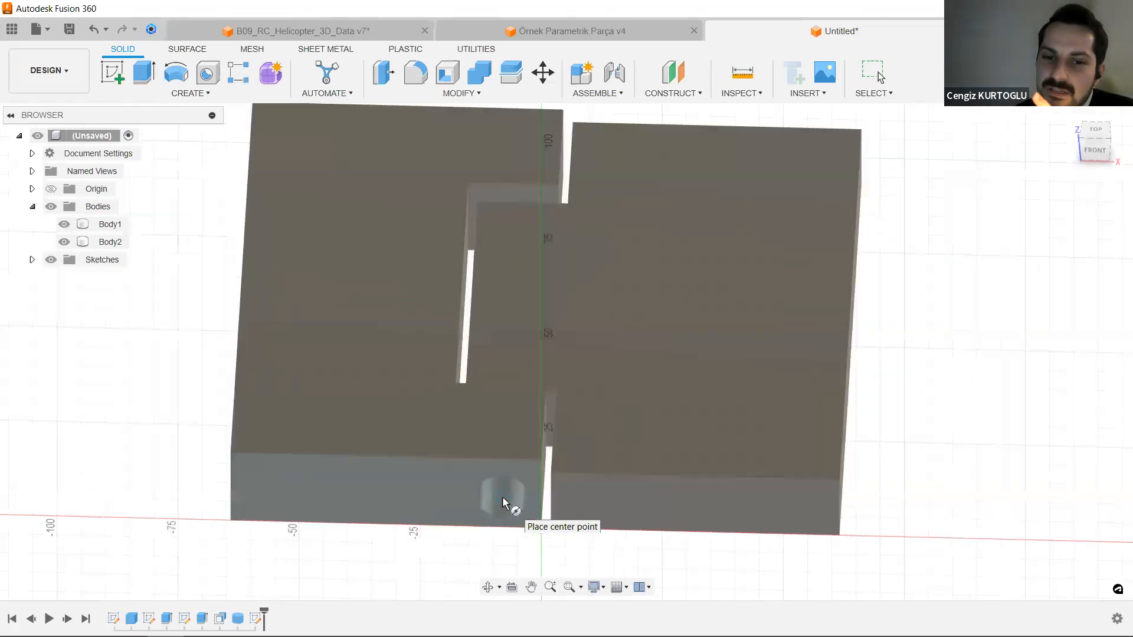
click(502, 493)
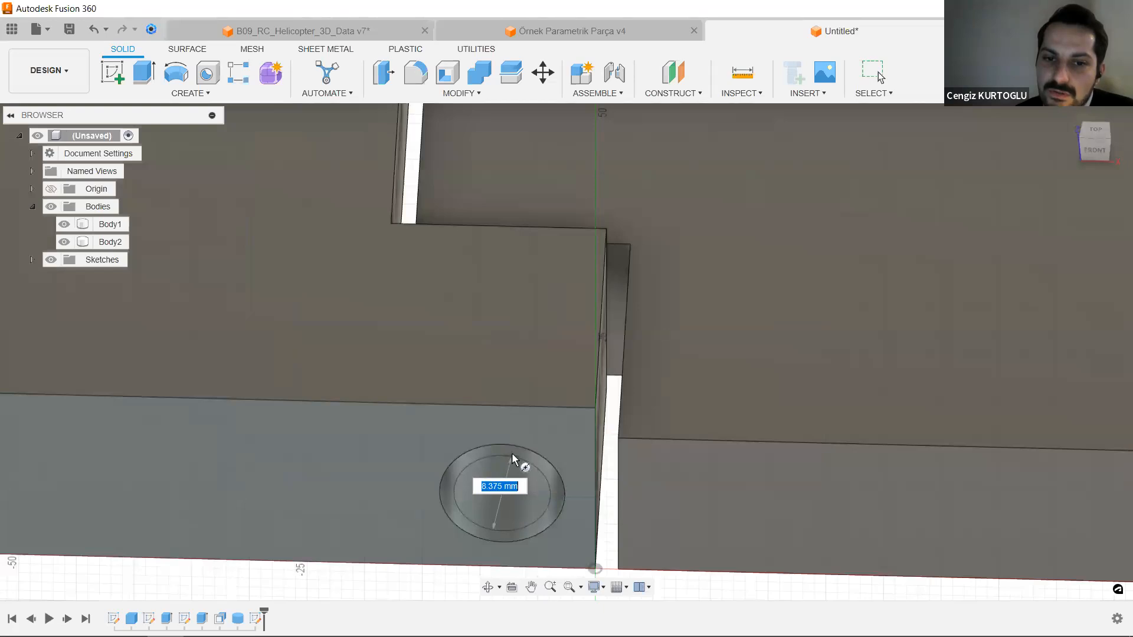
click(511, 455)
scroll(512, 460, down, 8)
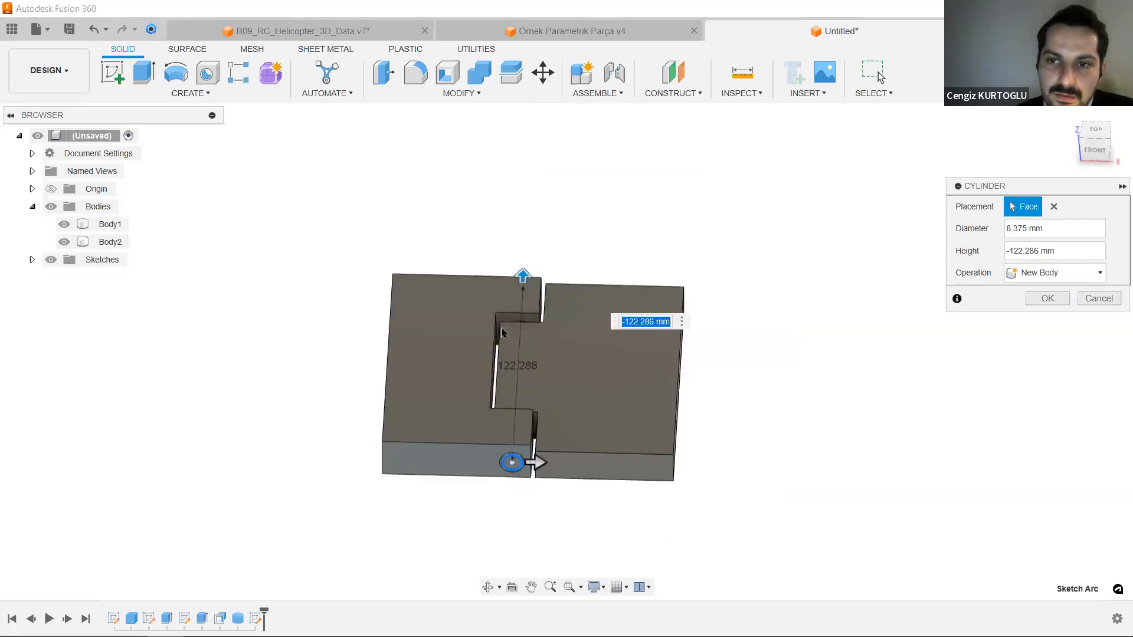
scroll(504, 332, up, 3)
click(1049, 298)
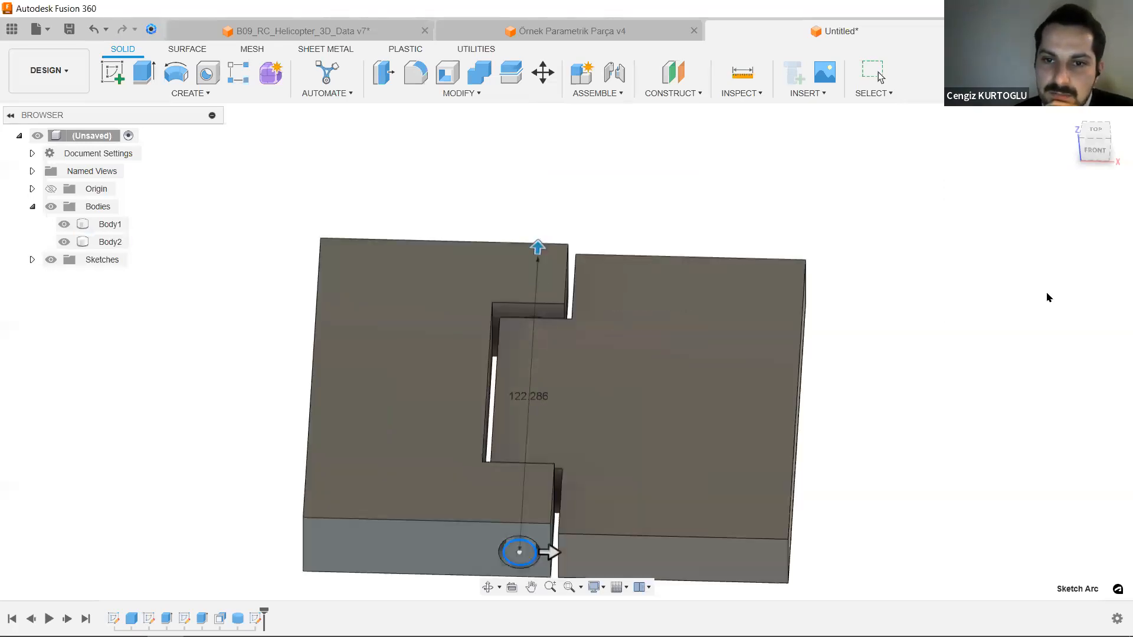
Highlight the separate bodies one by one to identify the two plates and the pin.
middle_drag(862, 356, 864, 361)
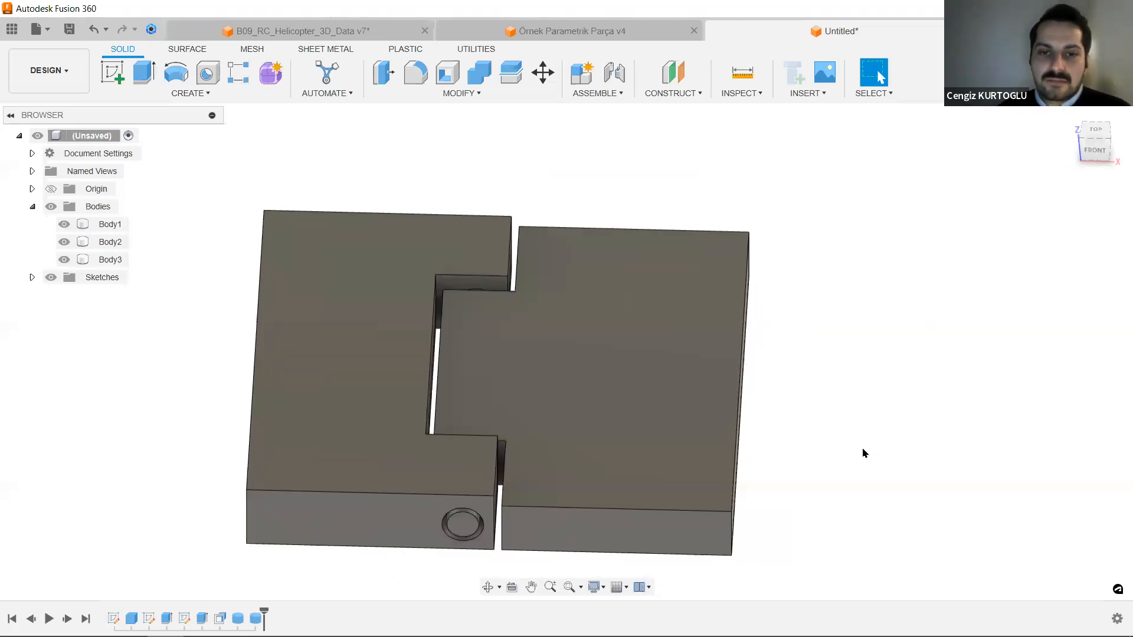
middle_drag(875, 402, 925, 375)
click(109, 243)
click(109, 260)
click(105, 229)
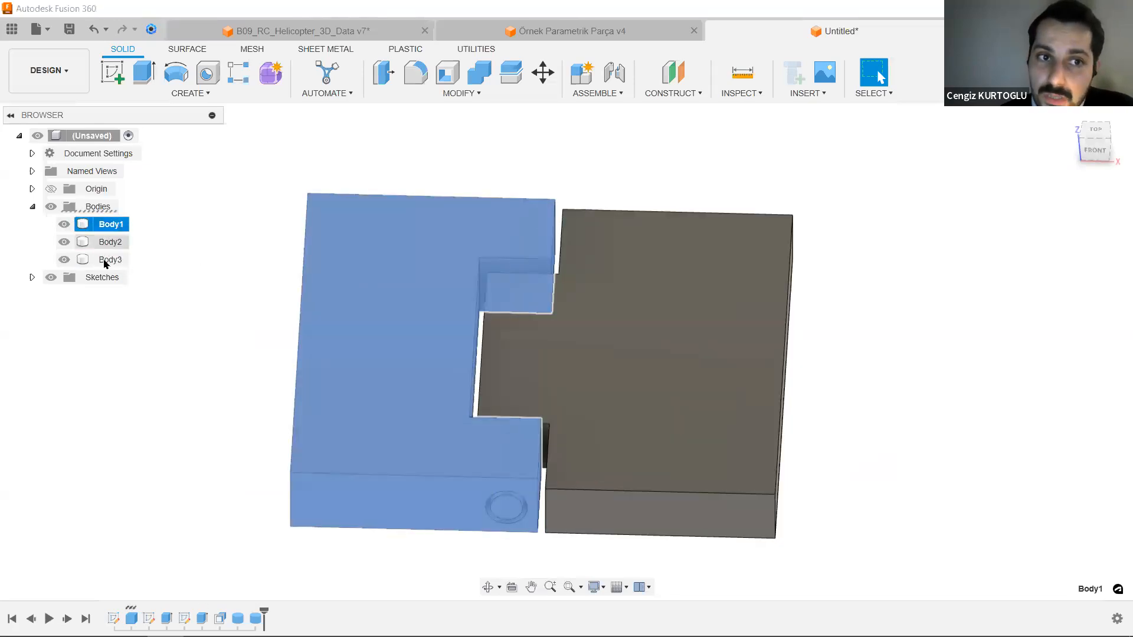
click(106, 263)
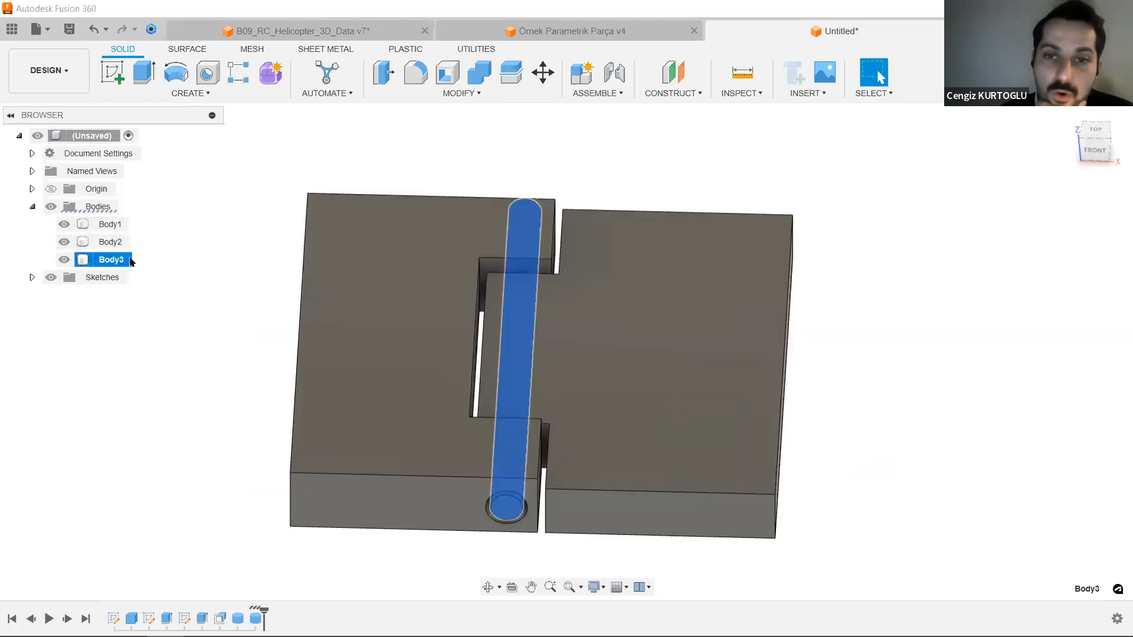
Create a component from Body2, test whether it moves freely and undo the test move.
click(696, 310)
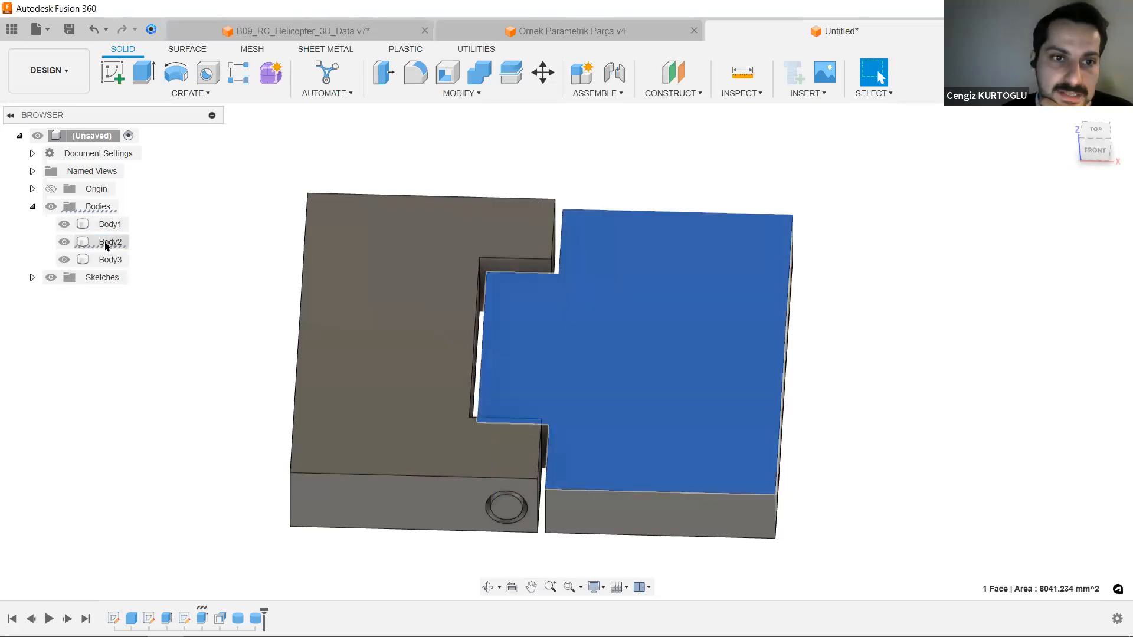
right_click(112, 241)
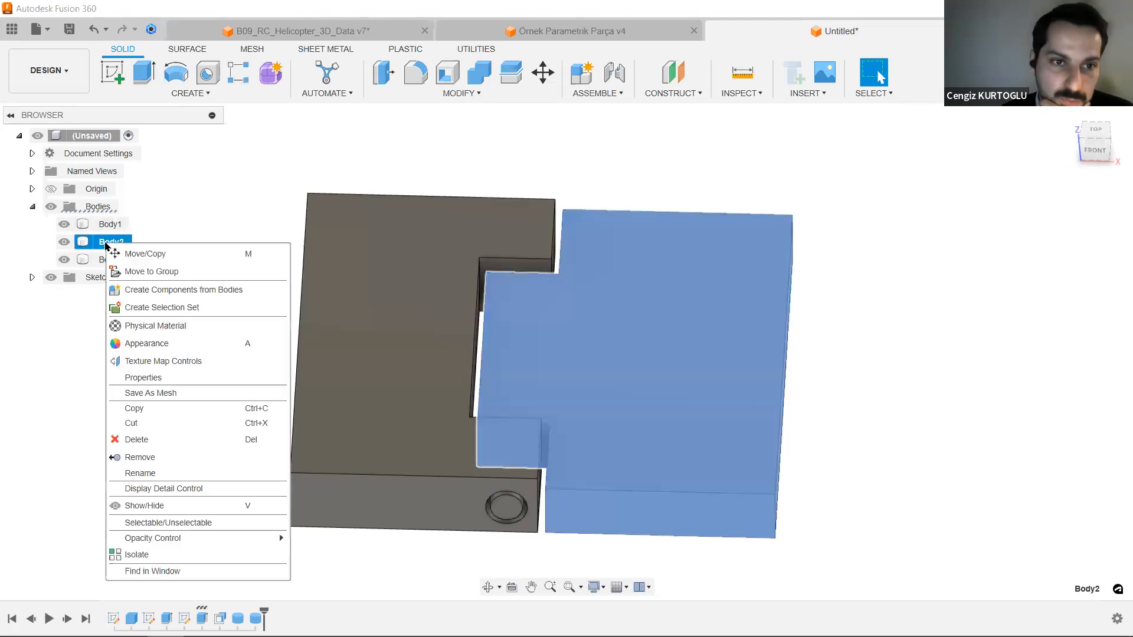
click(180, 291)
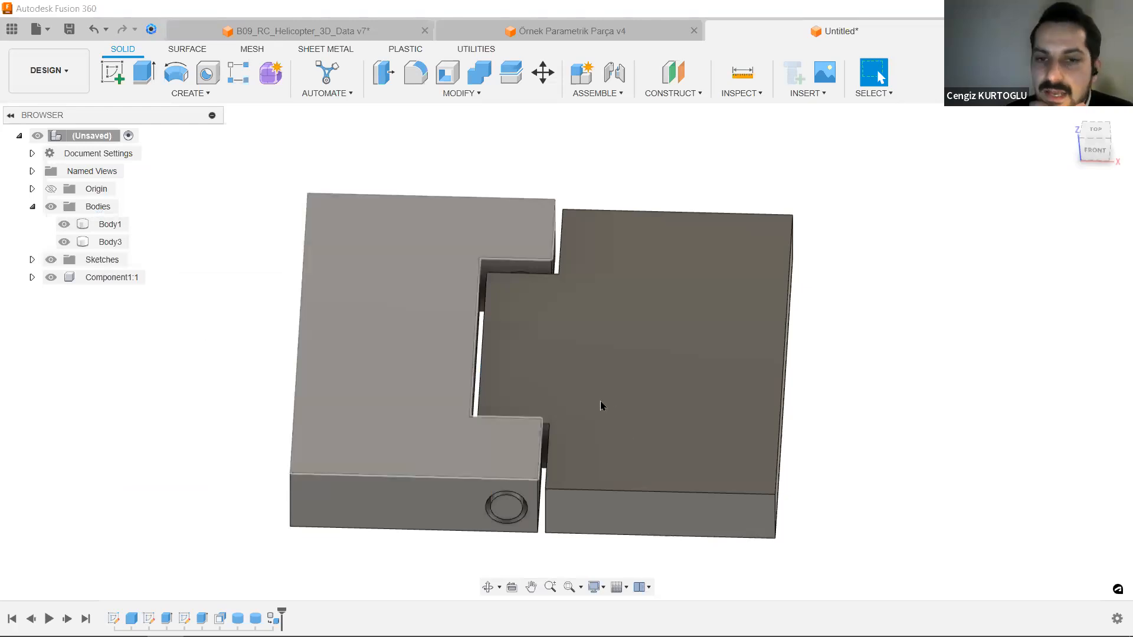
drag(695, 312, 723, 325)
key(ctrl+z)
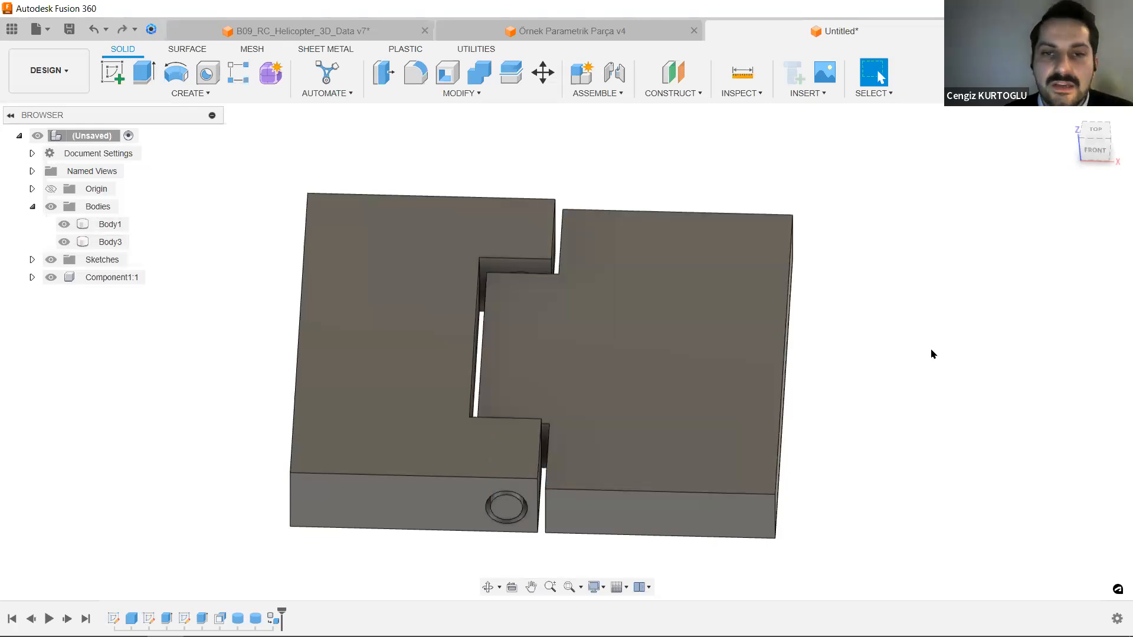
Set up a Revolute as-built joint between the new component and the pin body.
click(601, 96)
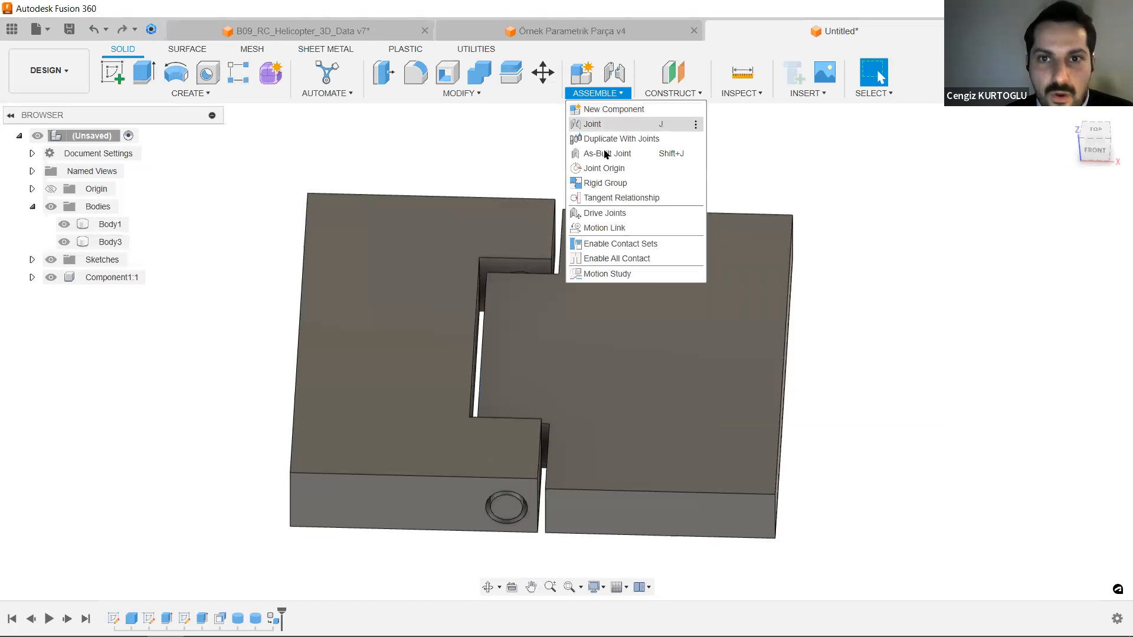
click(605, 155)
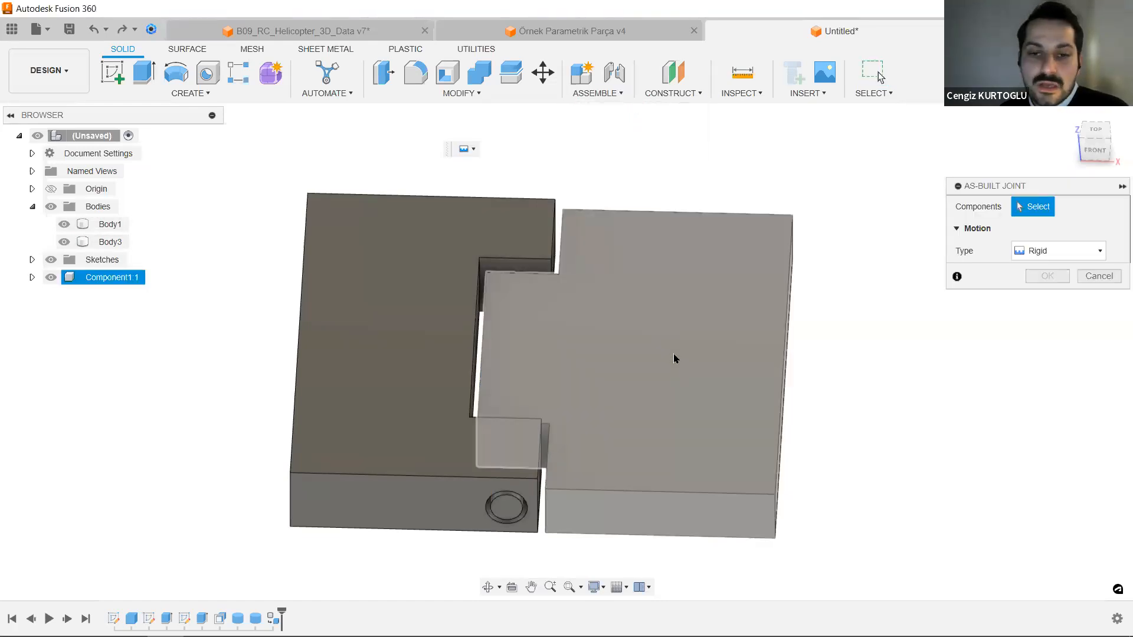
click(674, 358)
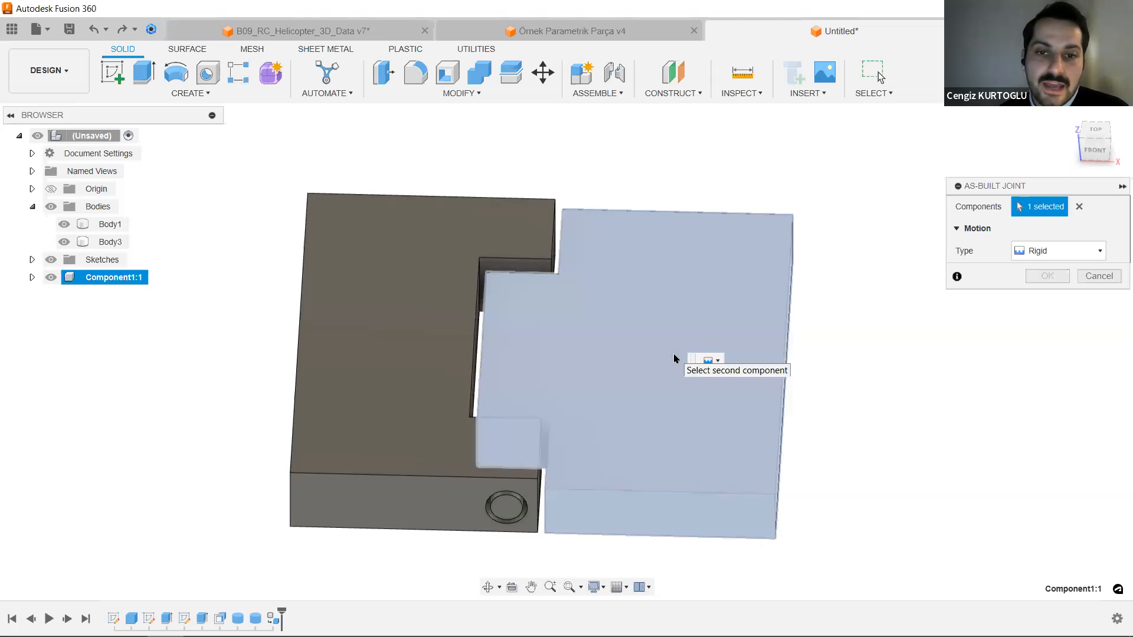
click(1022, 253)
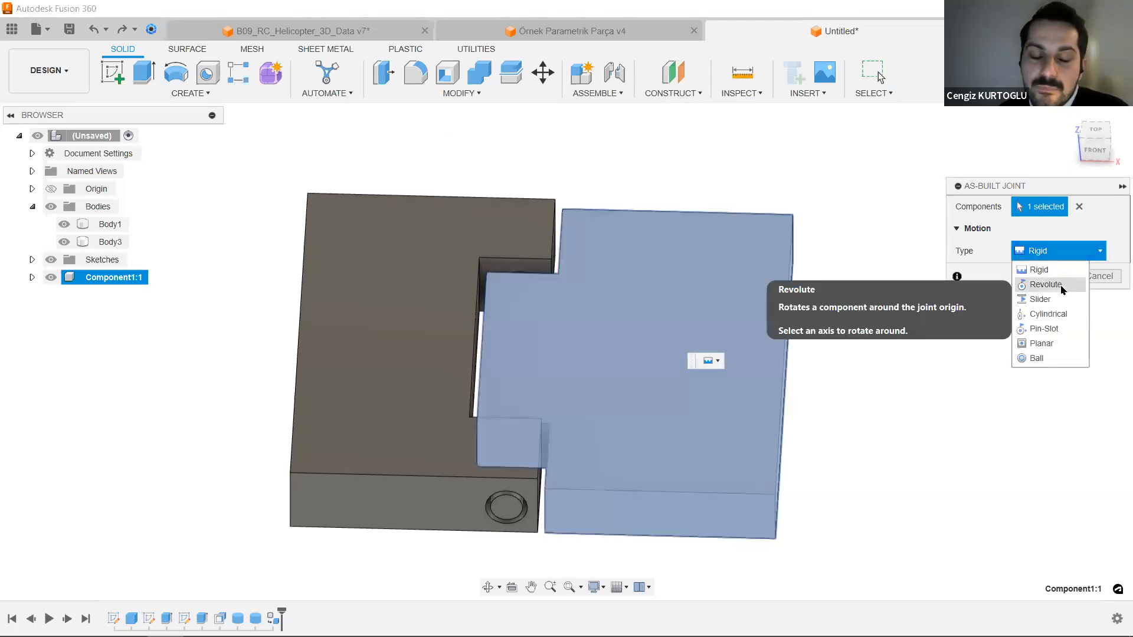
click(1044, 285)
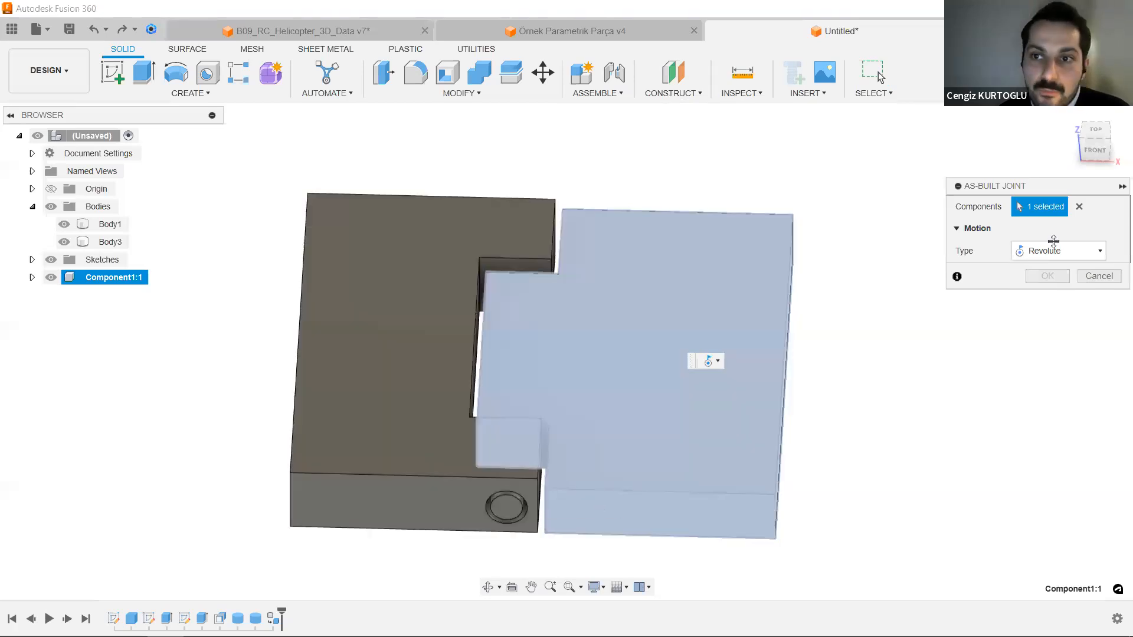
scroll(505, 511, up, 3)
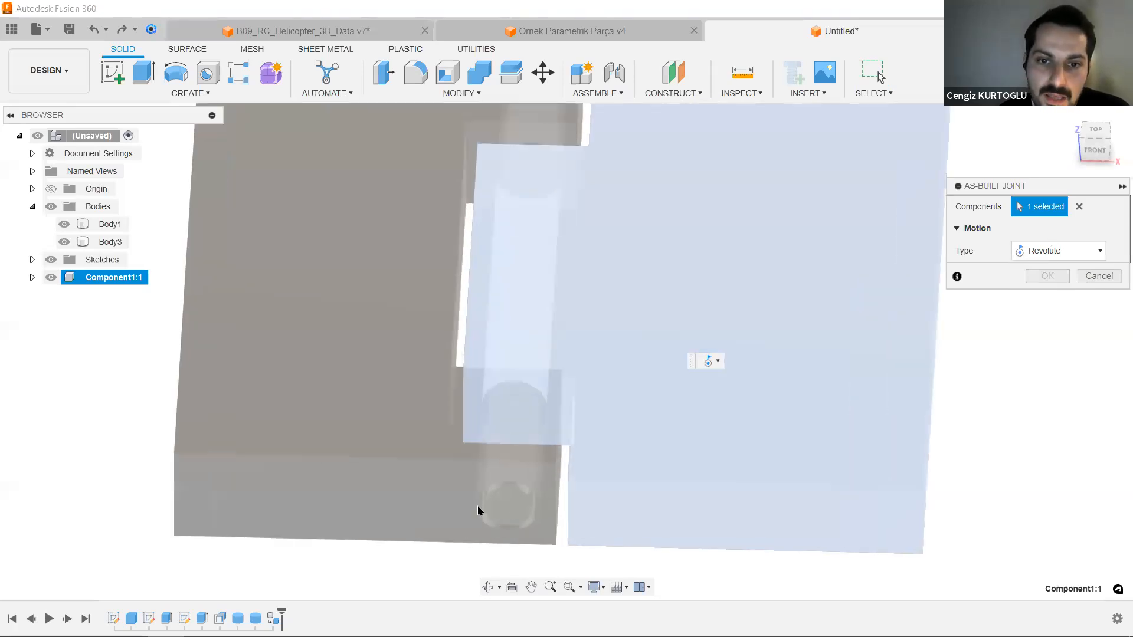
click(510, 508)
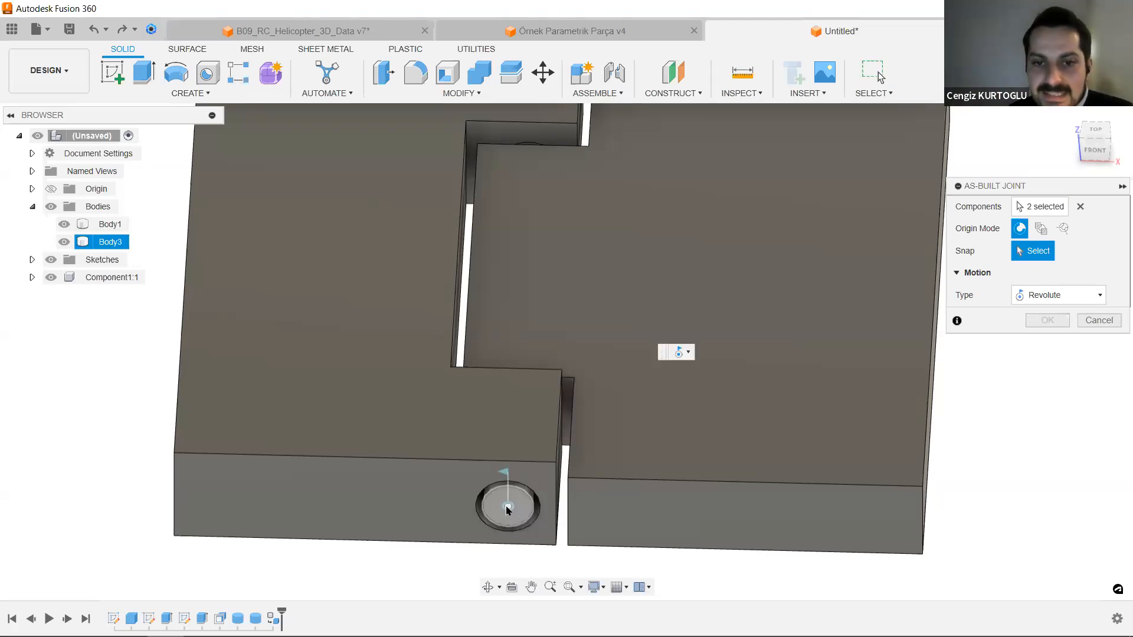
Place the joint origin at the centre of the pin's front face, preview the rotation and accept the joint.
click(506, 507)
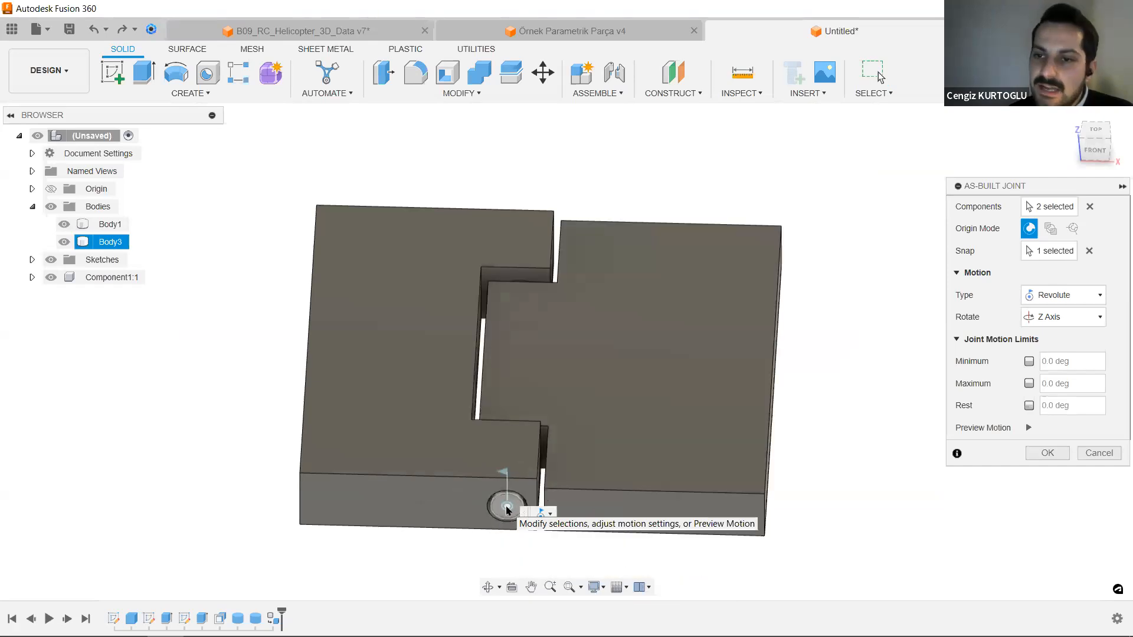
click(1028, 428)
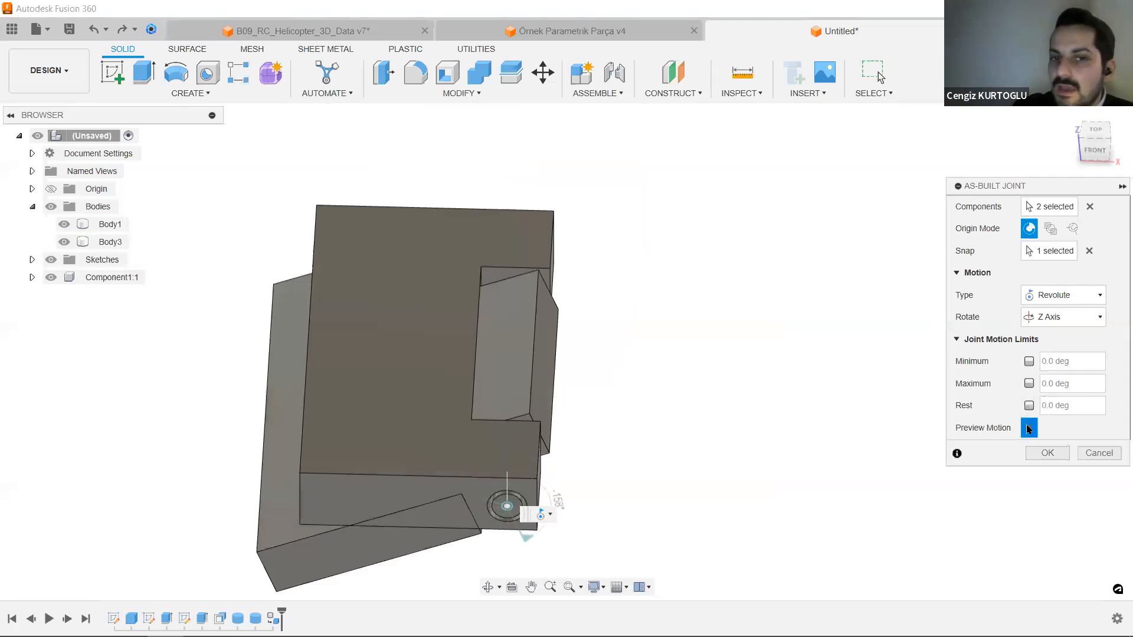
click(1047, 453)
Swing the tongue component slightly about the pin to test the hinge motion, and select that component.
drag(726, 506, 748, 520)
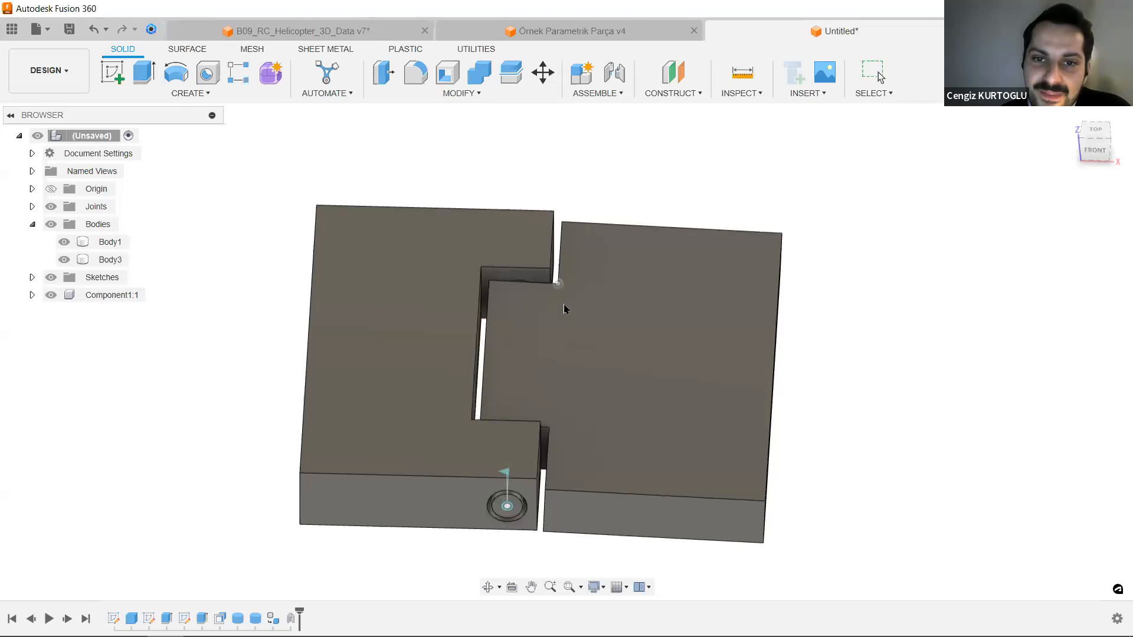
scroll(564, 236, up, 3)
scroll(583, 338, down, 3)
middle_drag(585, 334, 581, 293)
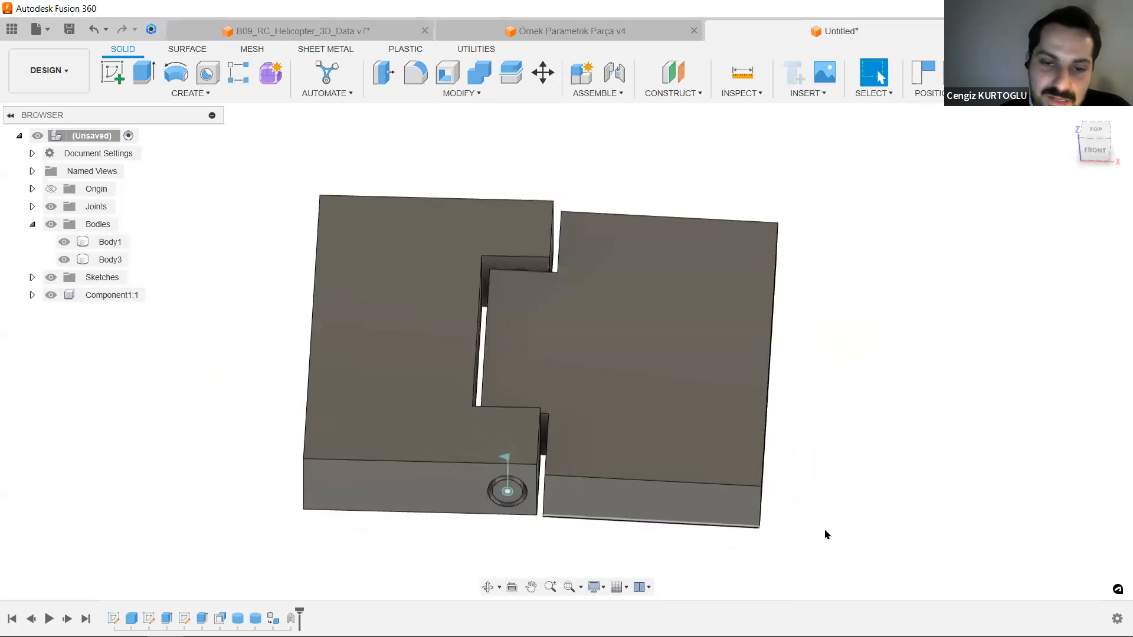
drag(675, 516, 730, 476)
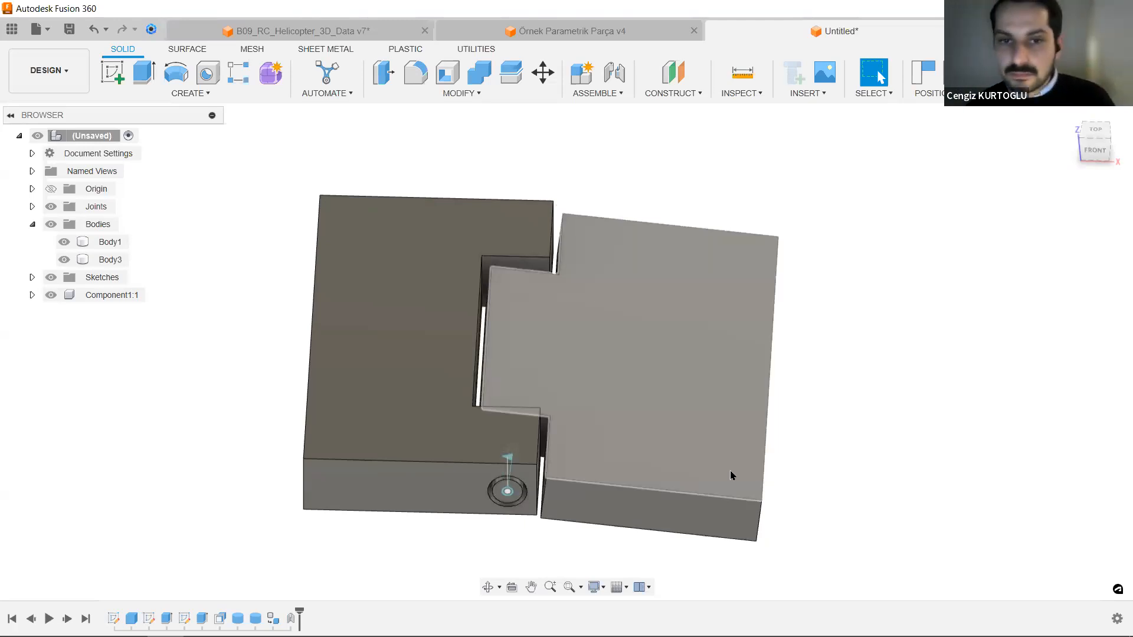
click(112, 295)
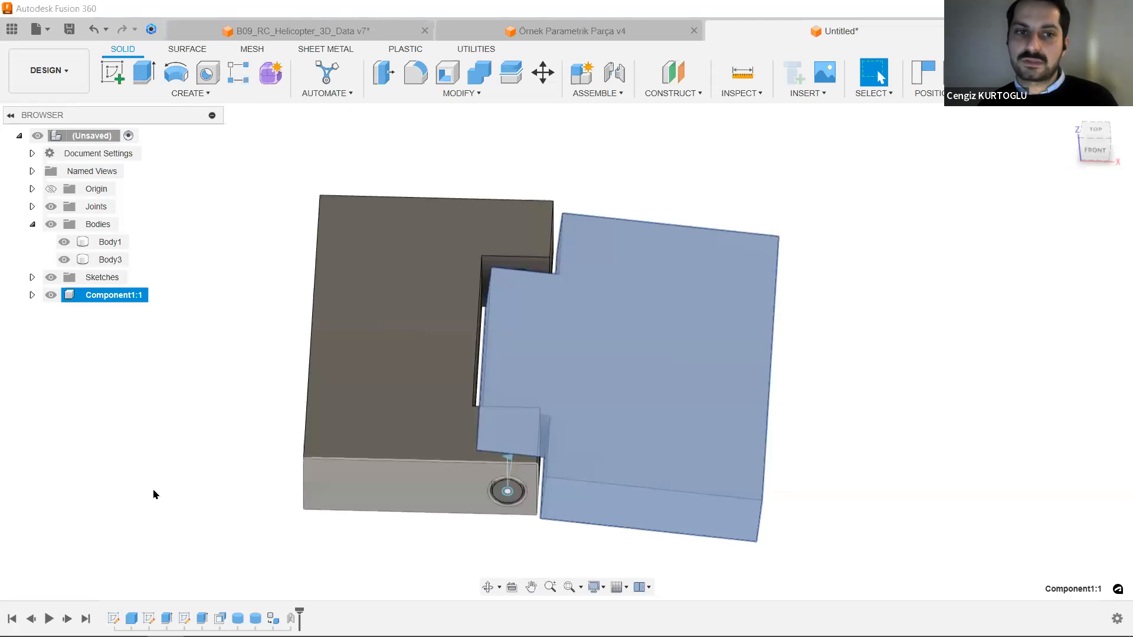
Create a component from Body1, the slotted hinge half, and test whether it moves.
click(399, 304)
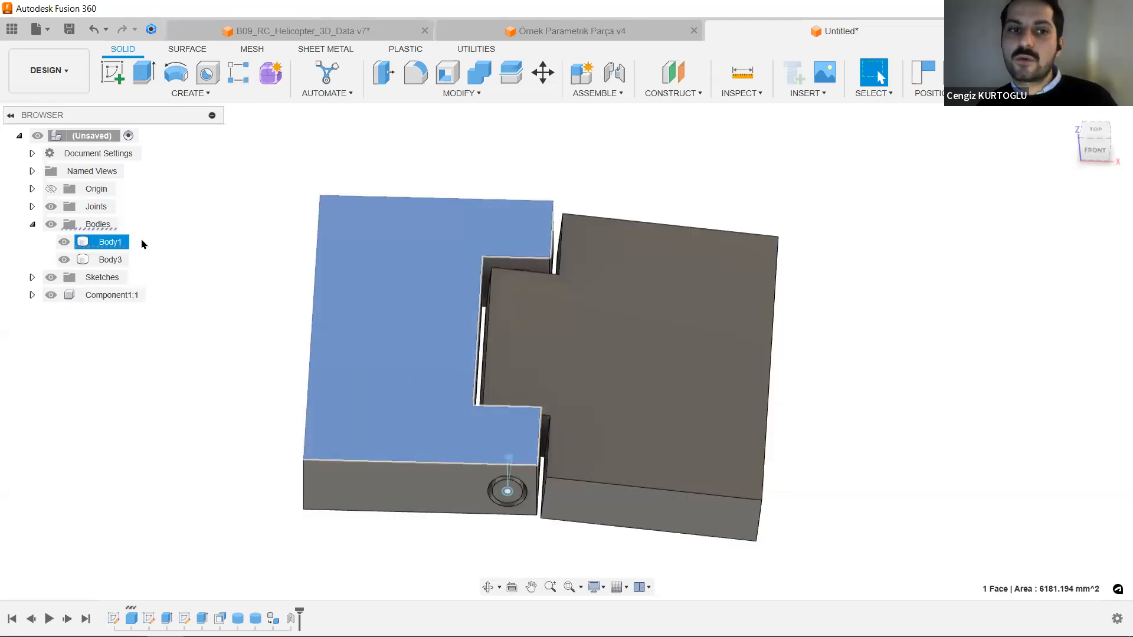
click(101, 243)
right_click(101, 247)
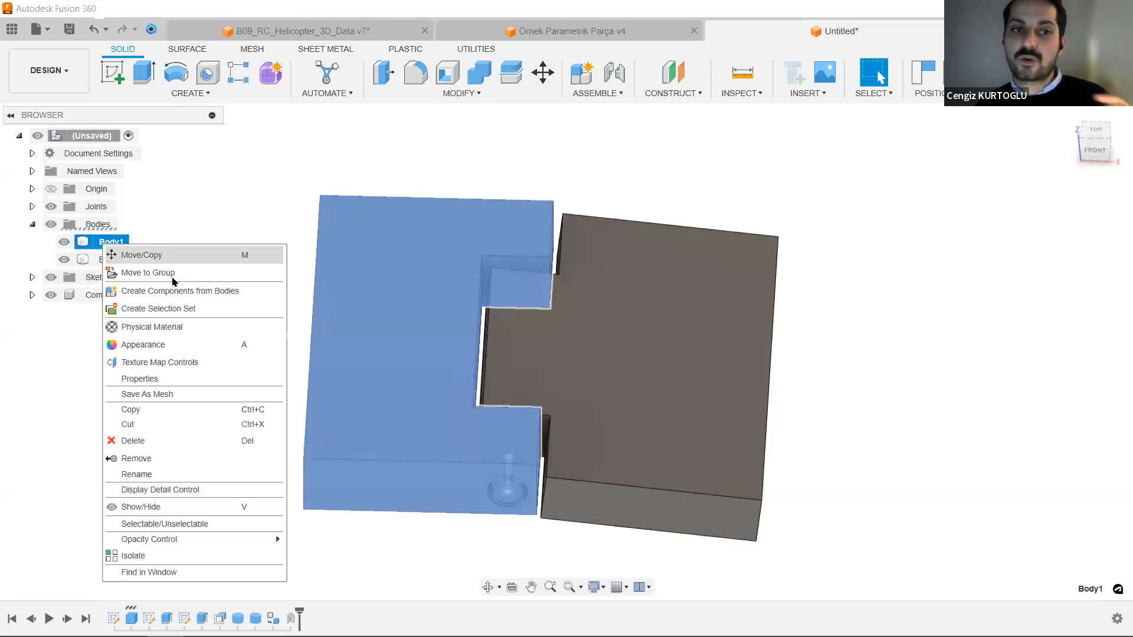
click(177, 291)
drag(393, 387, 378, 418)
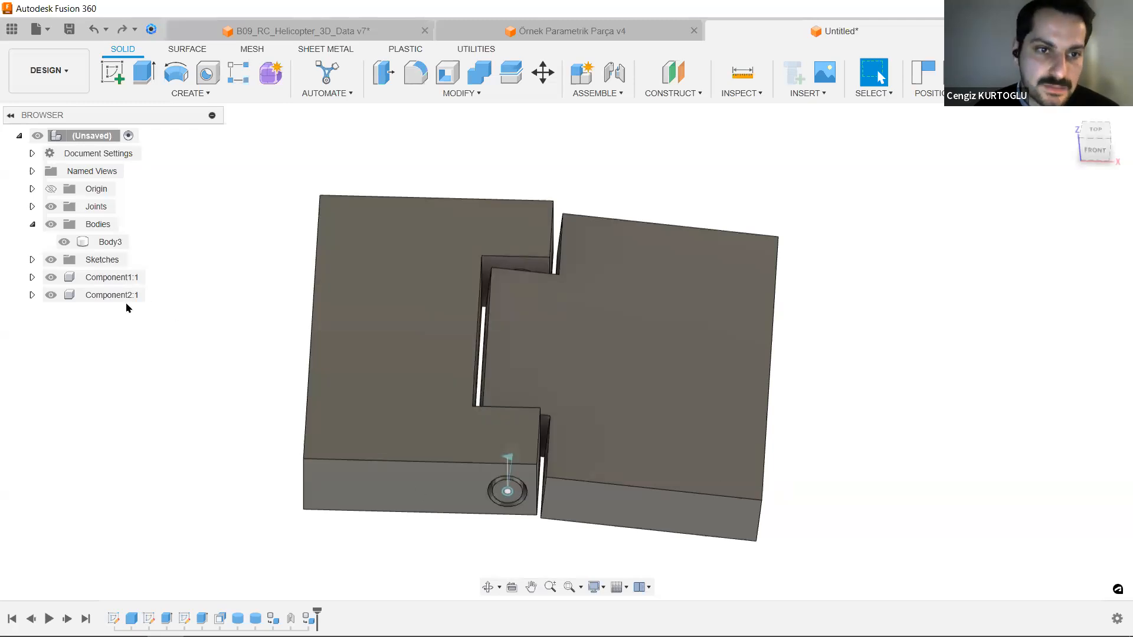
Ground Component2, the slotted hinge half.
click(108, 296)
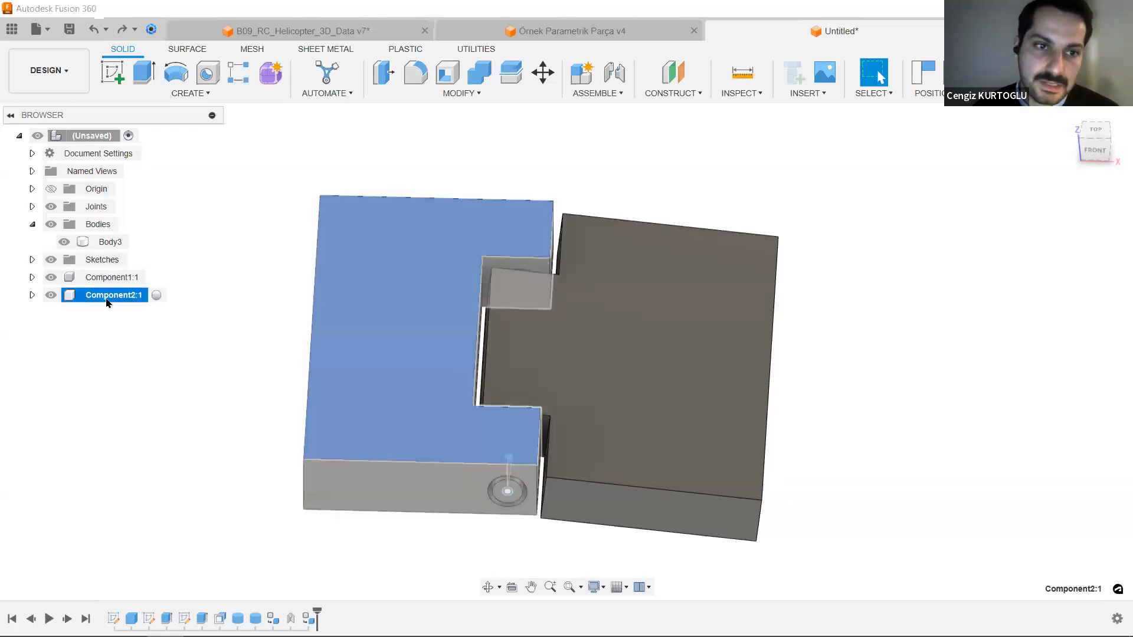
right_click(108, 303)
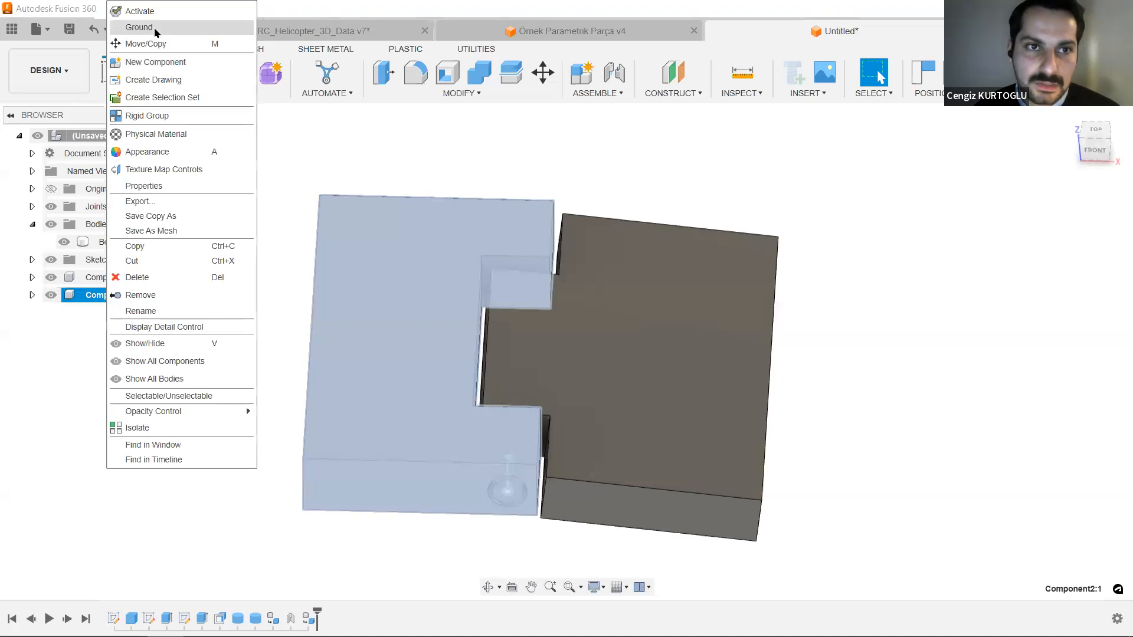
click(200, 27)
click(227, 333)
Test the hinge by trying to move the grounded half and swinging the tongue component about the pin.
drag(376, 377, 384, 368)
drag(331, 420, 356, 419)
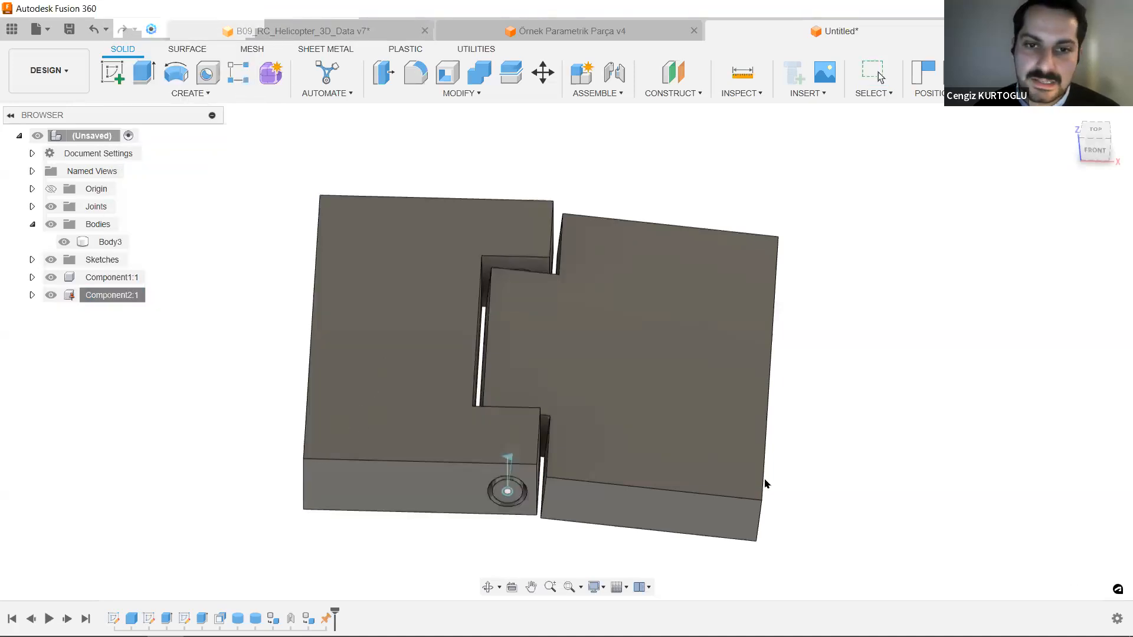
drag(763, 388, 883, 408)
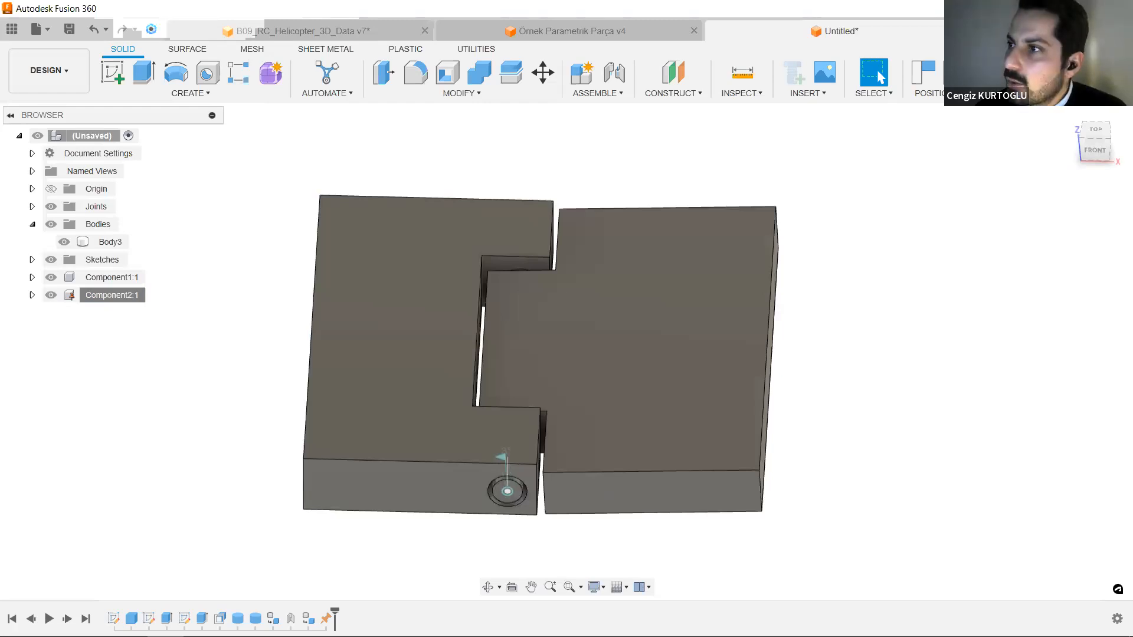
key(alt+Tab)
key(Right)
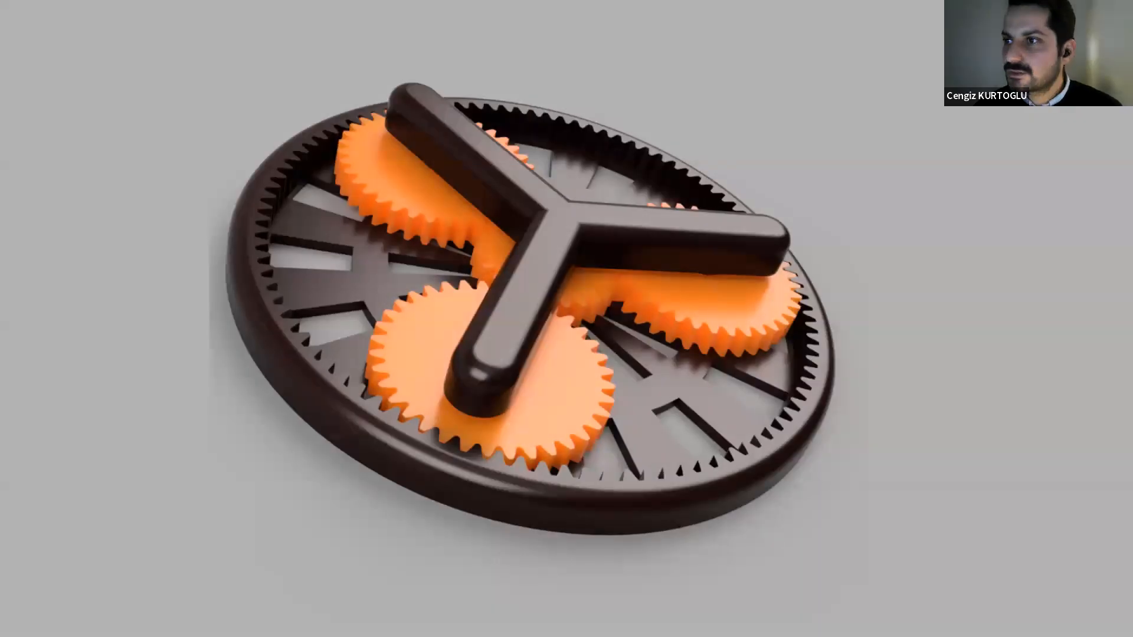
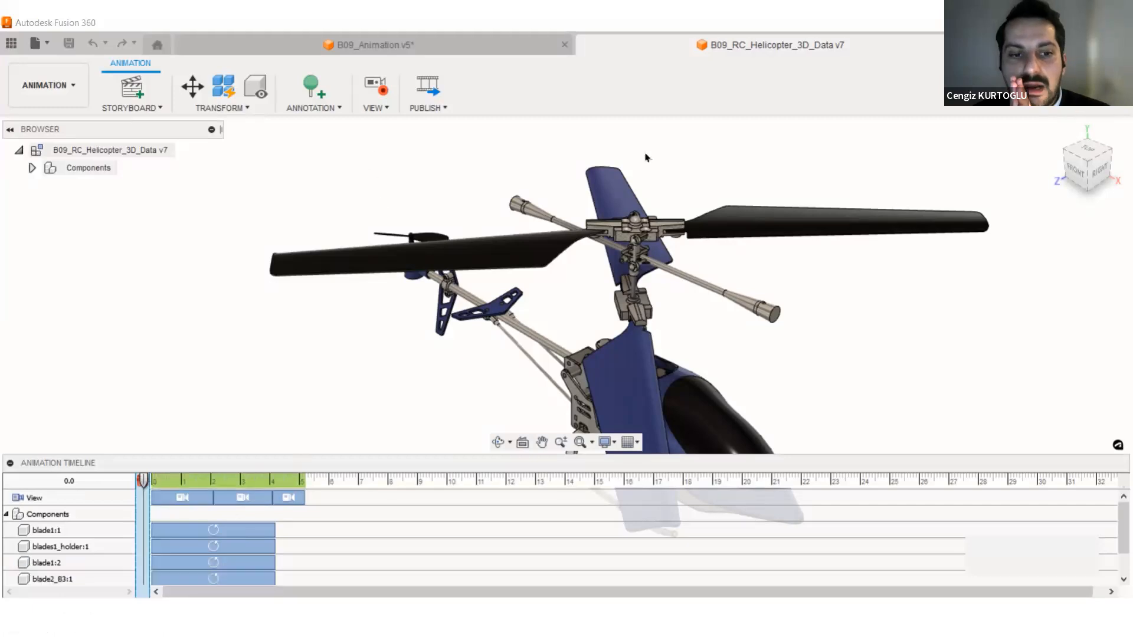
Turn off view recording, frame the whole helicopter and play the animation.
click(381, 88)
scroll(728, 280, down, 3)
middle_drag(857, 379, 799, 401)
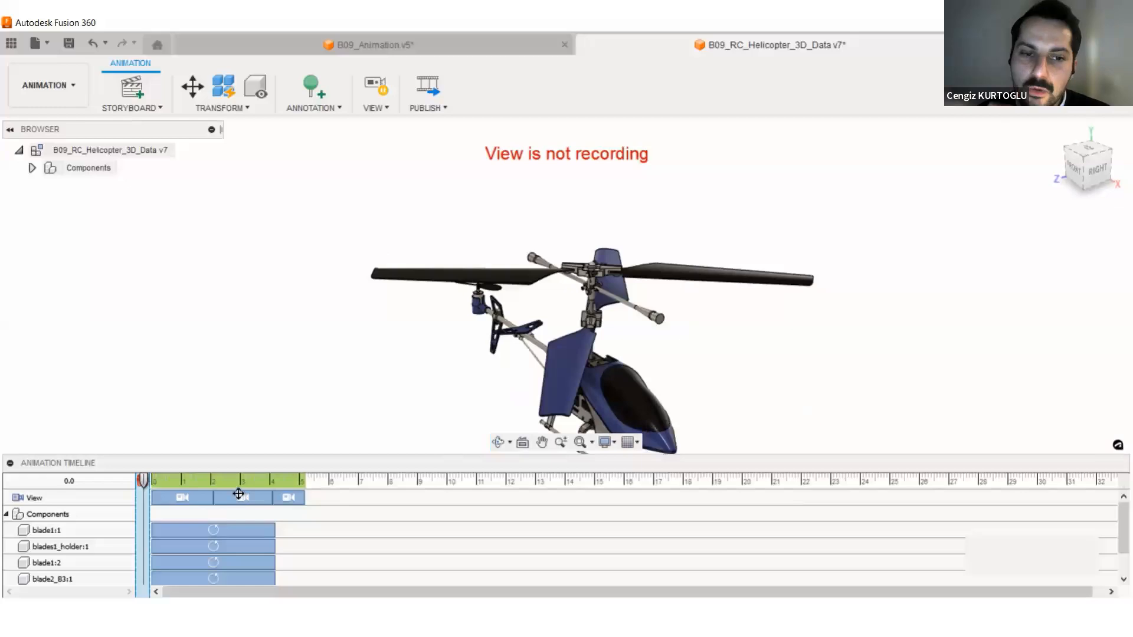
key(space)
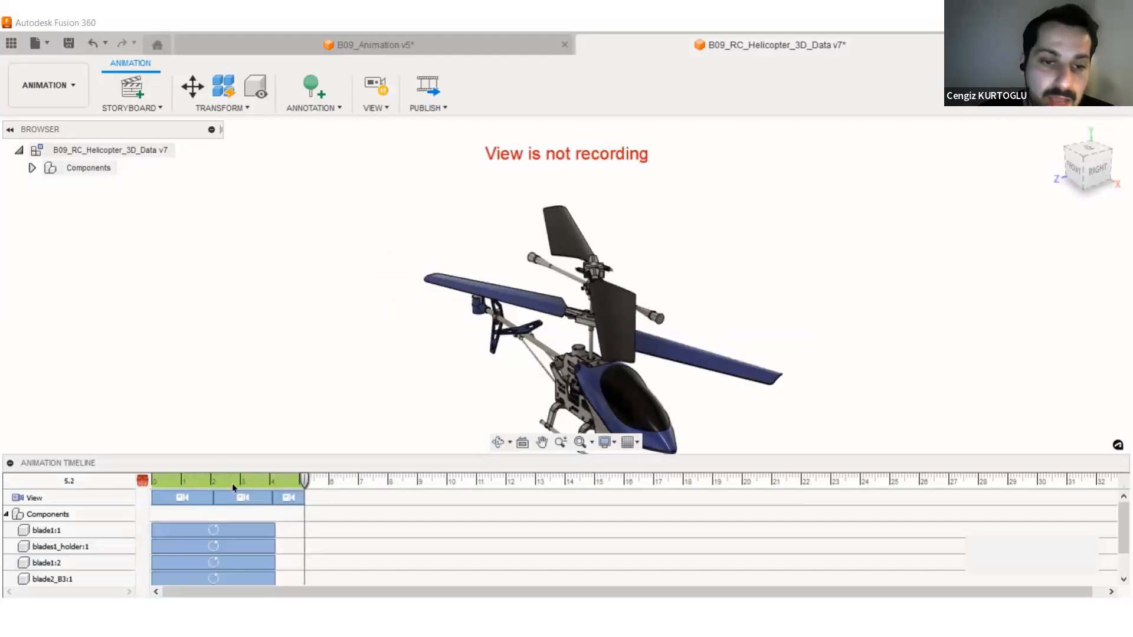
Scrub the playhead through the animation to inspect the blade rotation, and return it to the start.
click(258, 483)
click(192, 481)
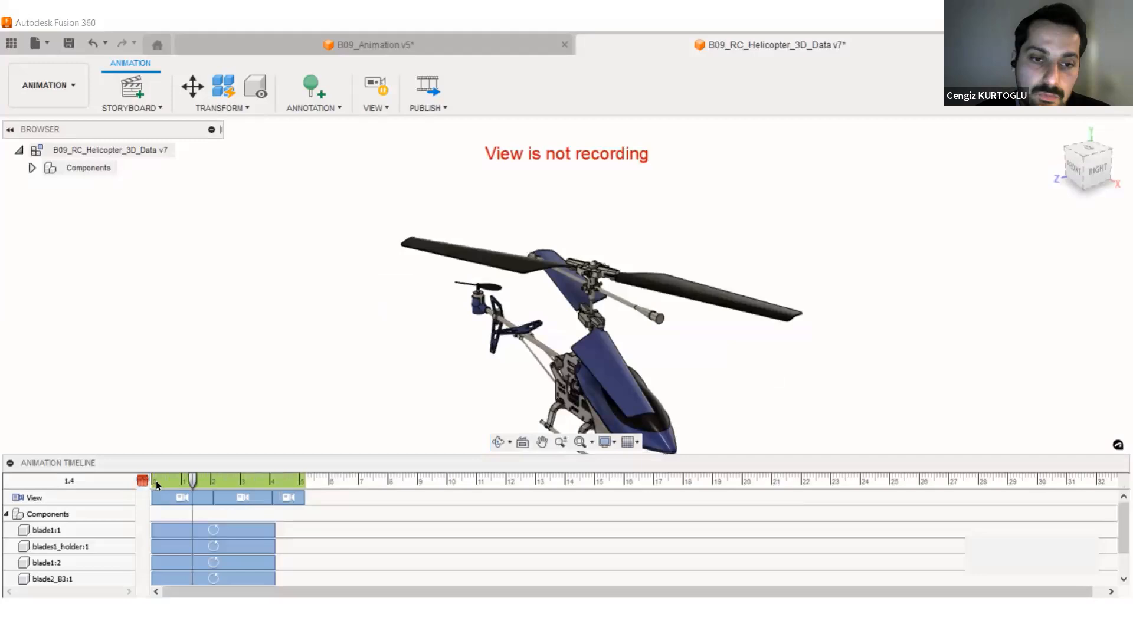
drag(171, 480, 259, 564)
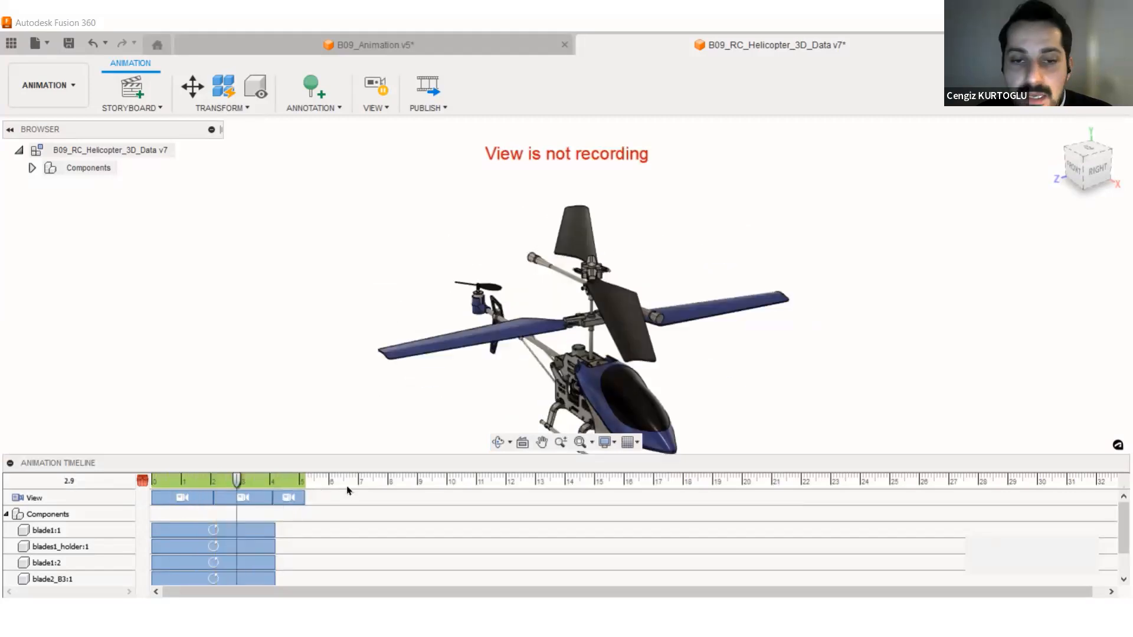
drag(236, 483, 141, 508)
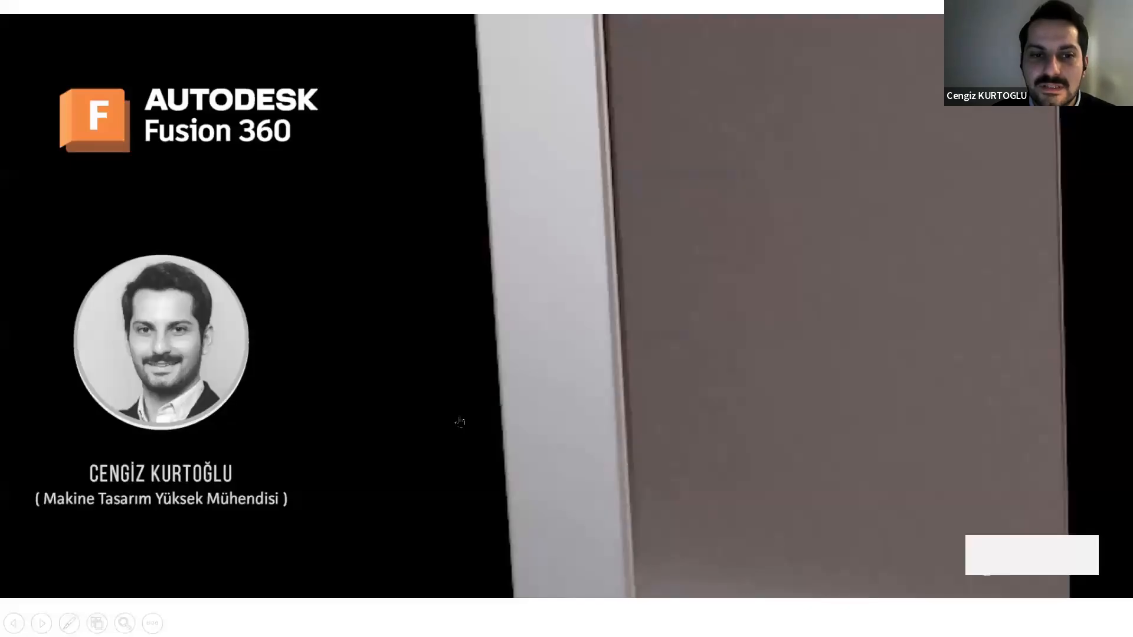
Seek the slide's embedded video to the part demonstrating the helicopter animation timeline.
key(Left)
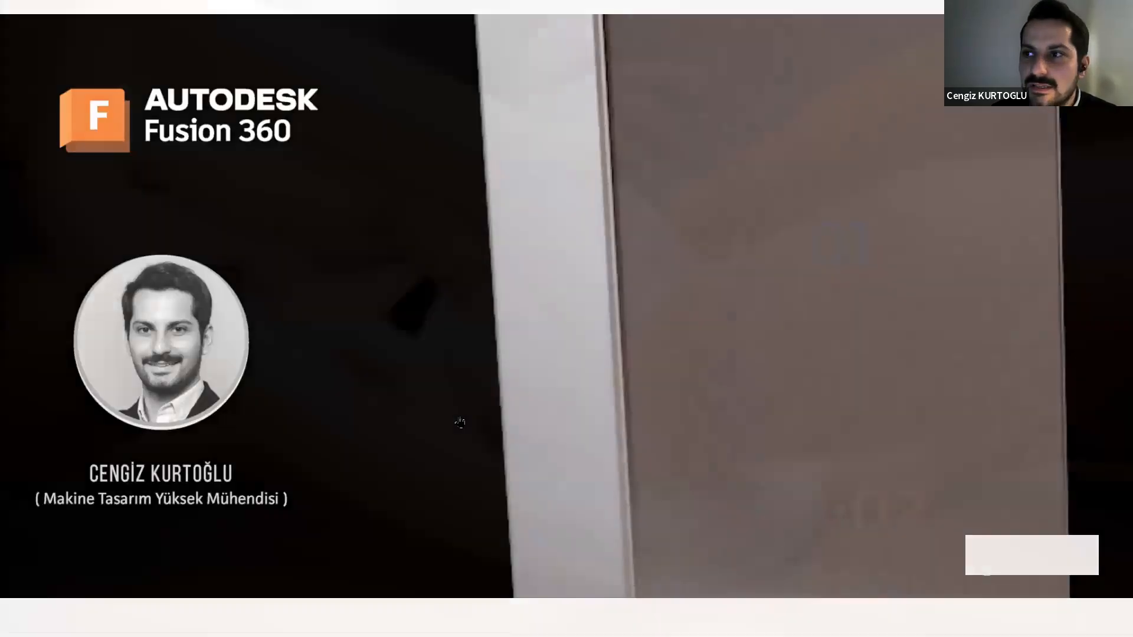
key(Right)
click(460, 422)
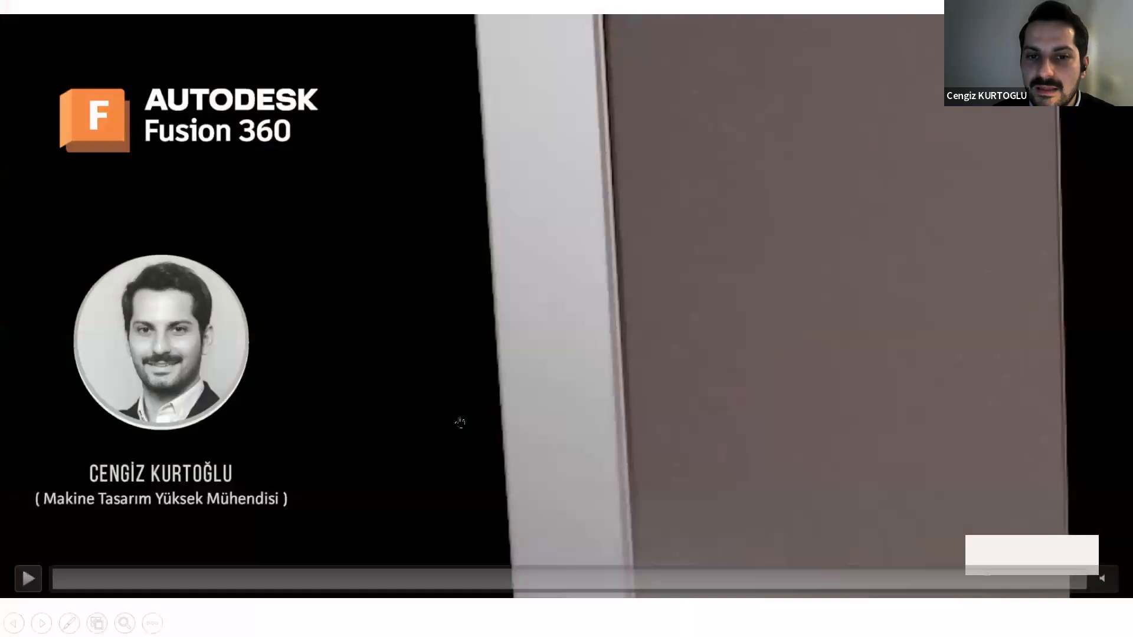
key(Right)
click(542, 580)
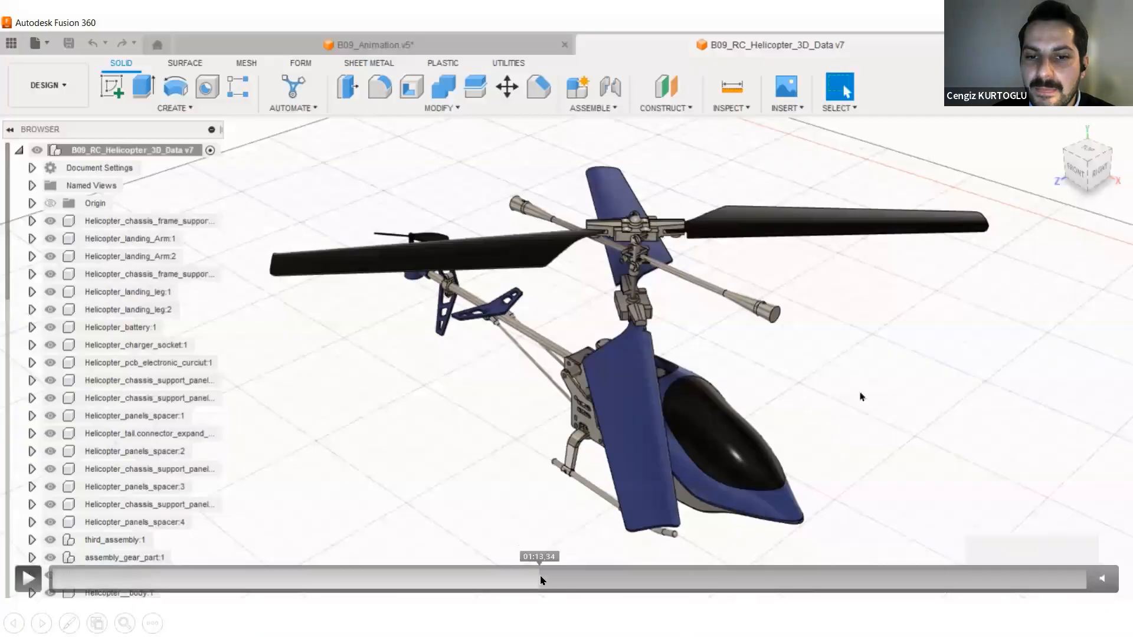
click(409, 582)
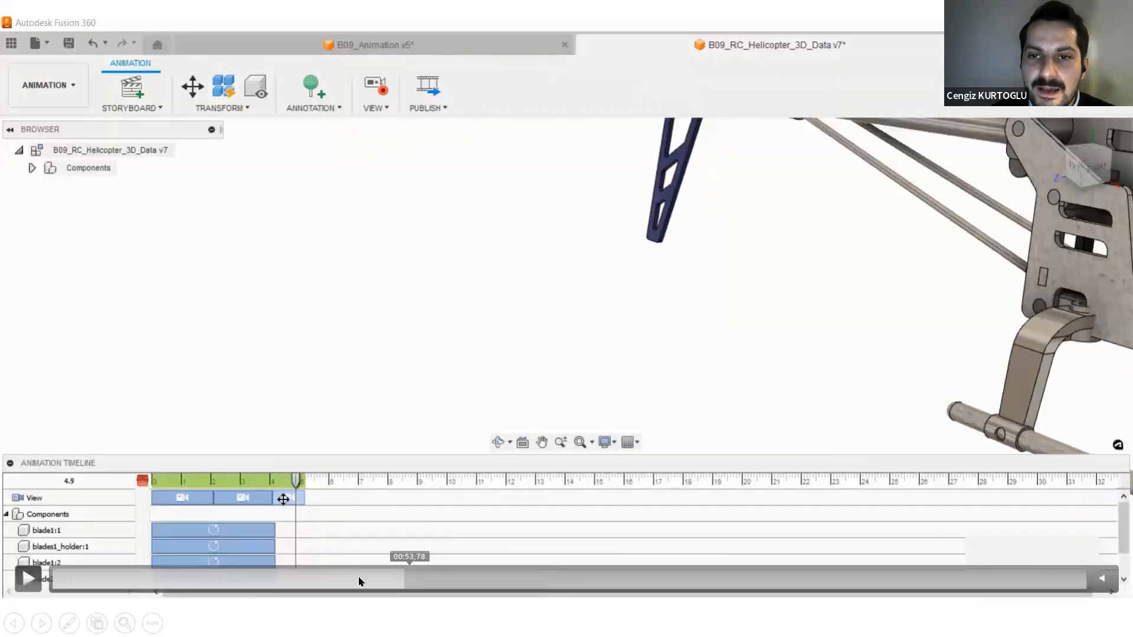
click(331, 580)
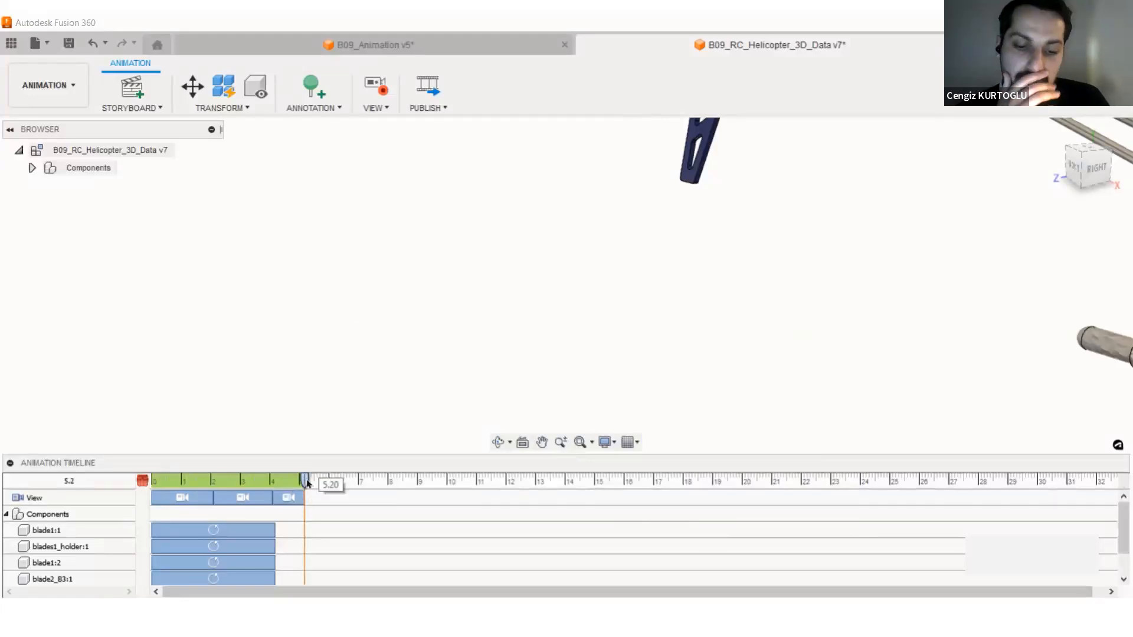
Set the animation playhead to 6.5 s and record a new camera view action by changing the view.
drag(306, 481, 347, 490)
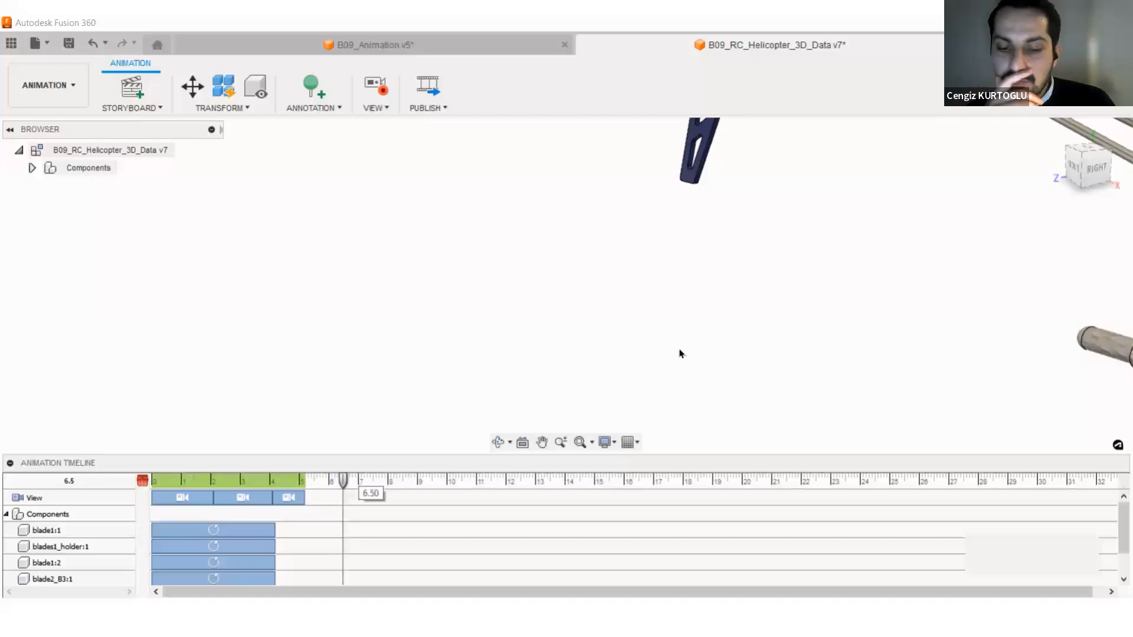
shift+middle_drag(678, 323, 931, 81)
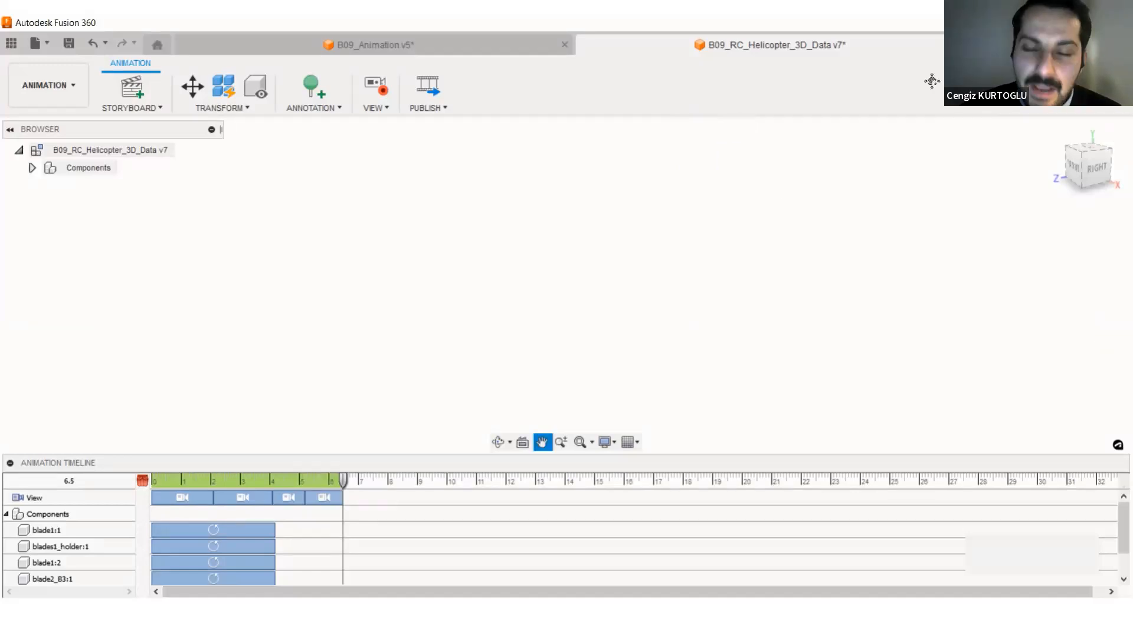
key(Escape)
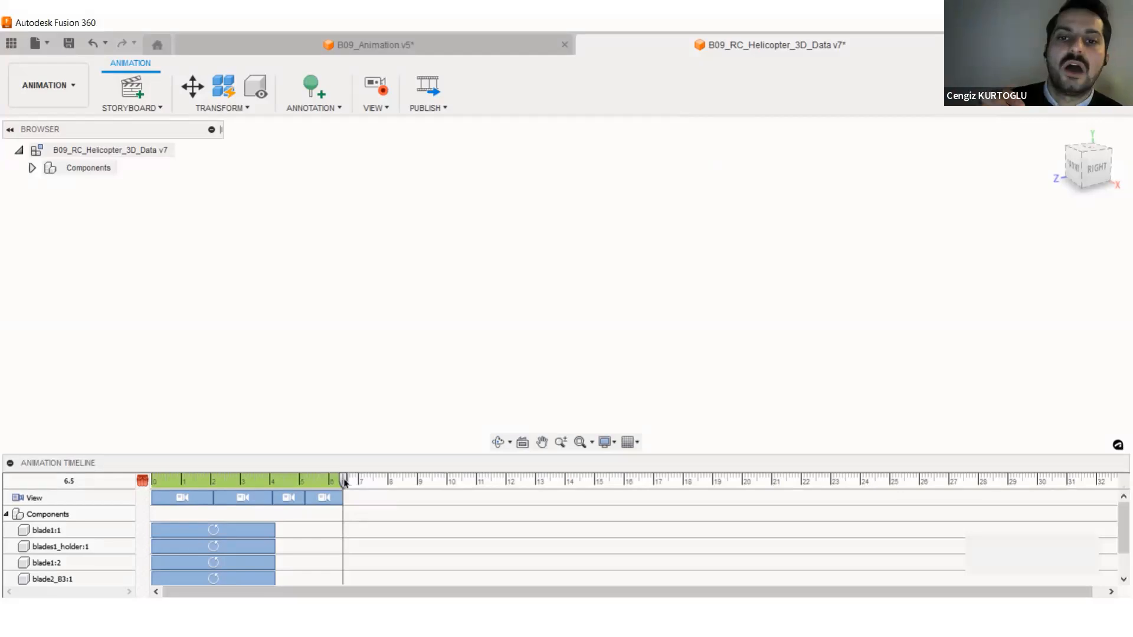
Return the playhead to 5.2 s and shorten the last view action so it ends at about 5.8 s.
drag(345, 483, 306, 486)
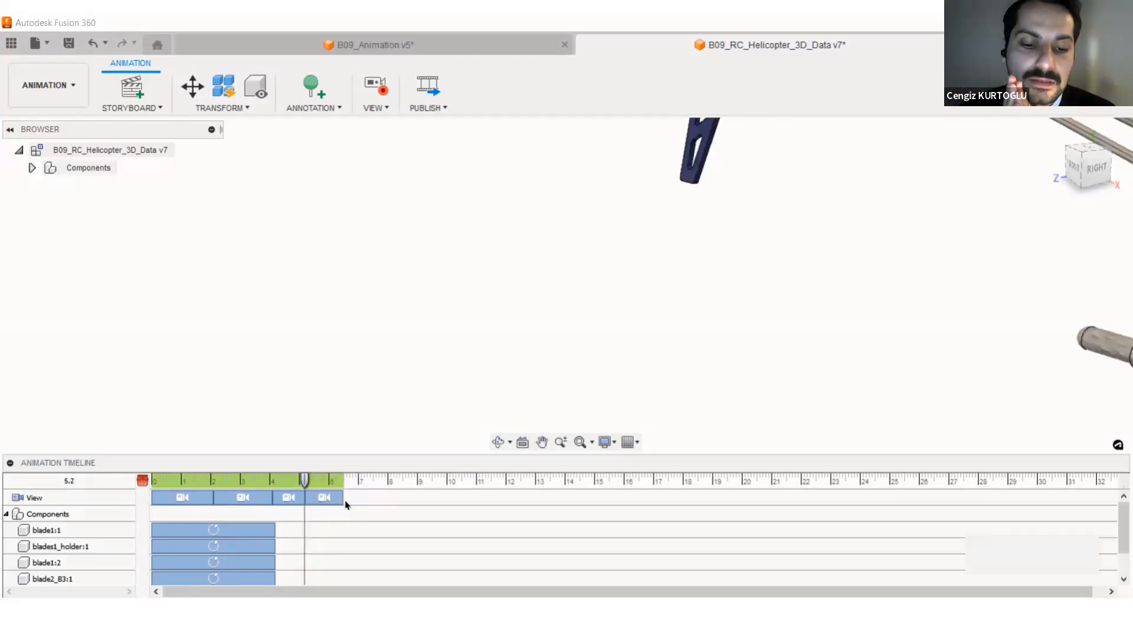
drag(342, 498, 153, 480)
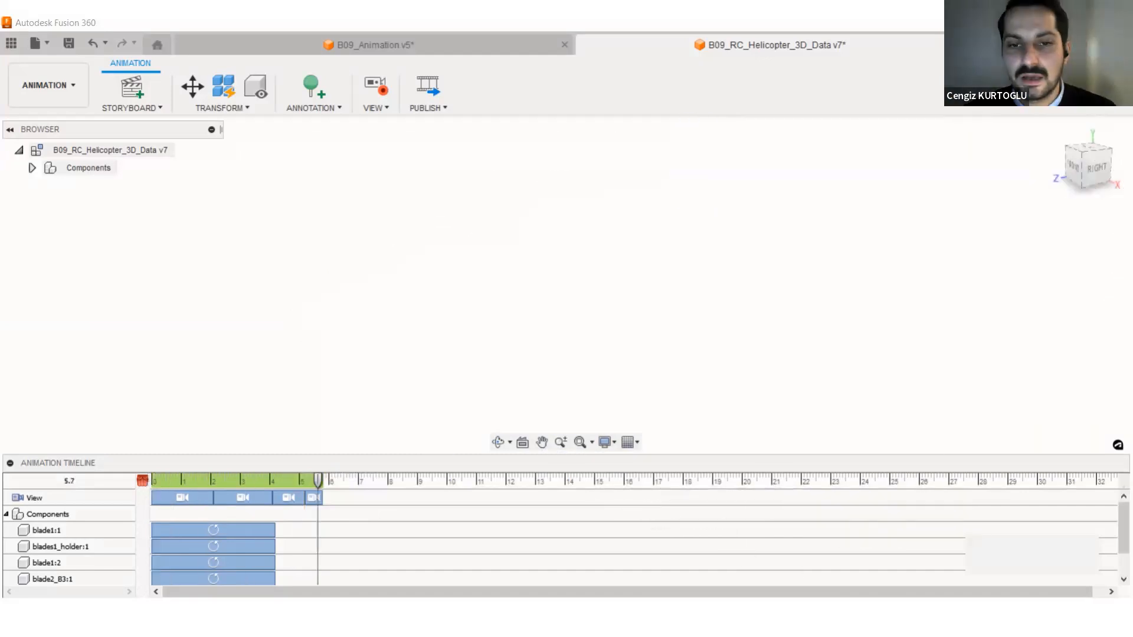
click(306, 499)
drag(303, 500, 294, 499)
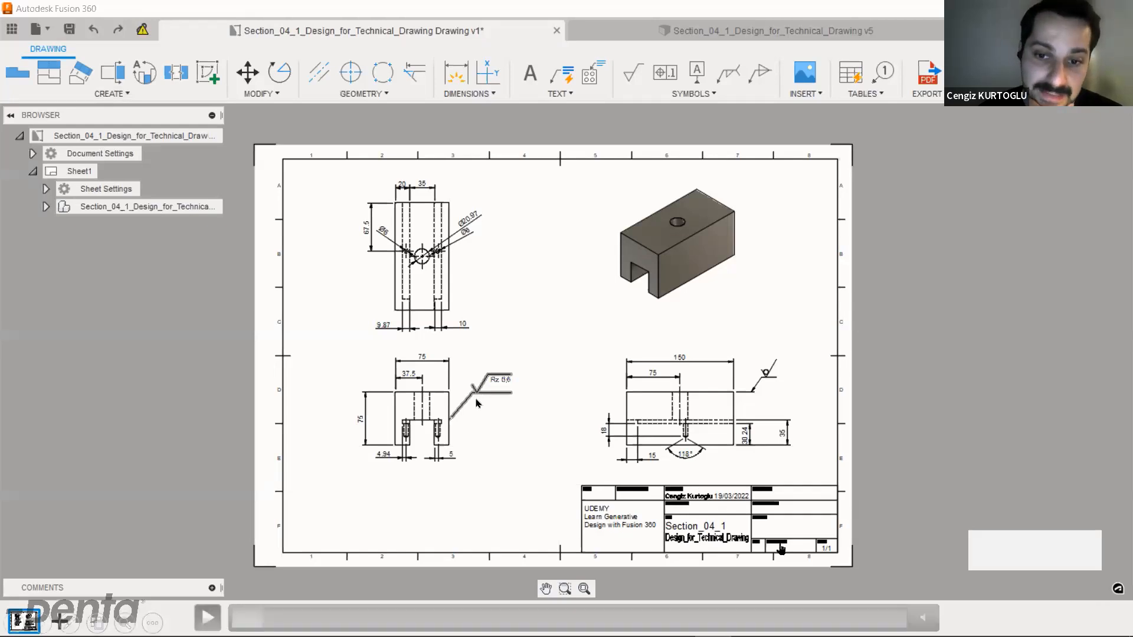
Review the dimension and text annotation tools, and examine the technical drawing's views and title block.
key(space)
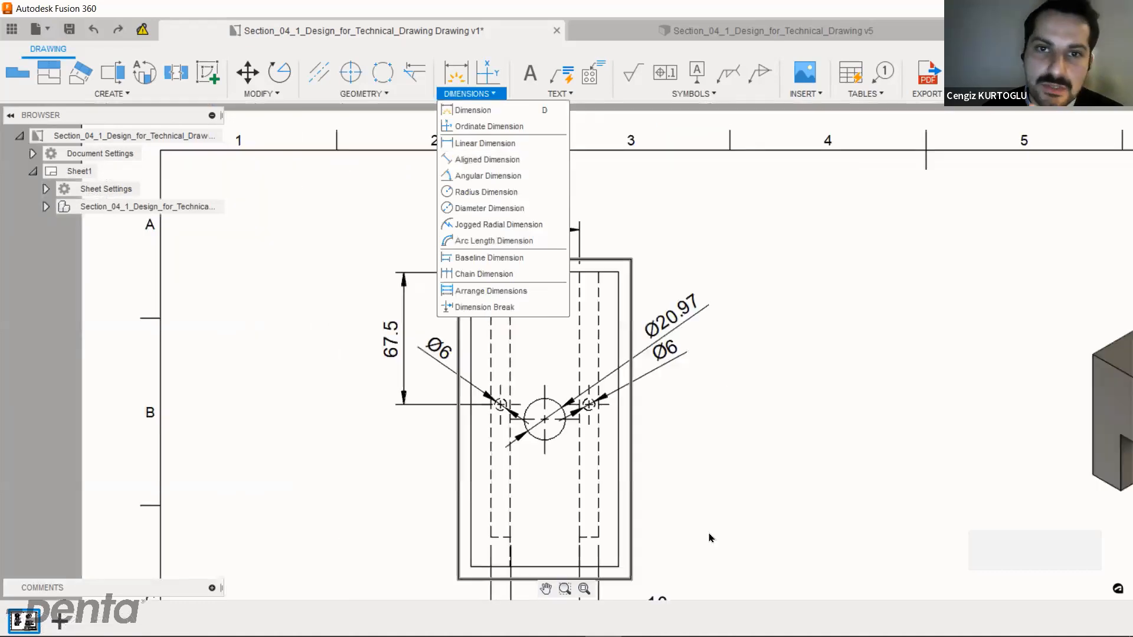
middle_drag(723, 470, 398, 489)
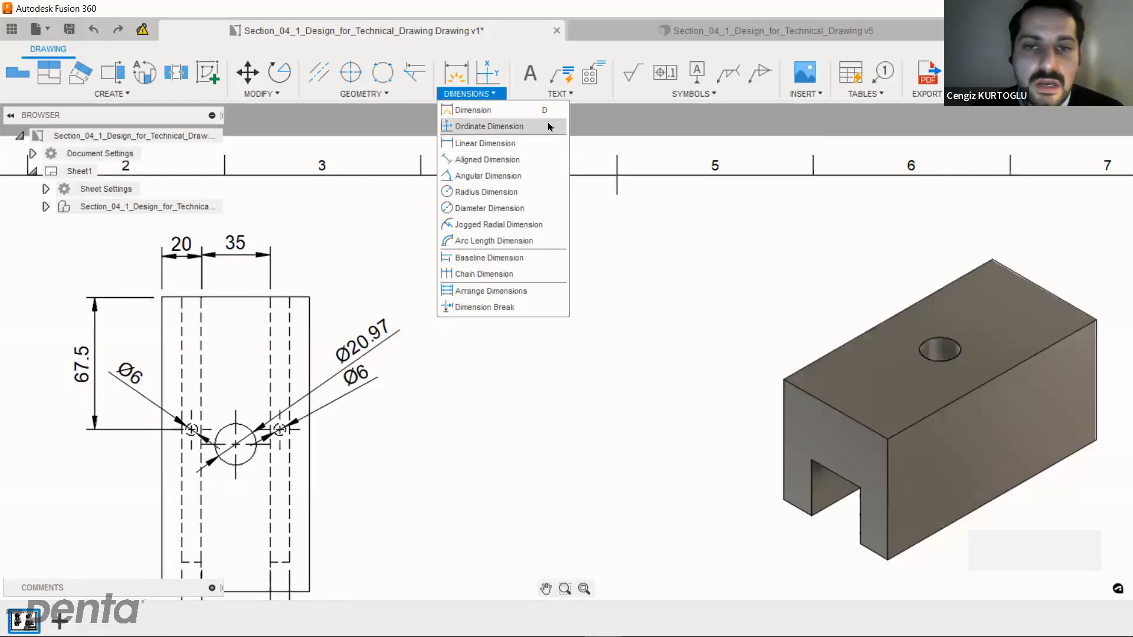
mouse_move(564, 96)
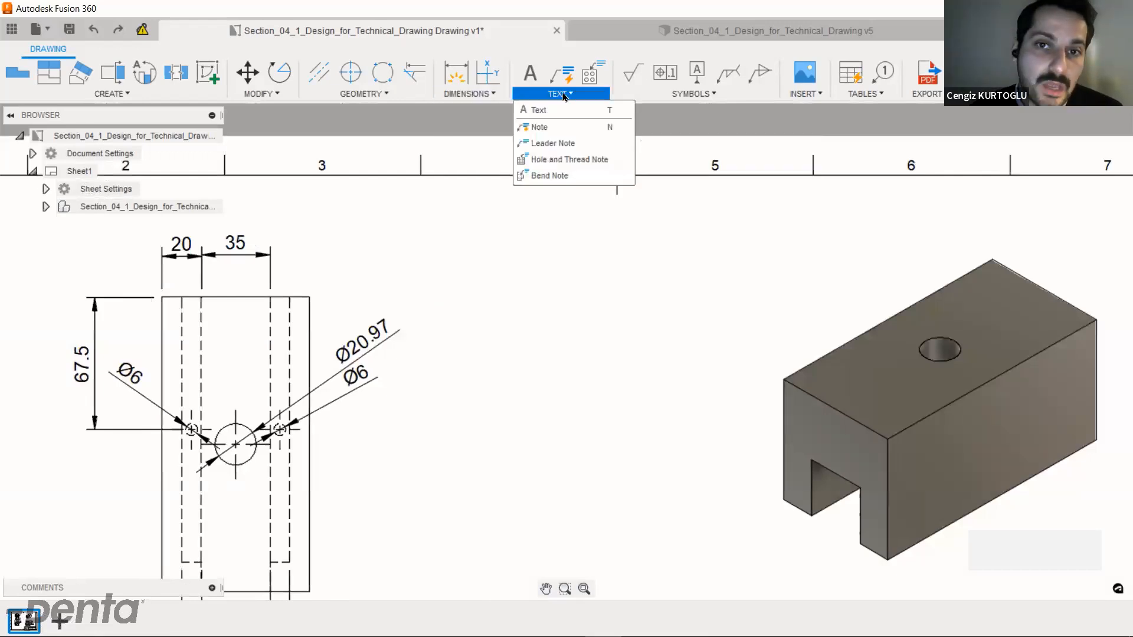
scroll(733, 431, down, 2)
mouse_move(733, 430)
middle_down()
mouse_move(604, 319)
mouse_move(637, 236)
middle_up()
scroll(604, 319, down, 2)
scroll(703, 488, up, 3)
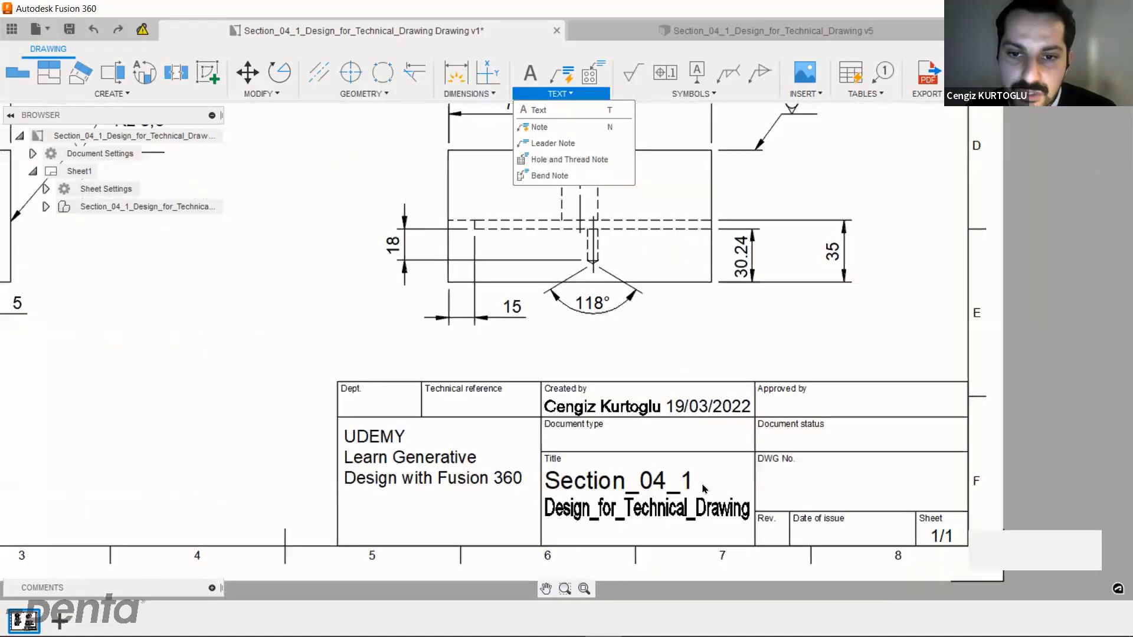
scroll(703, 488, up, 1)
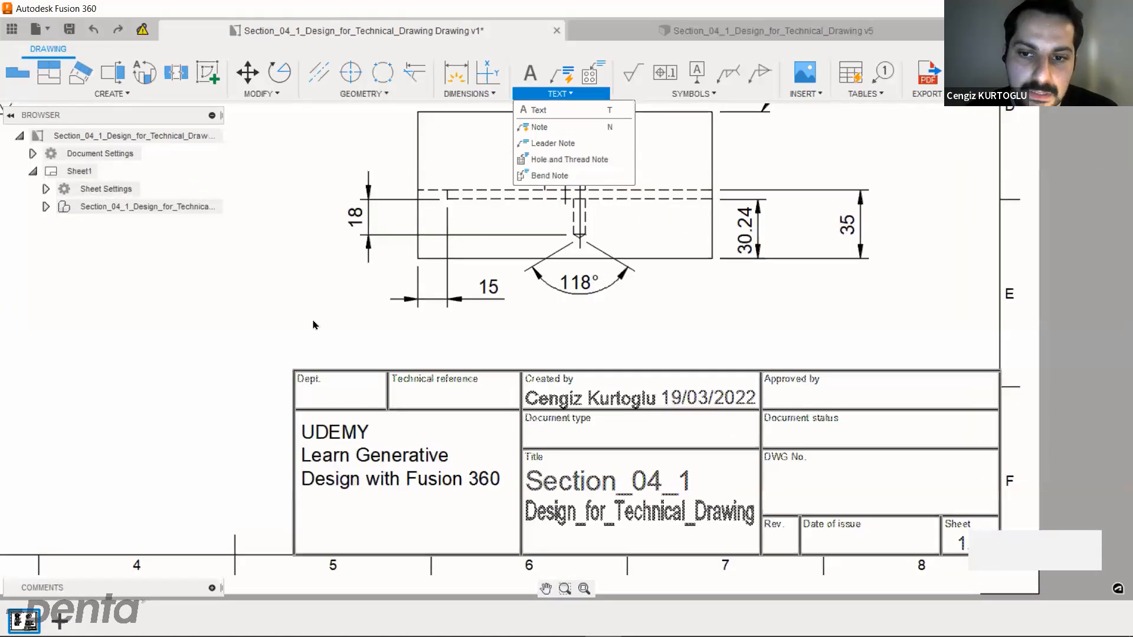
scroll(275, 352, down, 3)
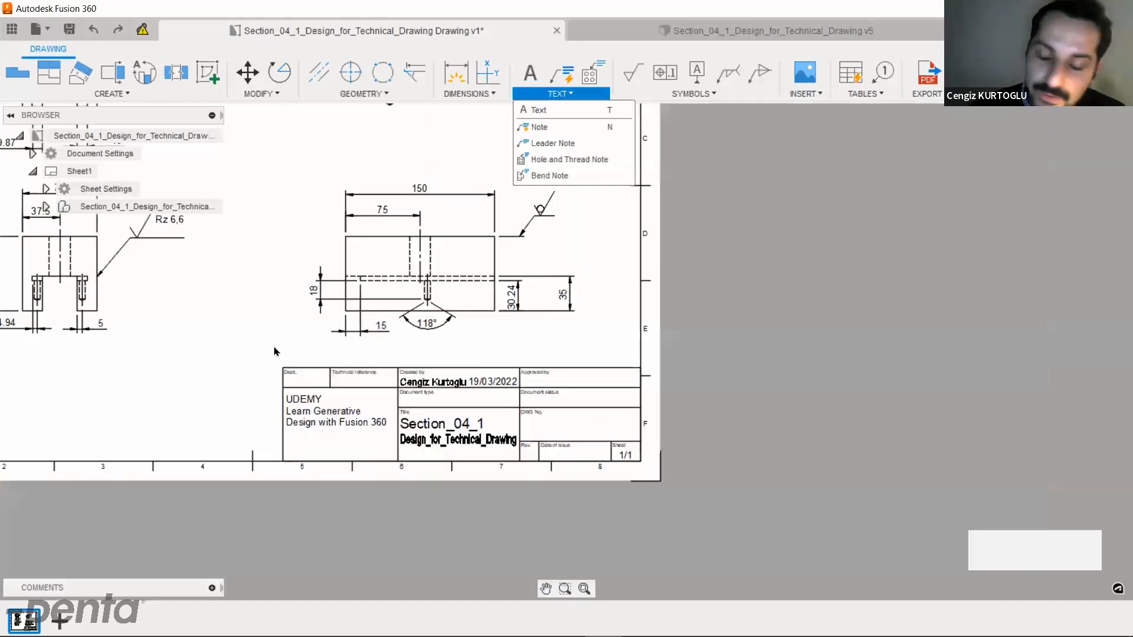
mouse_move(274, 352)
middle_down()
mouse_move(537, 580)
mouse_move(554, 579)
middle_up()
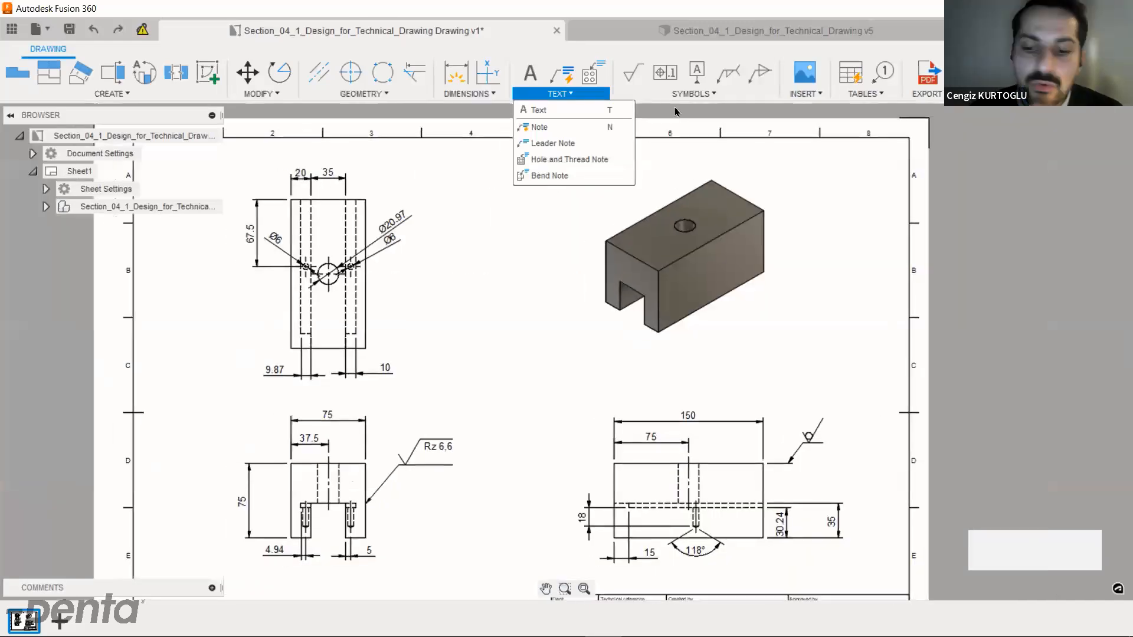
Review the drawing symbol tools, examine the Rz 6,6 surface texture callout and list the insert options.
click(686, 94)
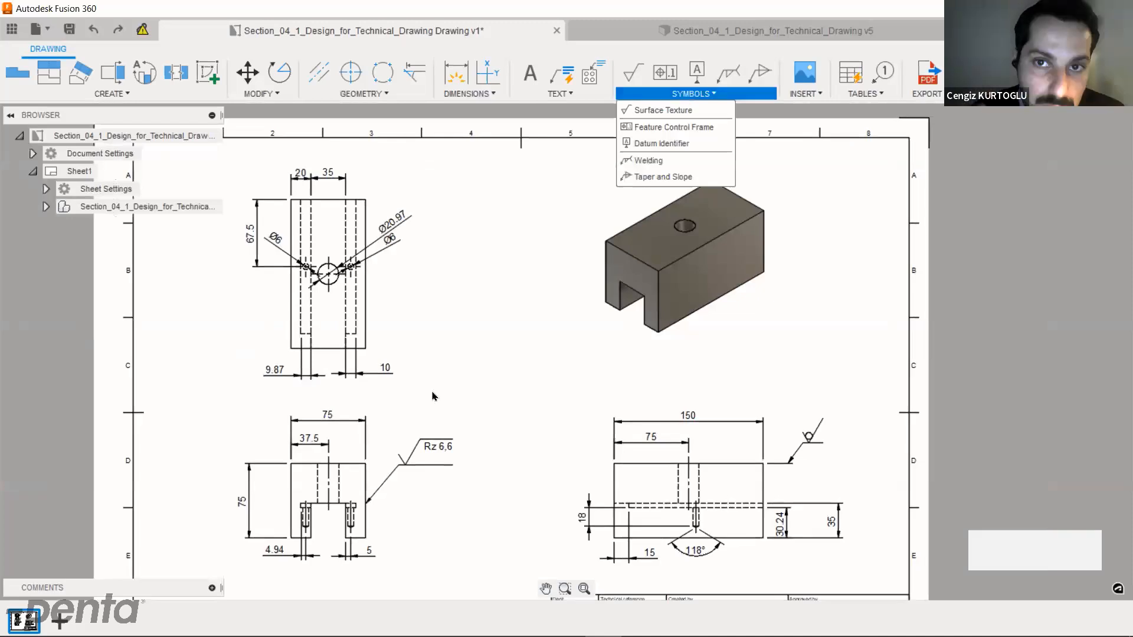
scroll(357, 500, up, 4)
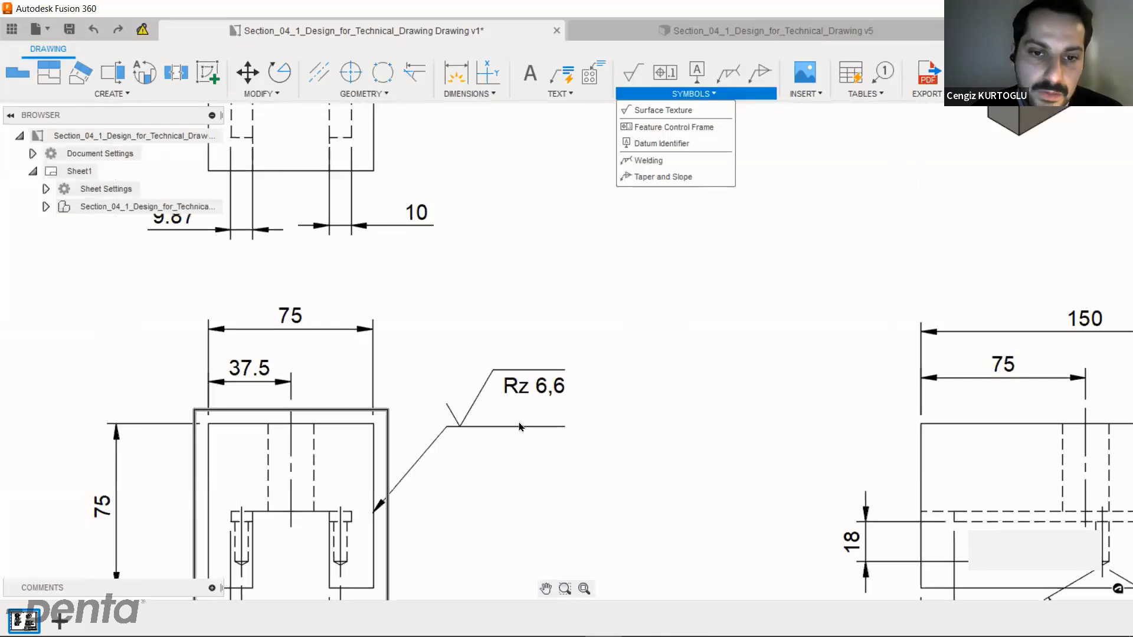
click(803, 94)
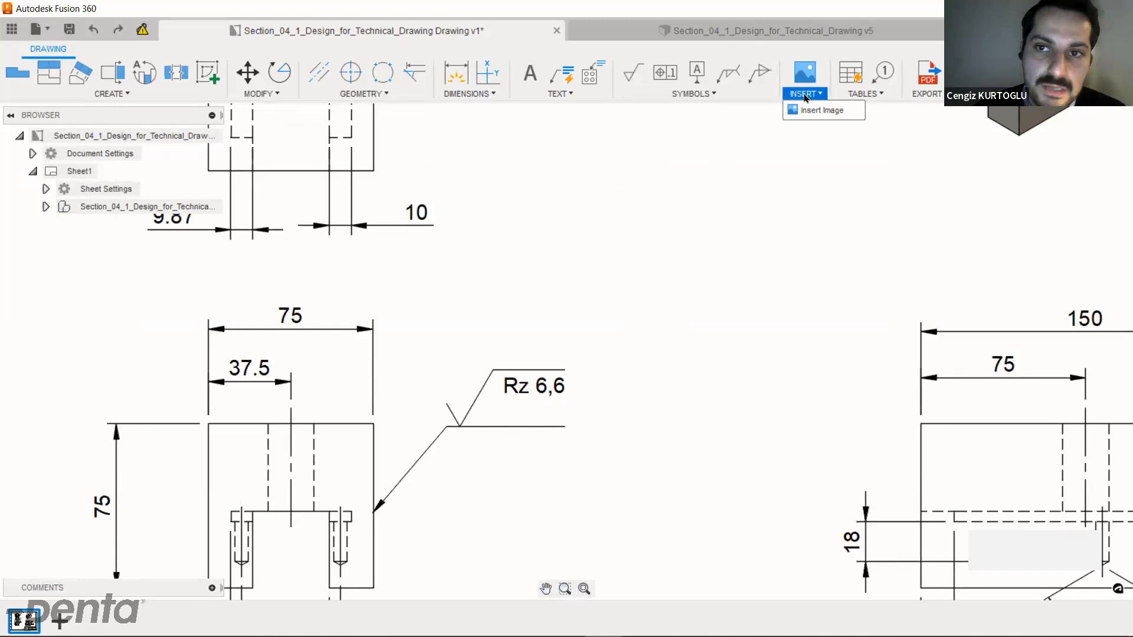
Review the drawing table tools and examine the whole sheet with its views, dimensions and title block.
click(862, 95)
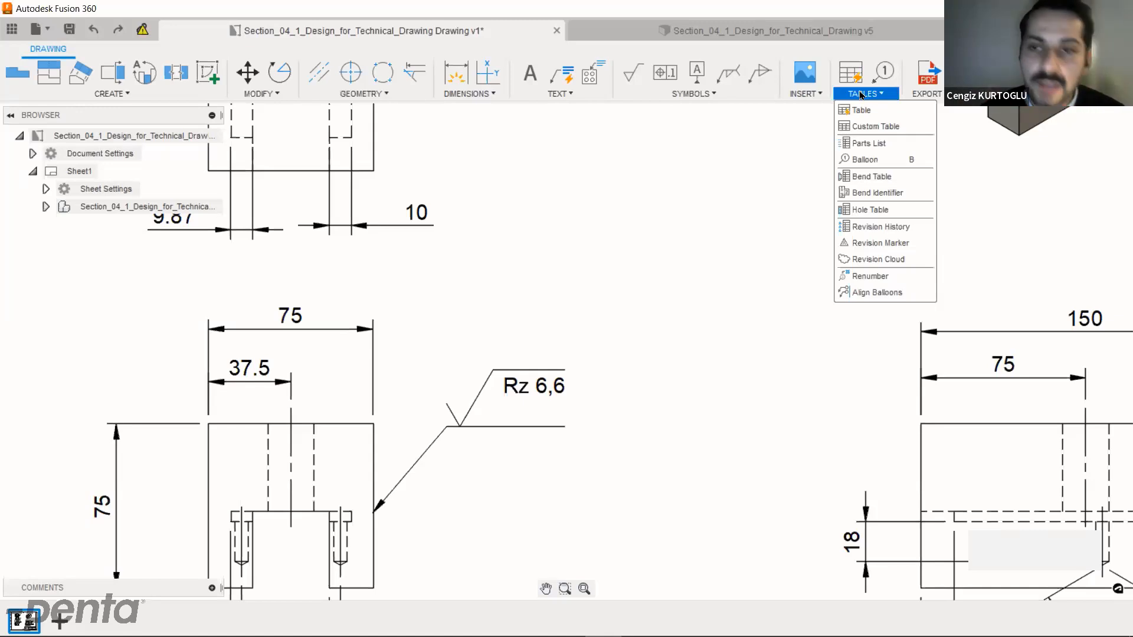
click(780, 391)
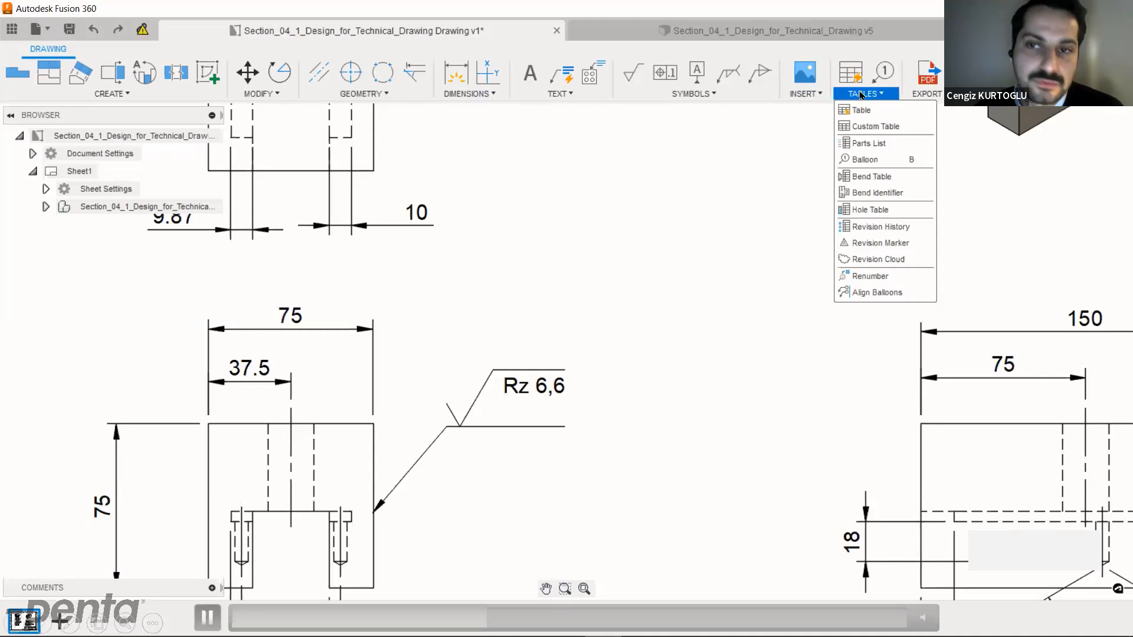
click(518, 618)
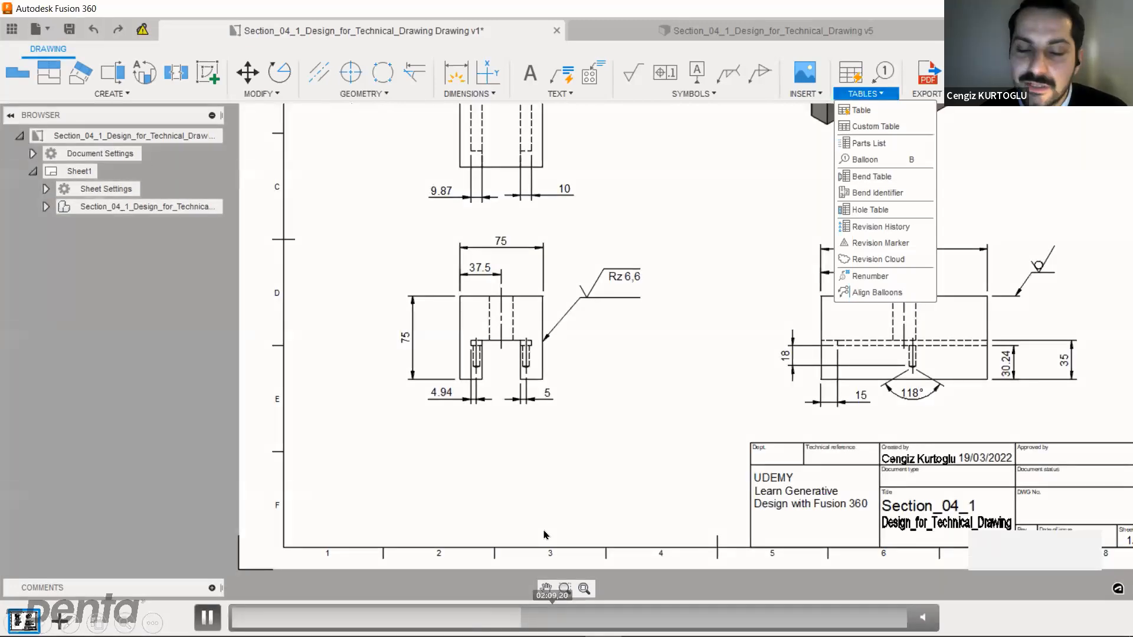
click(552, 618)
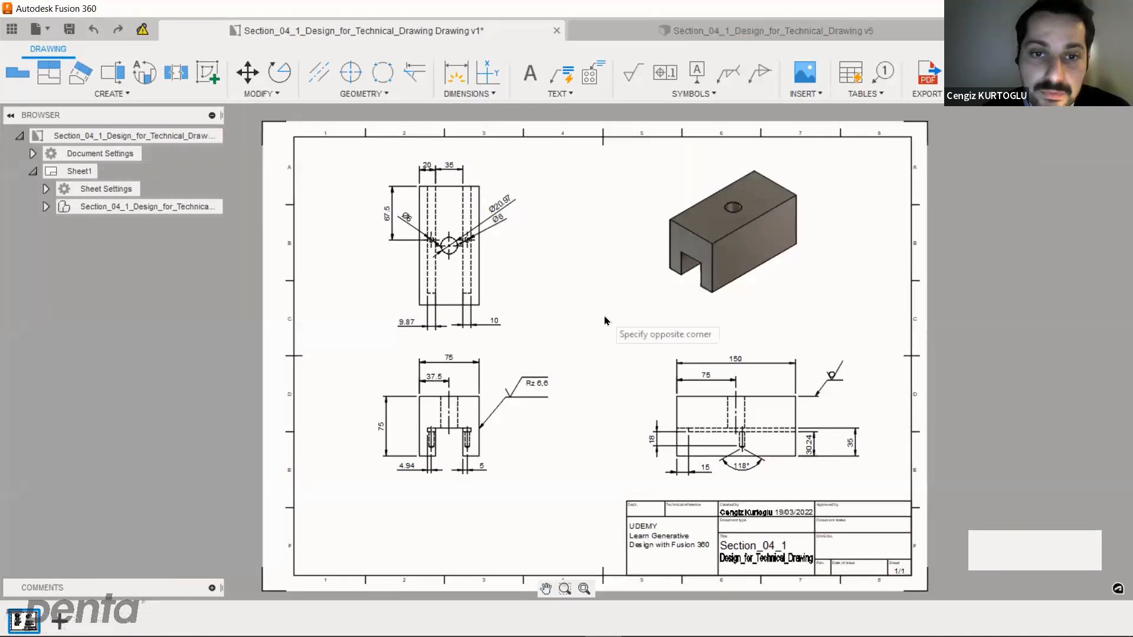
Inspect the drawing's file details and the source design it uses, and examine the block model from several angles.
click(8, 36)
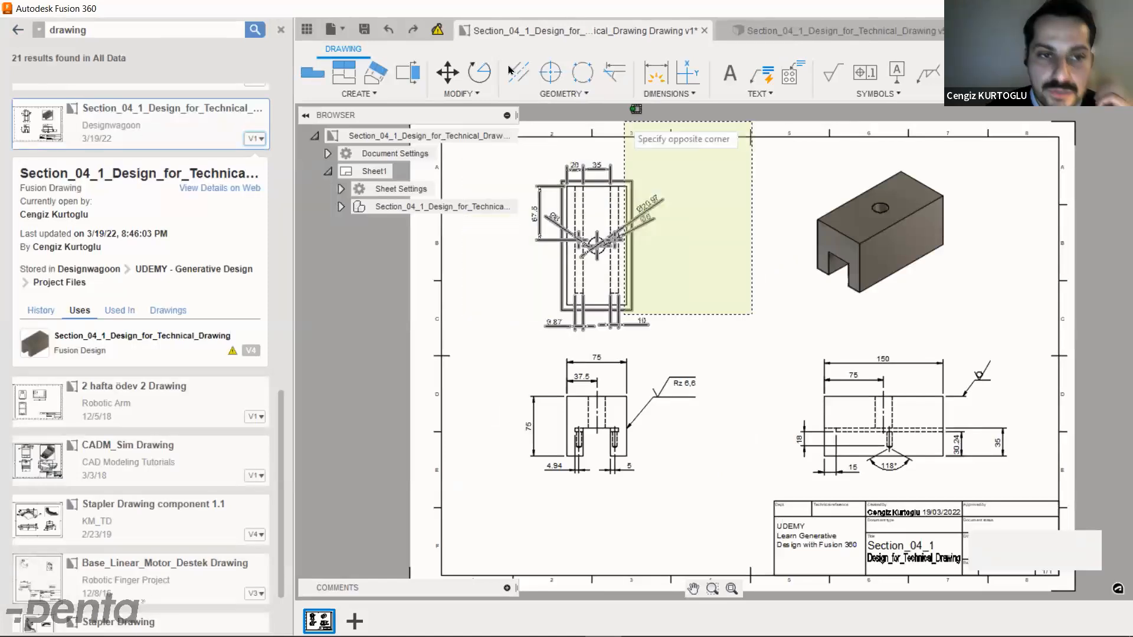
click(451, 332)
key(Escape)
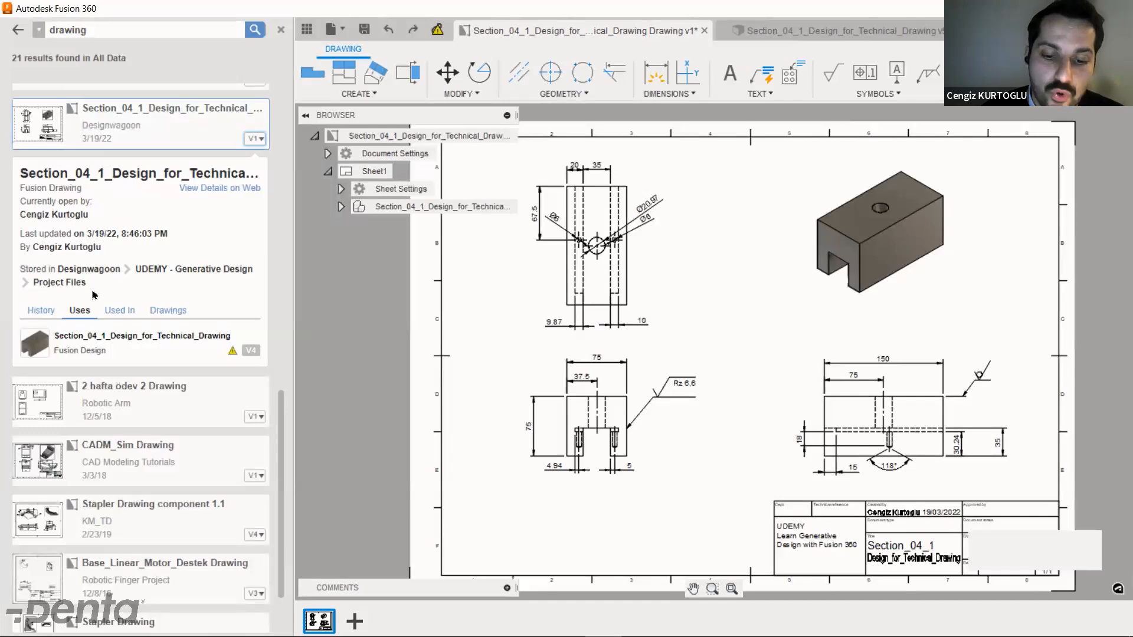
click(40, 311)
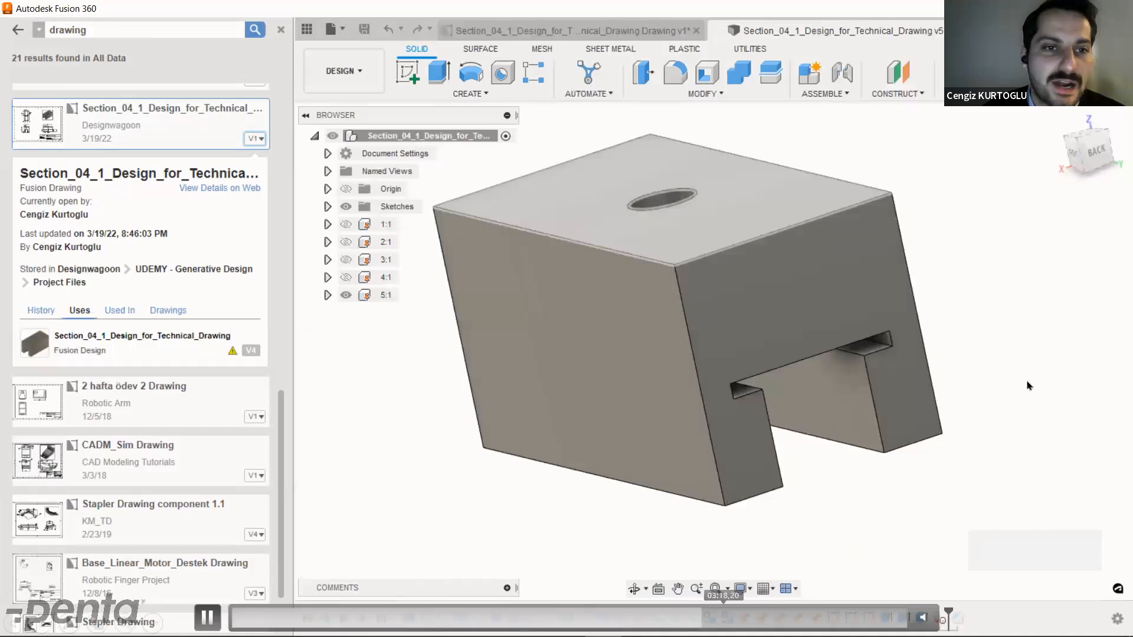
shift+middle_drag(1027, 386, 905, 230)
shift+middle_drag(787, 531, 826, 451)
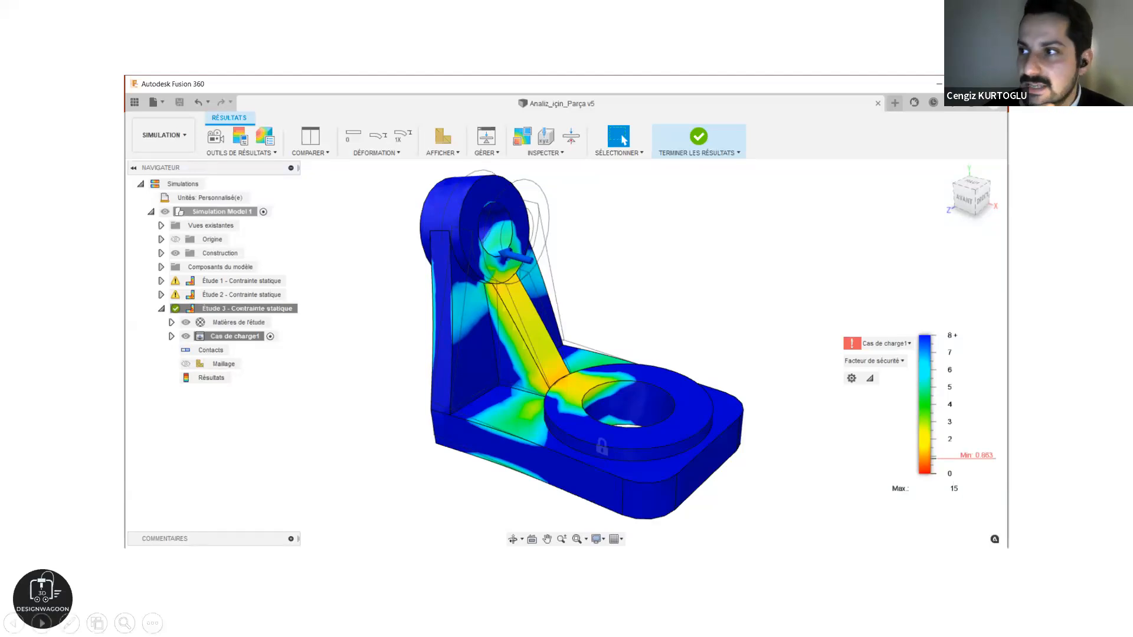
Advance the slide show to the bracket's dimensioned technical drawing and switch to Autodesk Fusion 360.
click(778, 269)
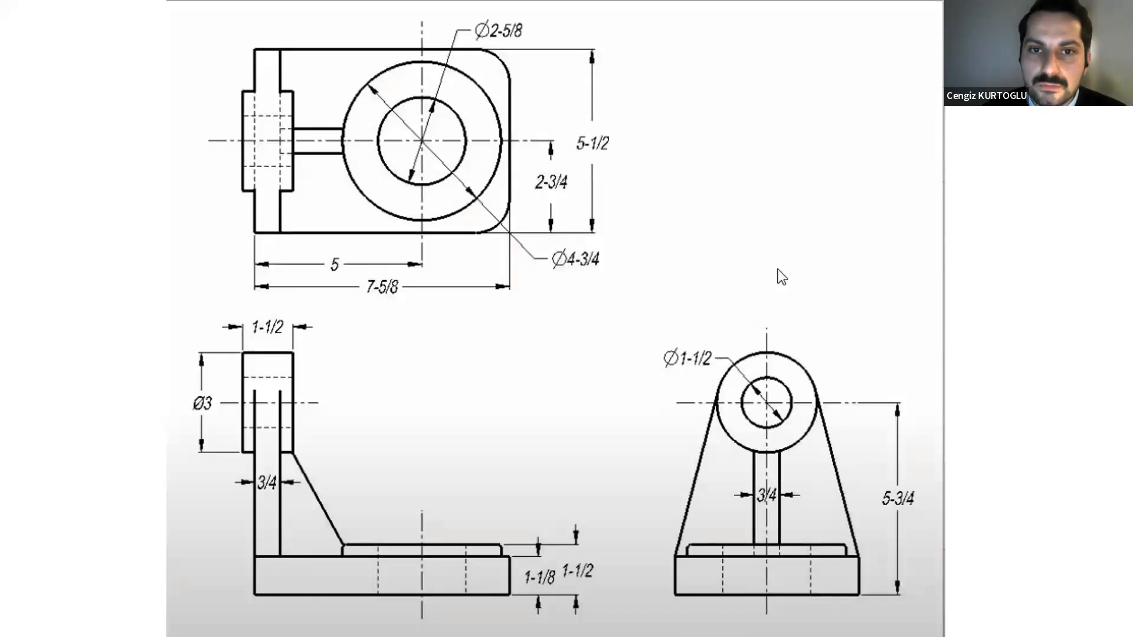
key(alt+Tab)
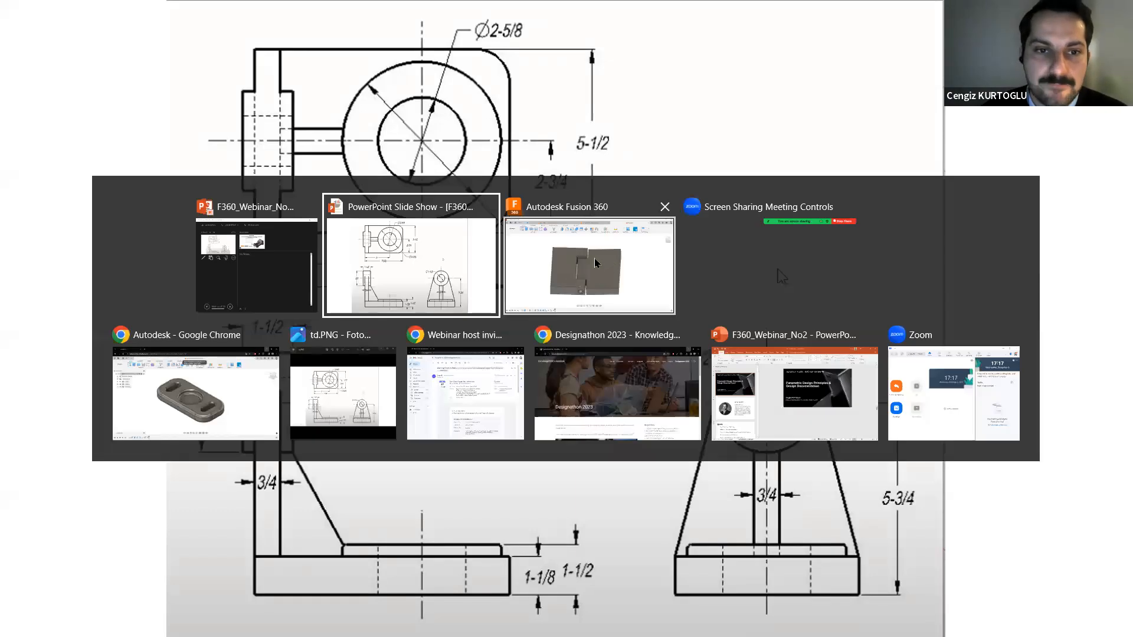
click(659, 279)
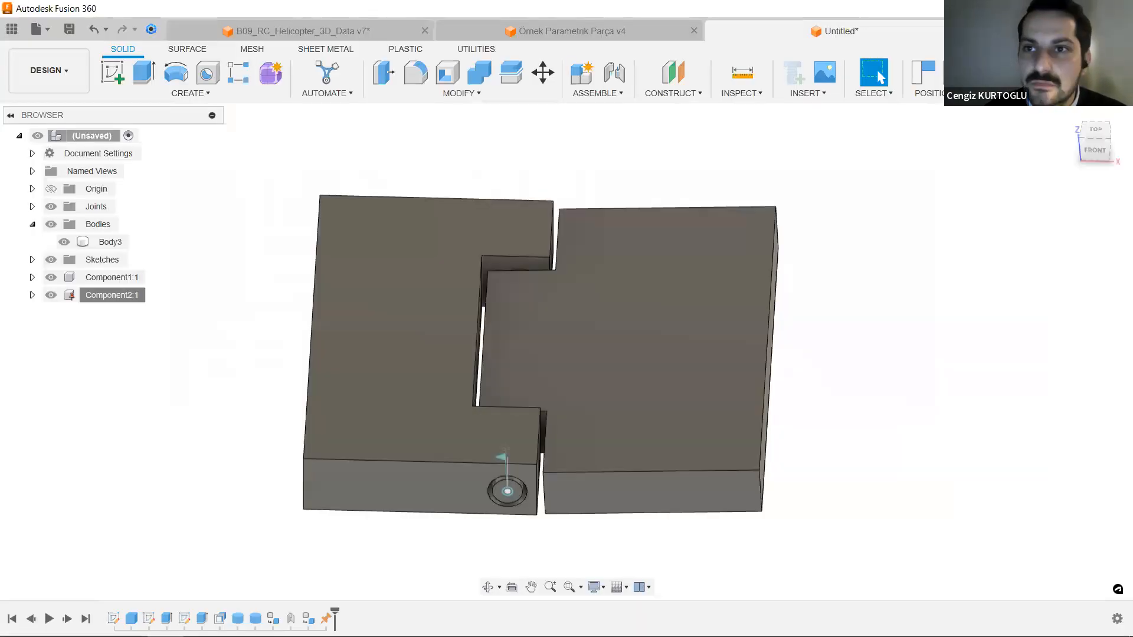
Create a new design and change its document units to inches without setting them as default.
key(ctrl+n)
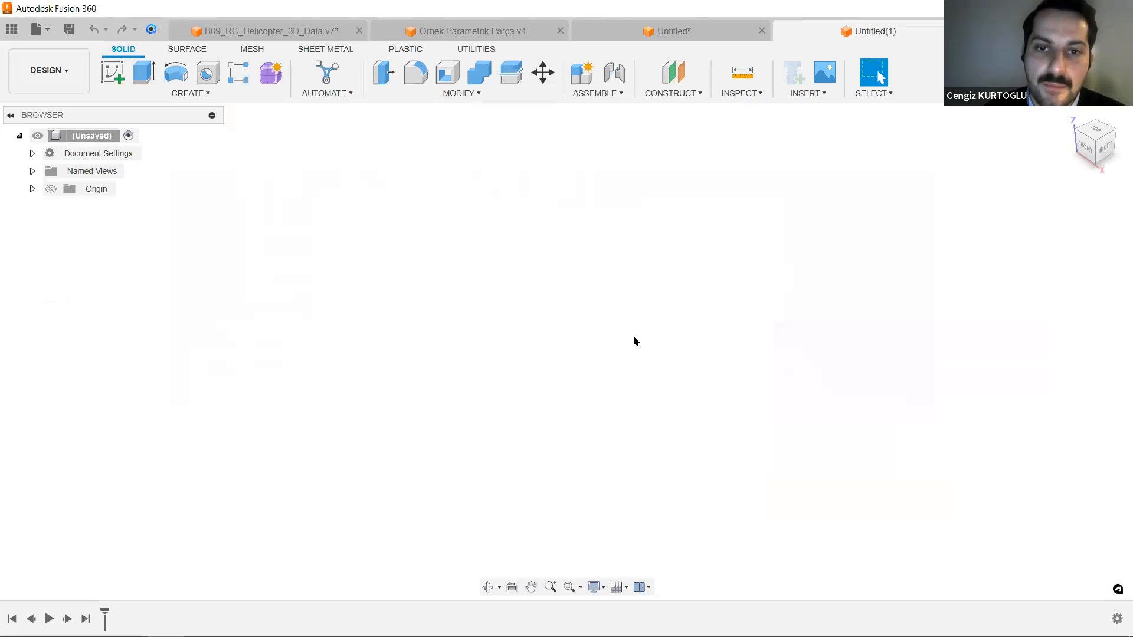
click(32, 153)
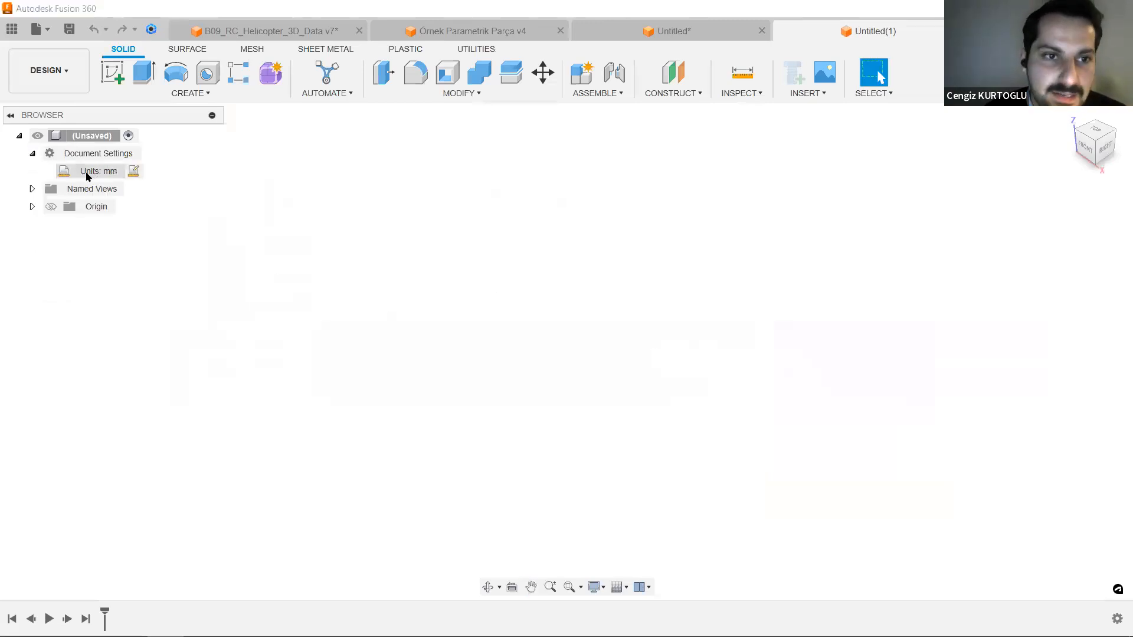
mouse_move(83, 174)
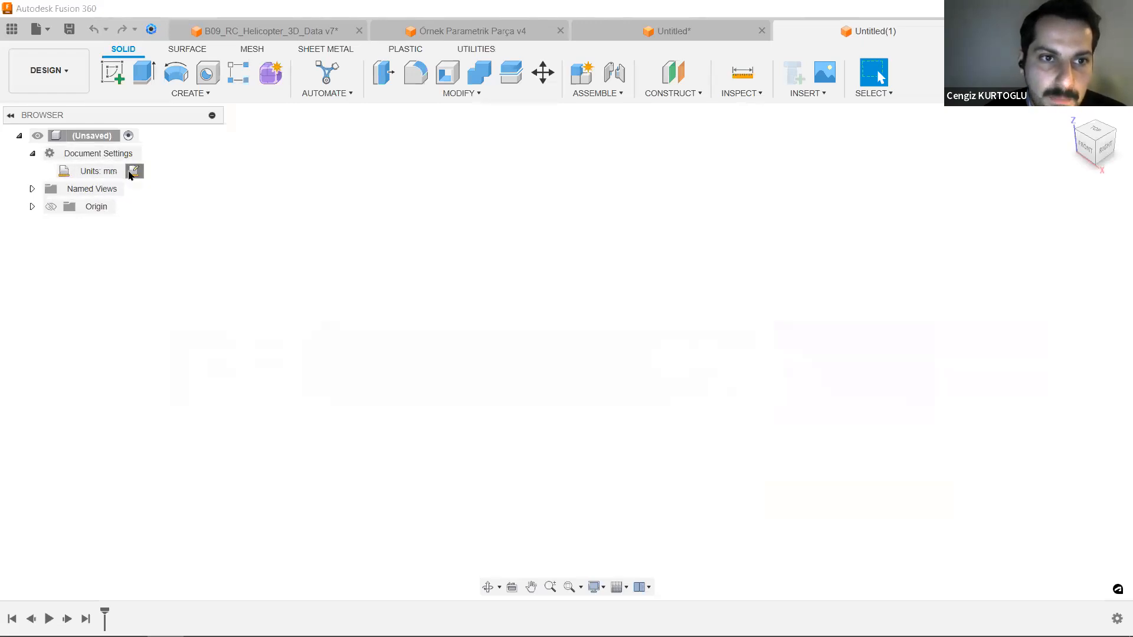
click(133, 171)
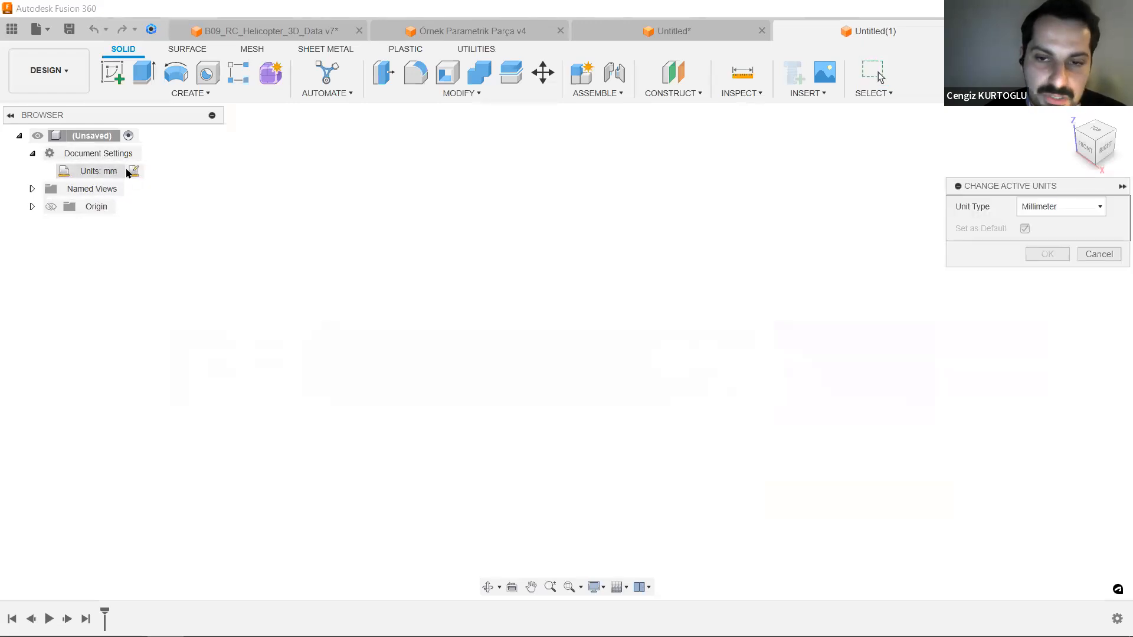
click(1040, 207)
click(1049, 271)
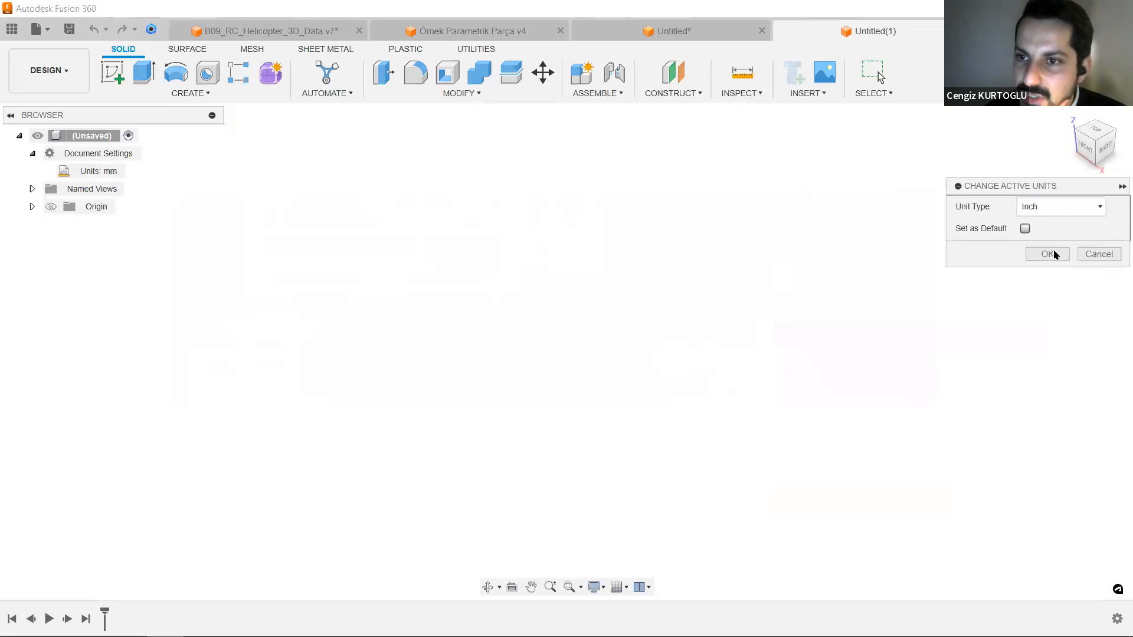
click(1058, 254)
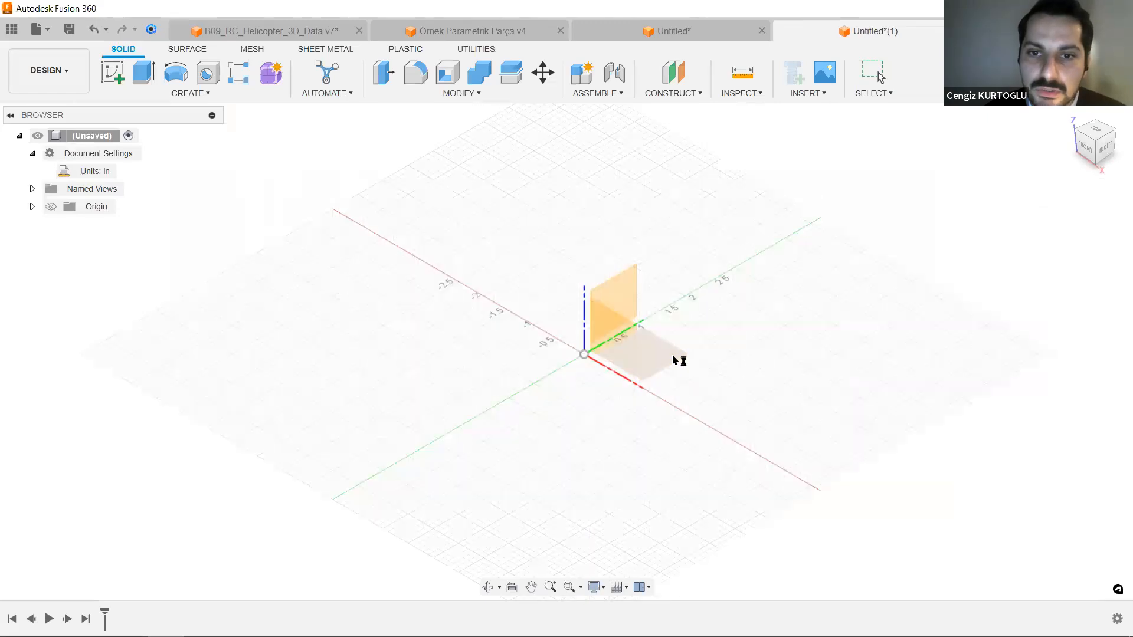
Sketch a two-point rectangle about 4.06 in long on the top plane, starting at the origin.
click(576, 362)
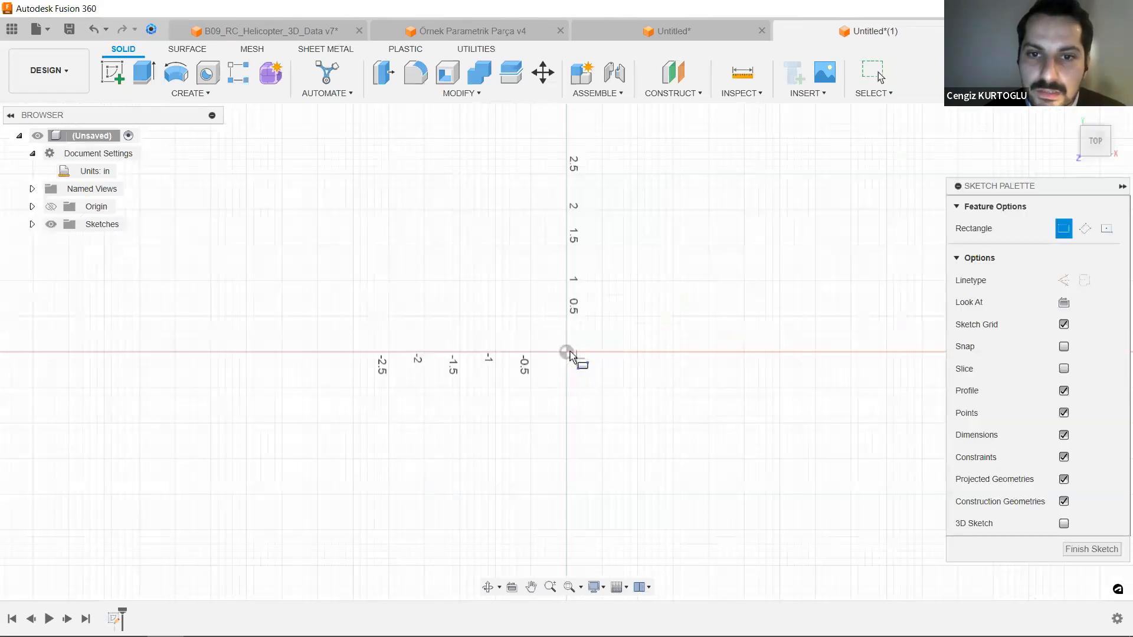
click(855, 154)
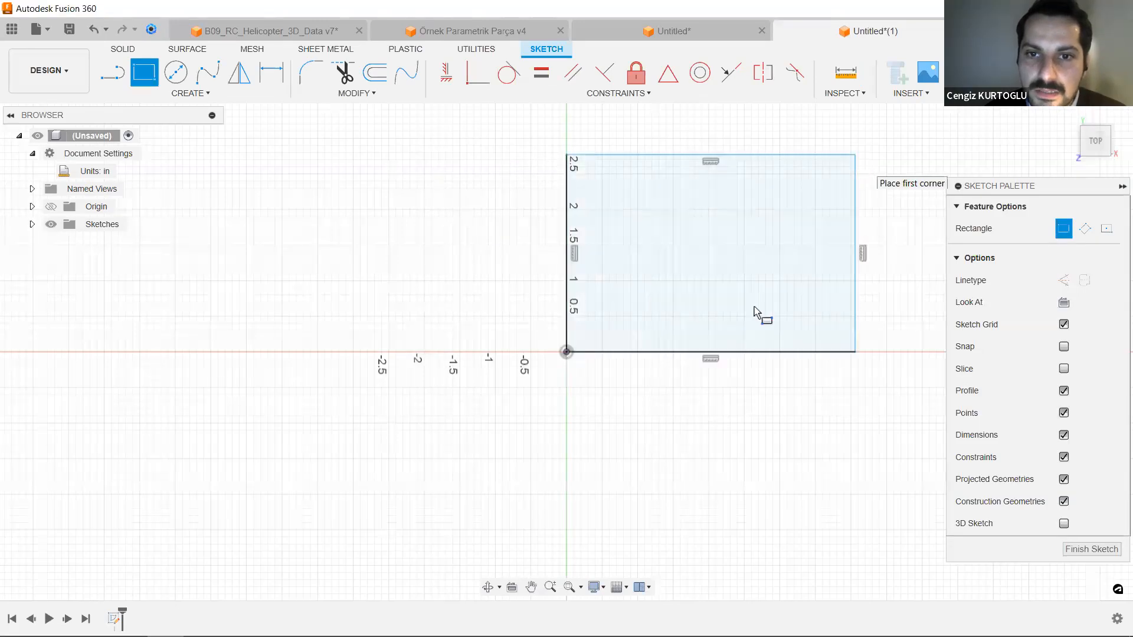
Dimension the rectangle's lower edge and set its length to 7+5/8 in, taken from the bracket's reference drawing.
key(d)
click(661, 353)
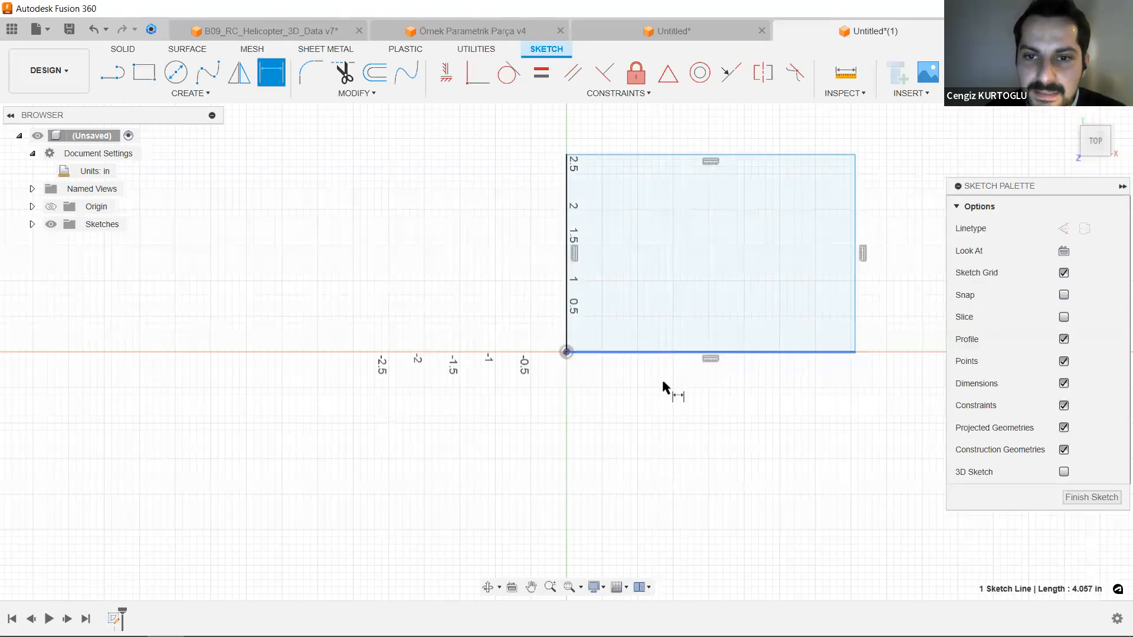
click(663, 416)
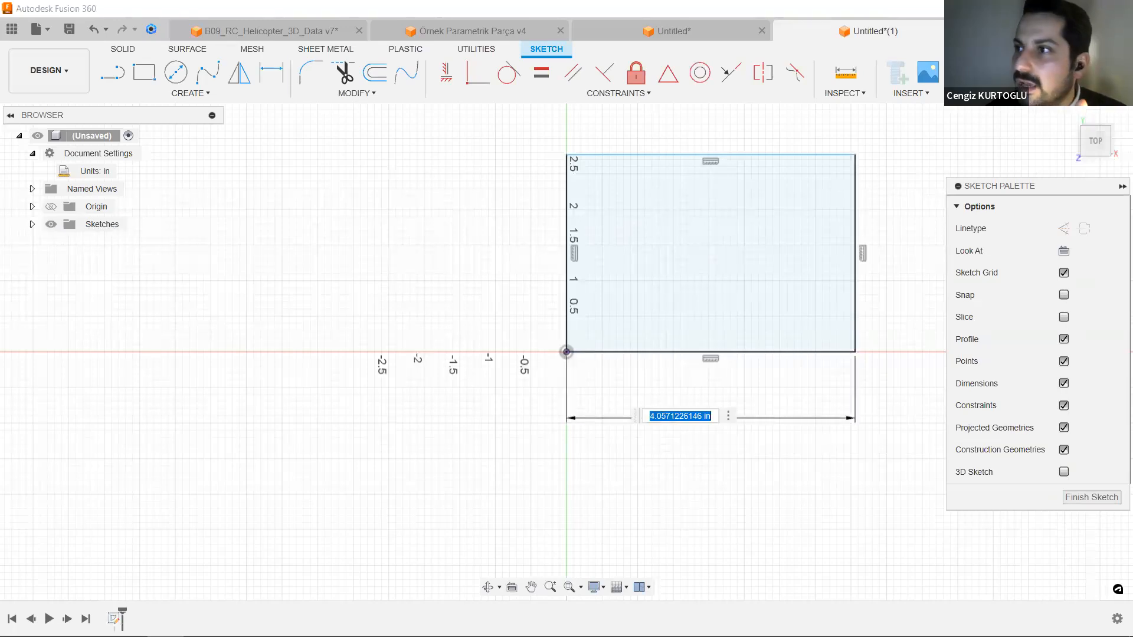
key(alt+Tab)
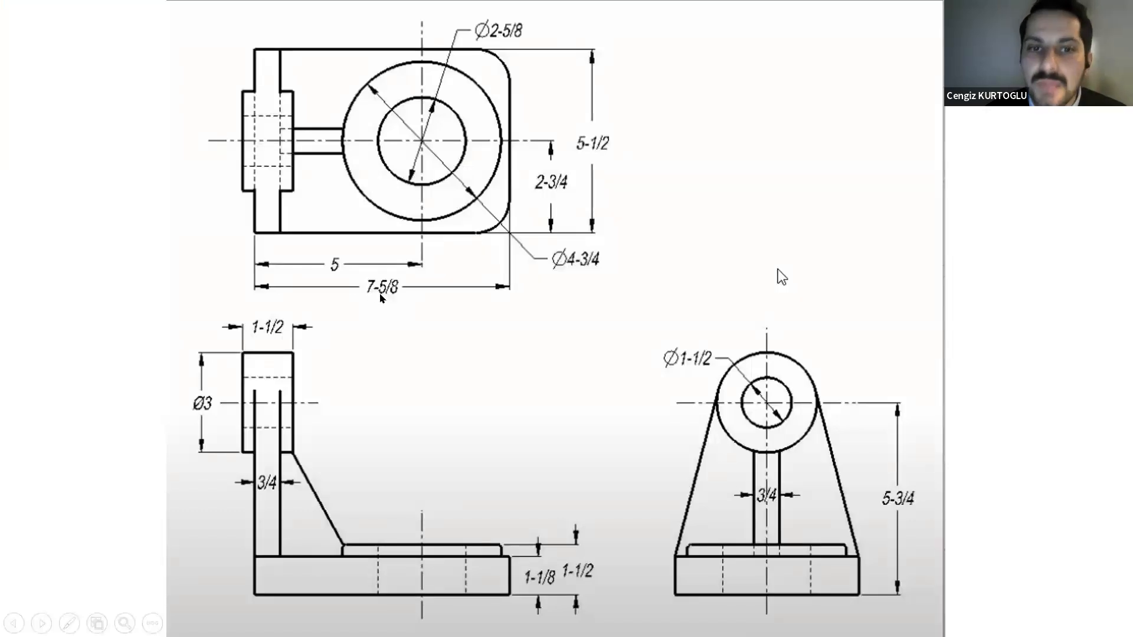
key(alt+Tab)
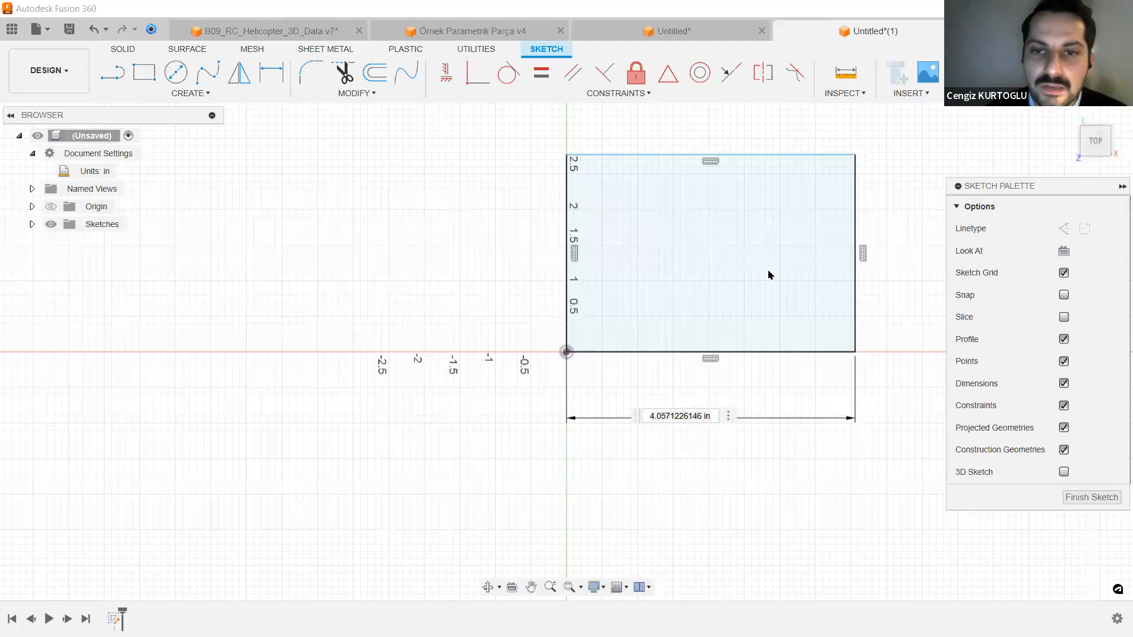
click(697, 417)
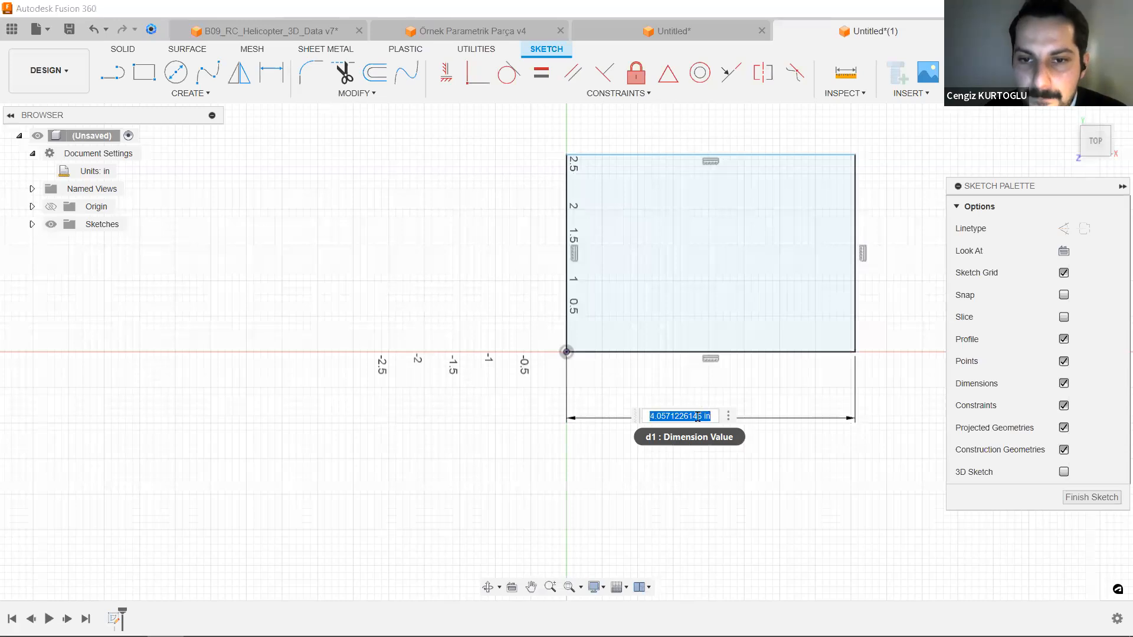
text(7+)
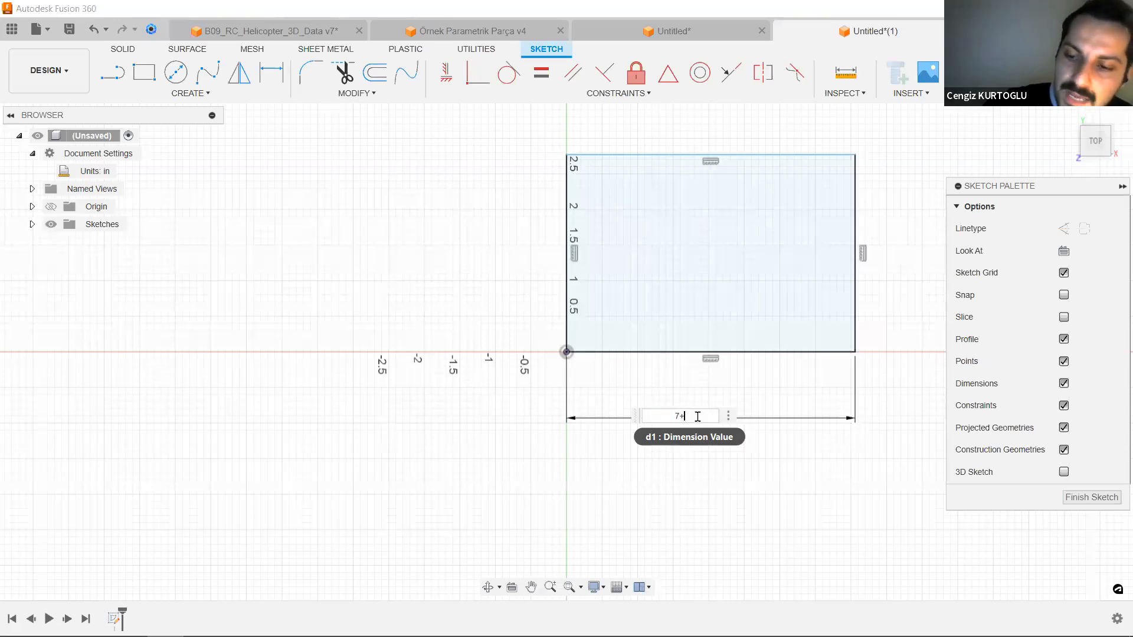
text(5/8)
key(Return)
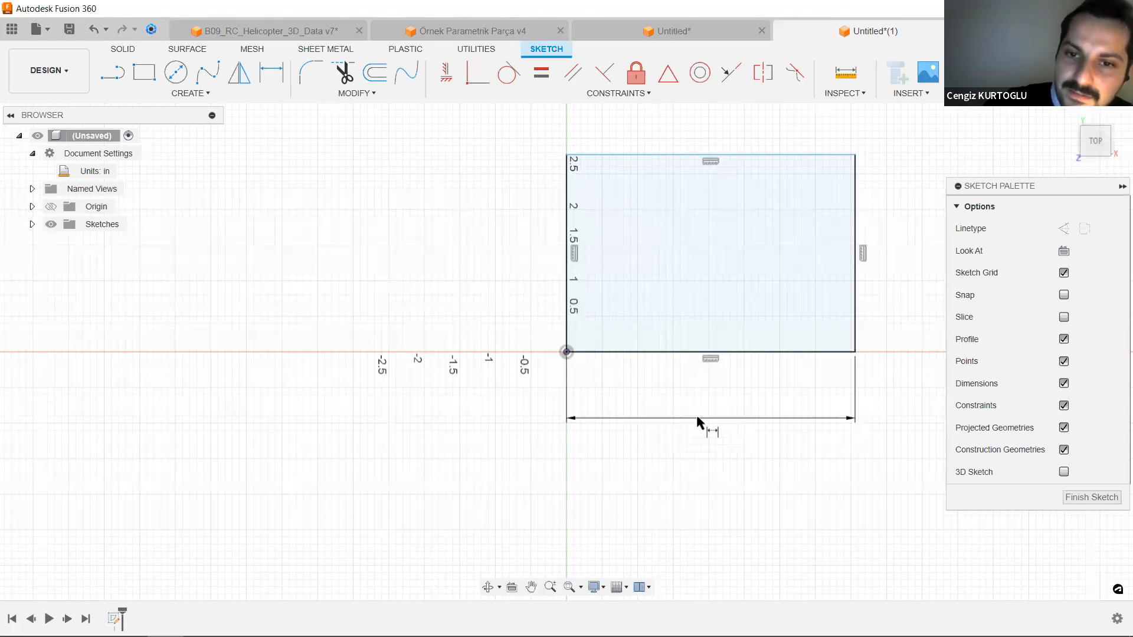
Finish the rectangle sketch and return the model to the home view.
mouse_move(792, 400)
middle_down()
mouse_move(675, 412)
mouse_move(594, 442)
middle_up()
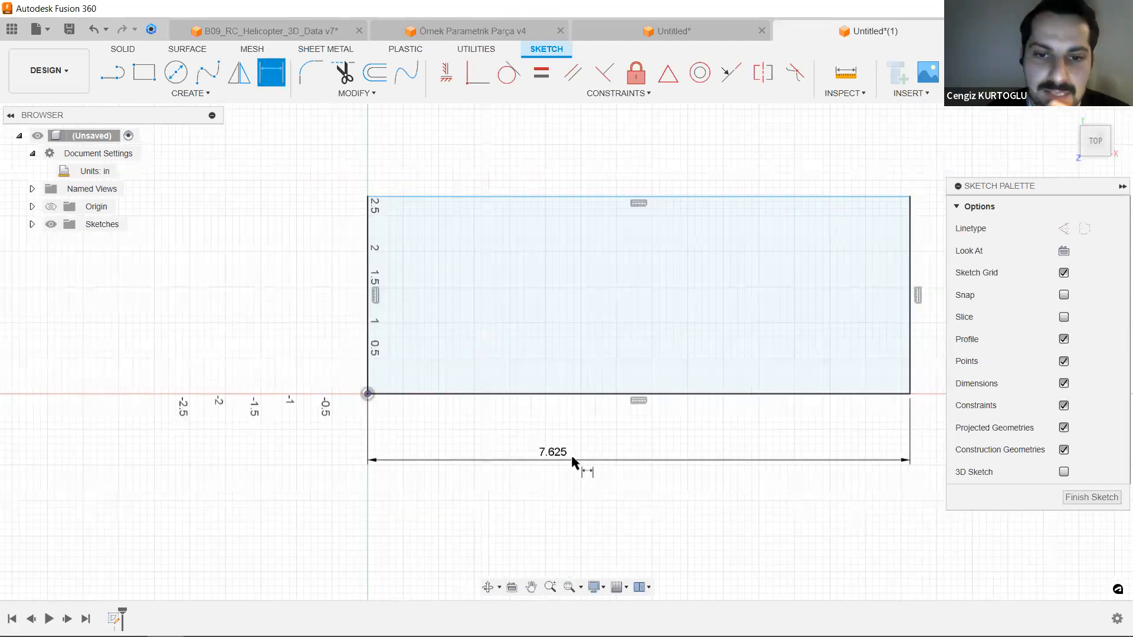
middle_click(734, 415)
middle_drag(716, 426, 678, 429)
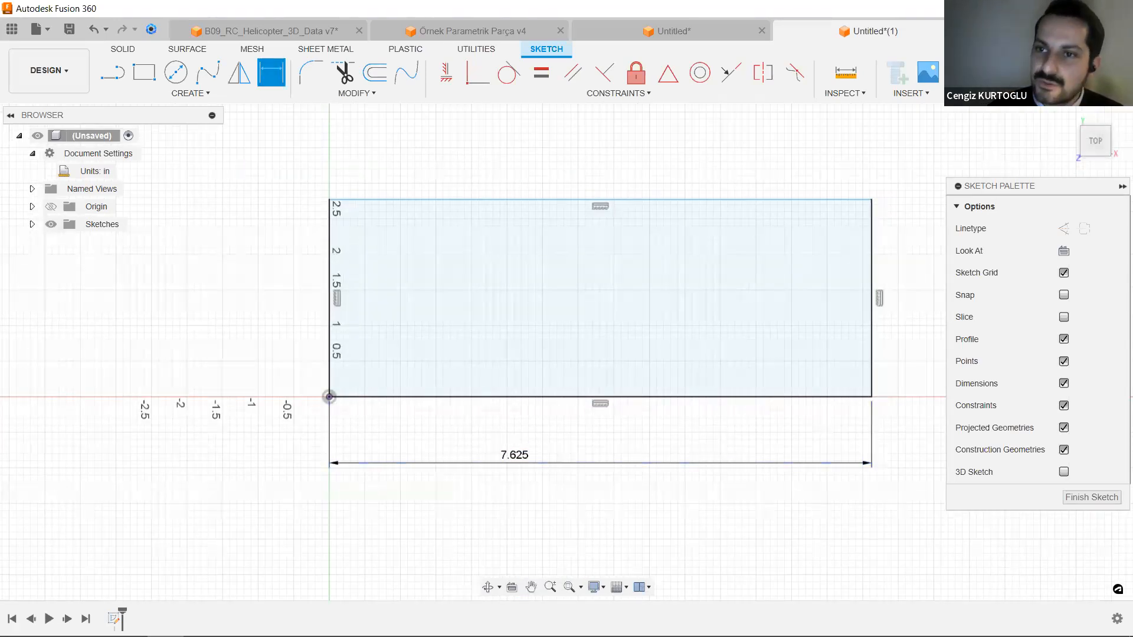
click(1069, 114)
middle_drag(886, 297, 771, 286)
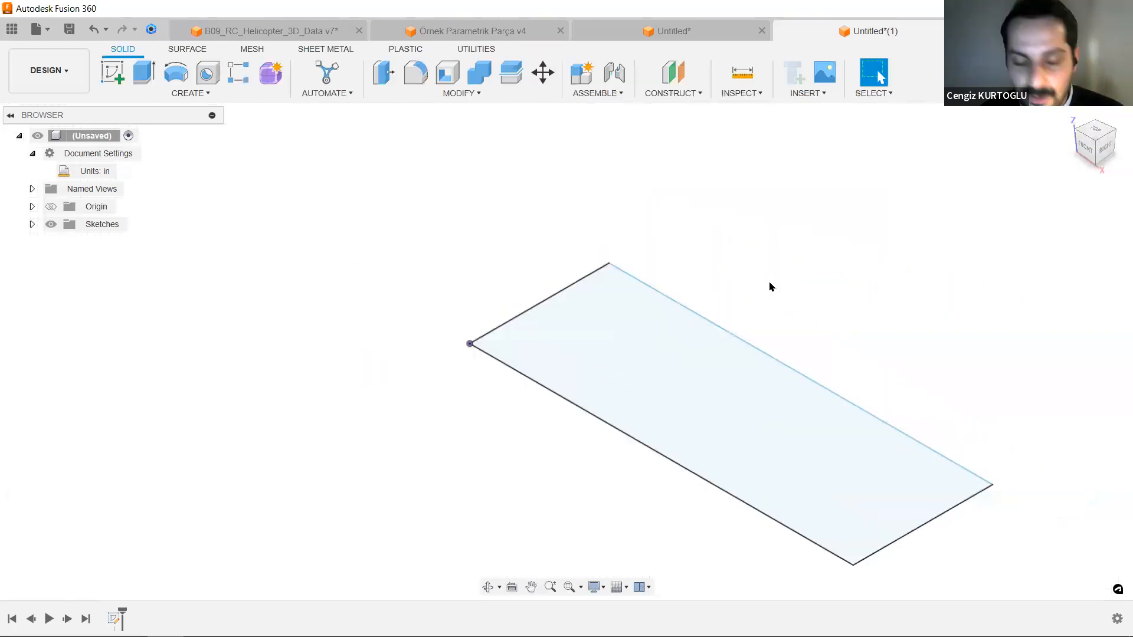
Create a new drawing from the Örnek Parametrik Parça v4 design, from scratch, with ISO standard, mm units and an A3 sheet.
click(470, 32)
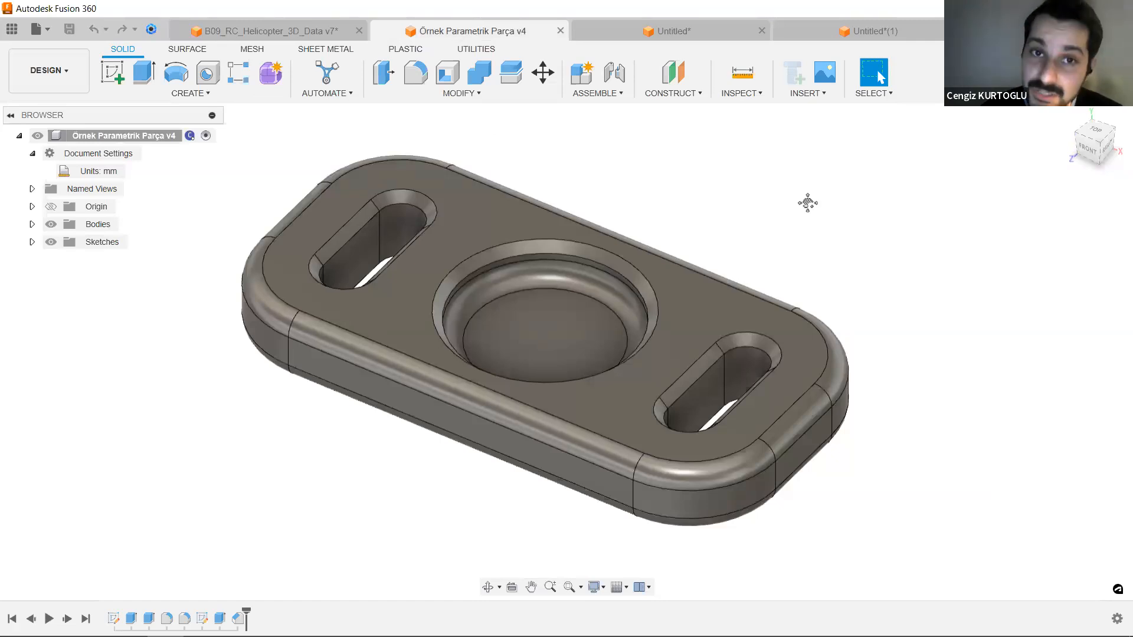
middle_drag(806, 200, 810, 209)
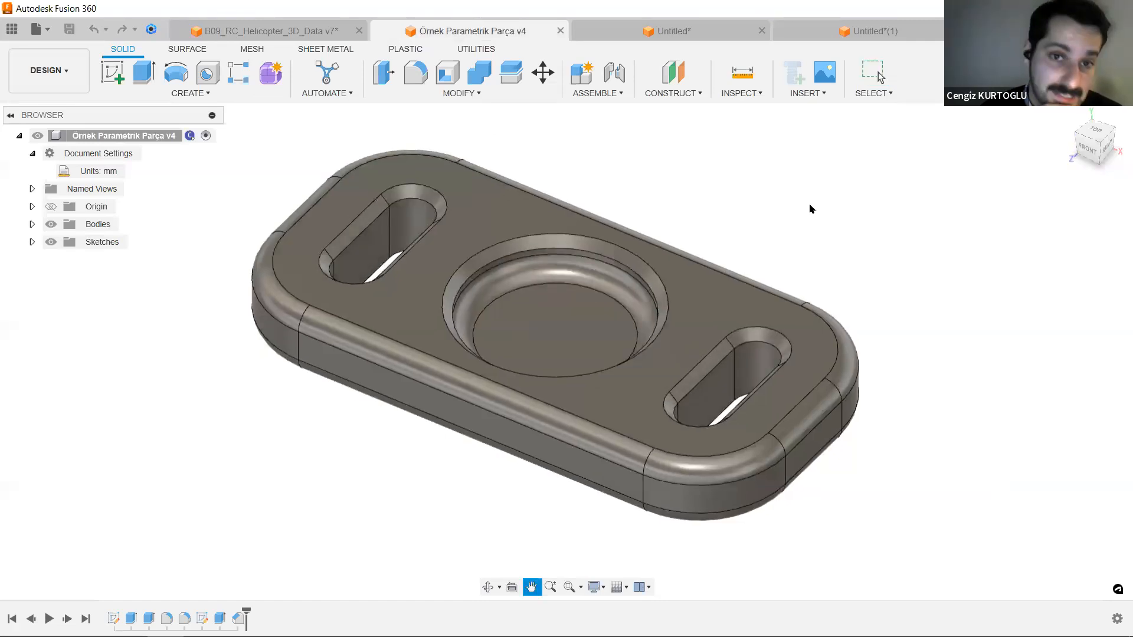
click(47, 73)
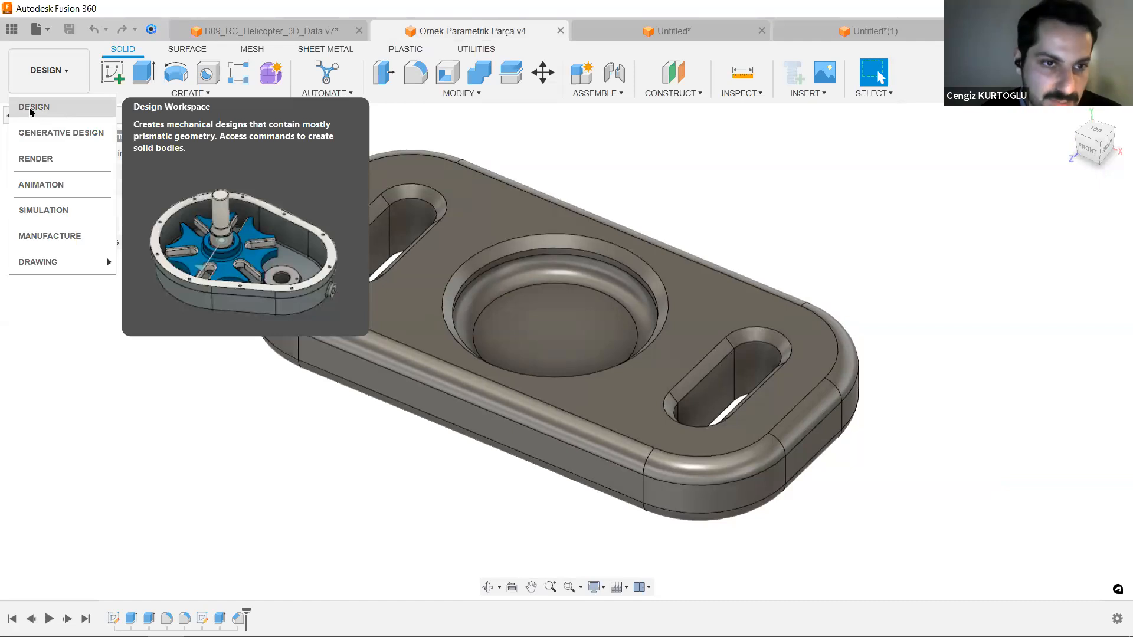
mouse_move(52, 264)
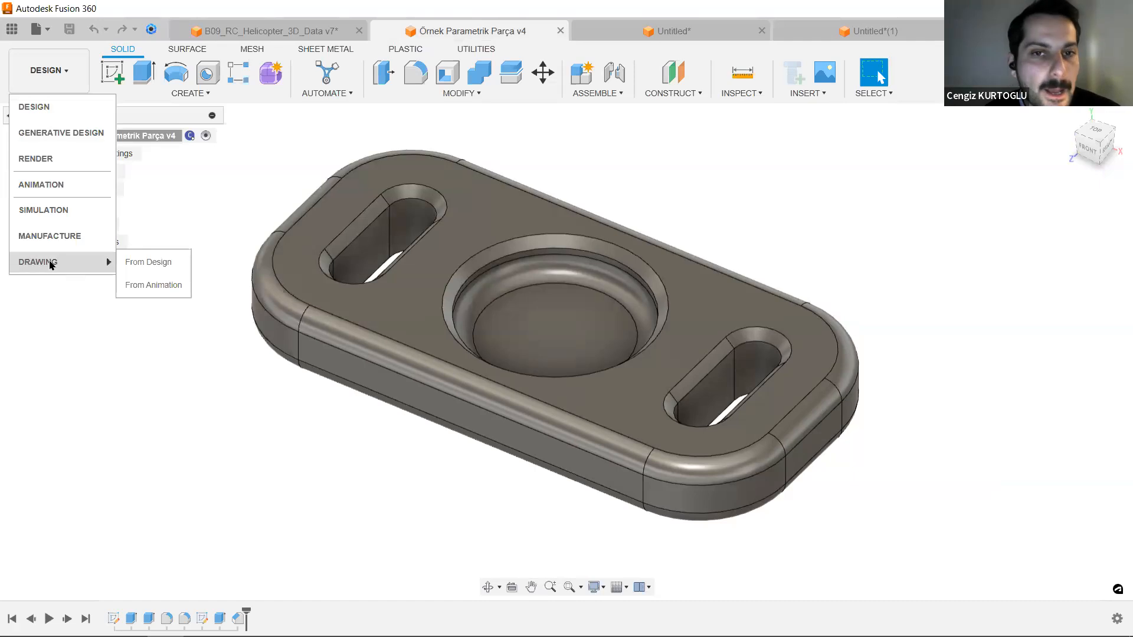
click(151, 263)
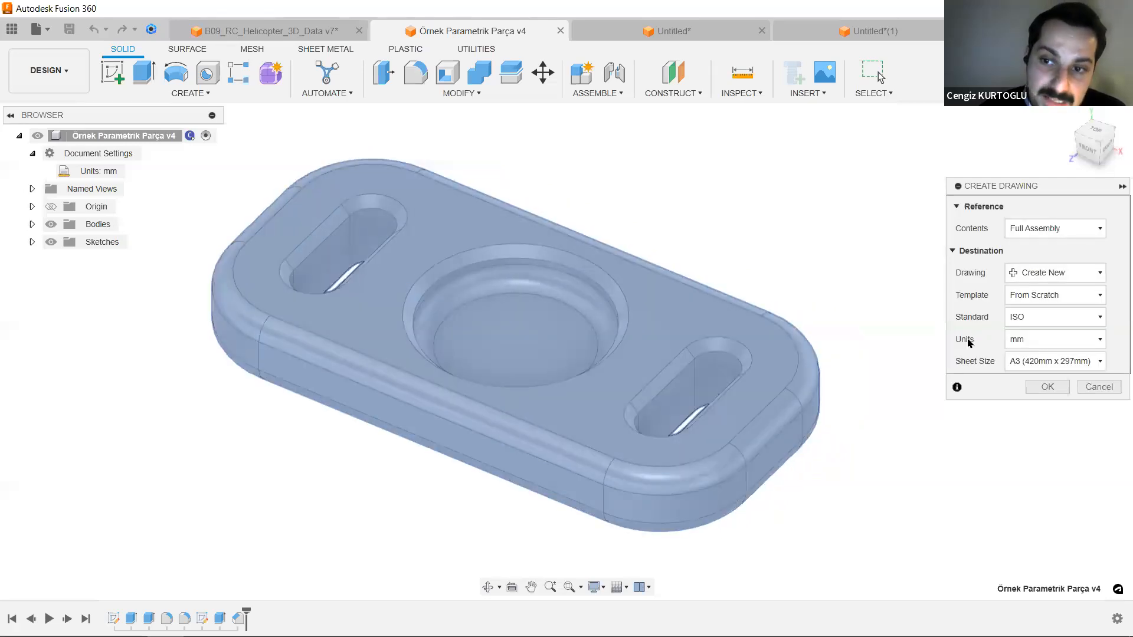
click(1034, 317)
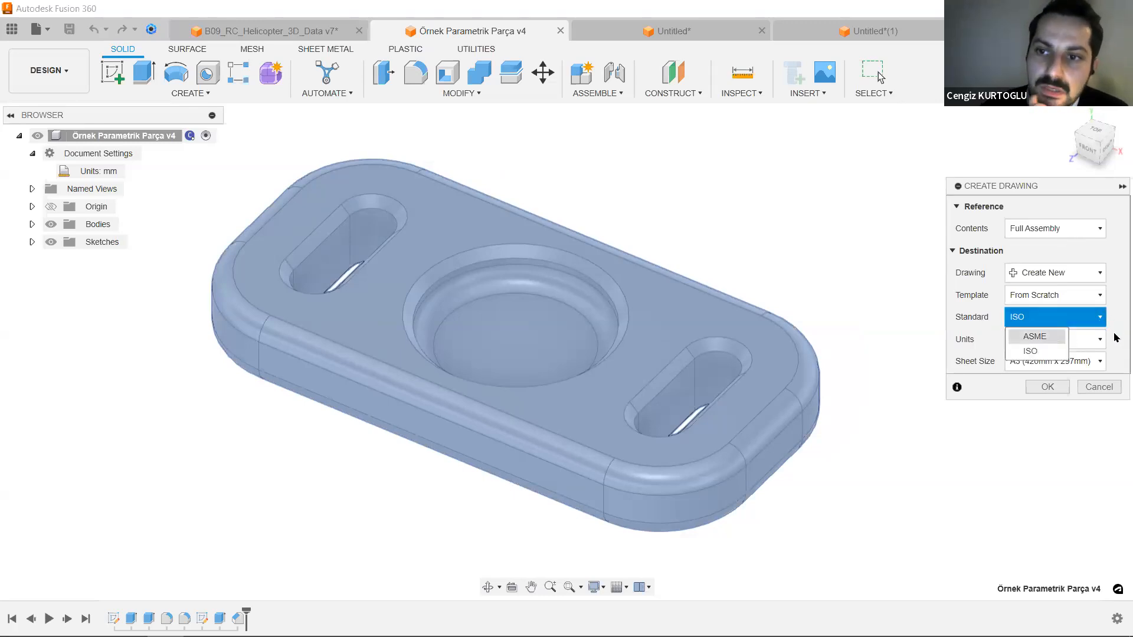
click(1117, 315)
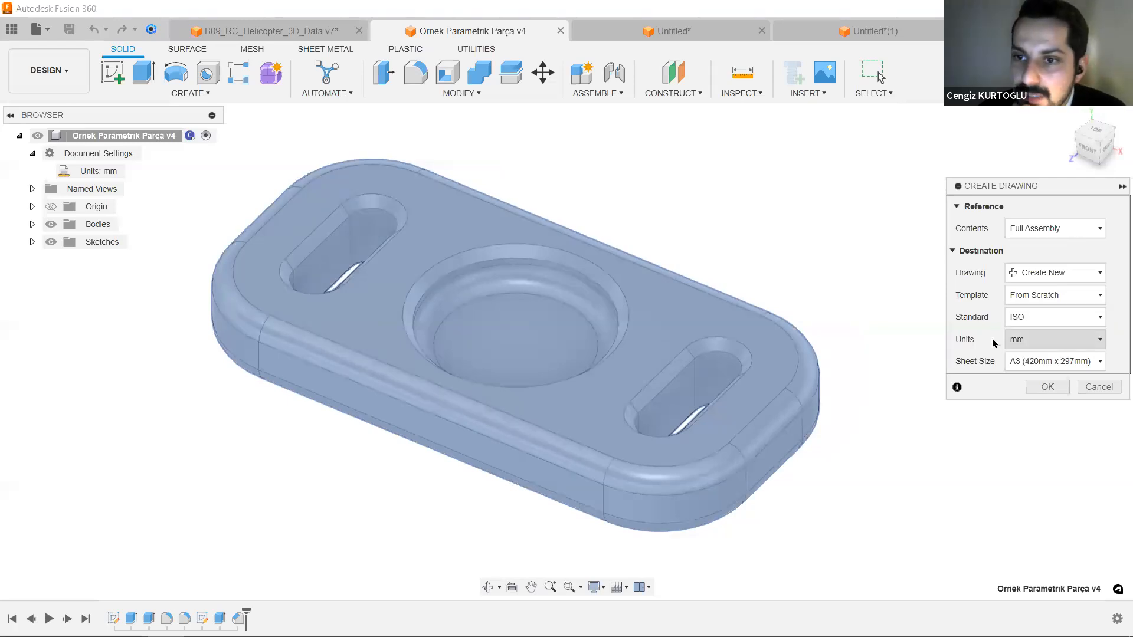
click(1075, 346)
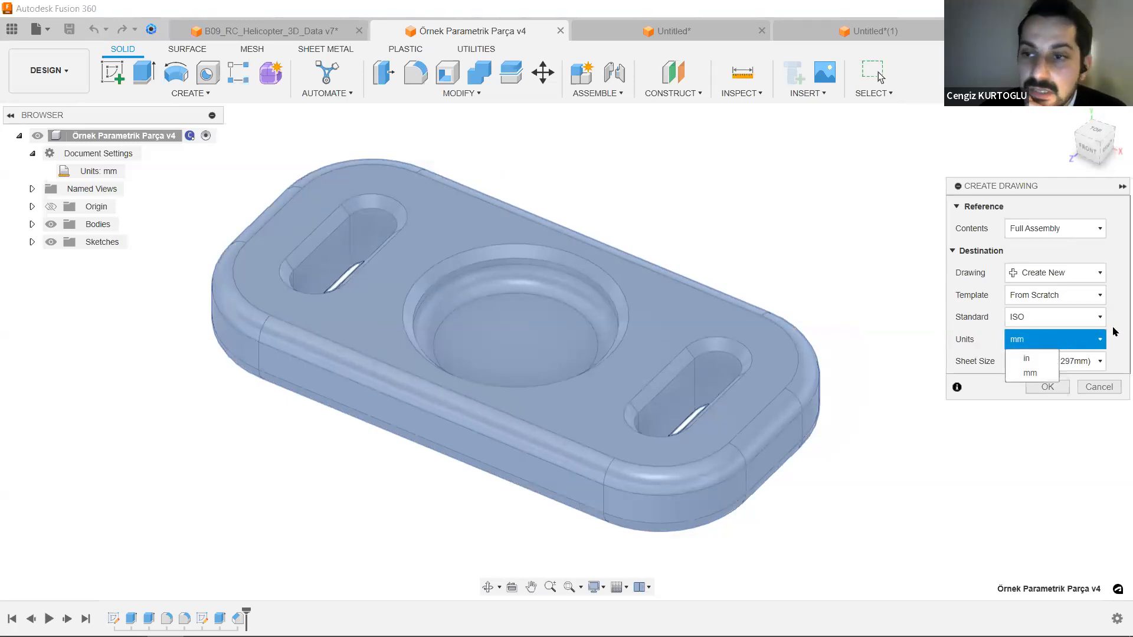
click(1062, 340)
click(1035, 362)
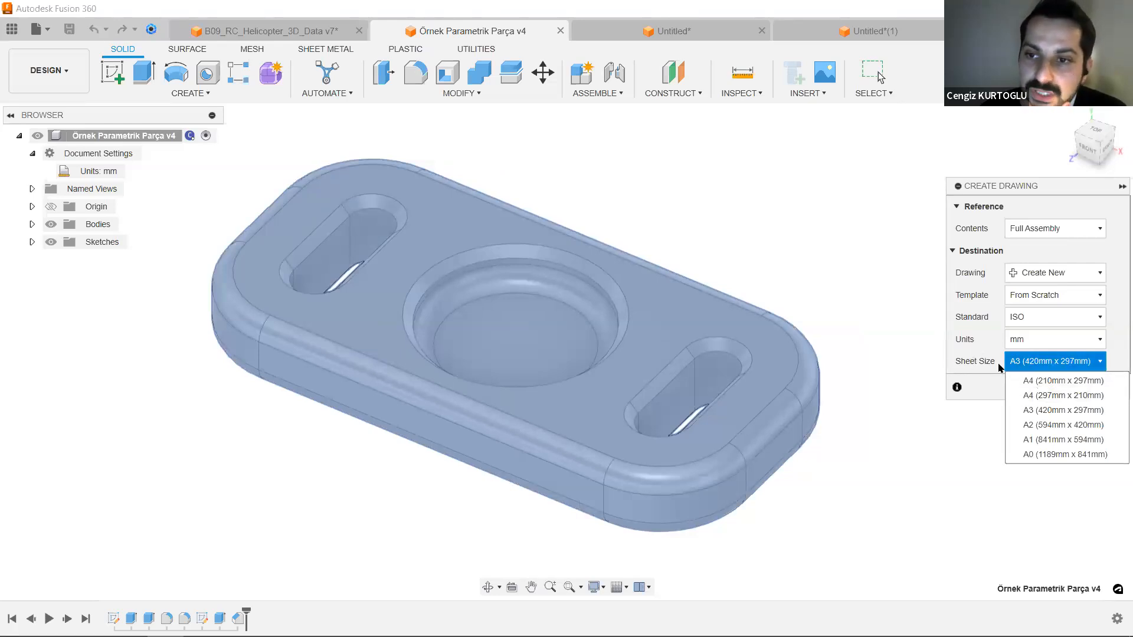
click(999, 366)
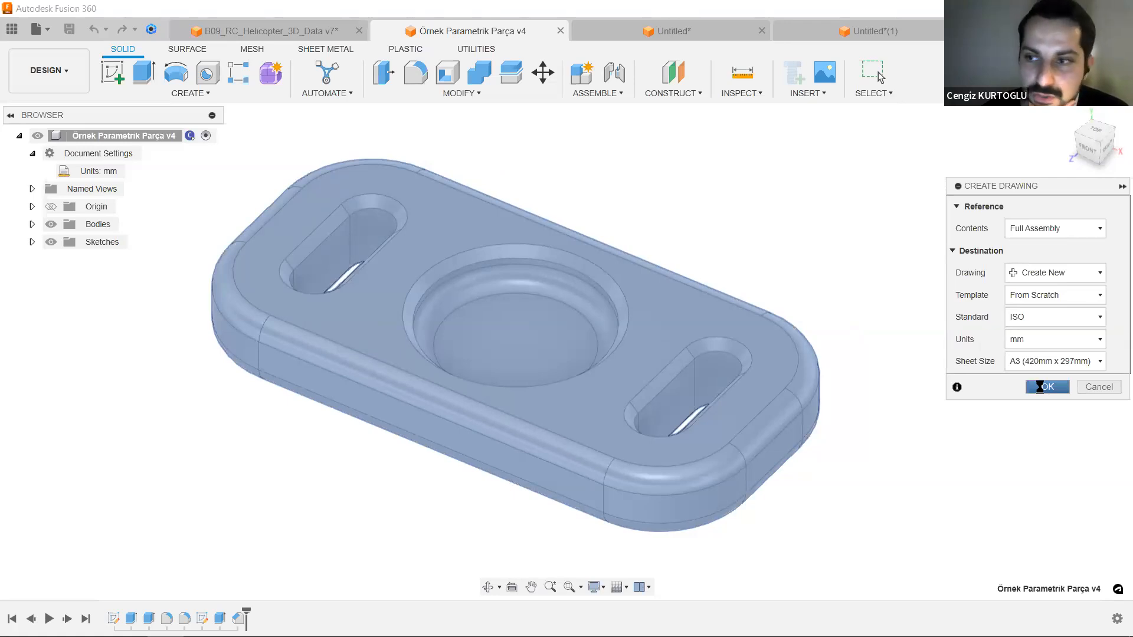
click(1040, 387)
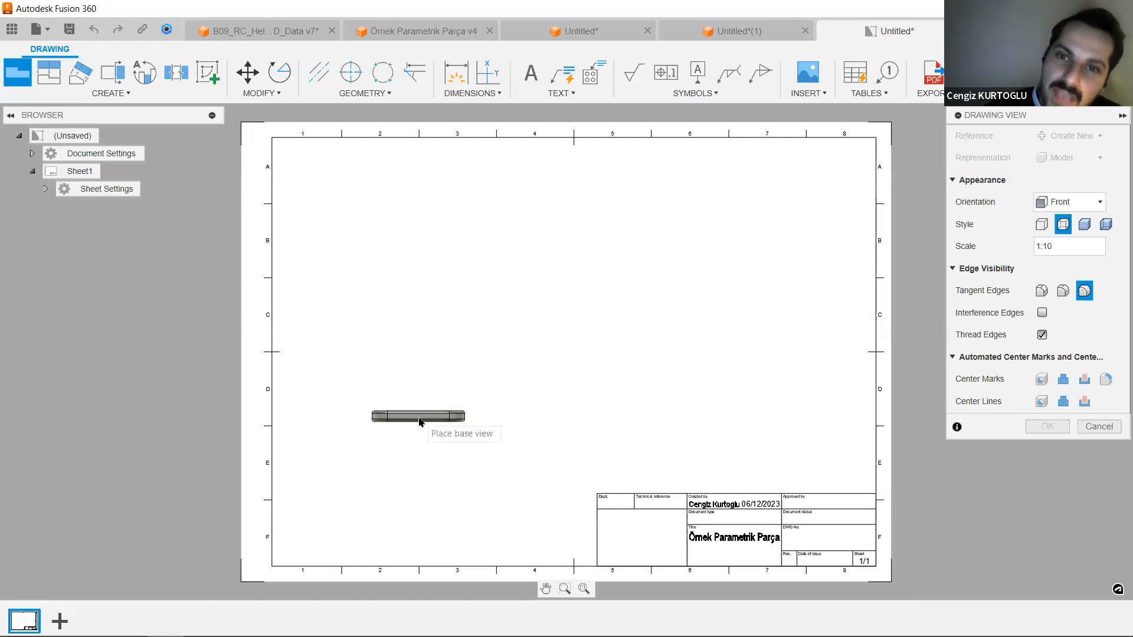
Place the front base view in the lower-left area of the sheet at a scale of 1:5.
click(1063, 245)
key(BackSpace)
key(BackSpace)
text(5)
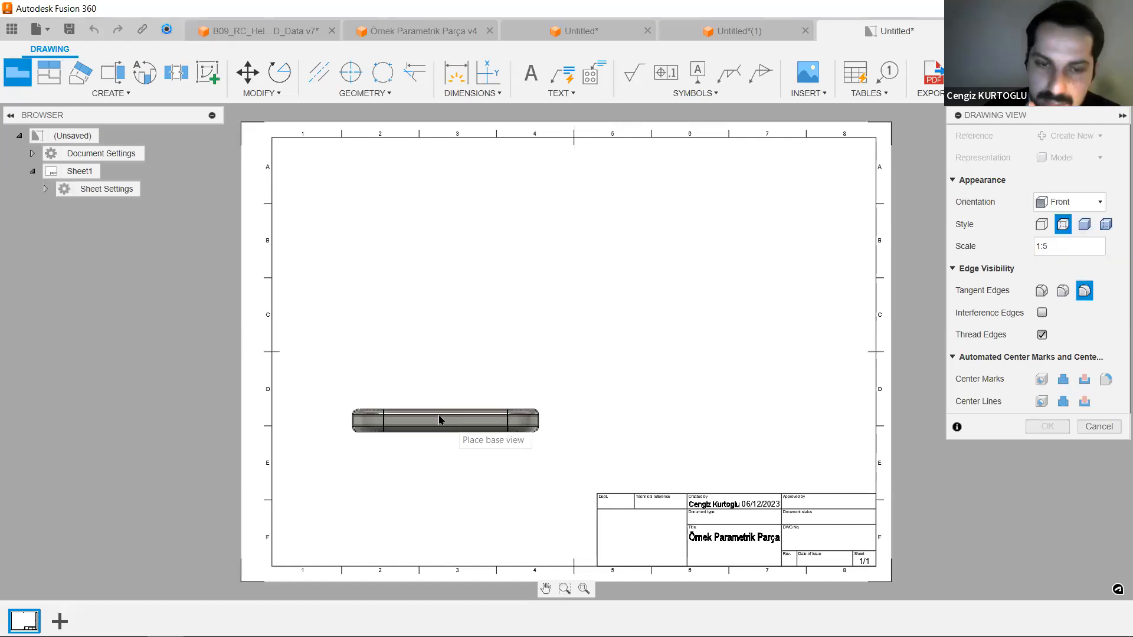
click(428, 425)
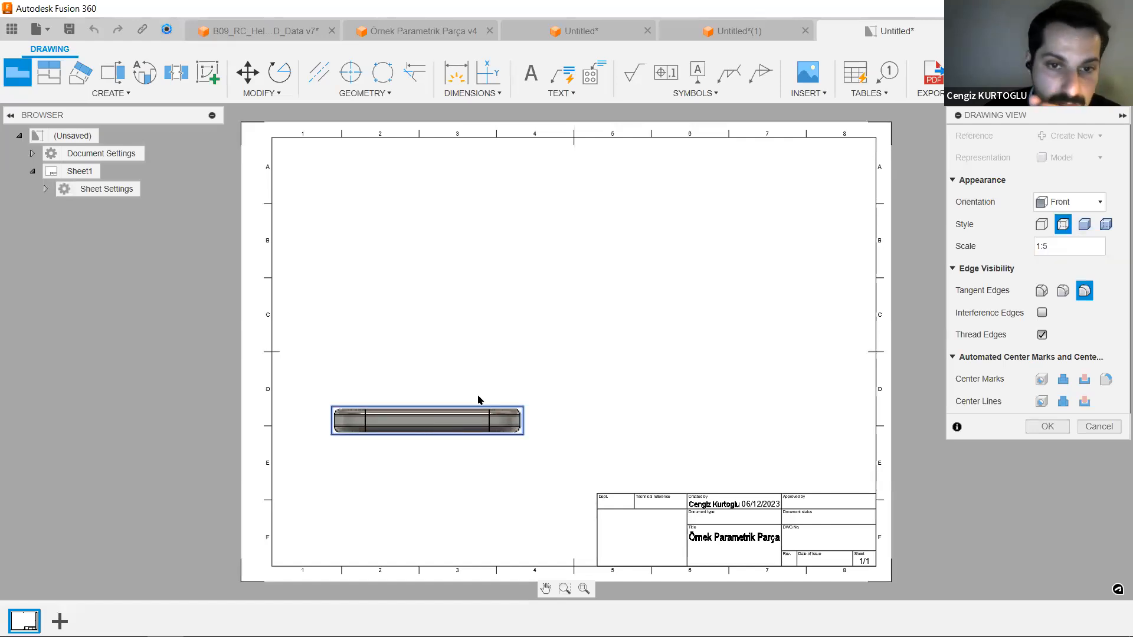
click(1047, 426)
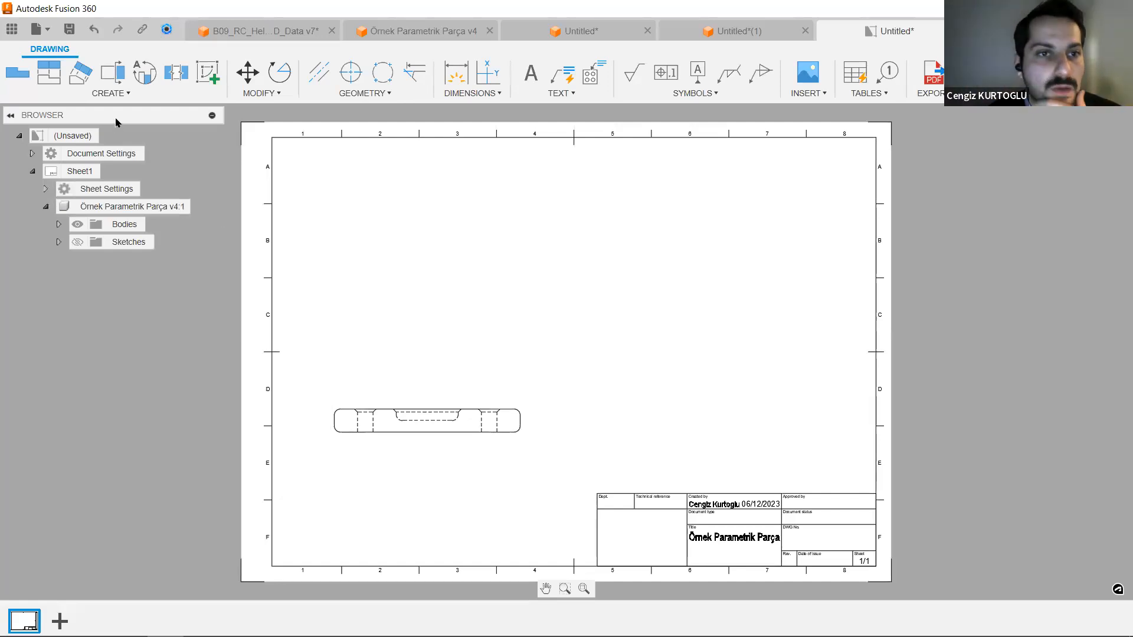
Project a top view above the front view, a side view to its right, and an isometric view diagonally up and right.
click(108, 94)
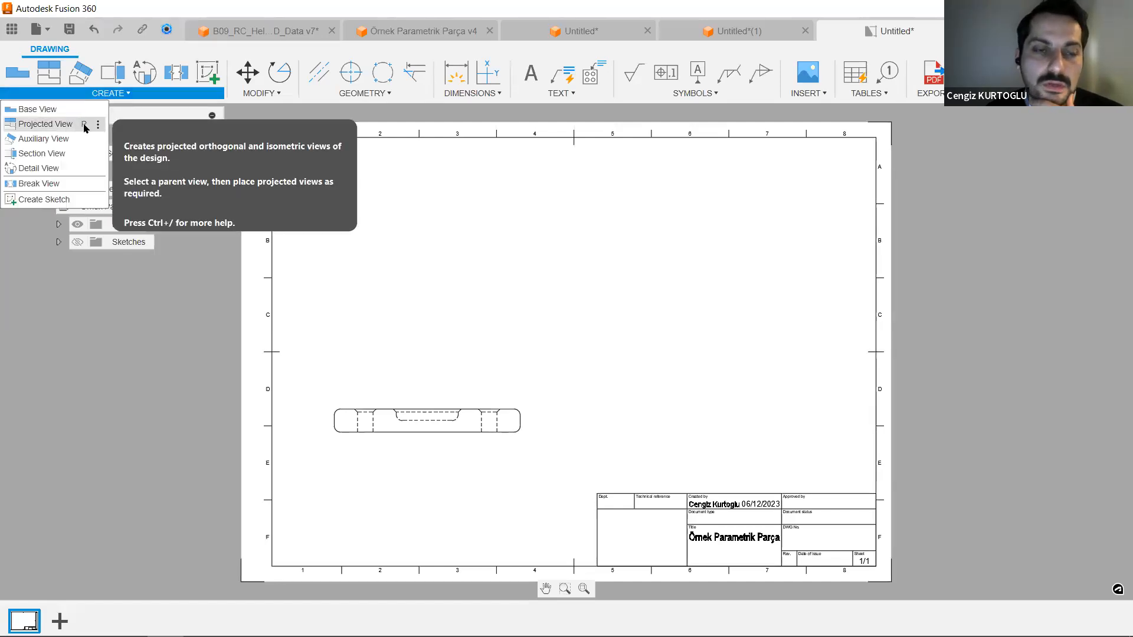
key(p)
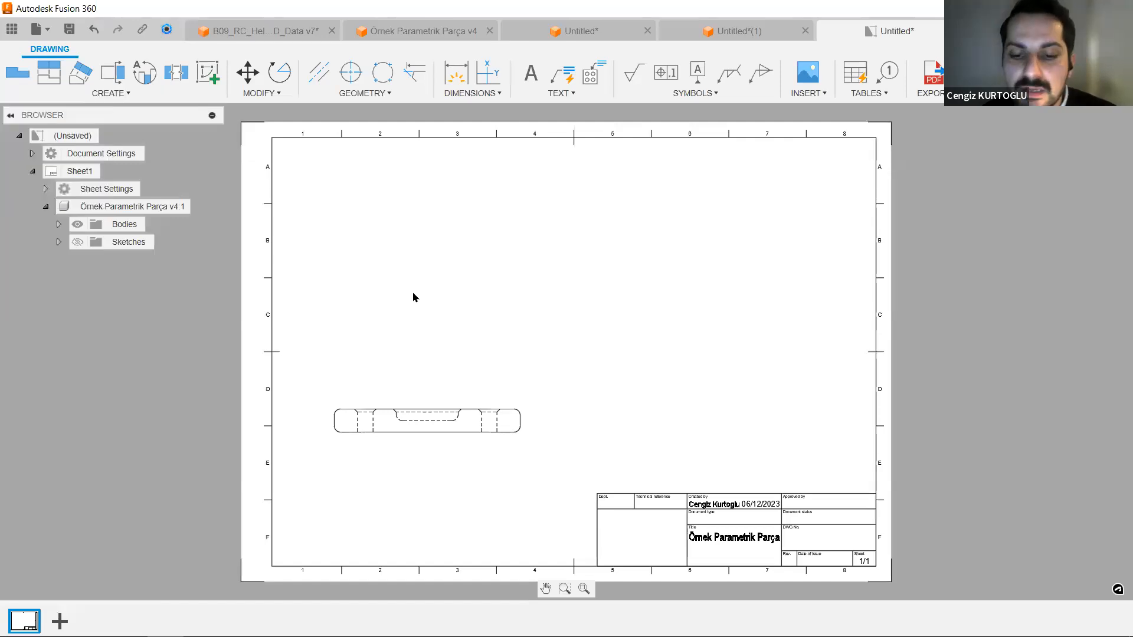
click(443, 417)
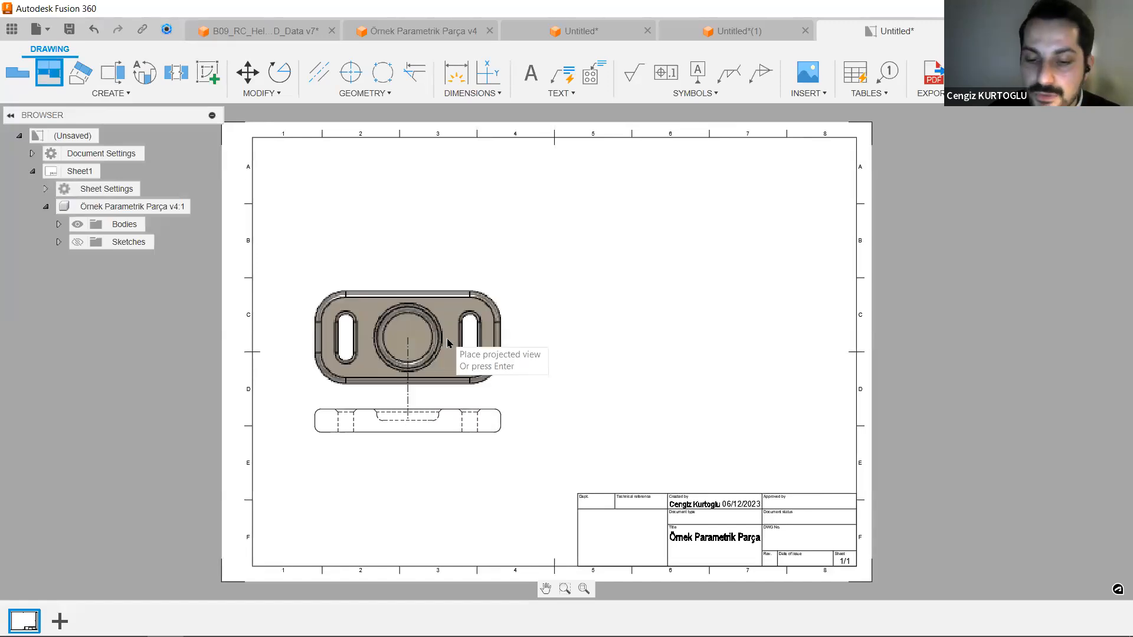
click(422, 237)
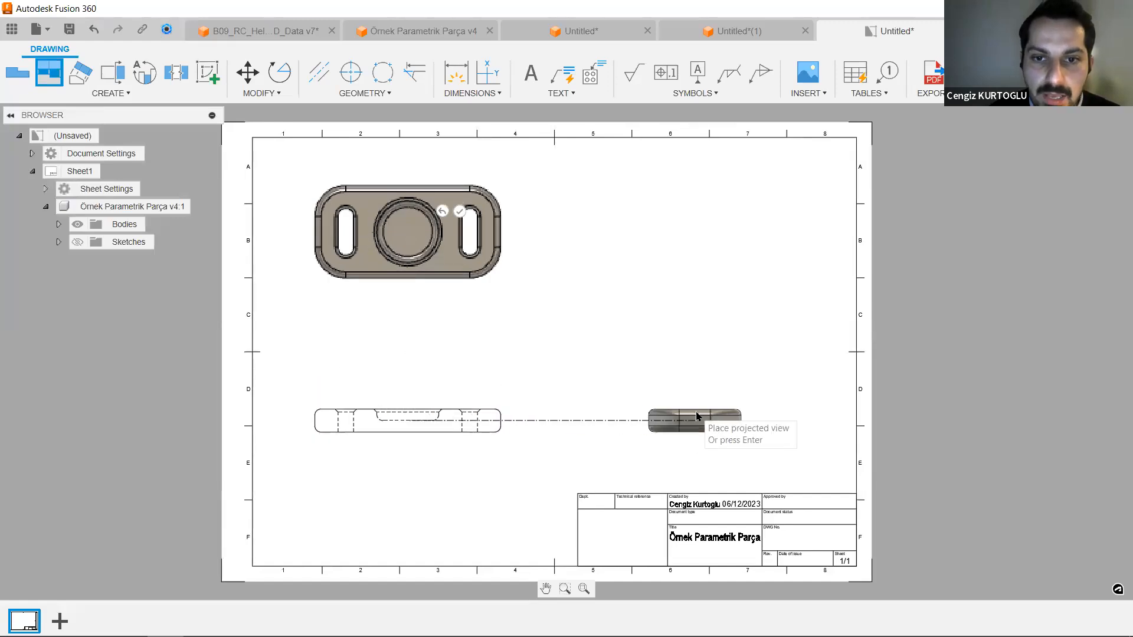
click(708, 418)
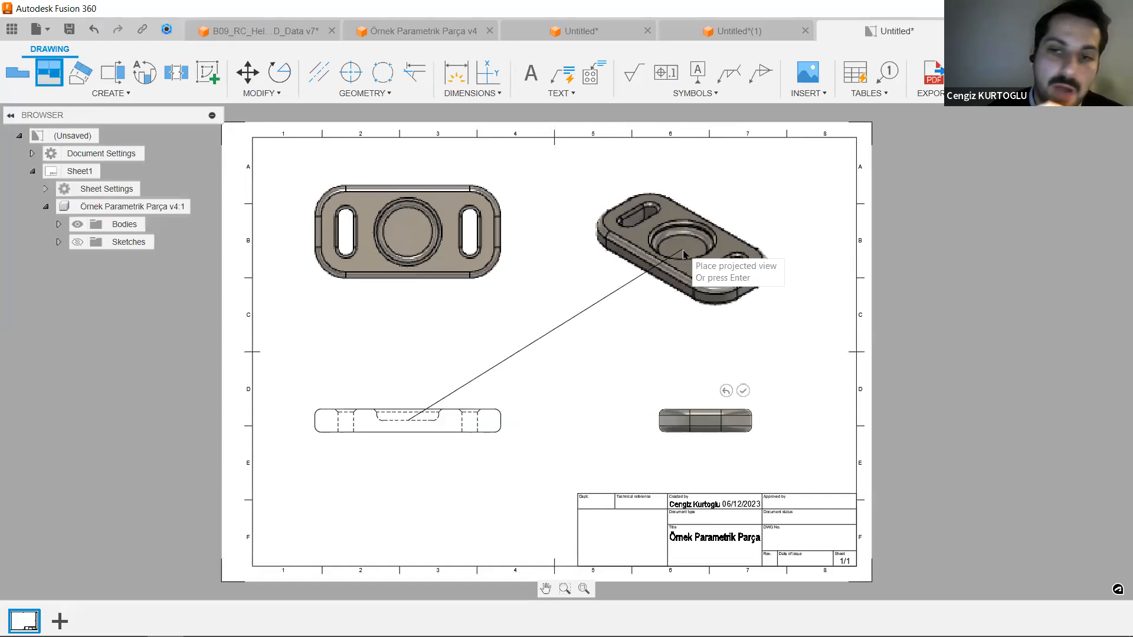
click(684, 255)
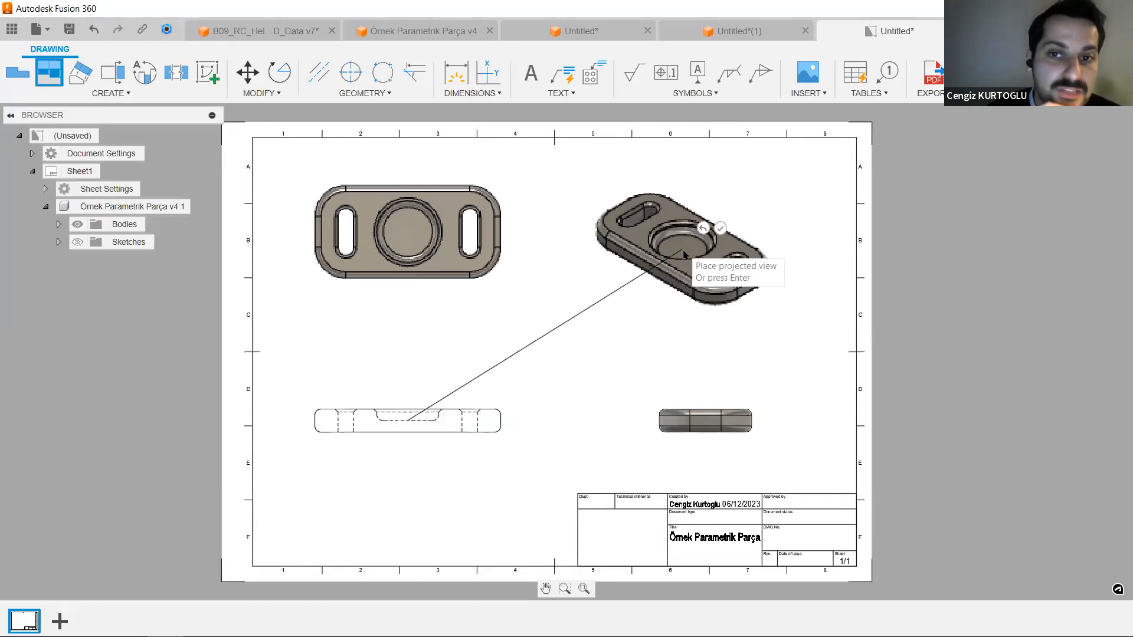
click(720, 229)
Change the isometric view's style to shaded without hidden edges.
scroll(548, 356, up, 2)
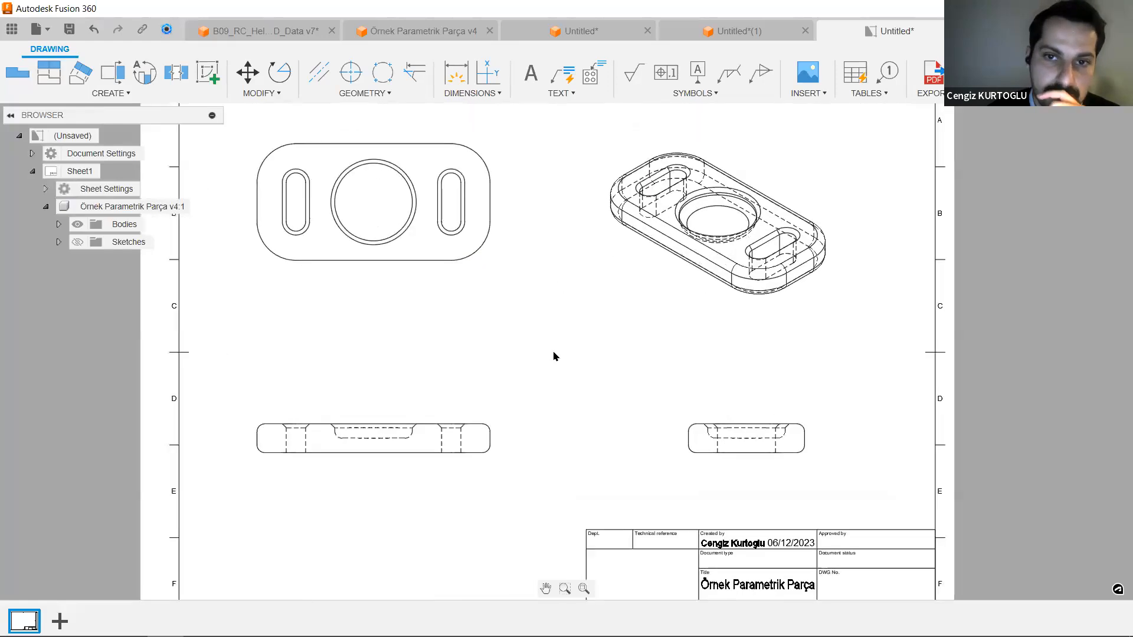
double_click(787, 243)
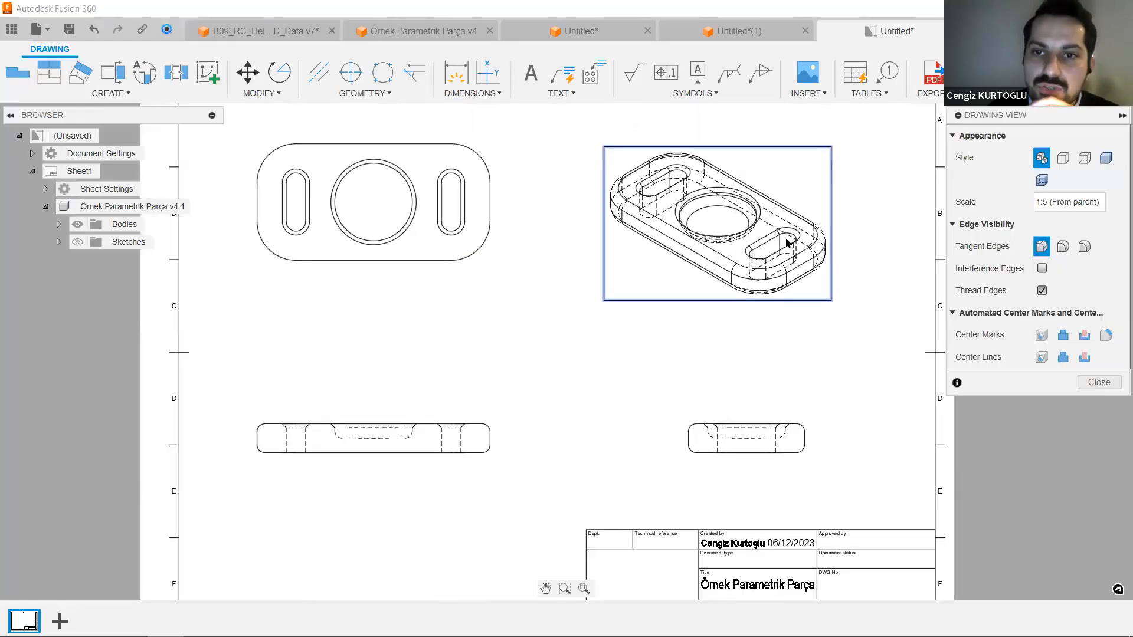
click(1105, 158)
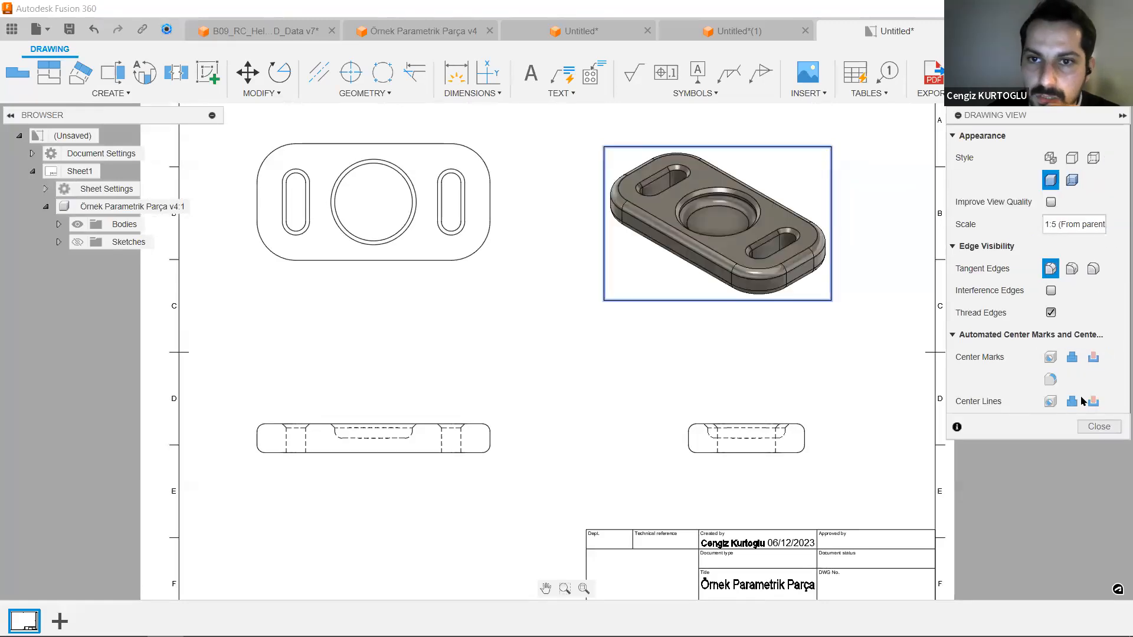
click(1098, 427)
Dimension the distance between the plate's two long edges in the top view, placing it left of the plate.
mouse_move(694, 321)
middle_down()
mouse_move(713, 324)
mouse_move(714, 344)
middle_up()
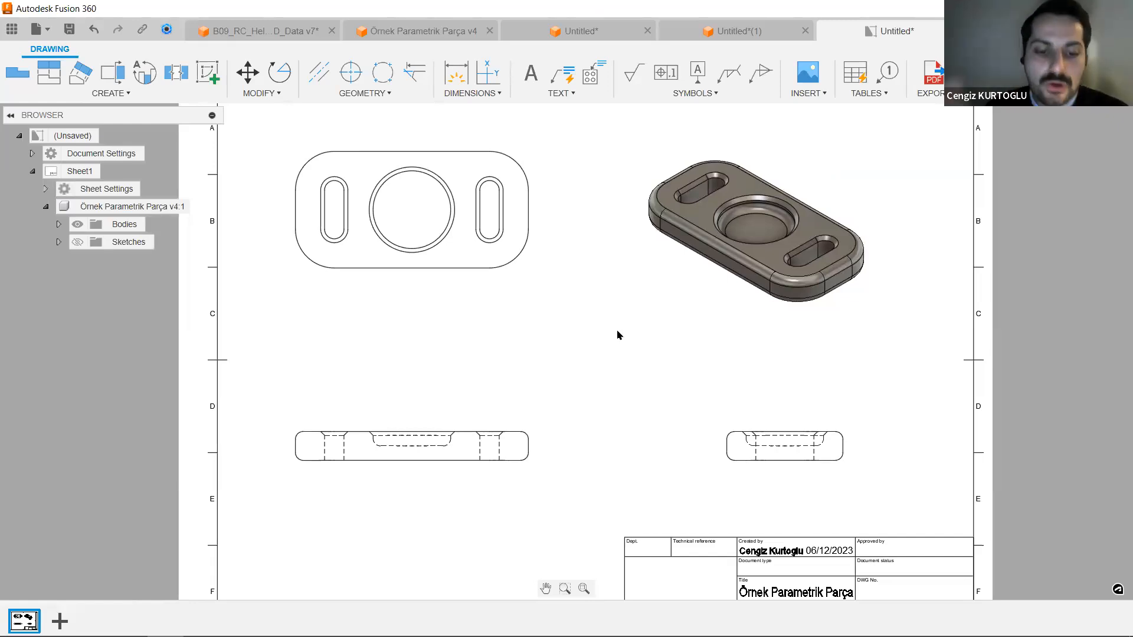
key(d)
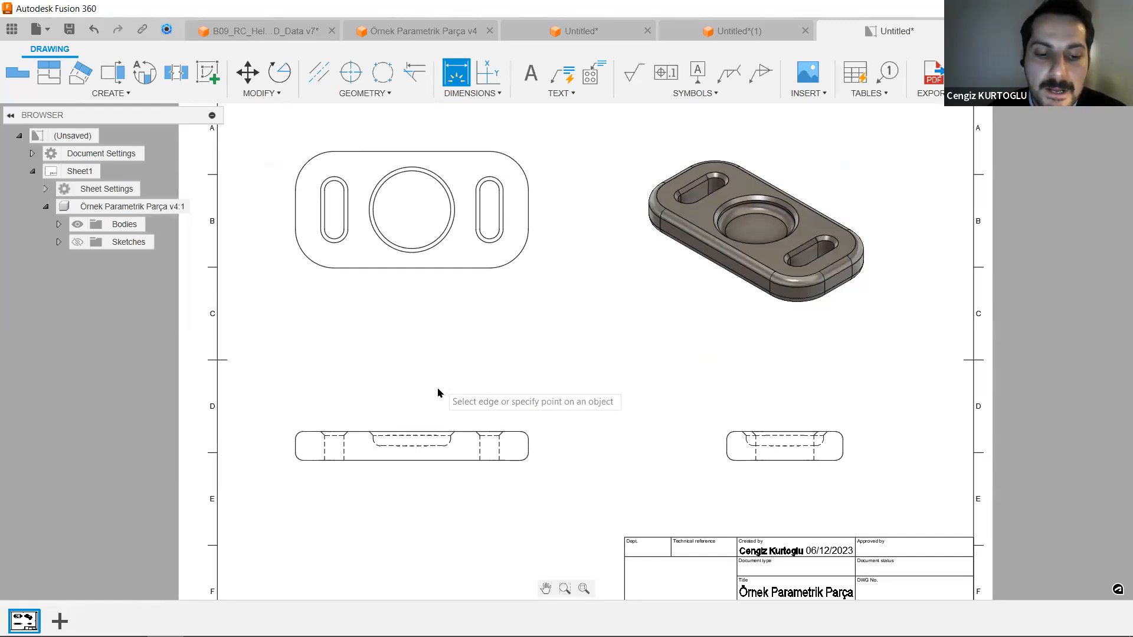
click(407, 267)
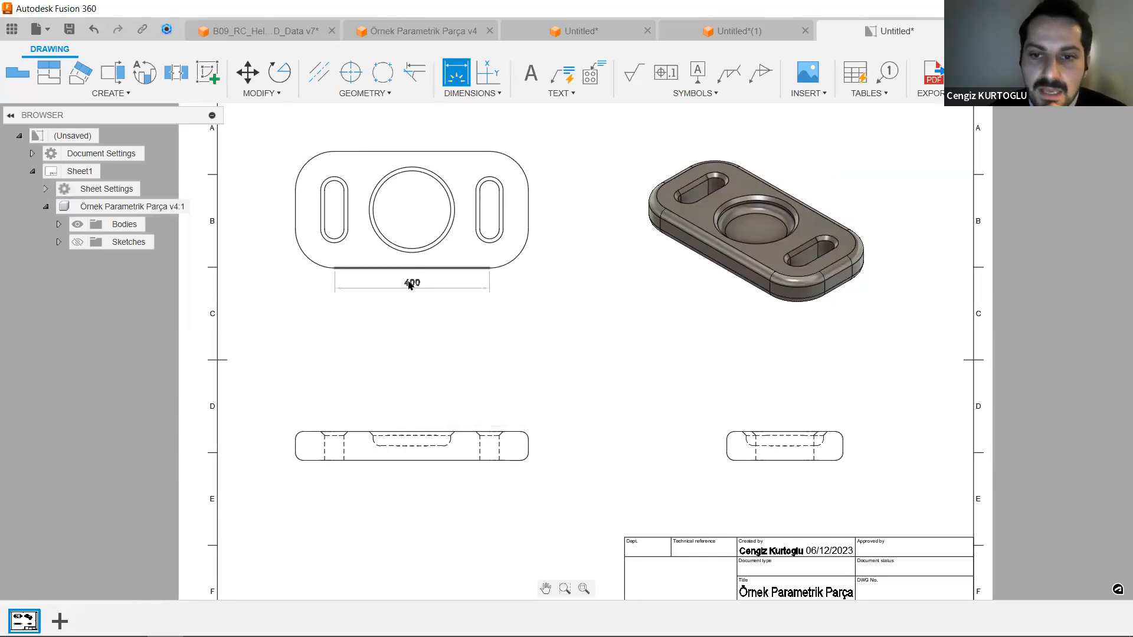
click(404, 153)
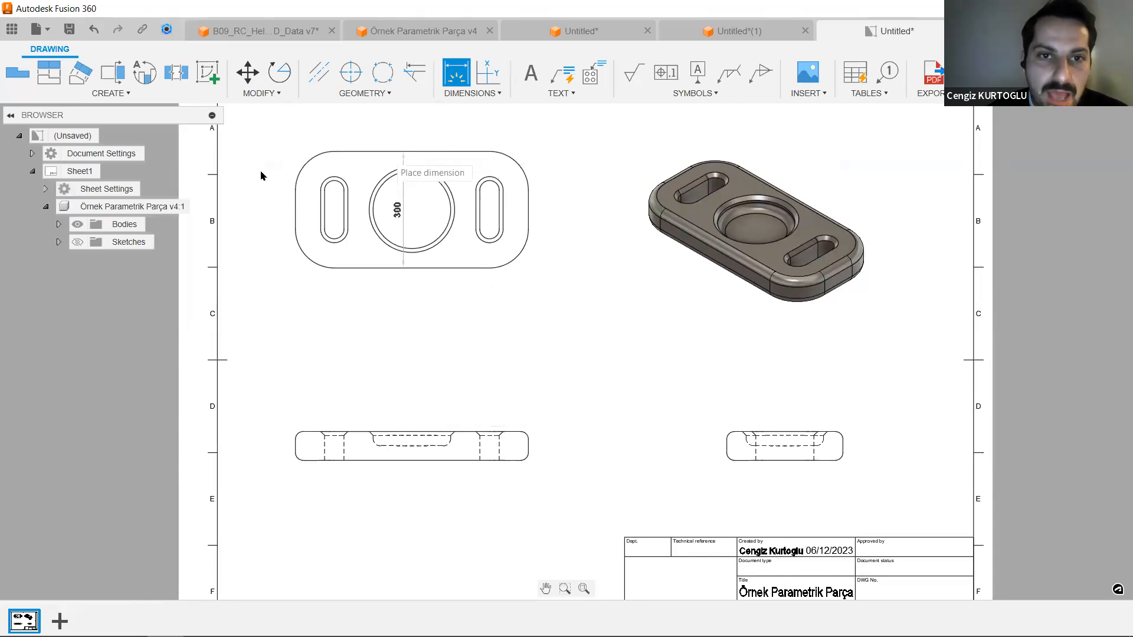
click(259, 189)
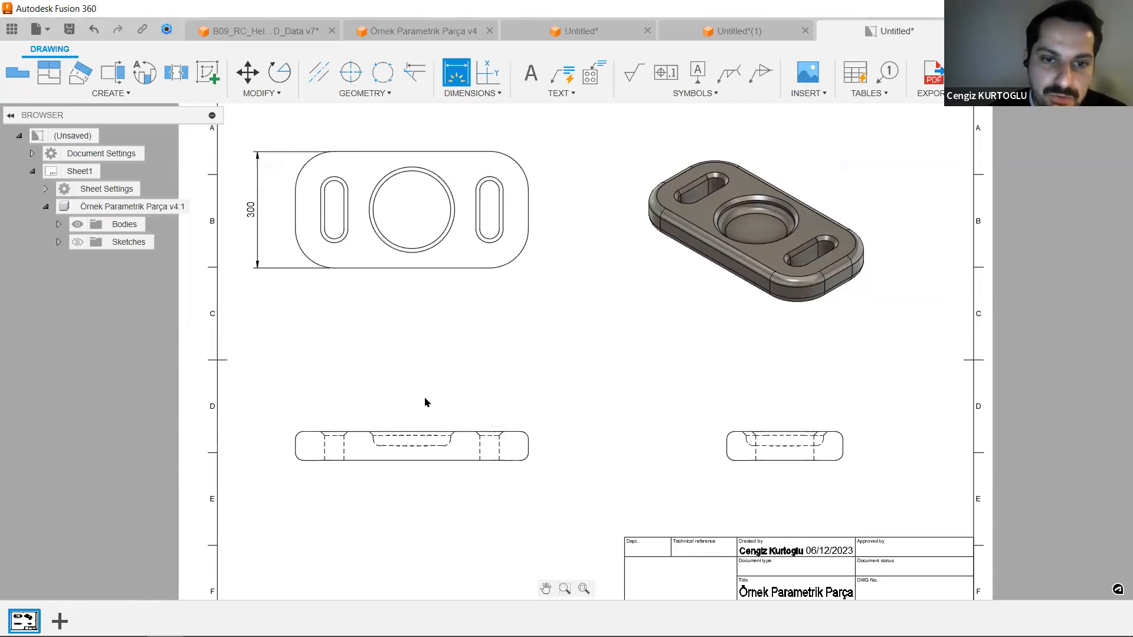
Dimension the plate's thickness in the side view, placing it to the right of the view.
scroll(836, 437, up, 1)
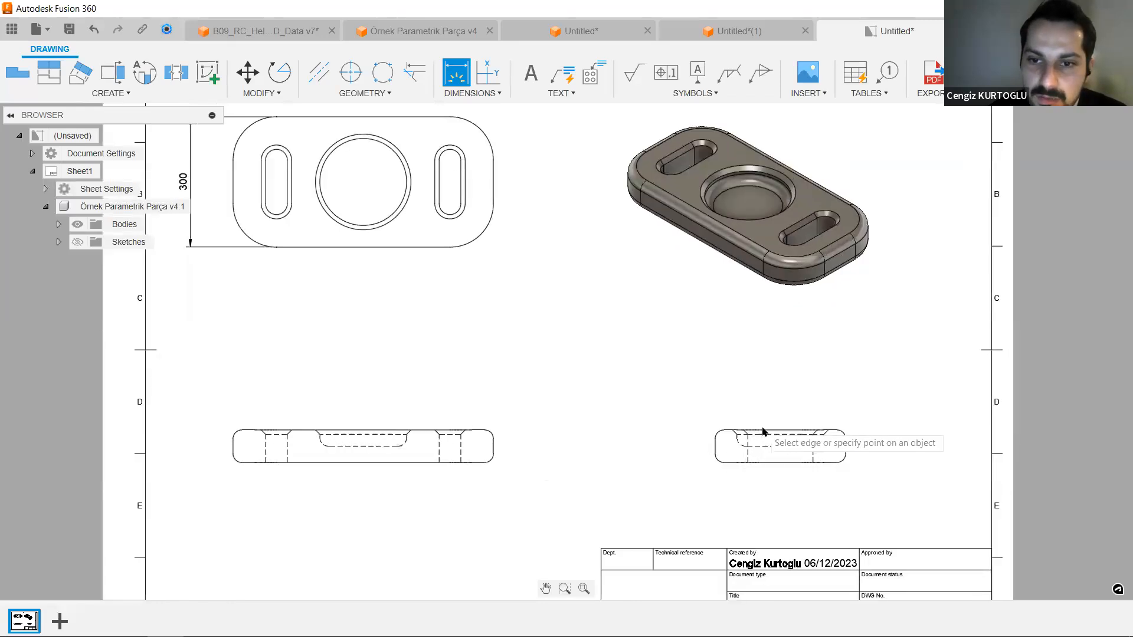
click(757, 462)
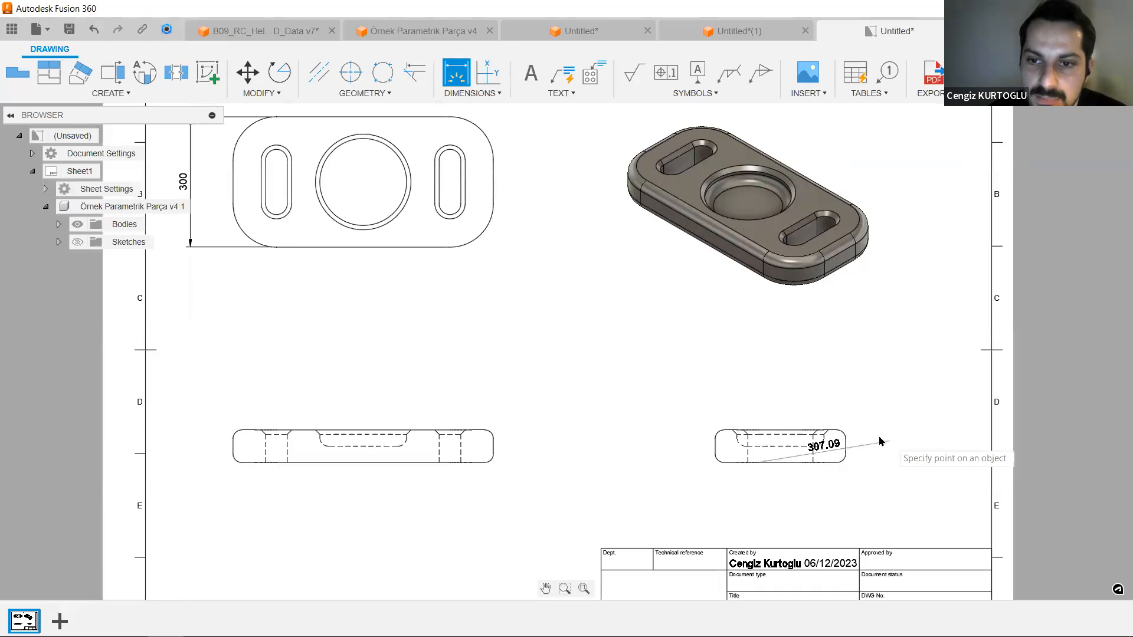
click(759, 435)
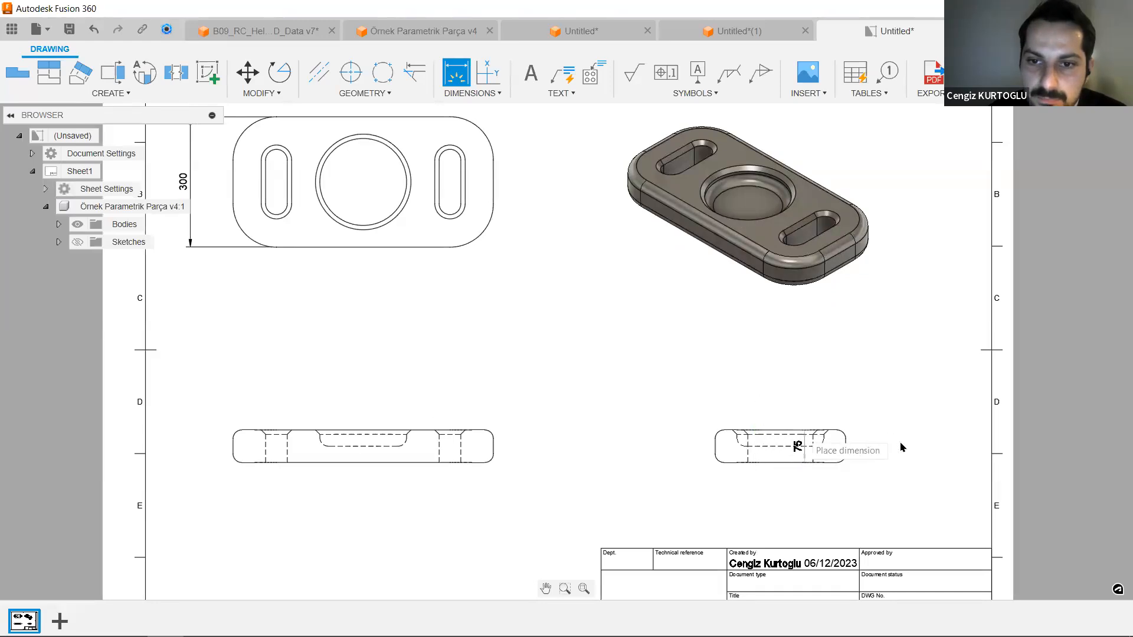
click(899, 445)
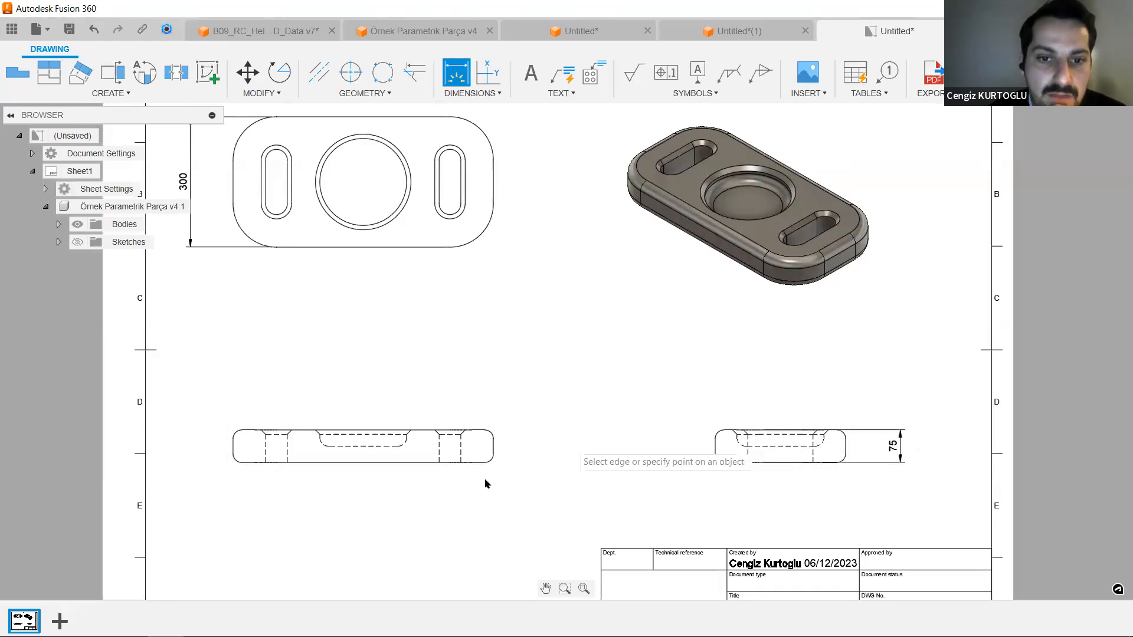
Add diameter dimensions to the outer and inner circles of the central recess in the top view, placing both below the plate.
click(326, 216)
click(221, 297)
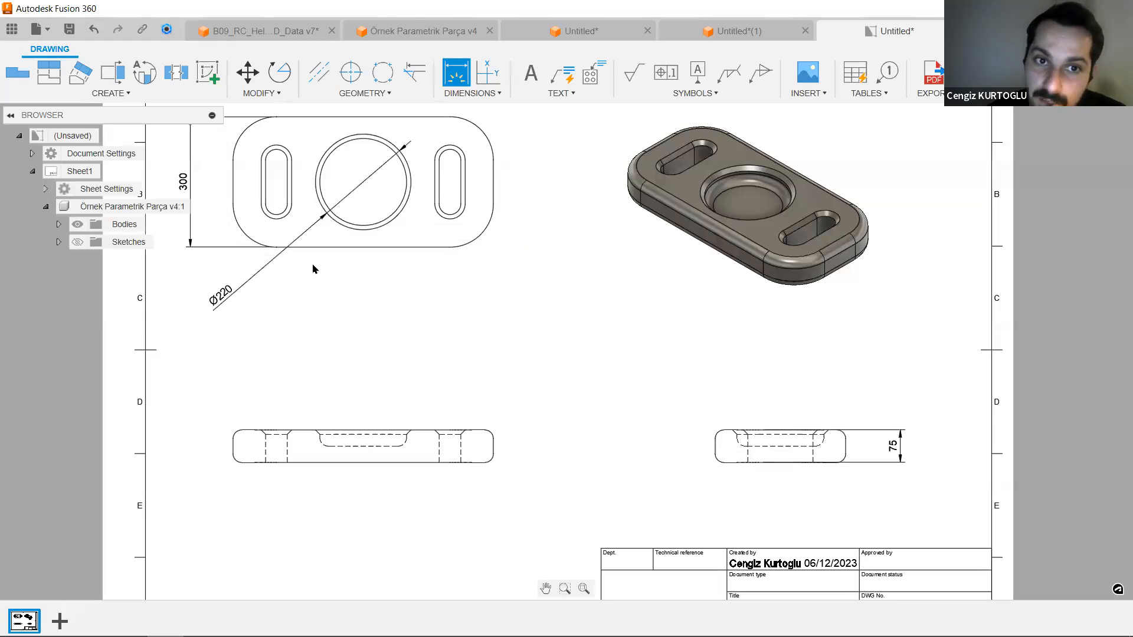
click(345, 219)
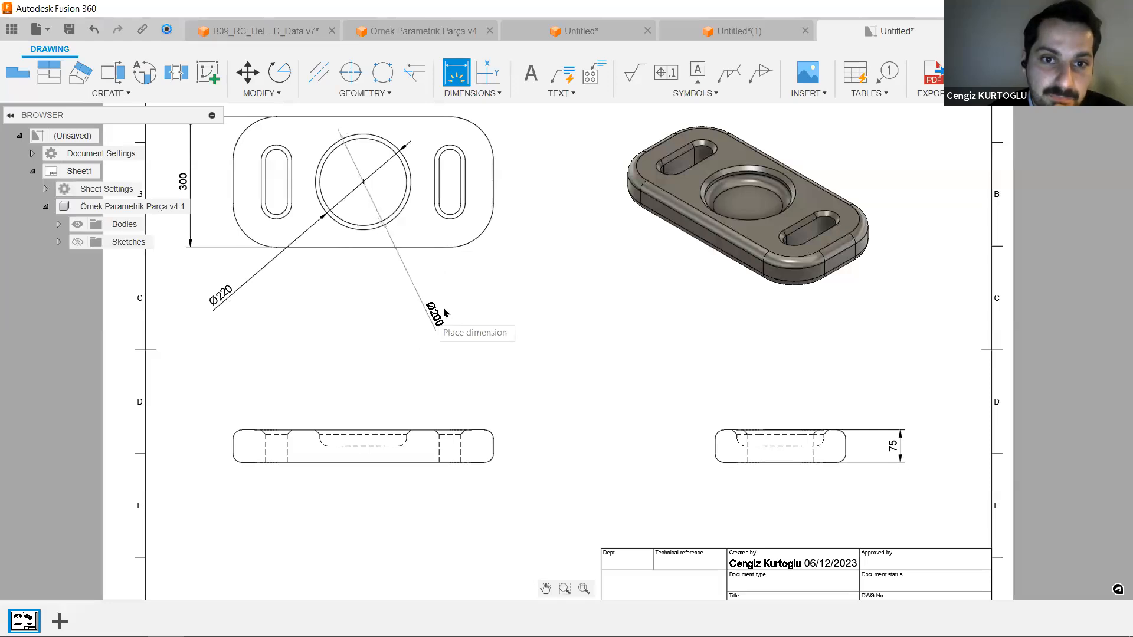
click(460, 282)
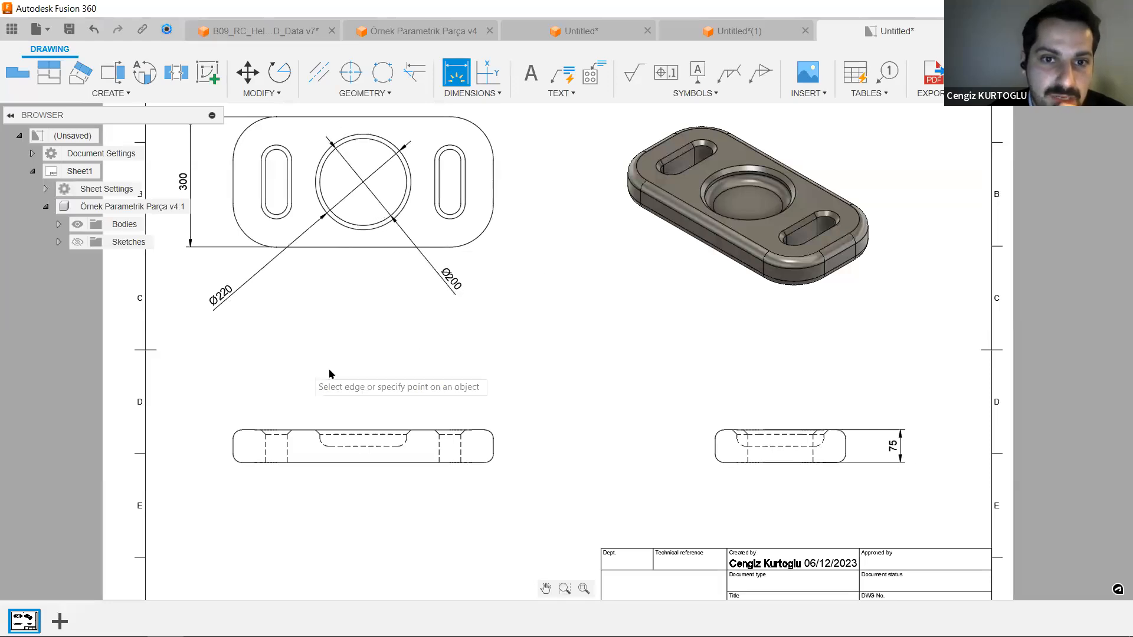
Move the inner recess circle's diameter dimension from below the plate to above it in the top view.
middle_drag(519, 362, 553, 394)
key(Escape)
click(504, 318)
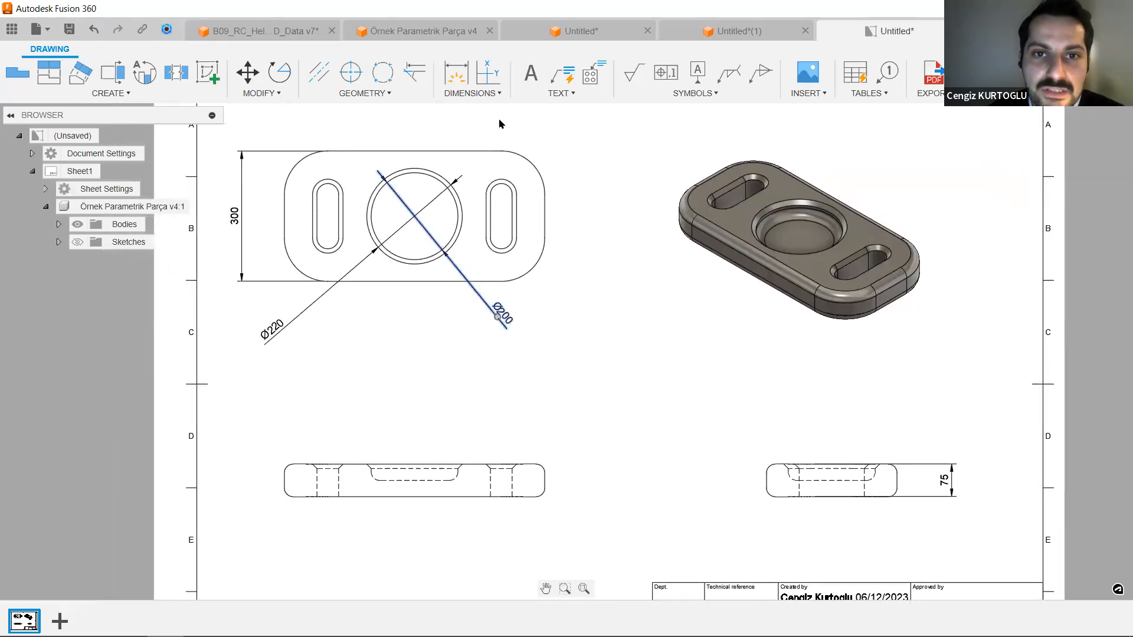
key(Escape)
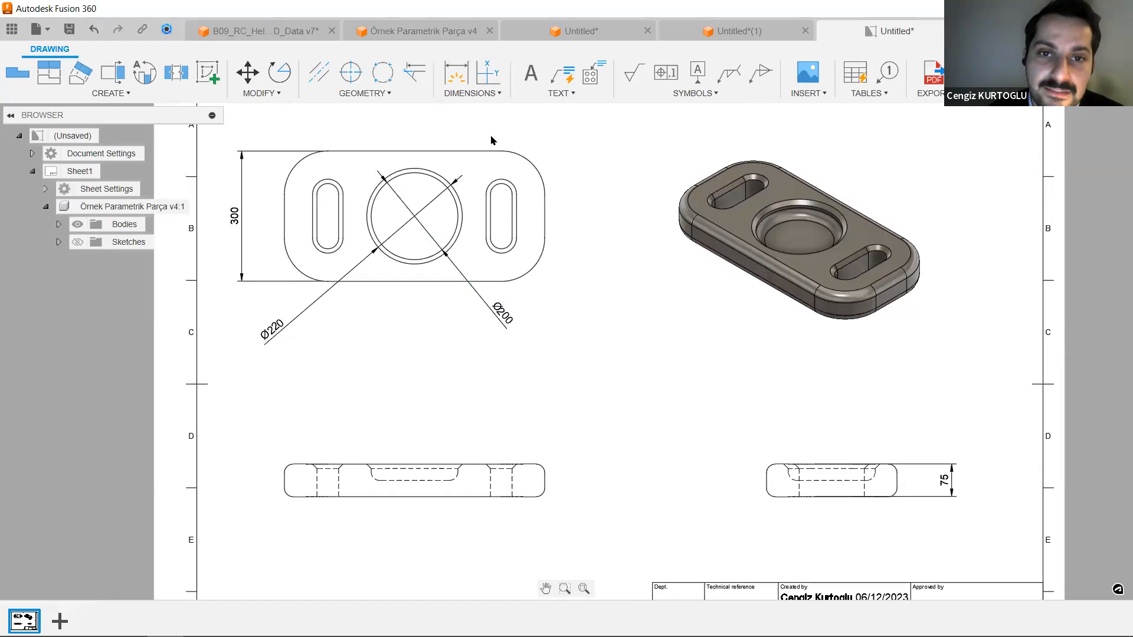
click(497, 314)
drag(497, 317, 497, 111)
key(Escape)
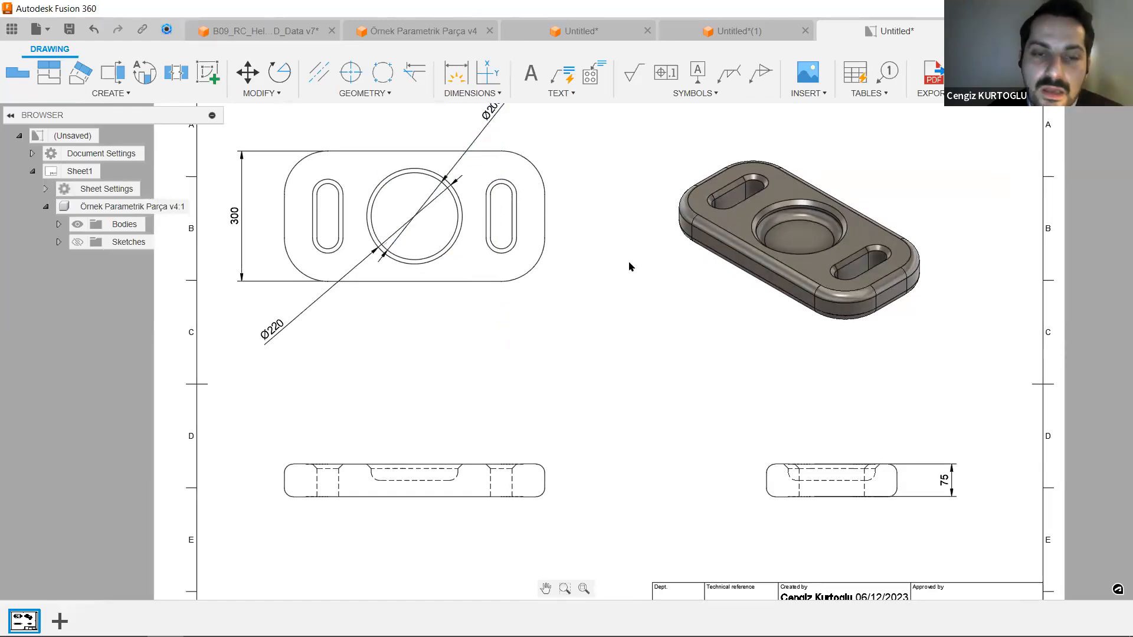
Add a centerline between the hidden vertical walls of each of the two slots in the front view.
scroll(594, 498, up, 4)
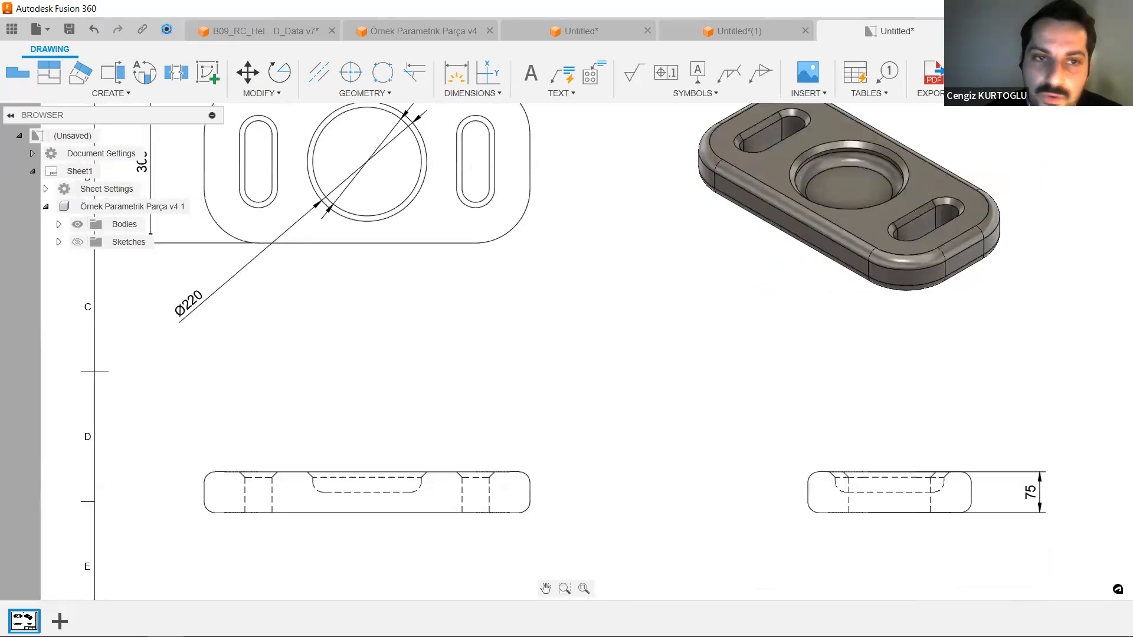
scroll(560, 487, up, 1)
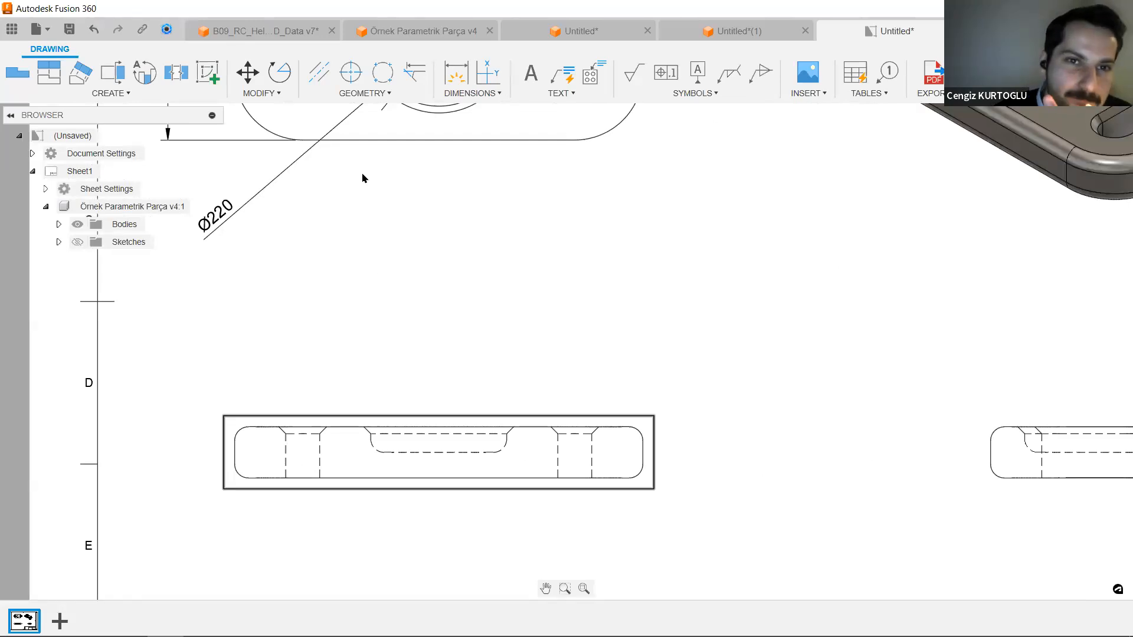
click(318, 73)
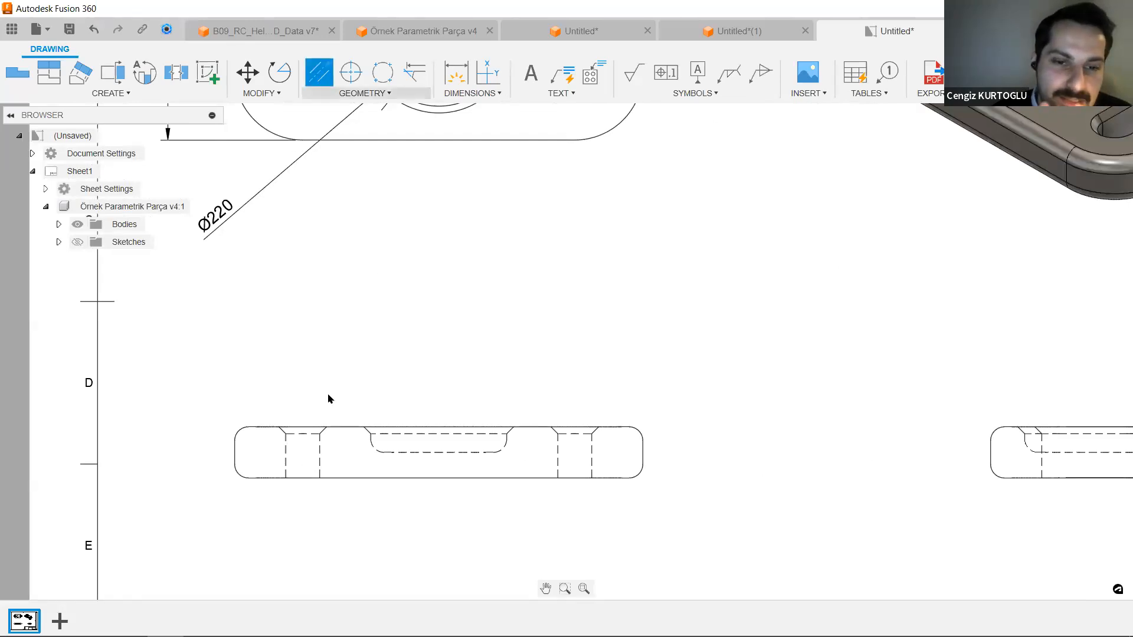
click(286, 455)
click(319, 453)
click(558, 459)
click(592, 465)
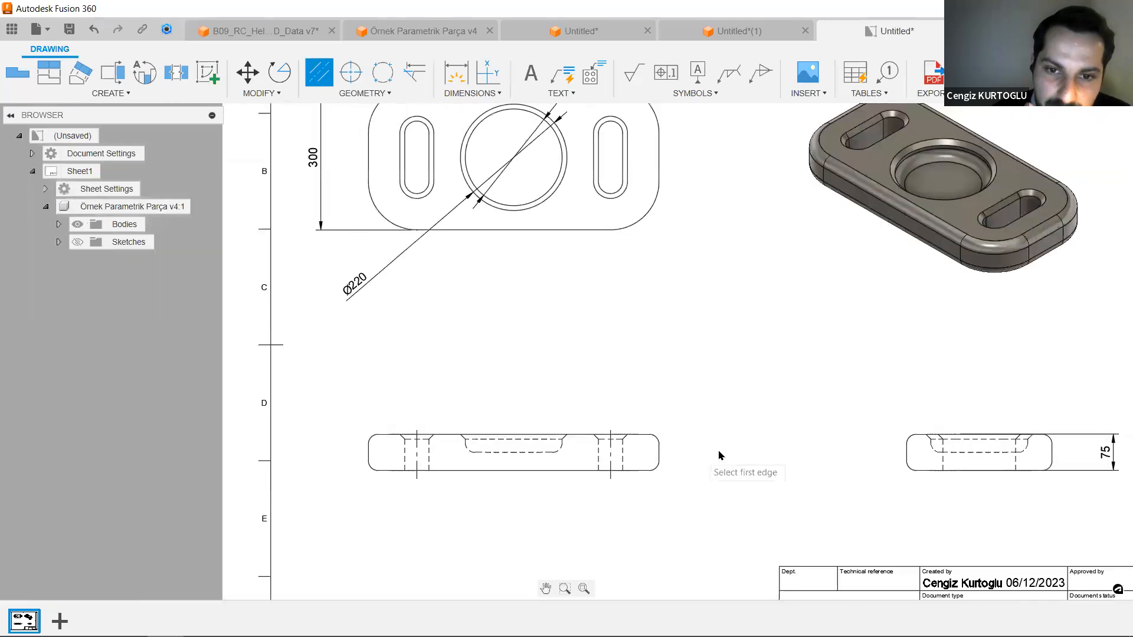
Add a centerline between the hidden side walls of the central recess in the front view.
scroll(714, 459, down, 3)
scroll(419, 485, up, 2)
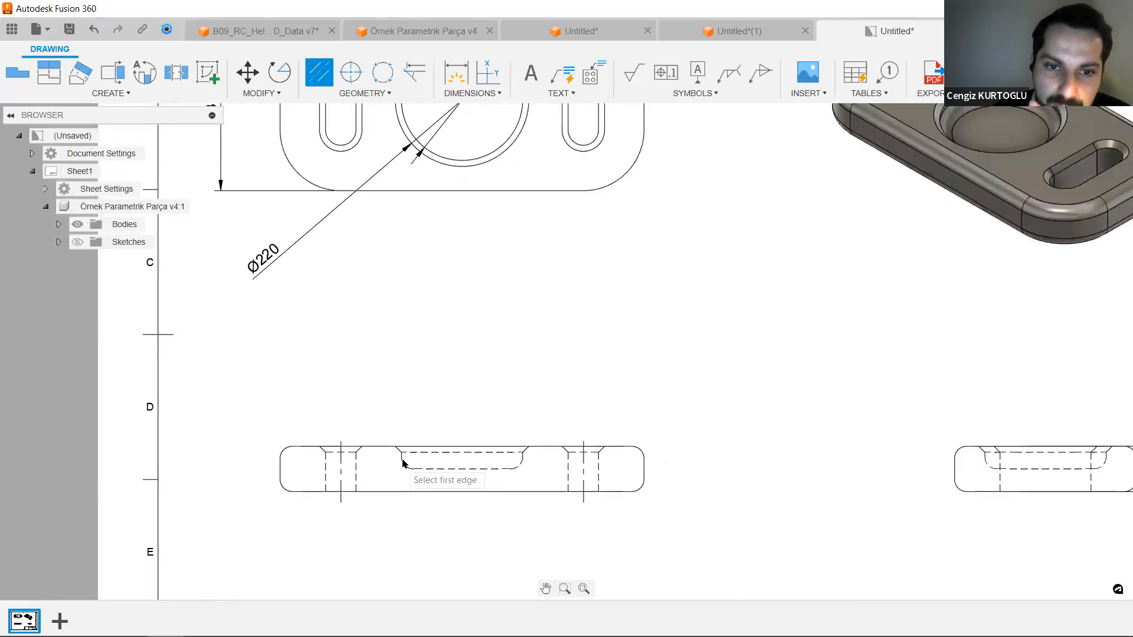
click(402, 461)
click(523, 460)
scroll(705, 472, down, 2)
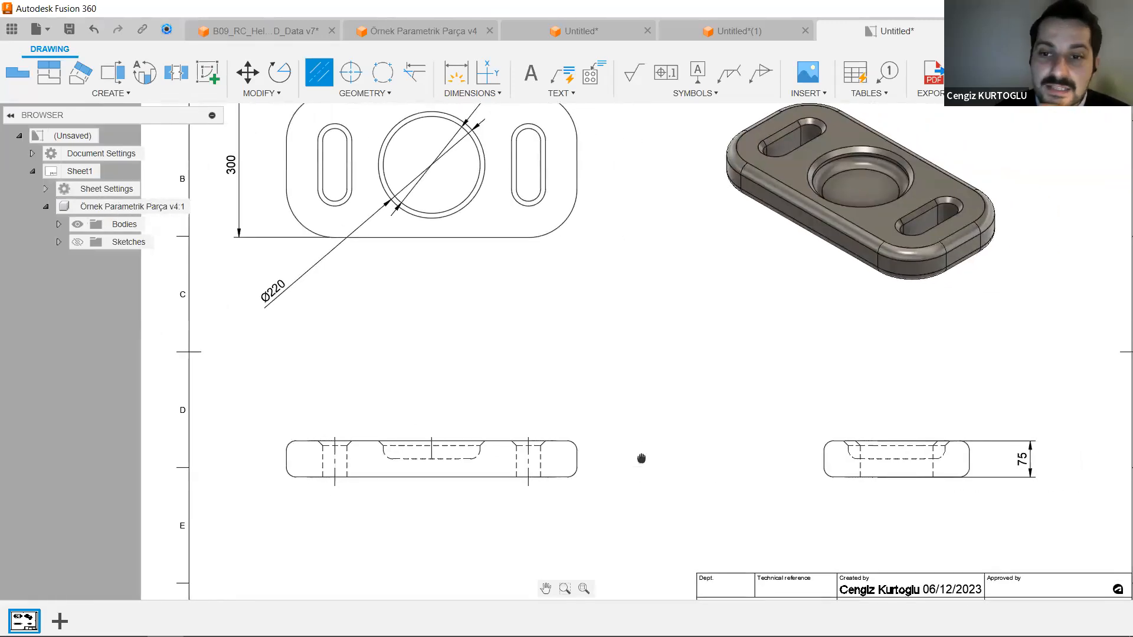
middle_drag(642, 457, 640, 487)
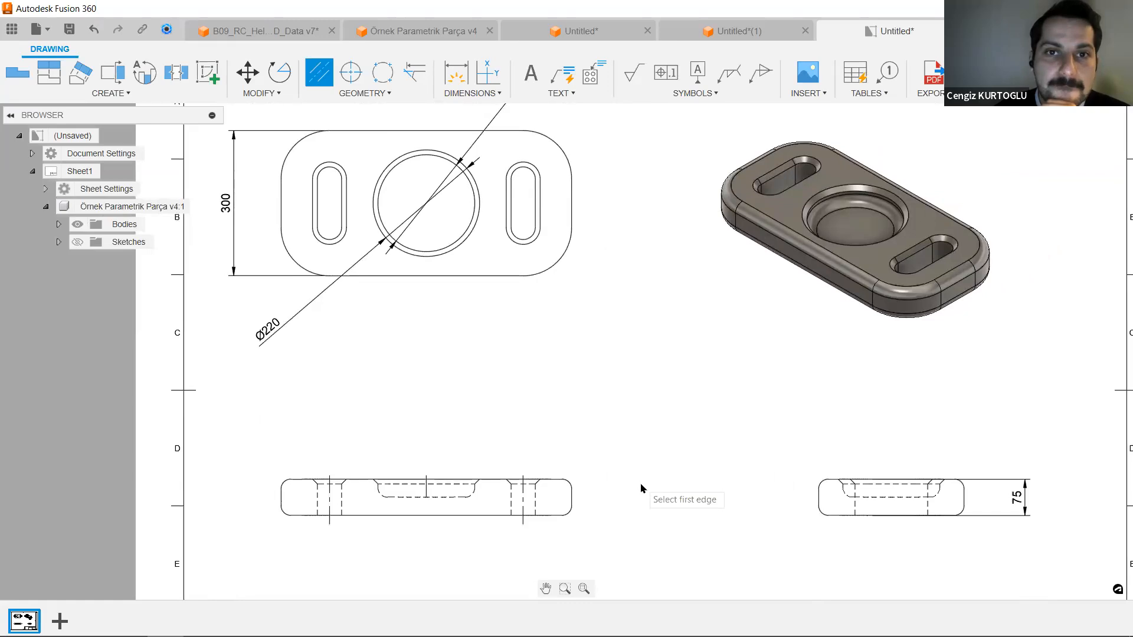
click(572, 94)
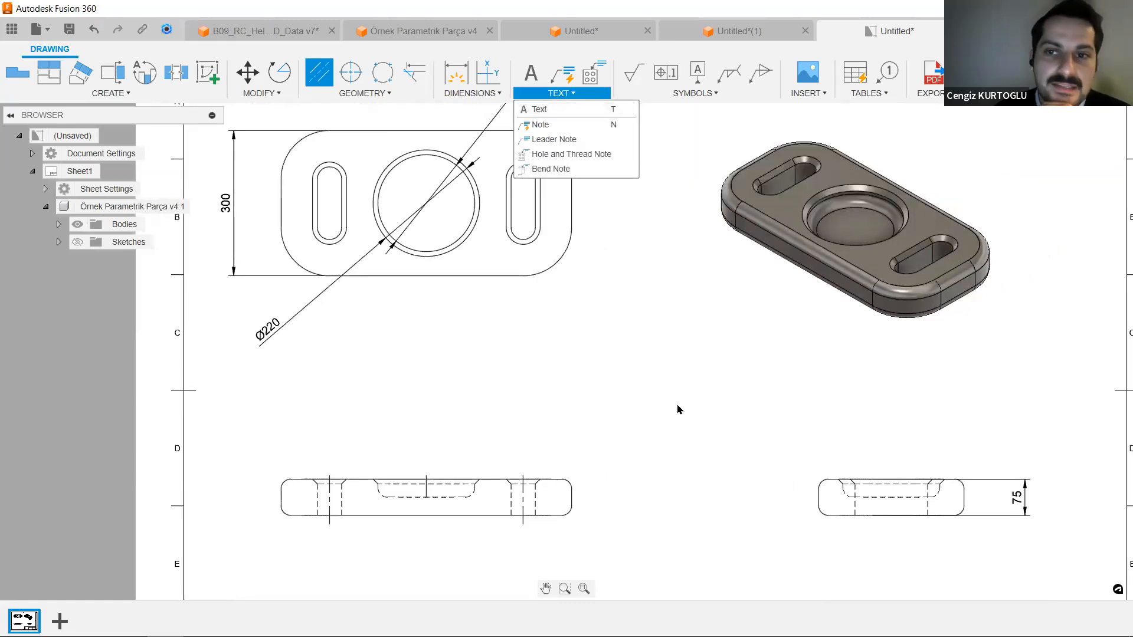
scroll(702, 406, down, 2)
mouse_move(702, 407)
middle_down()
mouse_move(603, 355)
mouse_move(579, 384)
mouse_move(488, 284)
middle_up()
scroll(639, 401, up, 3)
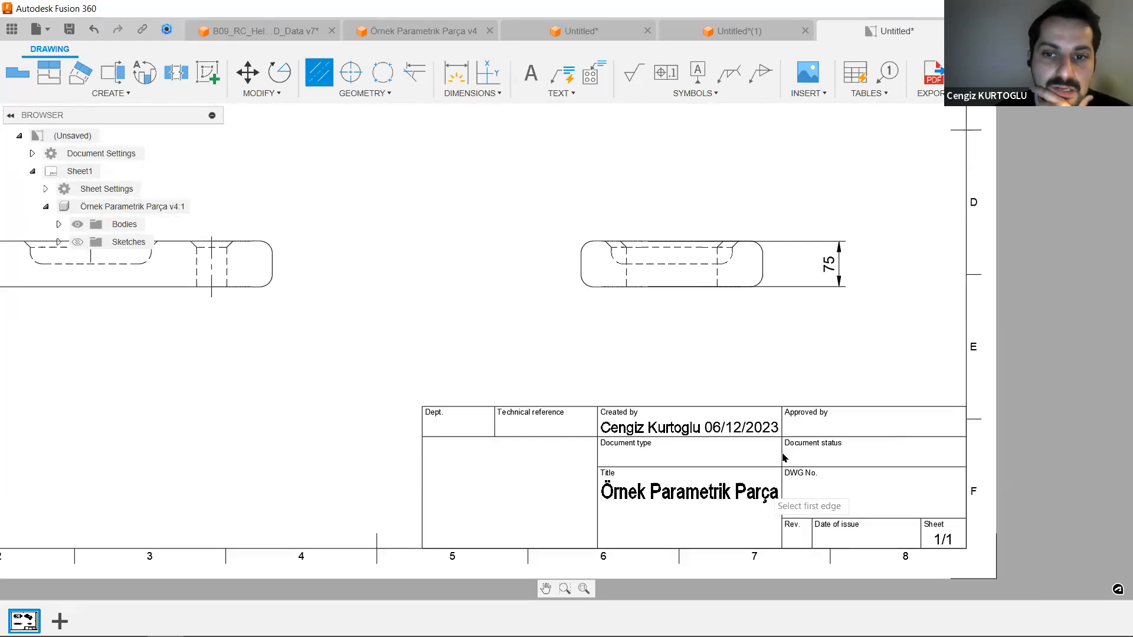
scroll(722, 463, down, 3)
middle_drag(551, 326, 631, 401)
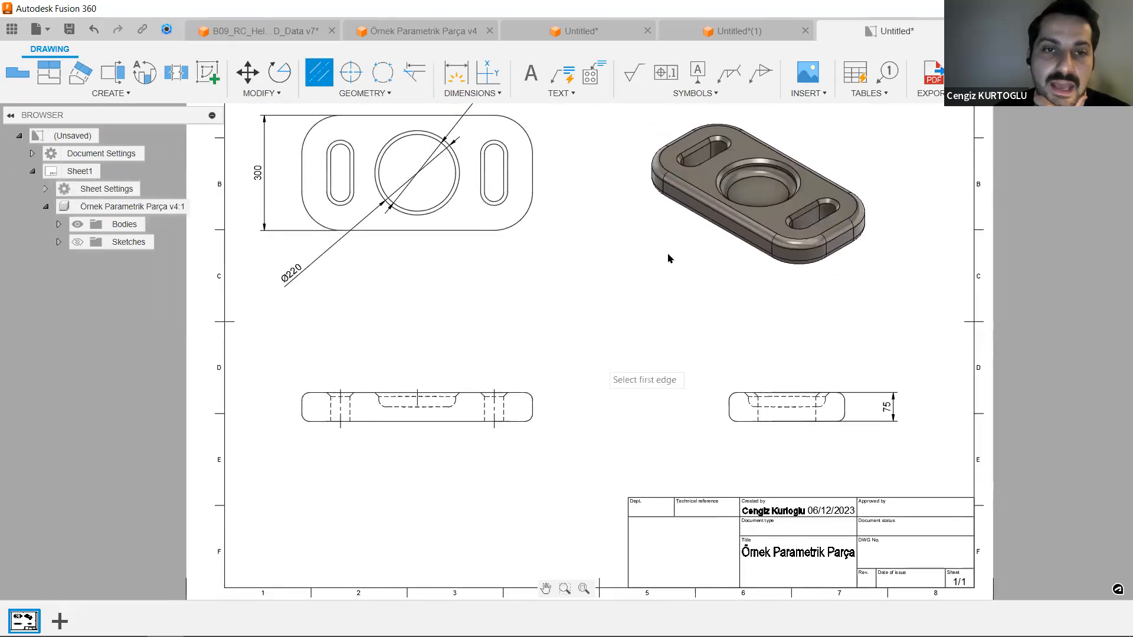
middle_drag(695, 422, 680, 357)
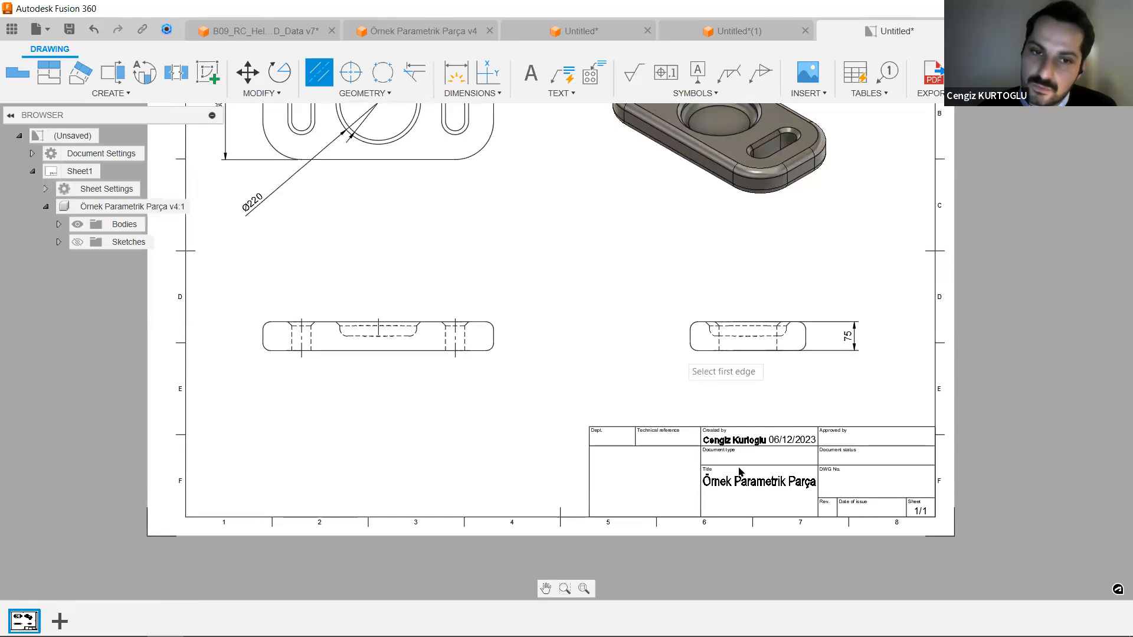
Replace the drawing title in the title block with "Paramteric Design".
scroll(747, 500, up, 2)
scroll(749, 513, up, 3)
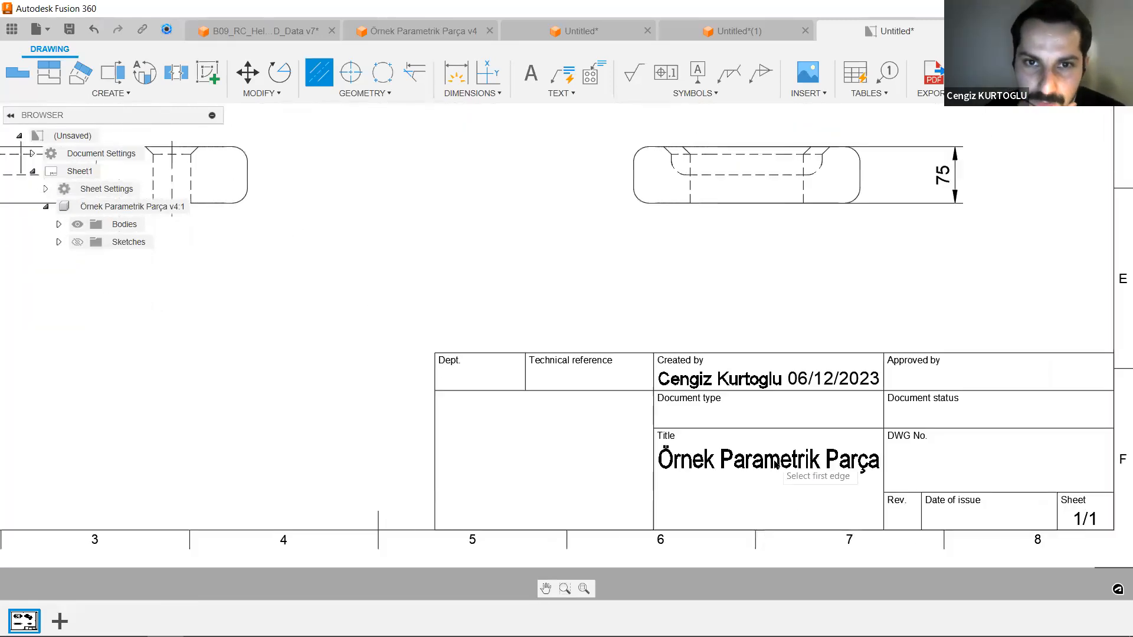
key(Escape)
double_click(774, 462)
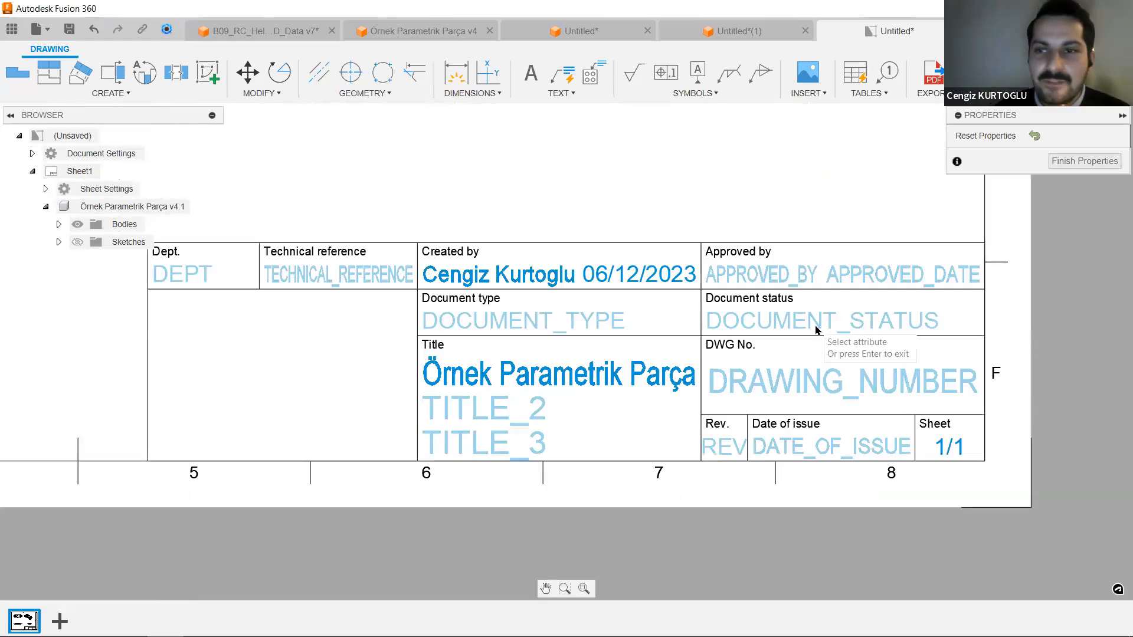
triple_click(599, 378)
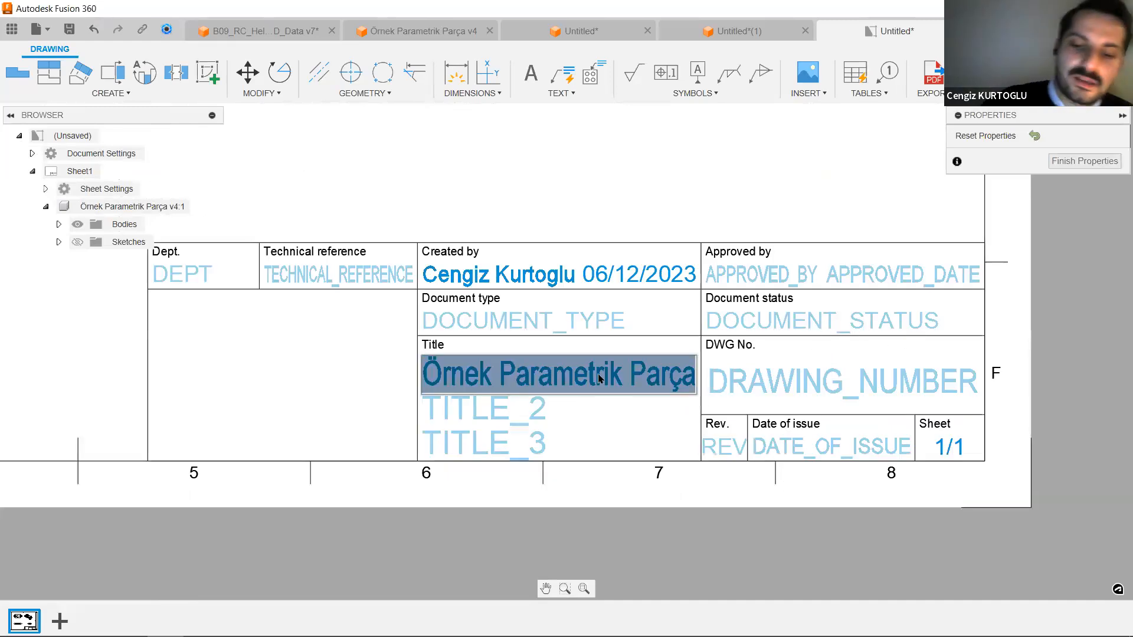
key(BackSpace)
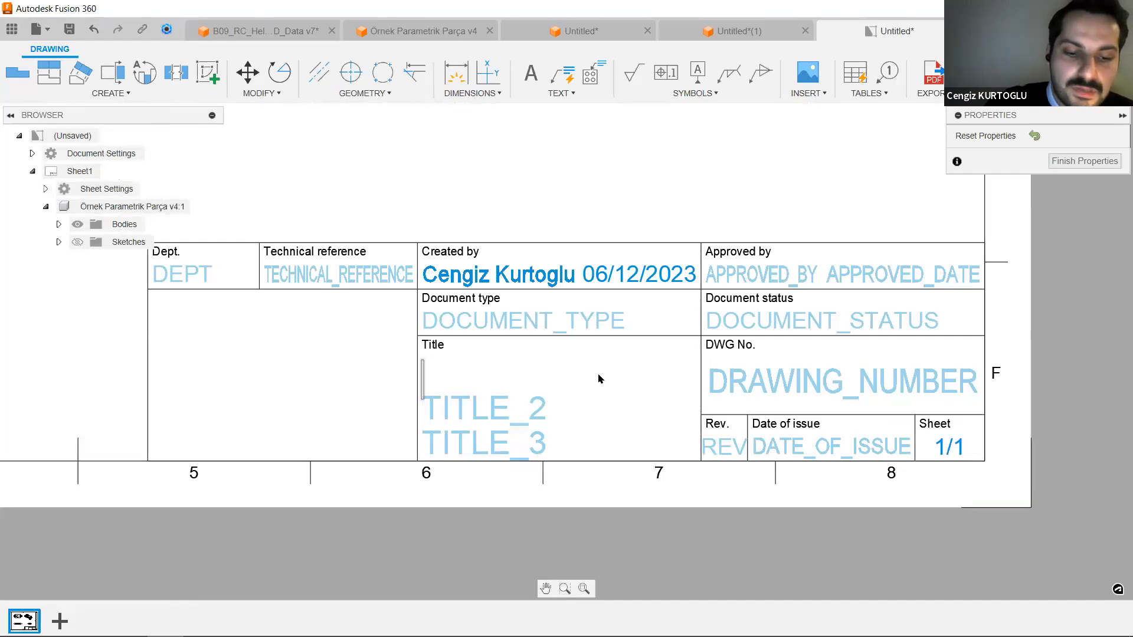
text(Paramteric Design)
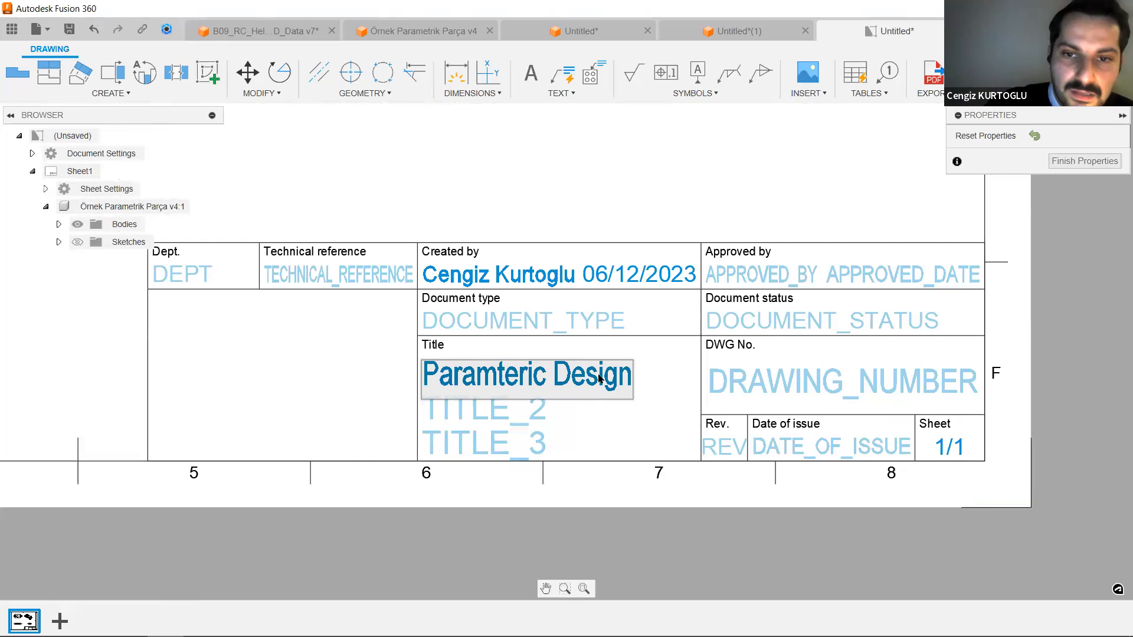
click(301, 372)
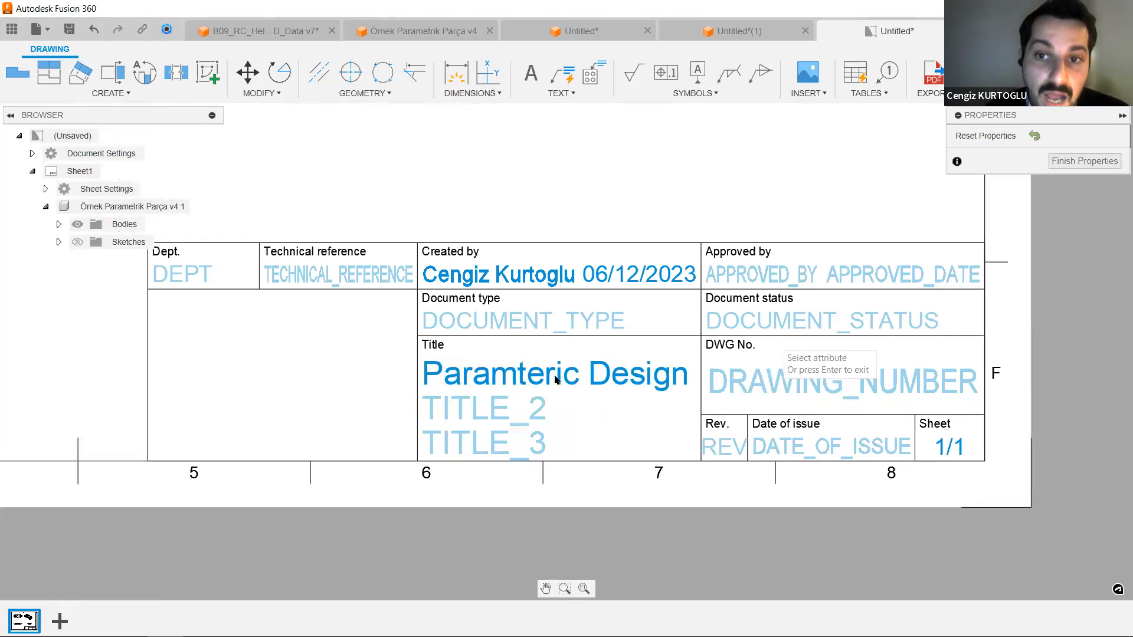
Fill in the title block's technical reference as "Part001".
middle_drag(298, 362, 354, 377)
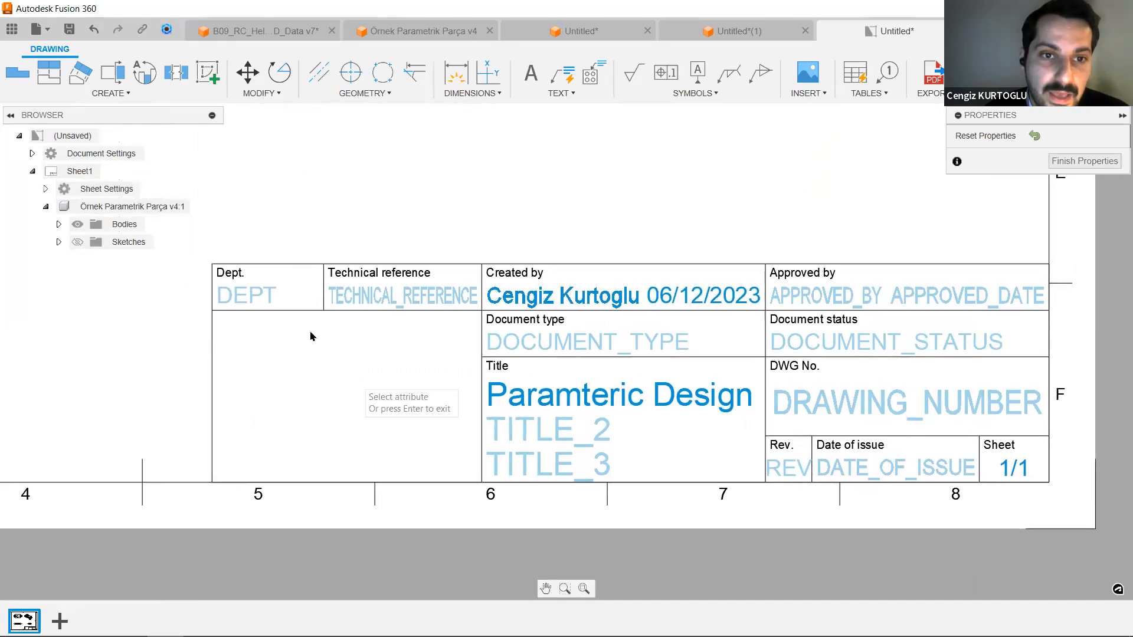
click(366, 295)
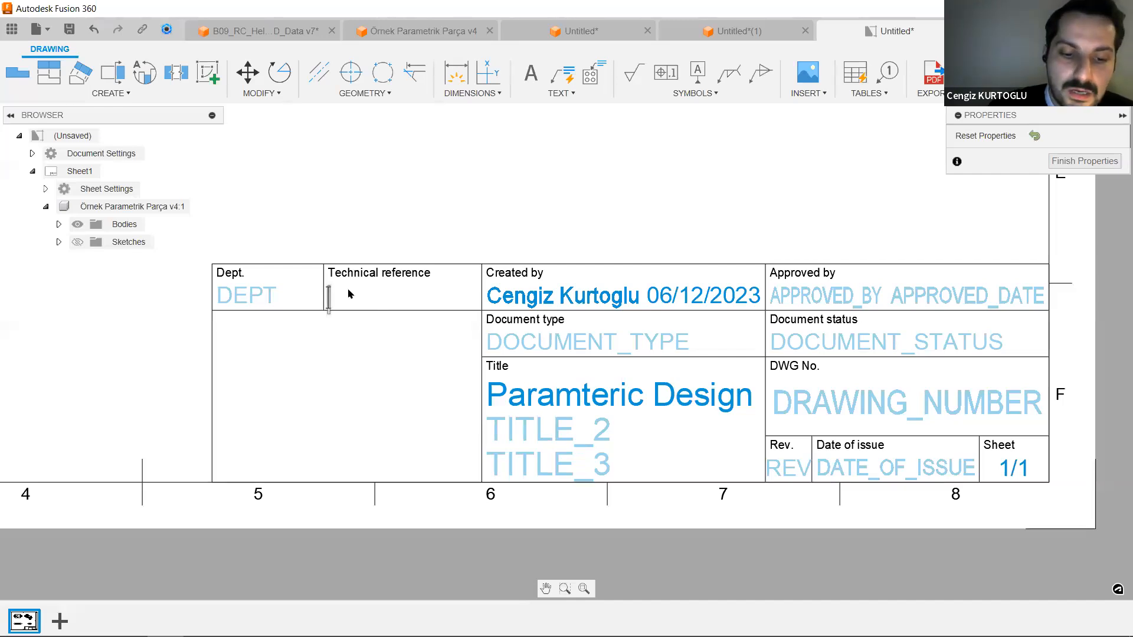
text(Part001)
key(Return)
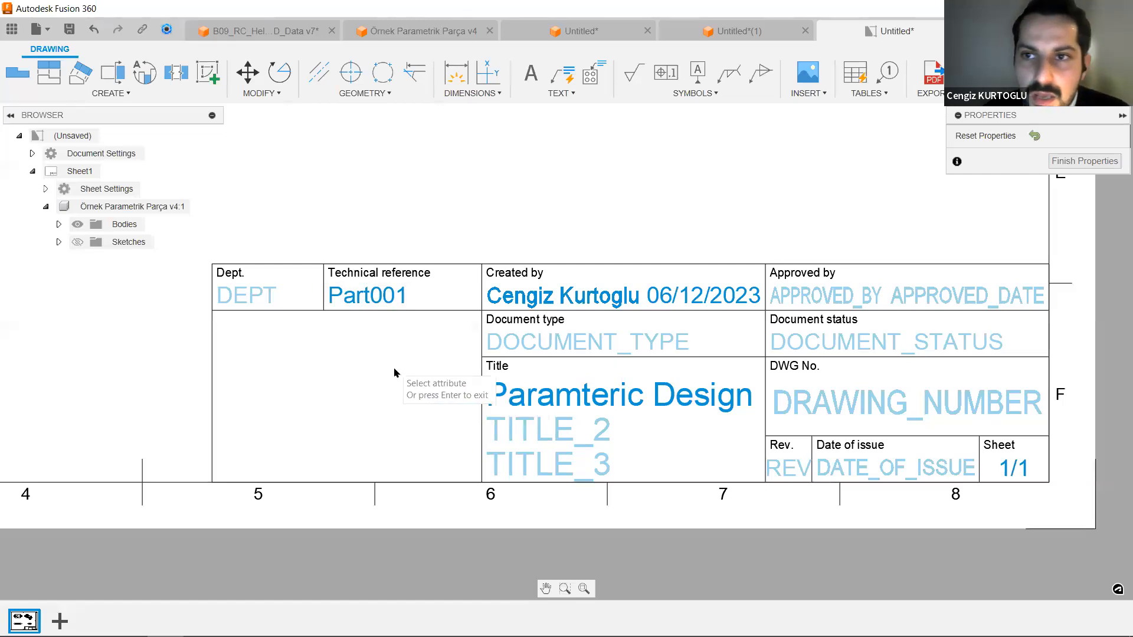
click(533, 72)
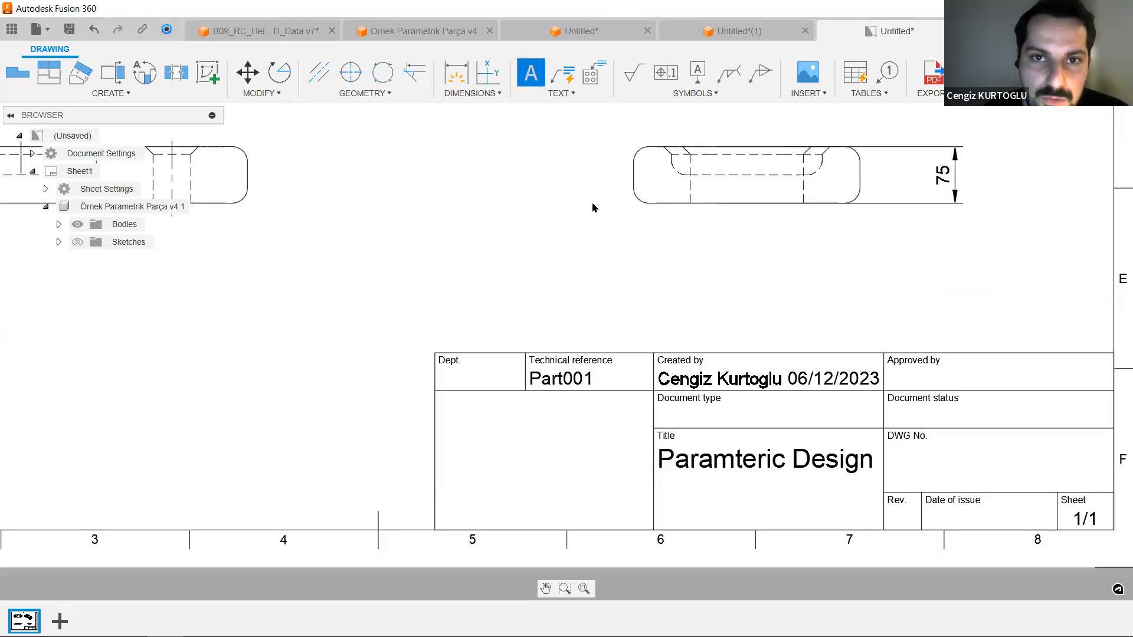
click(446, 400)
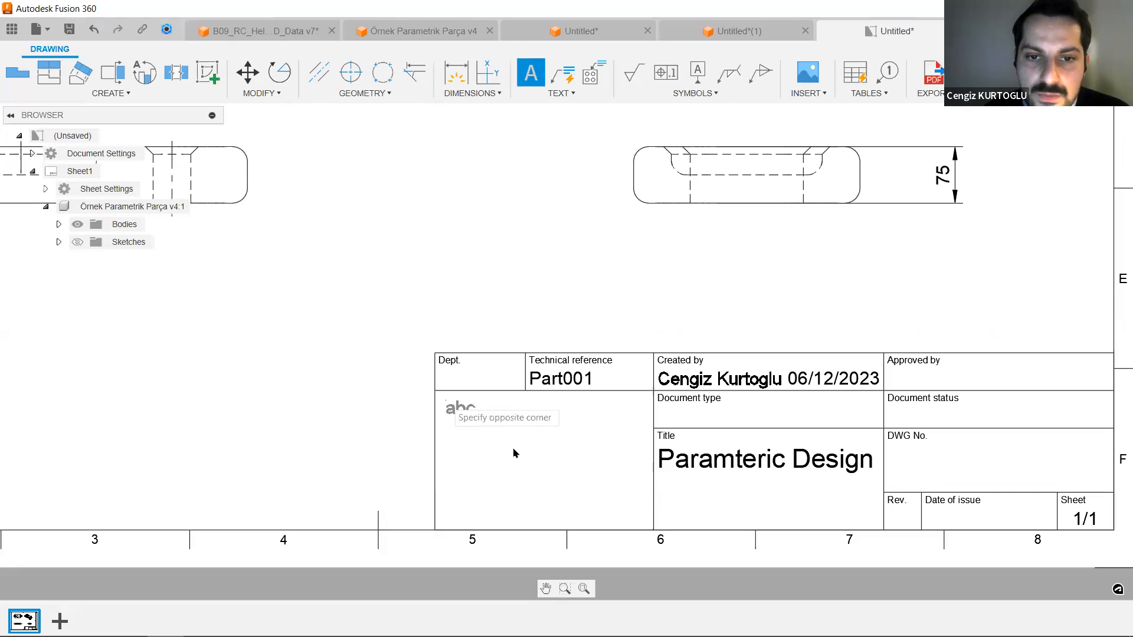
click(635, 514)
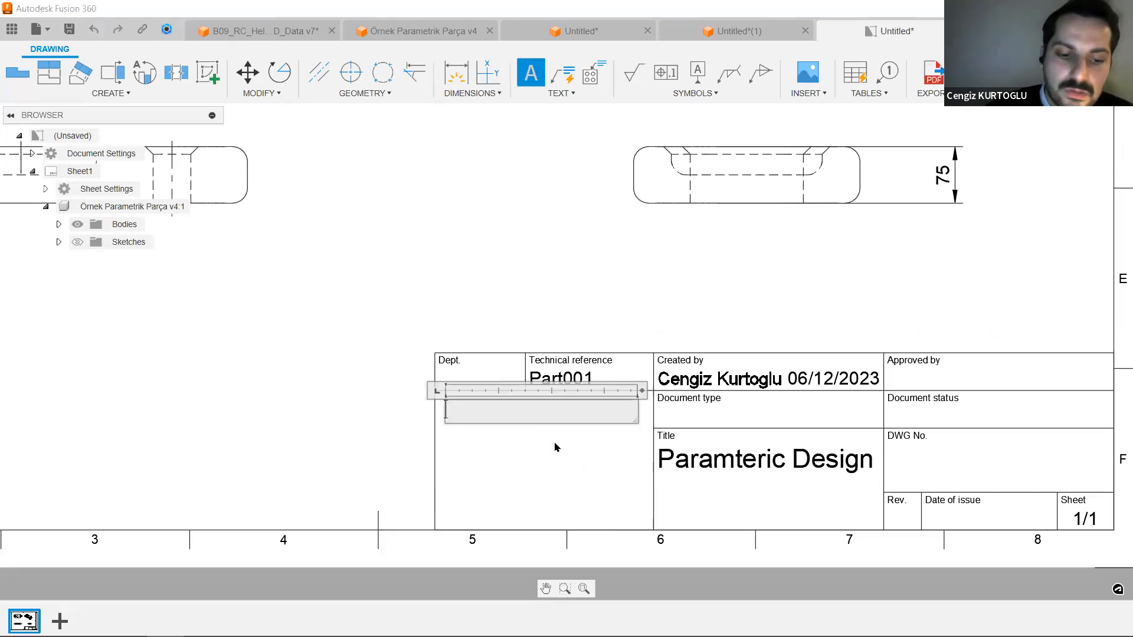
key(Escape)
key(shift+s)
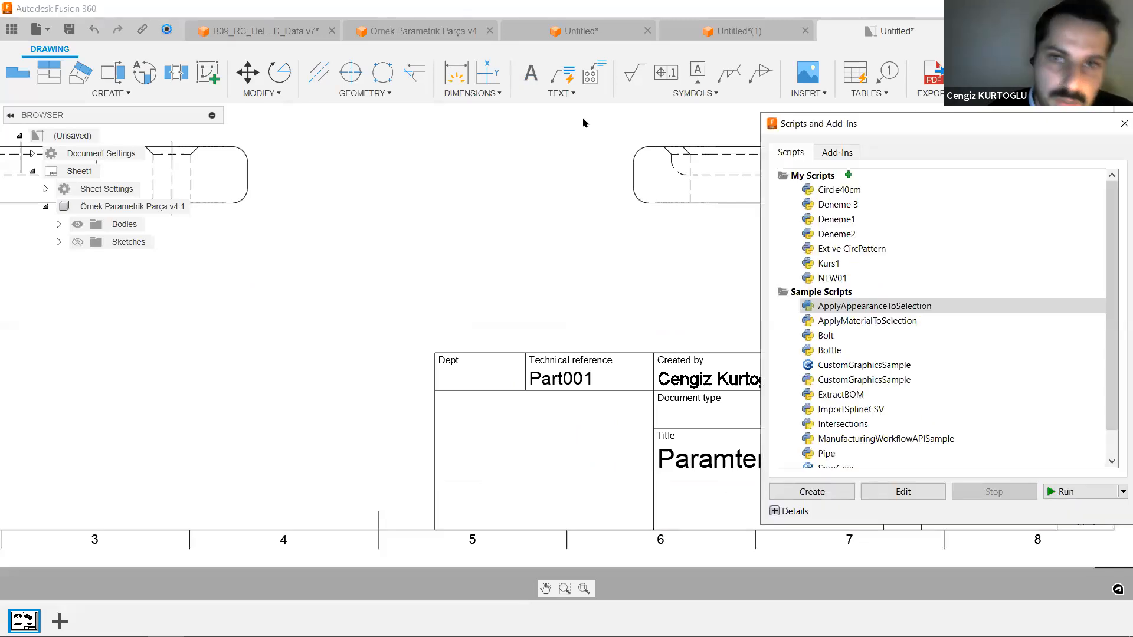
click(1124, 123)
Add a text box in the title block's empty cell reading "Scale 1:5" with "SS 316" on a second line.
click(529, 77)
click(447, 401)
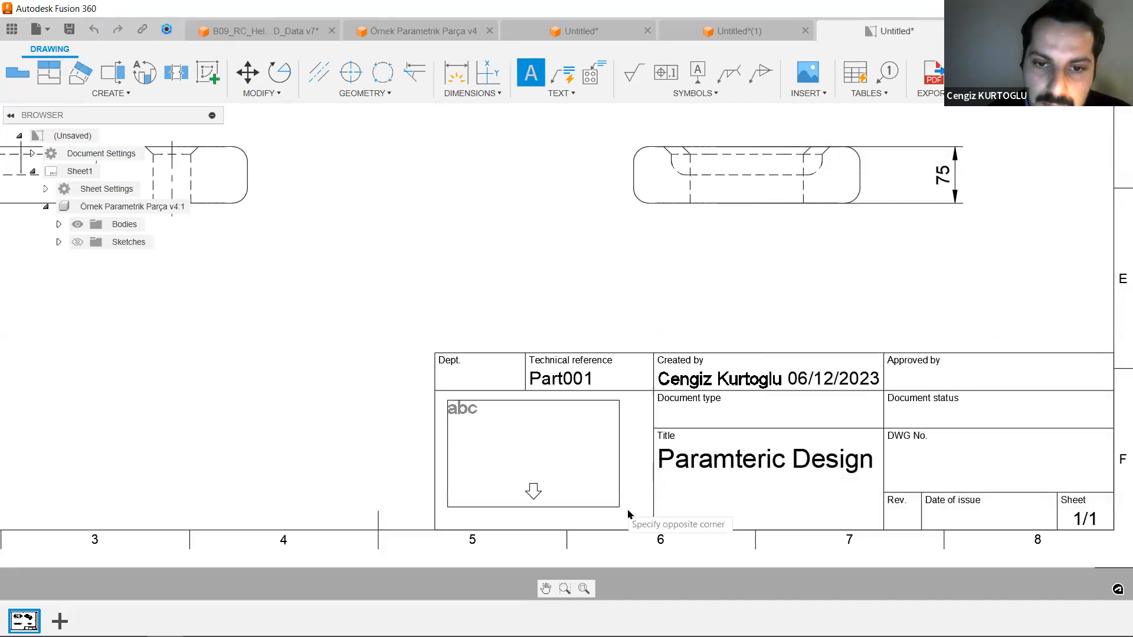
click(630, 514)
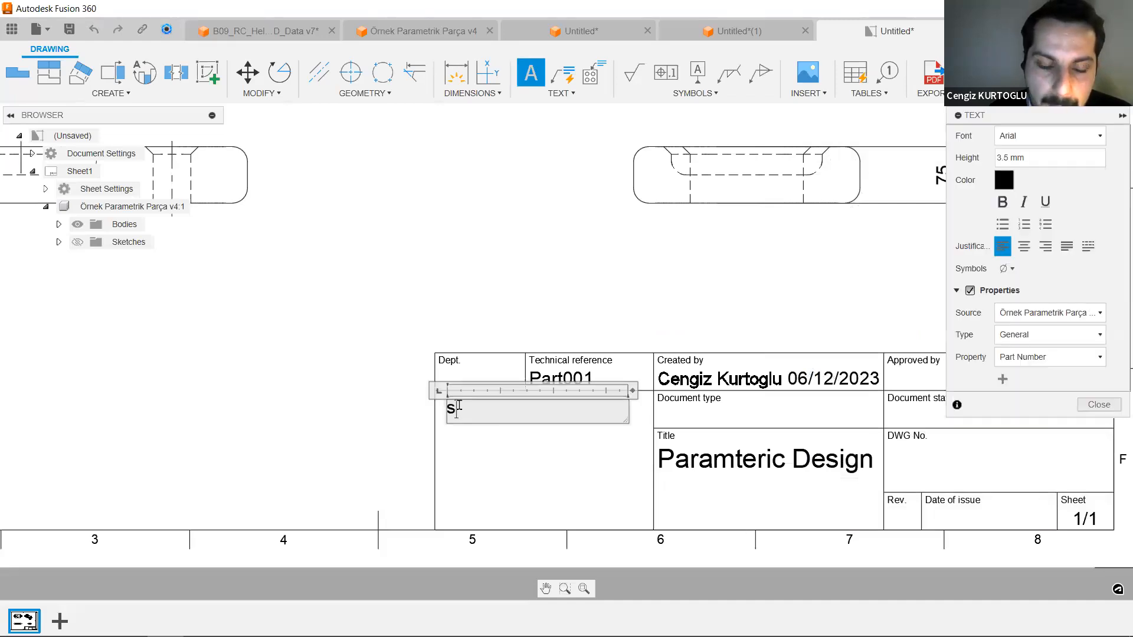
text(Scale)
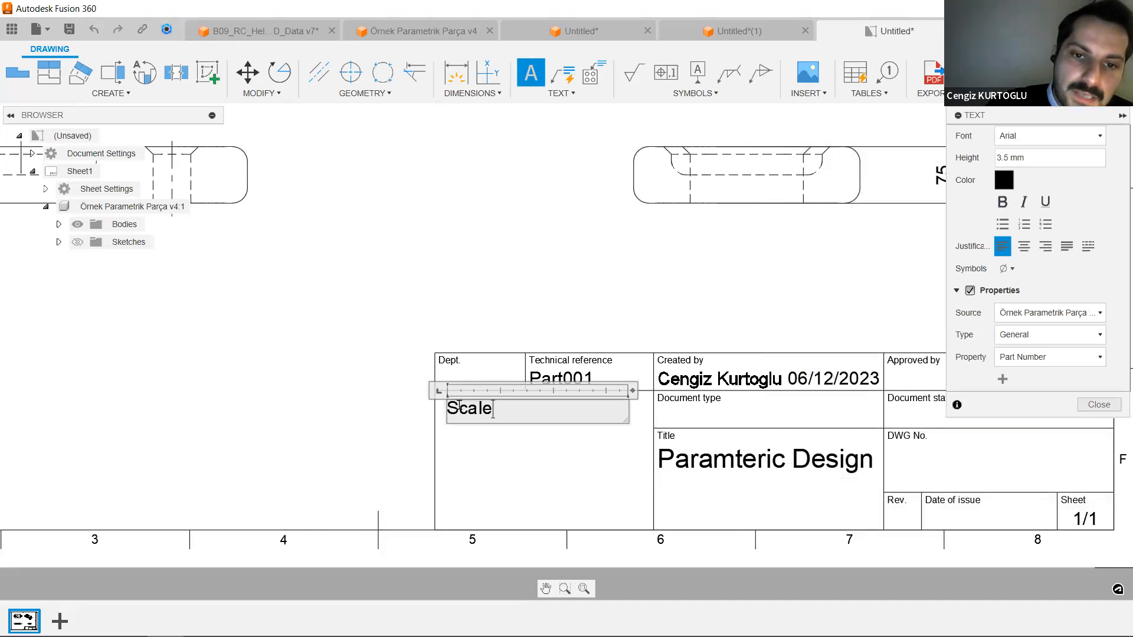
text( 1:5)
key(Return)
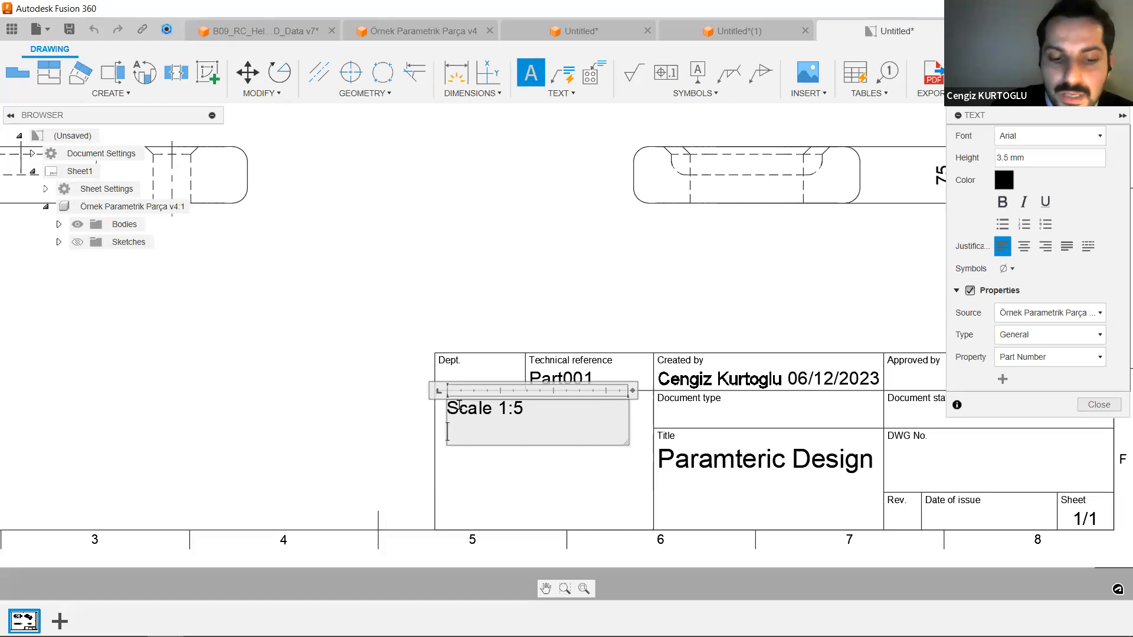
text(SS 316)
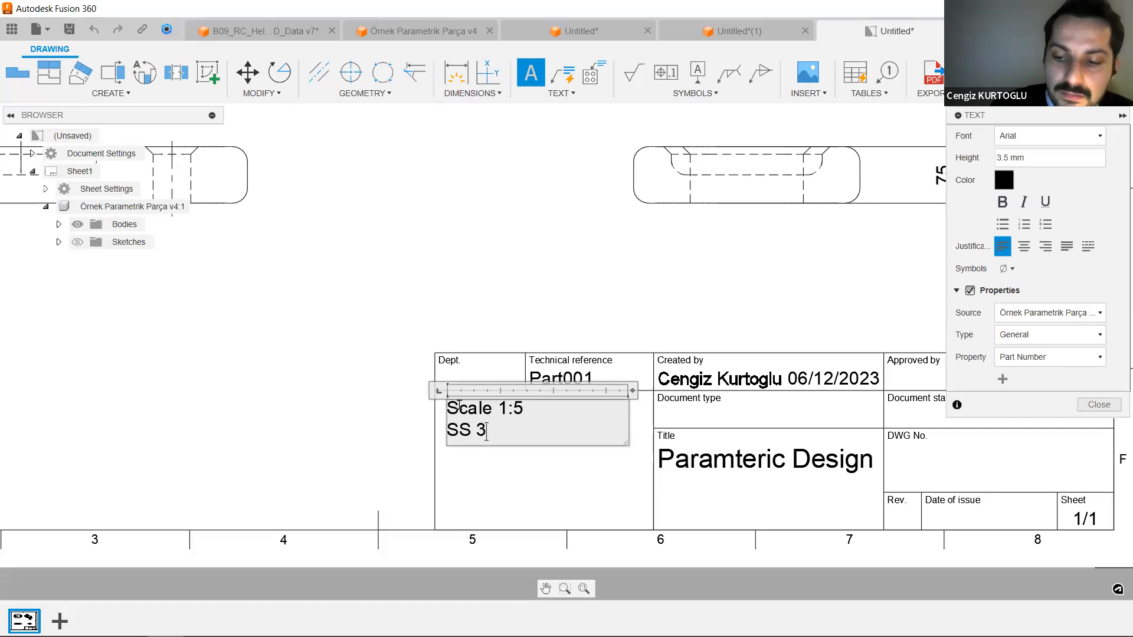
click(1095, 405)
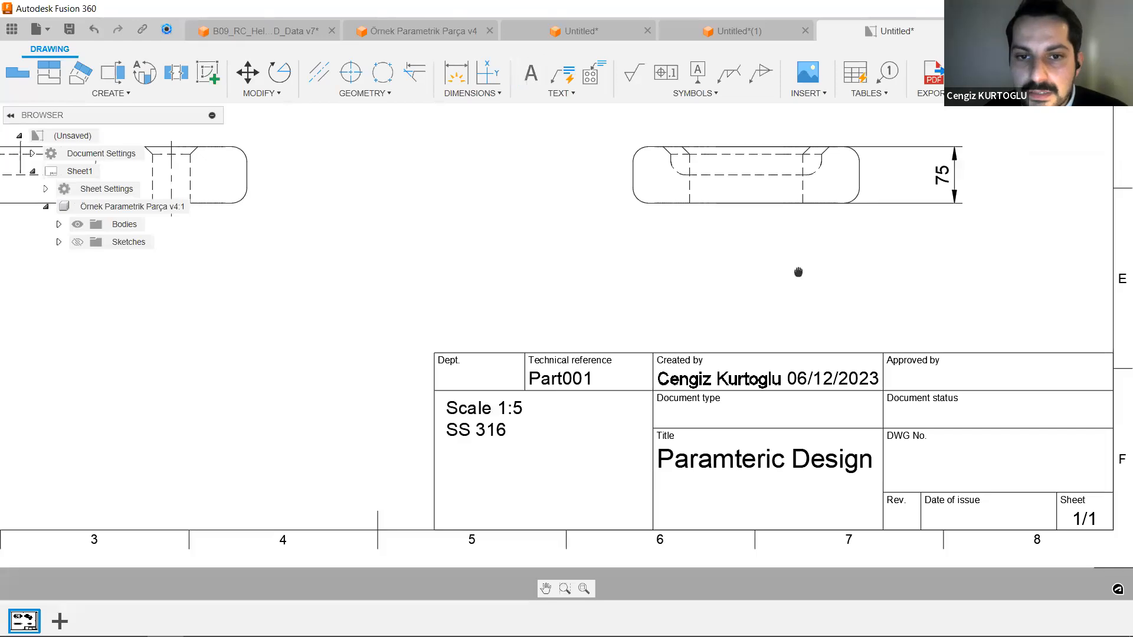
middle_drag(798, 268, 705, 310)
scroll(705, 311, down, 2)
scroll(754, 430, down, 1)
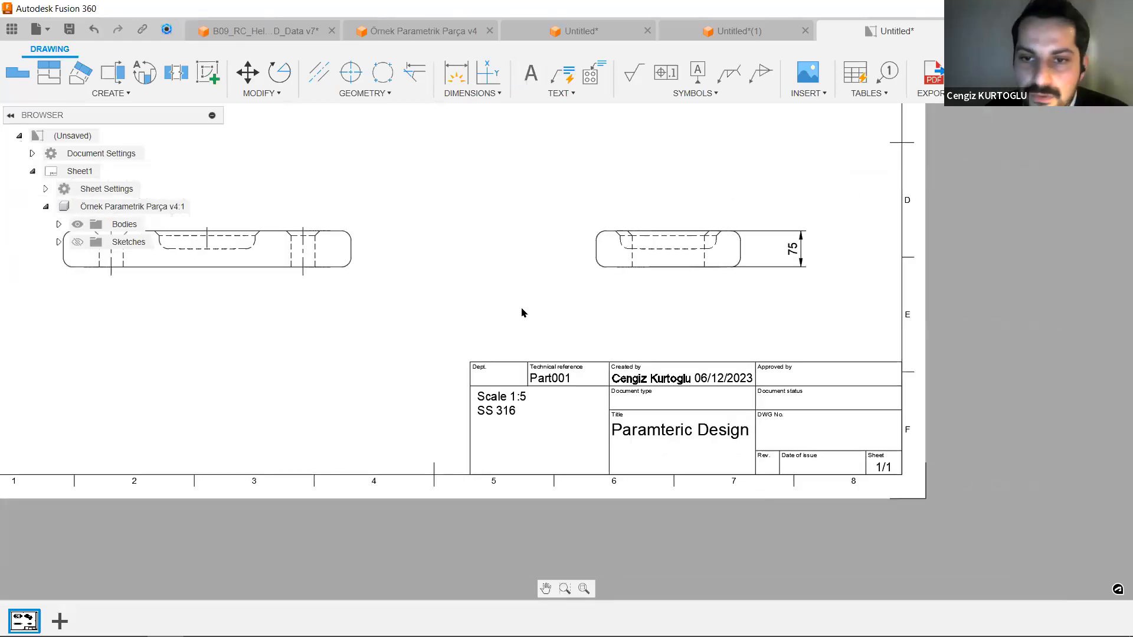
scroll(539, 331, down, 3)
scroll(619, 397, down, 2)
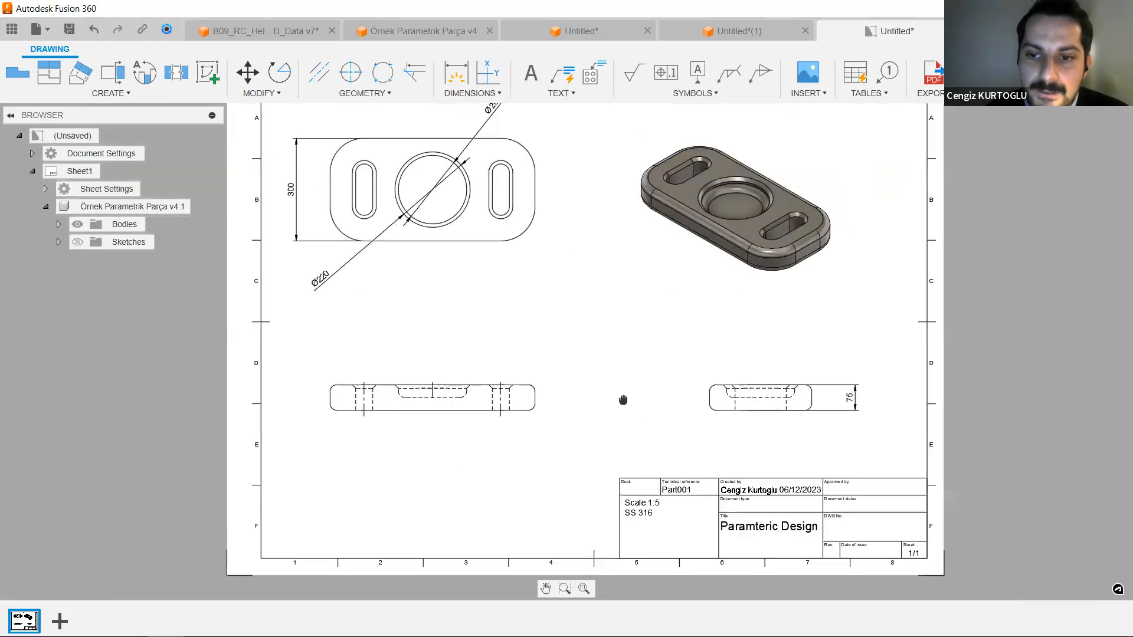
Review the PDF export settings and the other export formats for the drawing, and close without exporting.
middle_drag(621, 399, 652, 422)
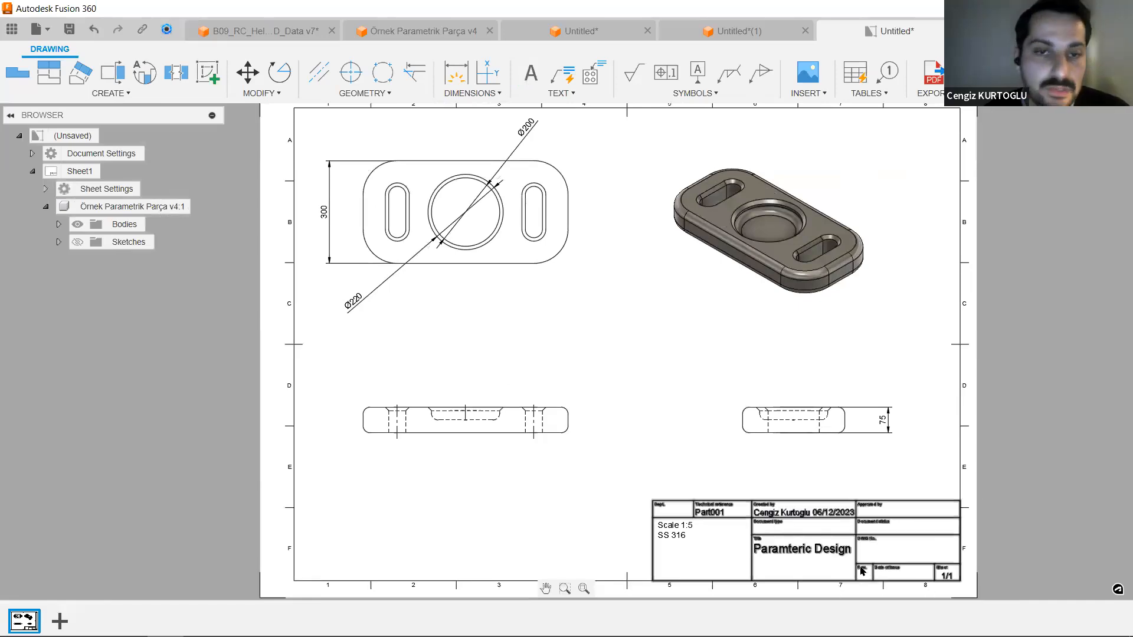
scroll(576, 340, down, 1)
middle_drag(596, 335, 591, 343)
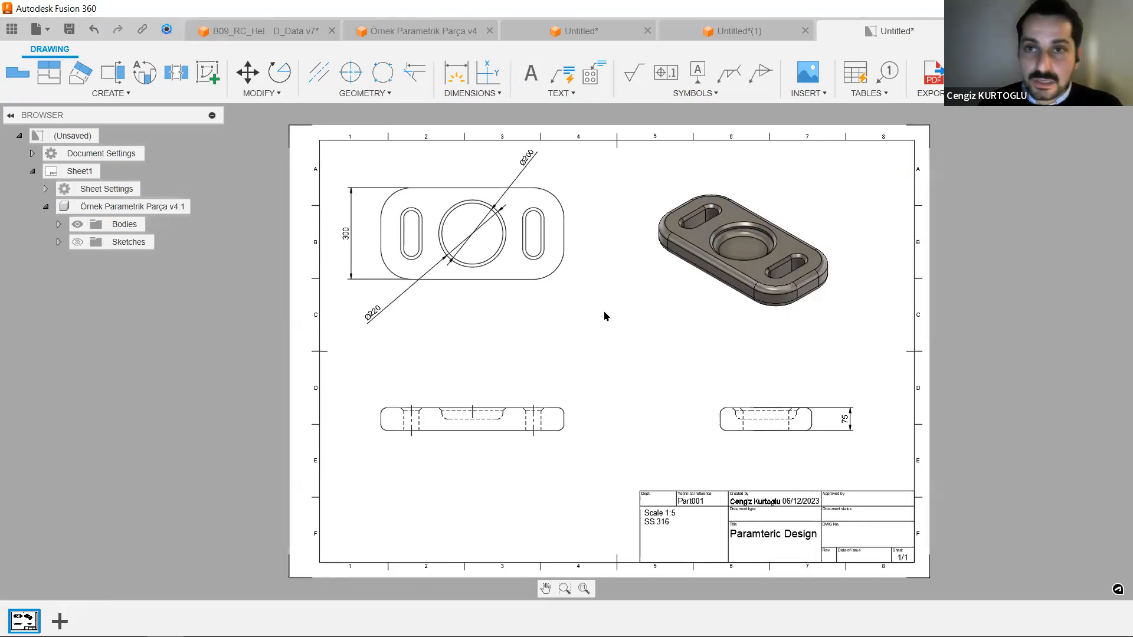
click(932, 72)
click(930, 93)
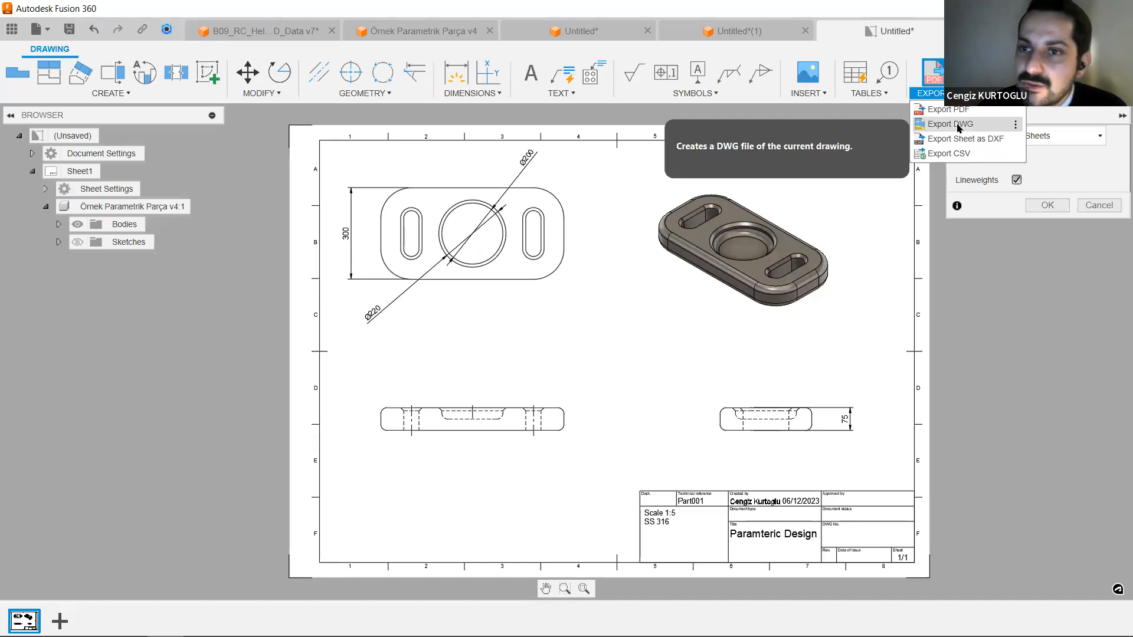
click(1097, 206)
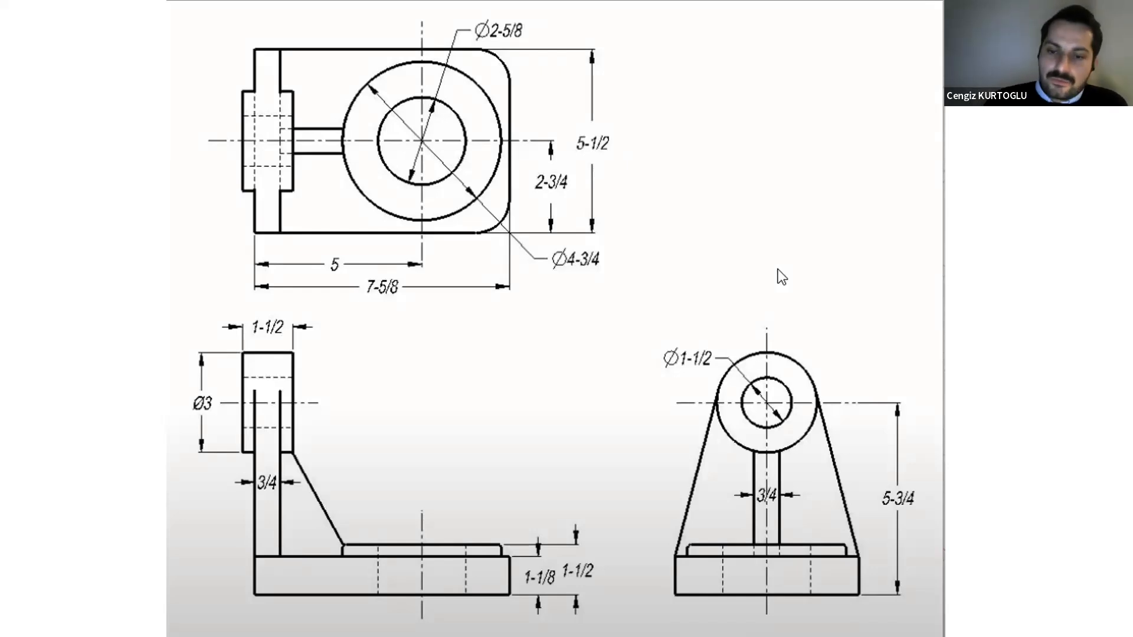
Switch back to Fusion 360 and look through the available user languages in the general preferences.
key(alt+Tab)
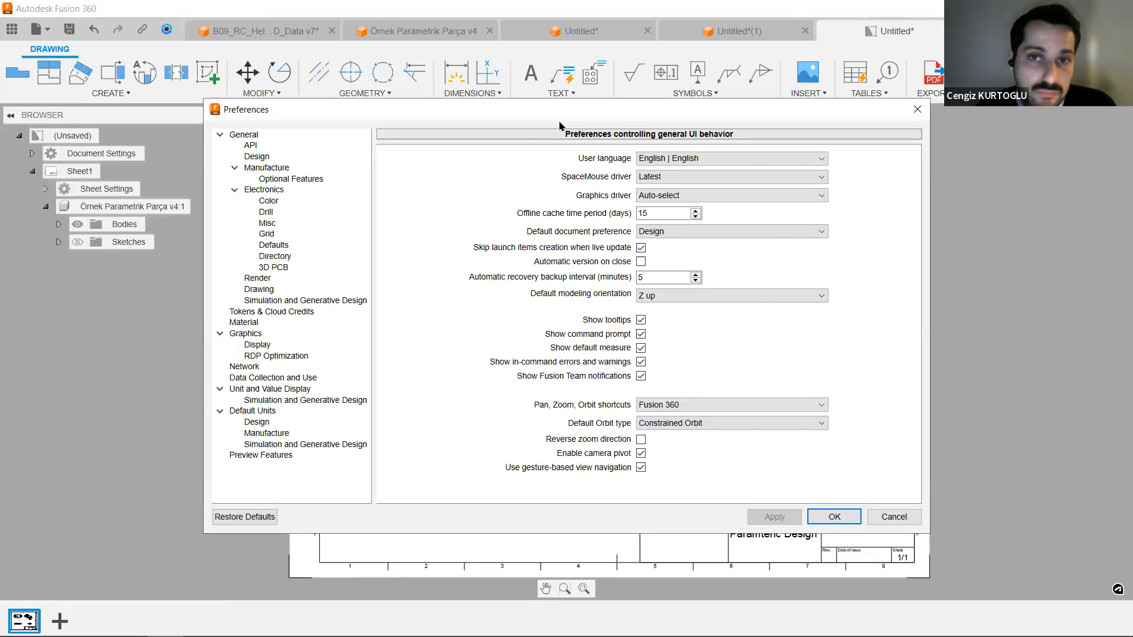
drag(568, 113, 567, 116)
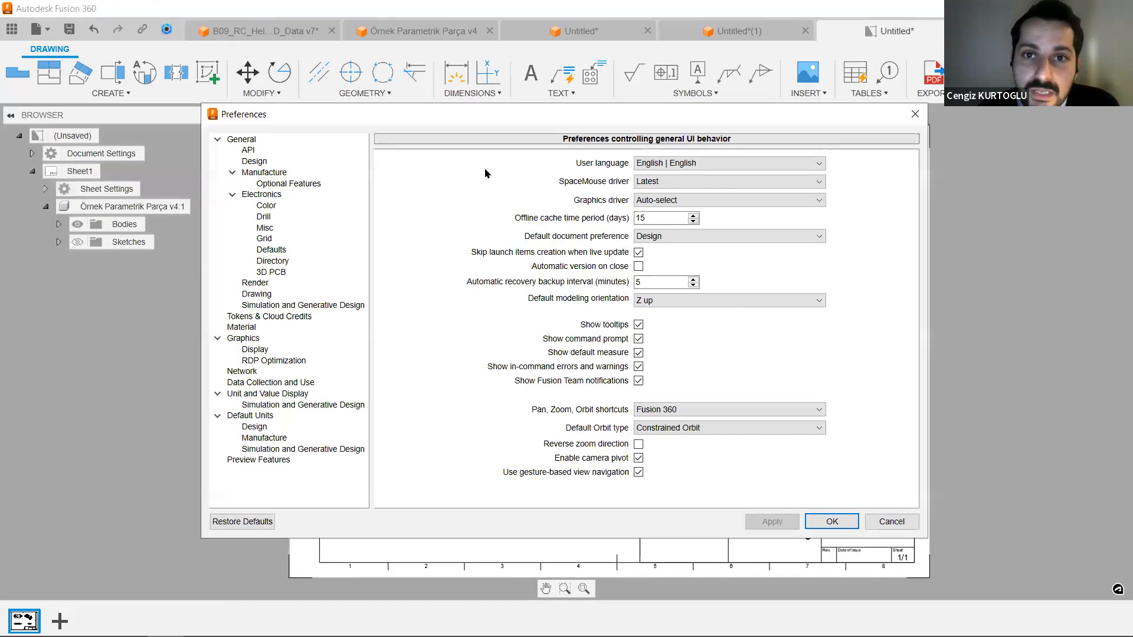
click(740, 168)
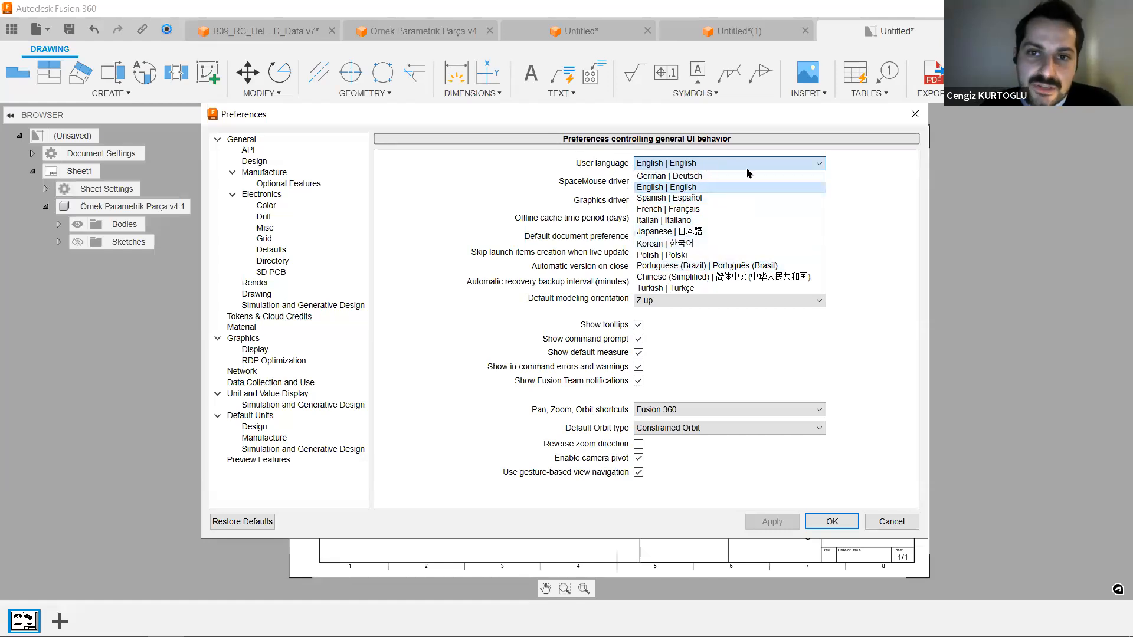
click(533, 212)
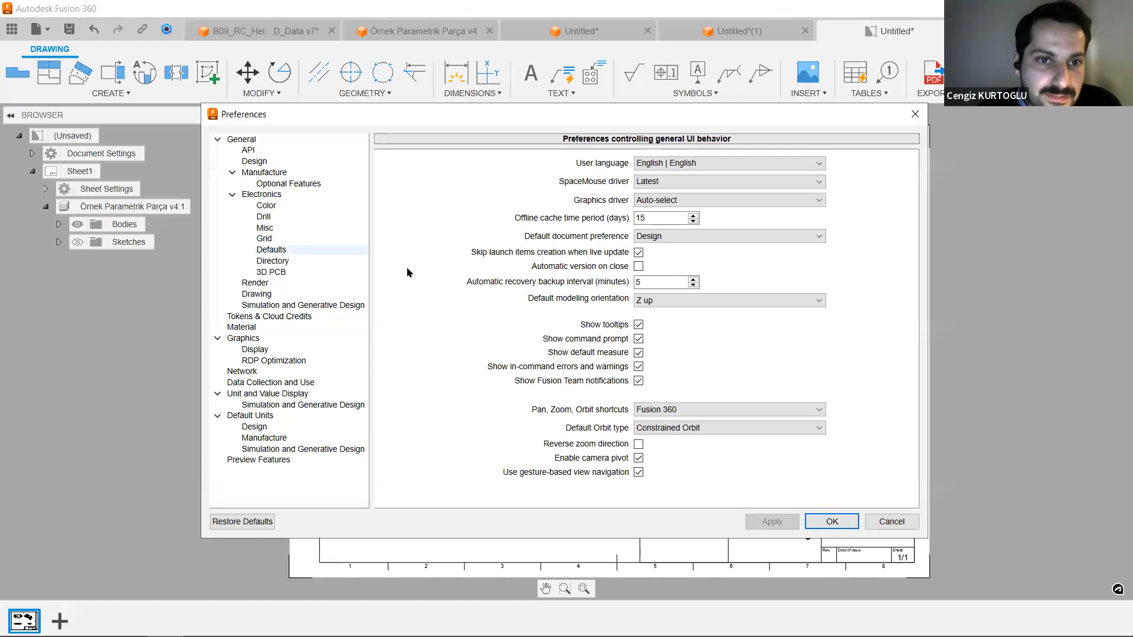
Review the Drawing preferences, including the projection angle options.
click(262, 295)
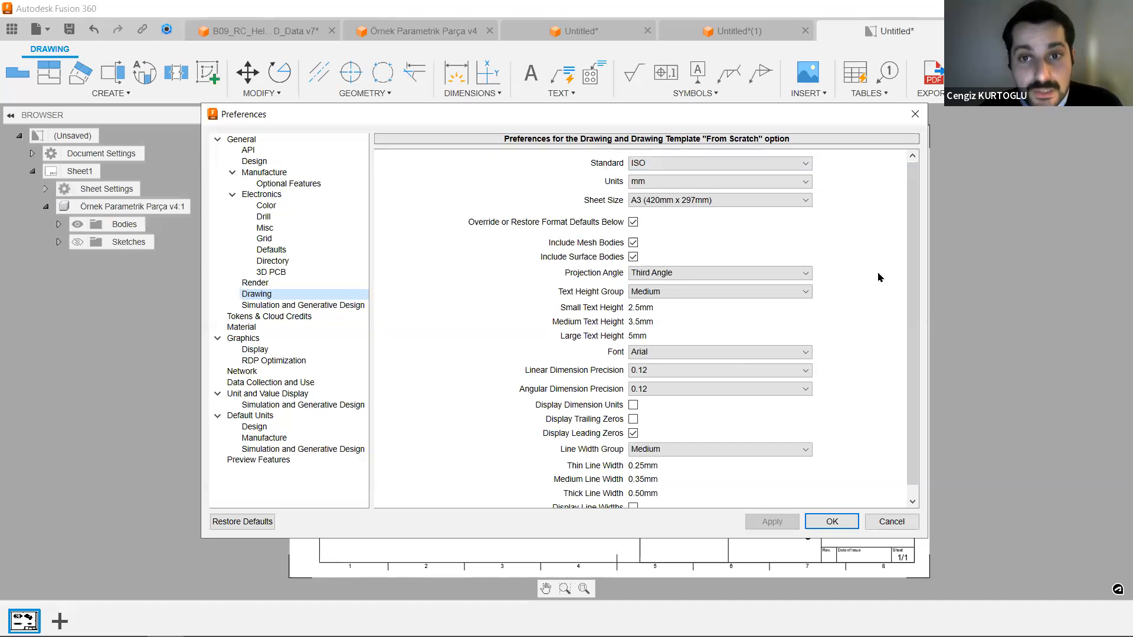
click(806, 273)
click(808, 274)
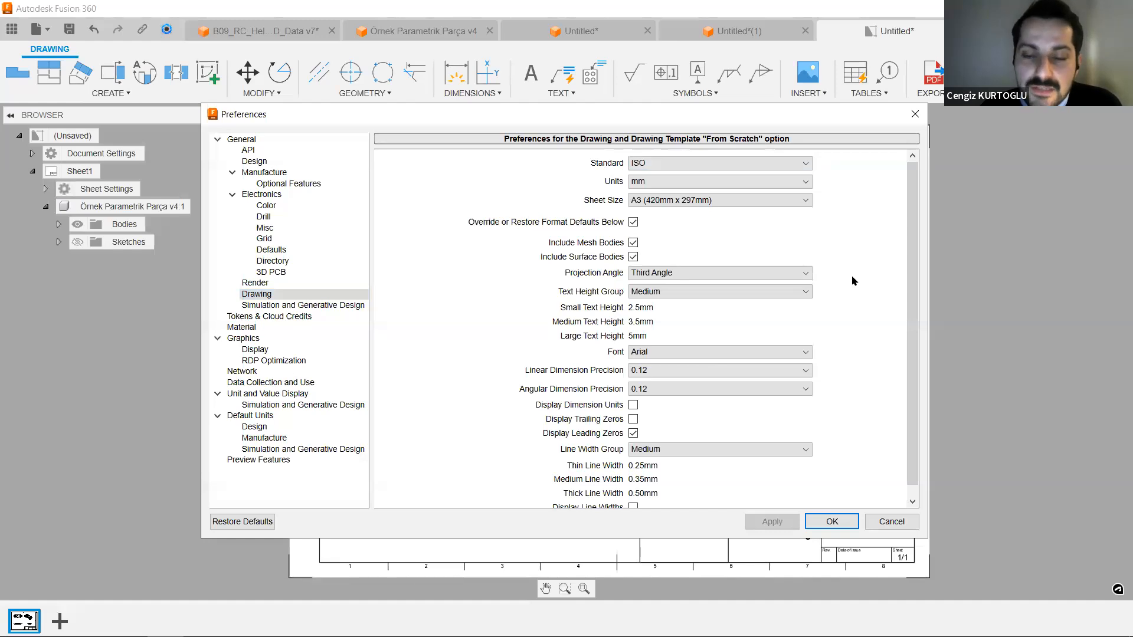
click(660, 275)
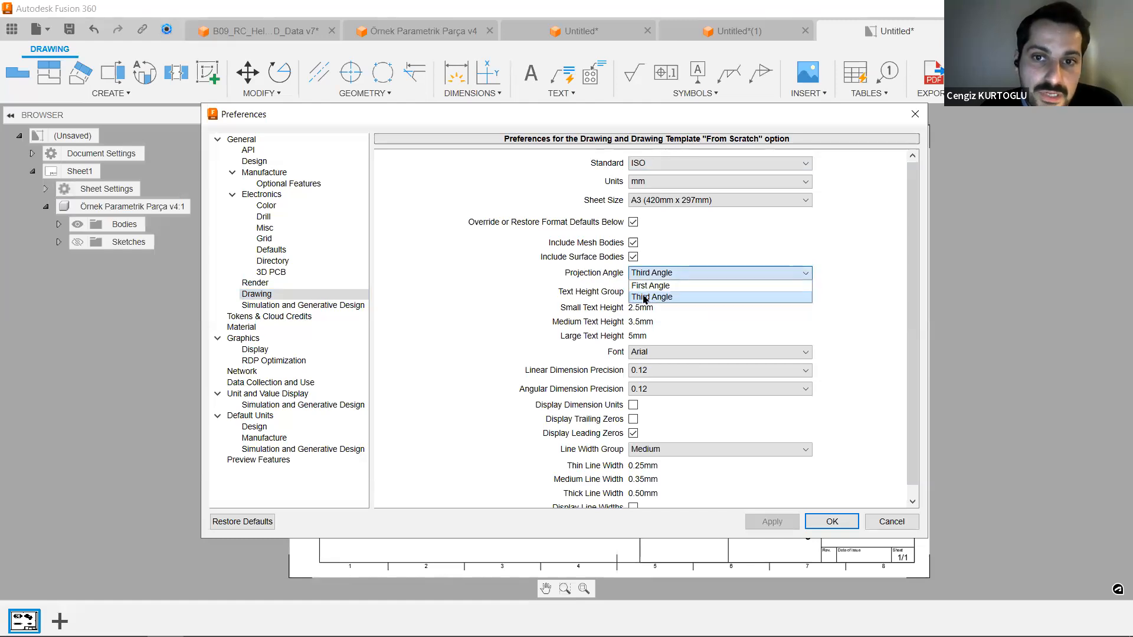
click(873, 297)
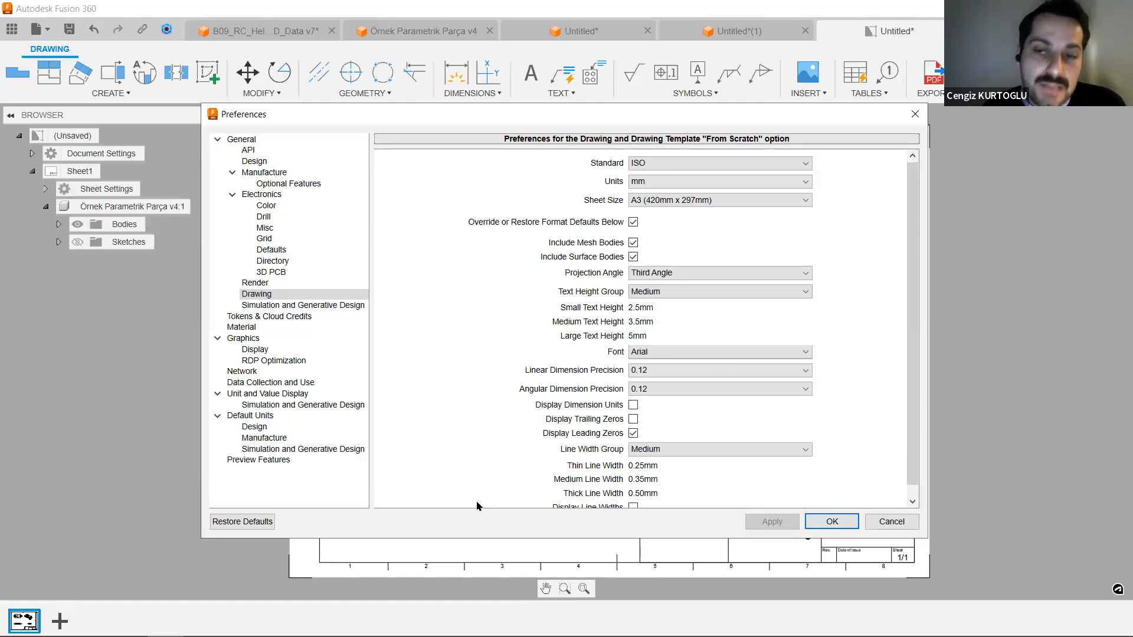
Try a precision of 0.123 for linear and angular dimensions in the Drawing preferences, and discard the changes.
drag(443, 114, 454, 322)
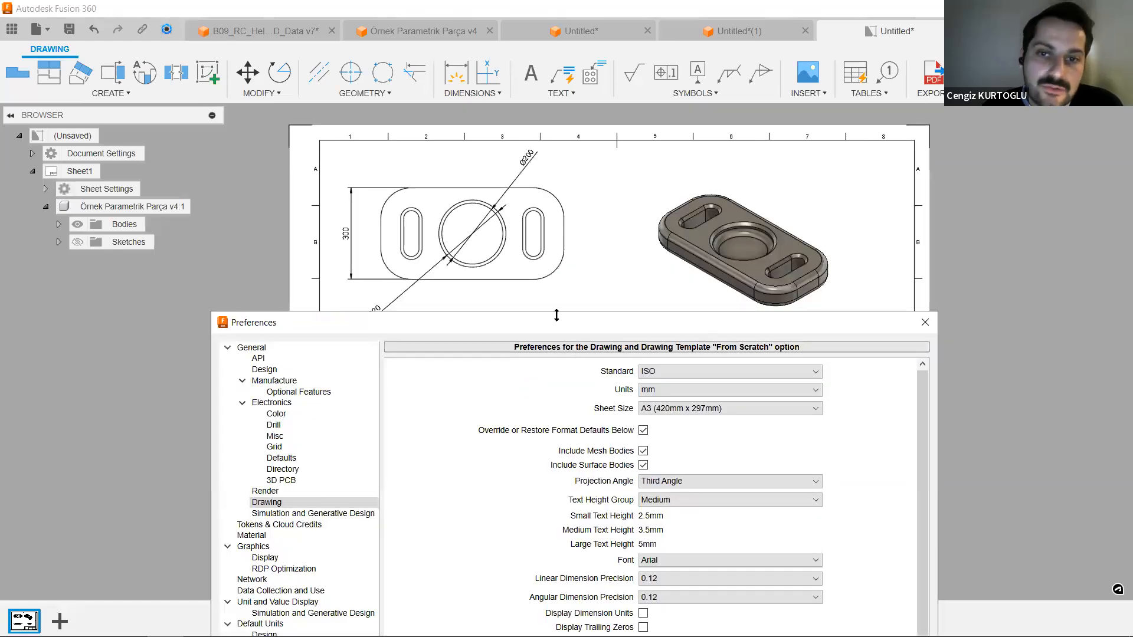
drag(556, 315, 569, 132)
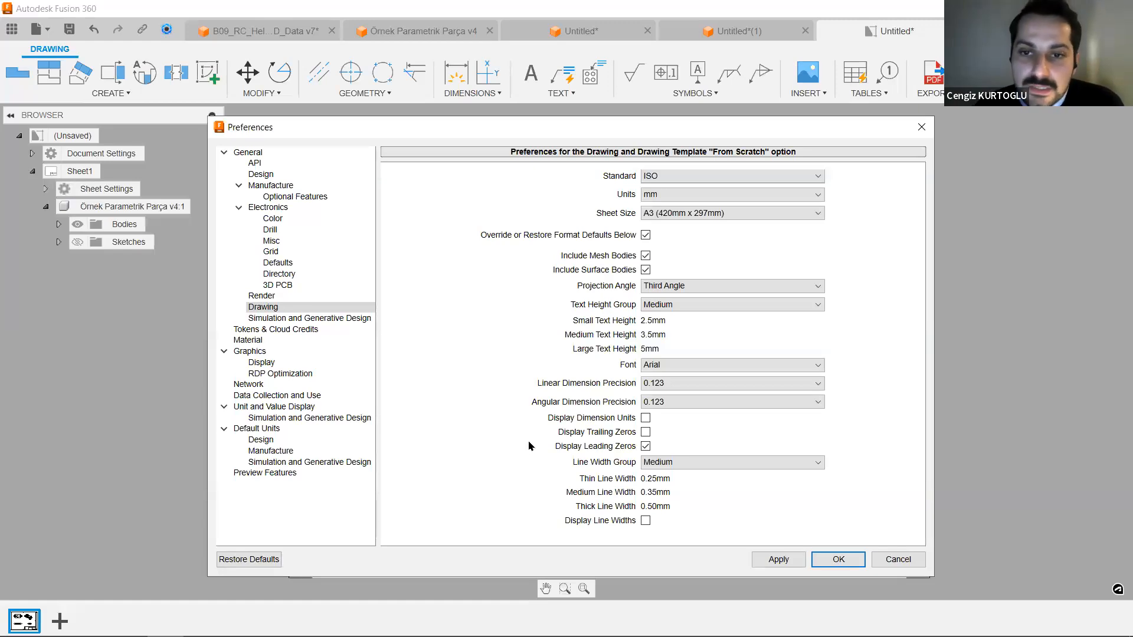
click(895, 560)
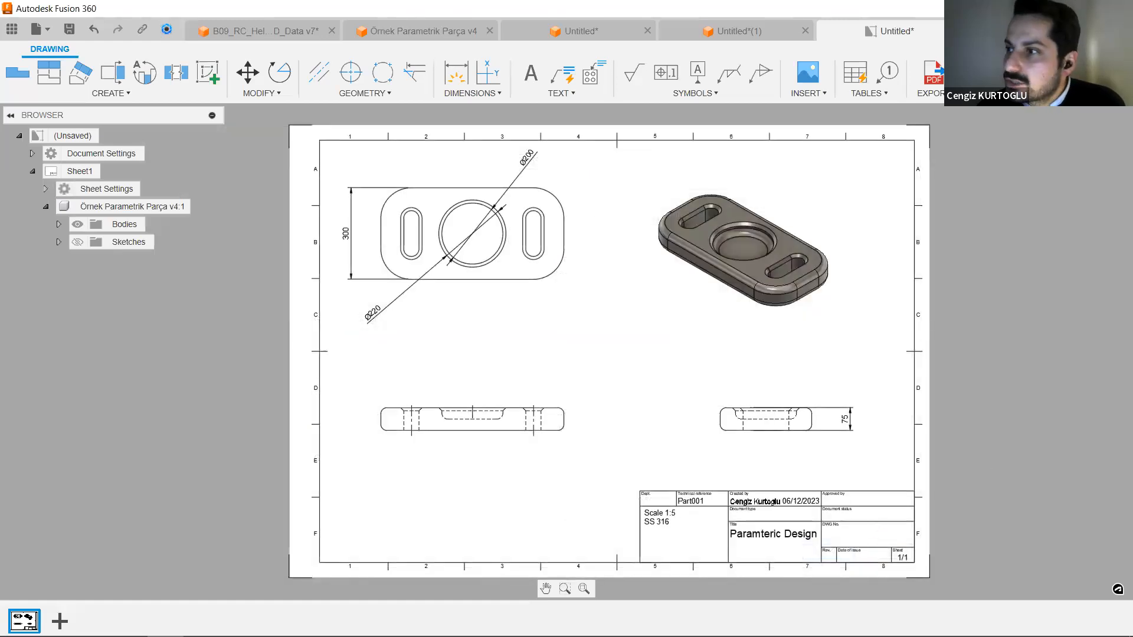